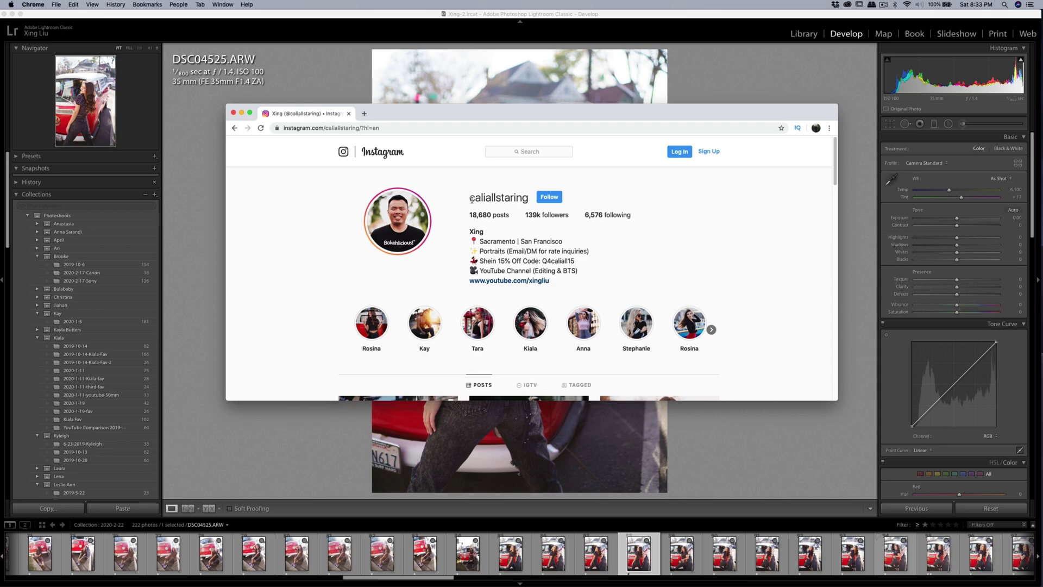
# View the red van portrait post on the Instagram profile in an enlarged browser window, and minimise the browser
pyautogui.moveTo(470, 199); pyautogui.dragTo(522, 198)
pyautogui.moveTo(468, 217); pyautogui.dragTo(479, 215)
pyautogui.click(469, 217)
pyautogui.scroll(-4, 328, 299)
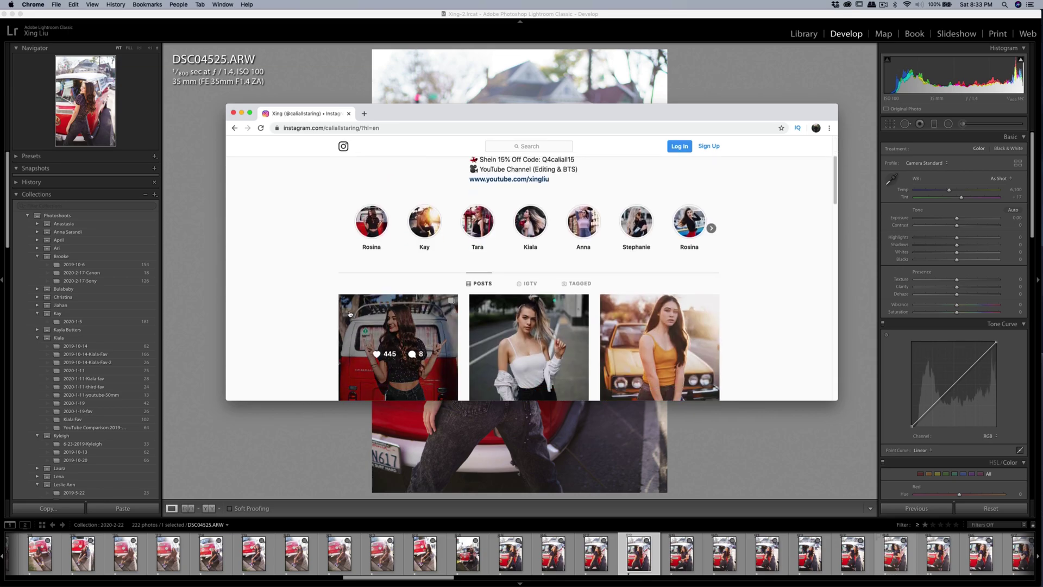
pyautogui.click(388, 326)
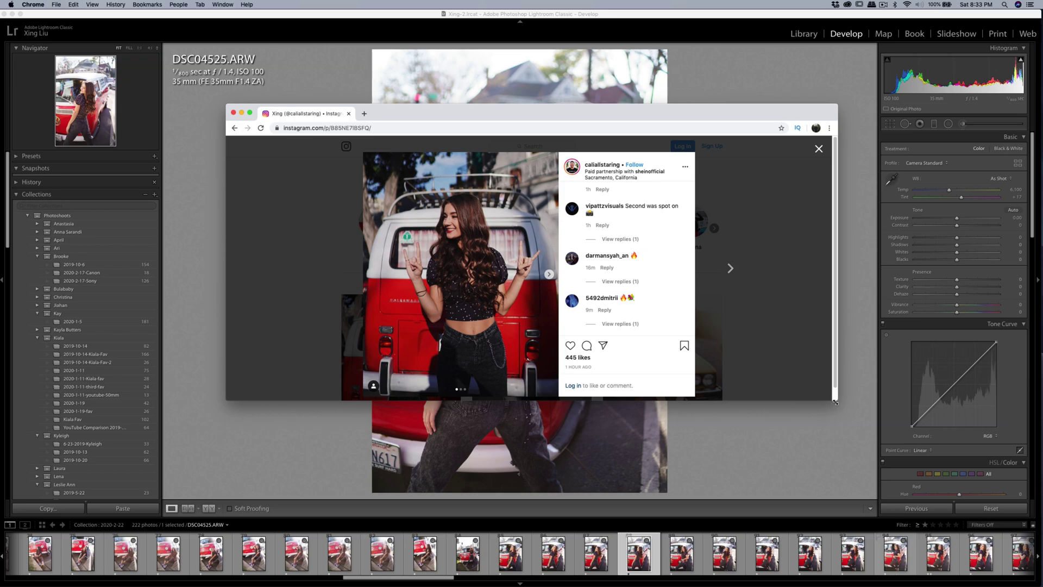
pyautogui.moveTo(835, 402); pyautogui.dragTo(869, 490)
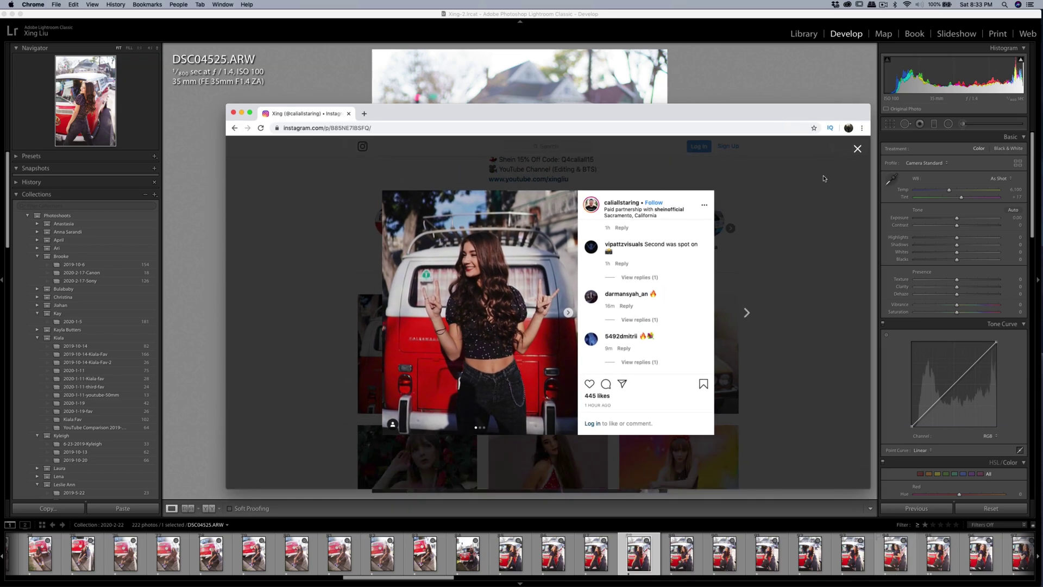
pyautogui.click(857, 149)
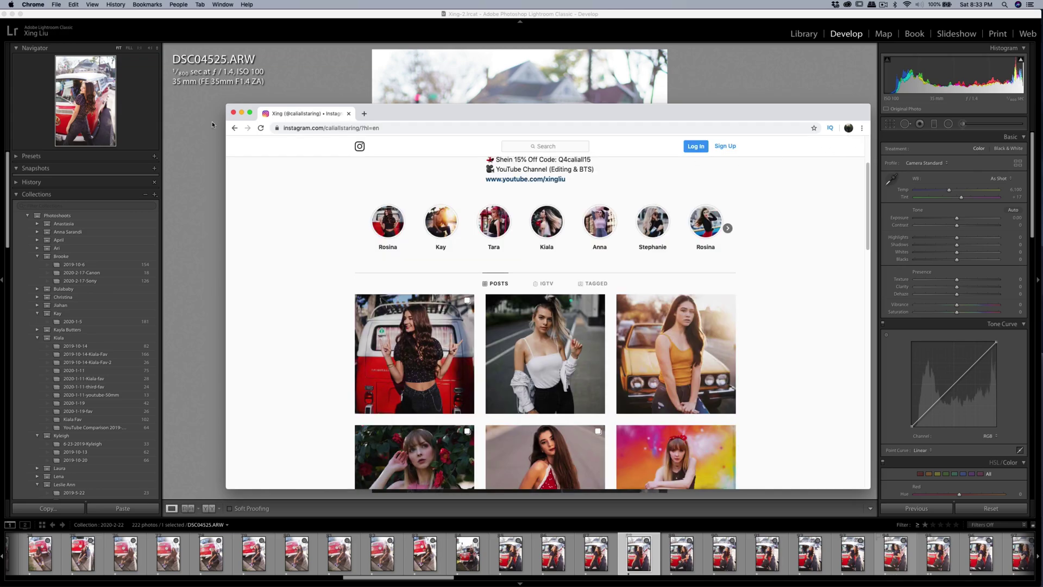
pyautogui.click(241, 113)
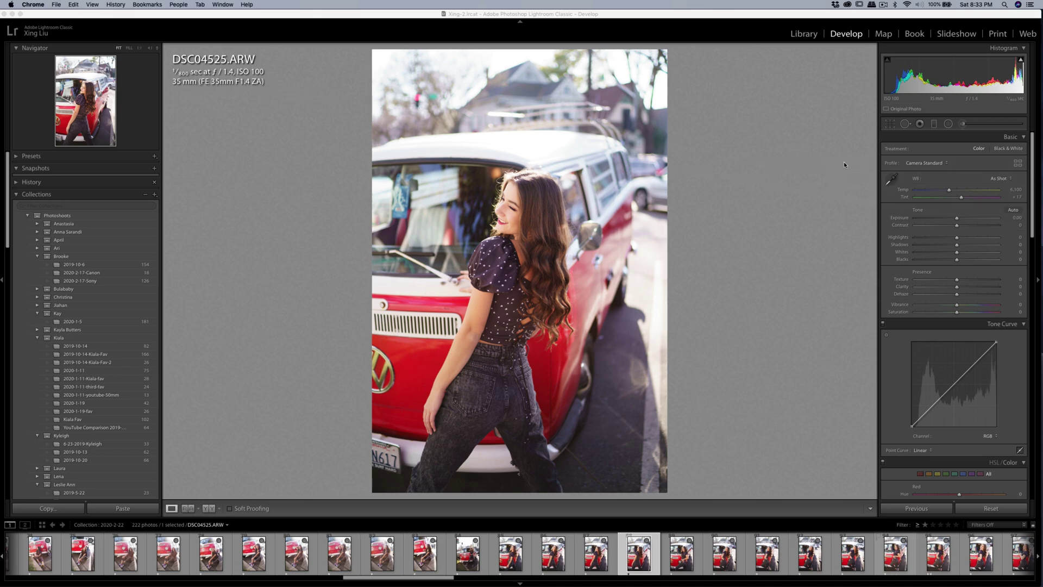
# Crop the photo to the 4 x 5 / 8 x 10 aspect, reposition it around the woman and straighten it by about 0.68 degrees
pyautogui.click(888, 125)
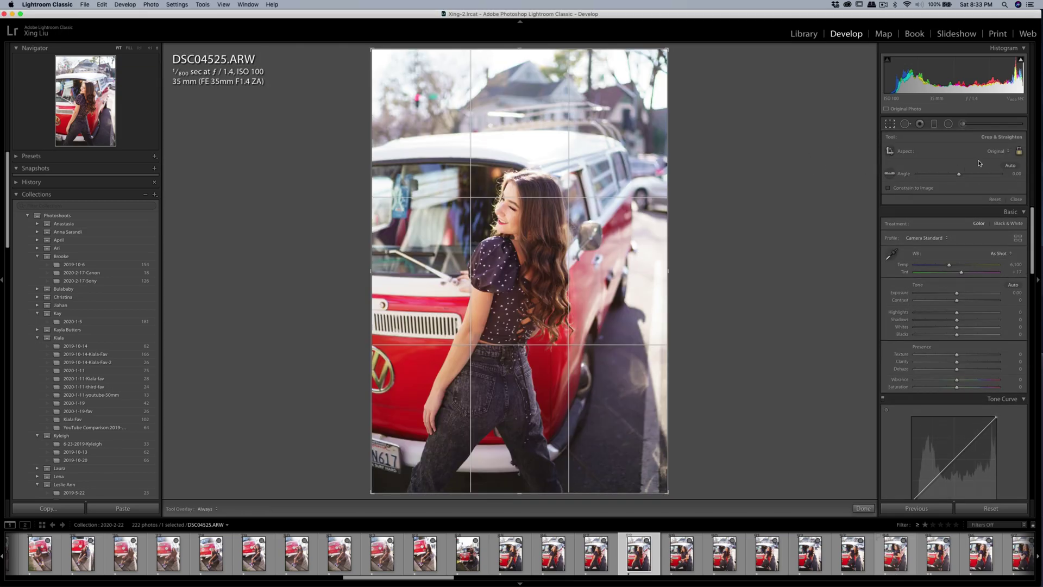
pyautogui.click(993, 153)
pyautogui.click(981, 170)
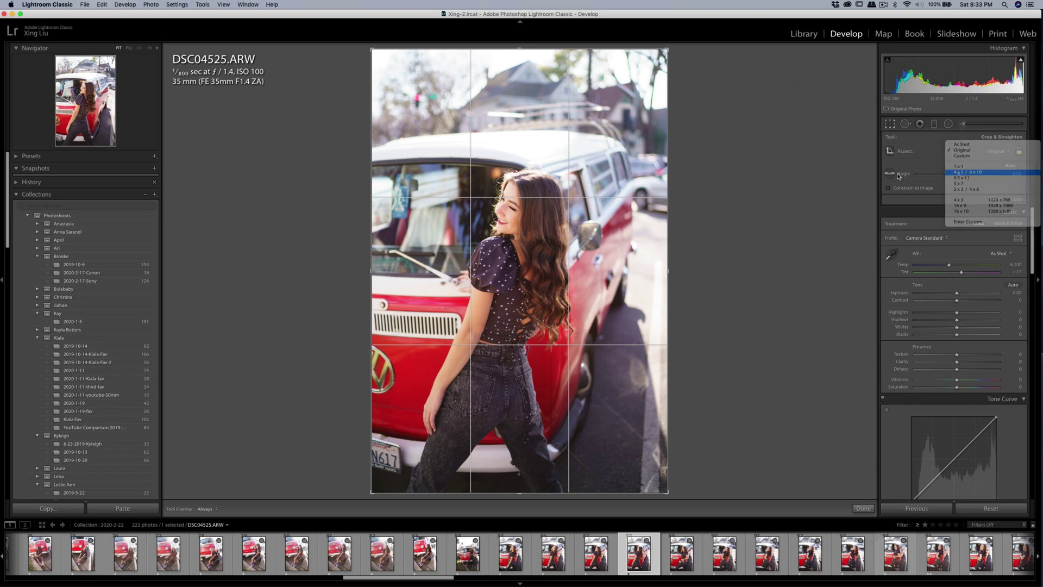
pyautogui.moveTo(660, 184); pyautogui.dragTo(632, 154)
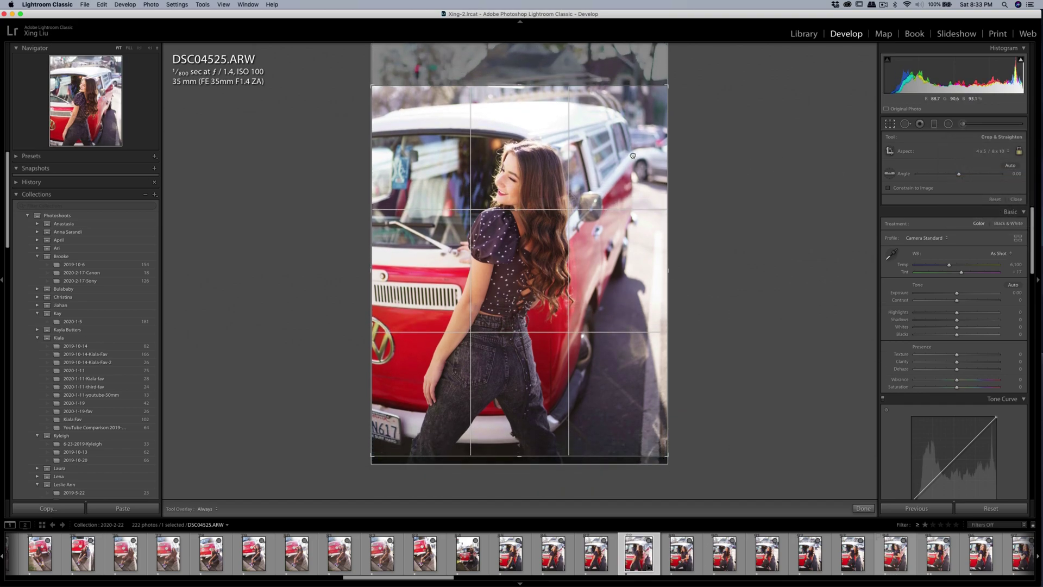
pyautogui.moveTo(703, 124); pyautogui.dragTo(705, 128)
pyautogui.moveTo(588, 137); pyautogui.dragTo(588, 134)
pyautogui.press('Return')
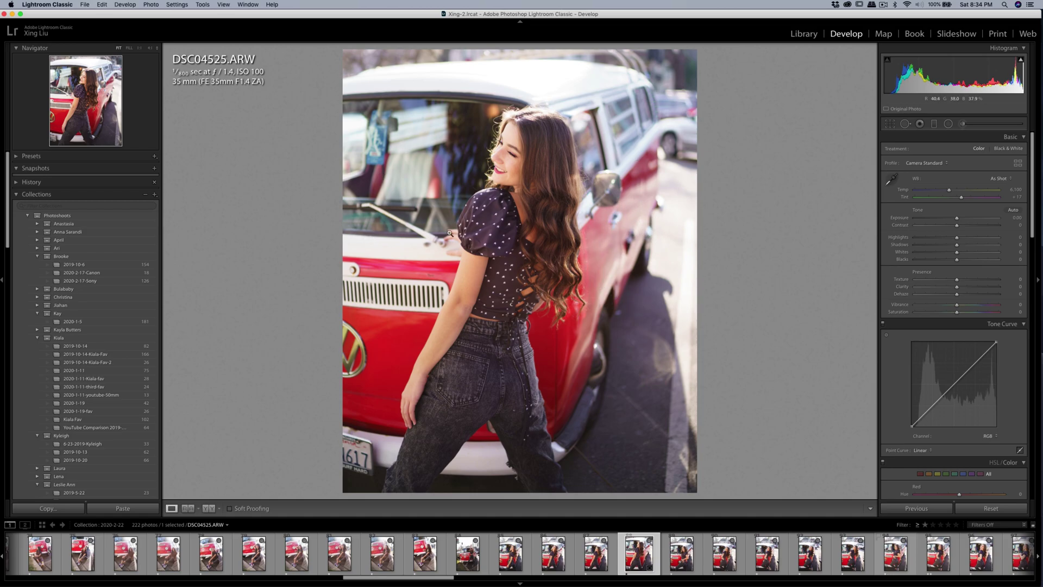
# Tighten the crop slightly from its upper-right corner, keeping the 4 x 5 / 8 x 10 ratio
pyautogui.click(890, 124)
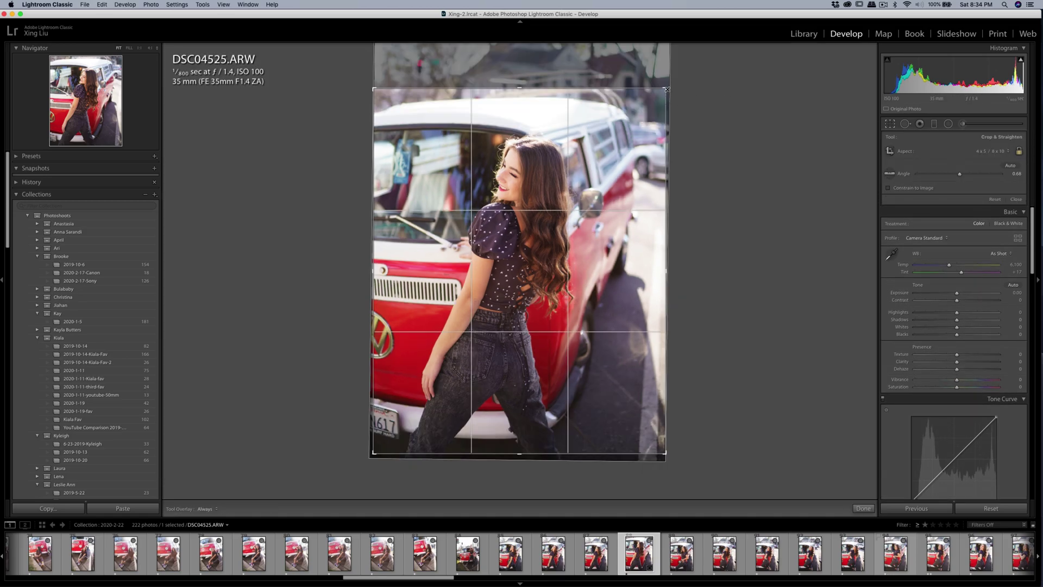
pyautogui.moveTo(667, 89); pyautogui.dragTo(661, 93)
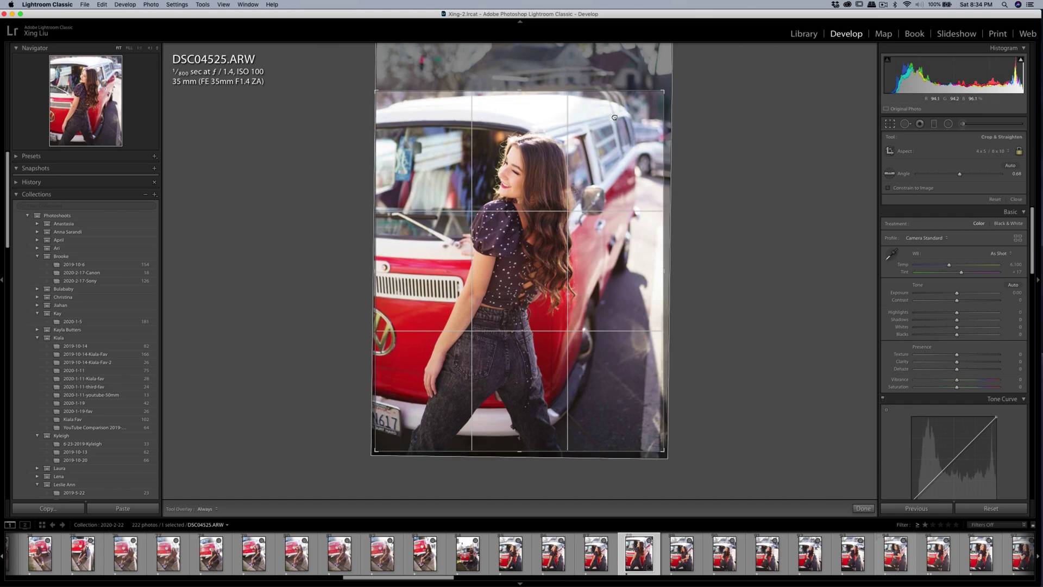
pyautogui.press('Return')
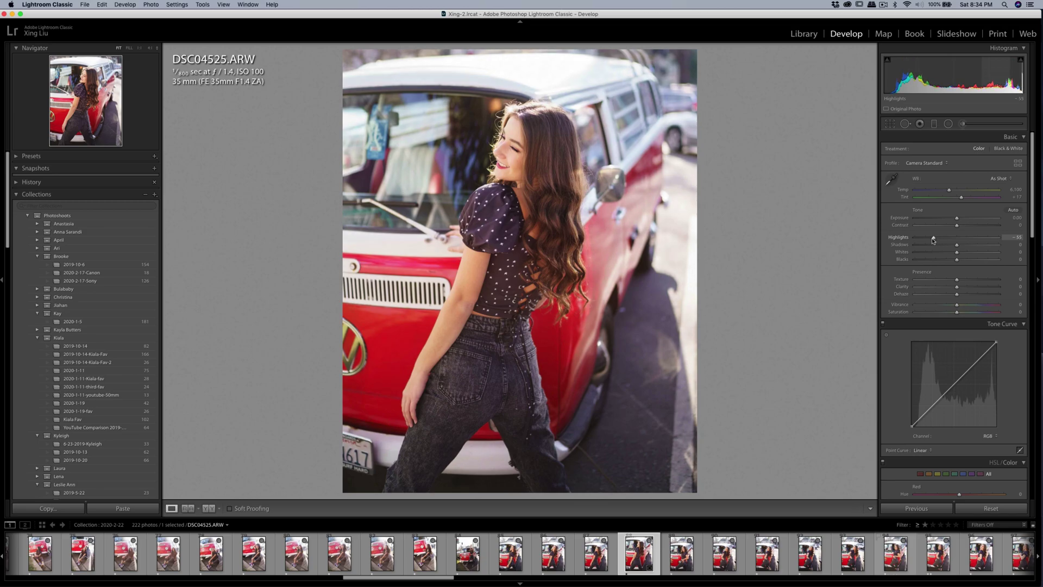
# Adjust the photo's tone with highlights at -39, contrast at +27 and exposure at -0.75
pyautogui.moveTo(956, 238)
pyautogui.mouseDown()
pyautogui.moveTo(934, 241)
pyautogui.moveTo(962, 228)
pyautogui.moveTo(950, 219)
pyautogui.moveTo(965, 228)
pyautogui.mouseUp()
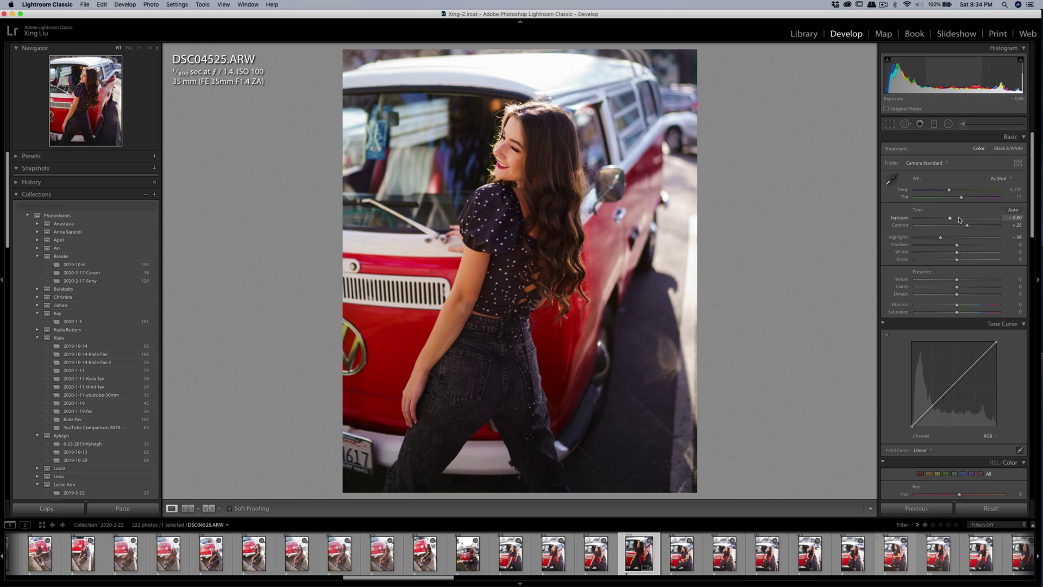
pyautogui.moveTo(967, 226); pyautogui.dragTo(951, 218)
# Reduce the colour saturation of the yellows to -15 and of the blues to -19
pyautogui.scroll(-8, 967, 258)
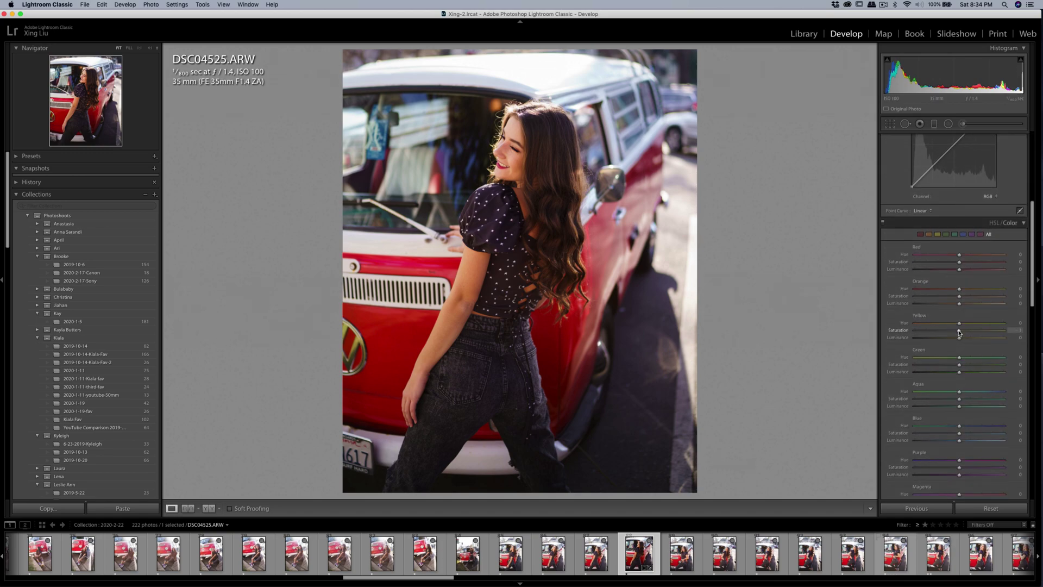
pyautogui.moveTo(959, 333)
pyautogui.mouseDown()
pyautogui.moveTo(916, 337)
pyautogui.moveTo(953, 337)
pyautogui.mouseUp()
pyautogui.scroll(-5, 955, 353)
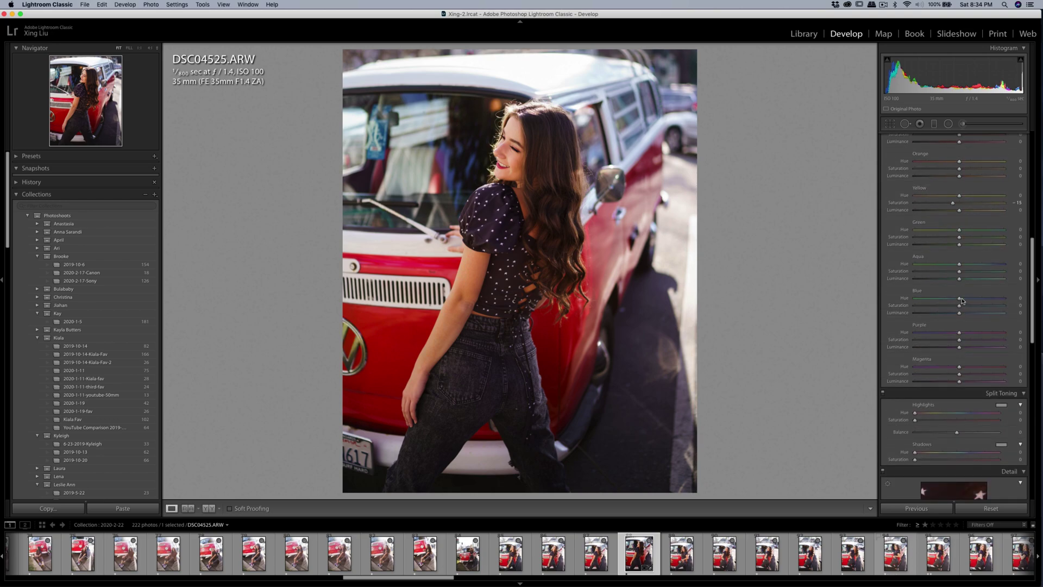
pyautogui.moveTo(960, 307); pyautogui.dragTo(955, 306)
# Tighten the crop slightly from its lower-right corner and fine-tune the photo's rotation within the frame
pyautogui.press('r')
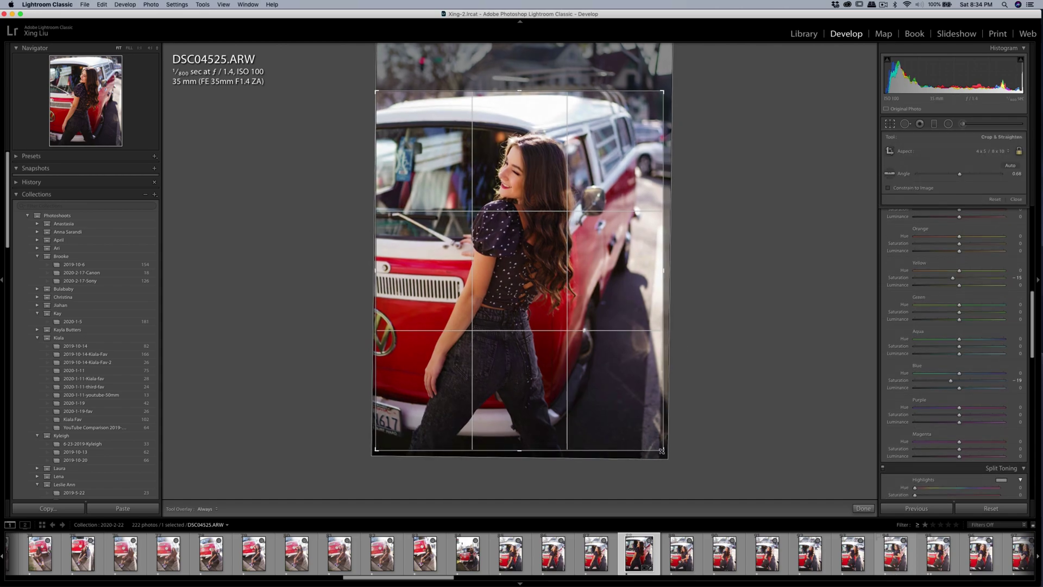
pyautogui.moveTo(662, 450); pyautogui.dragTo(660, 447)
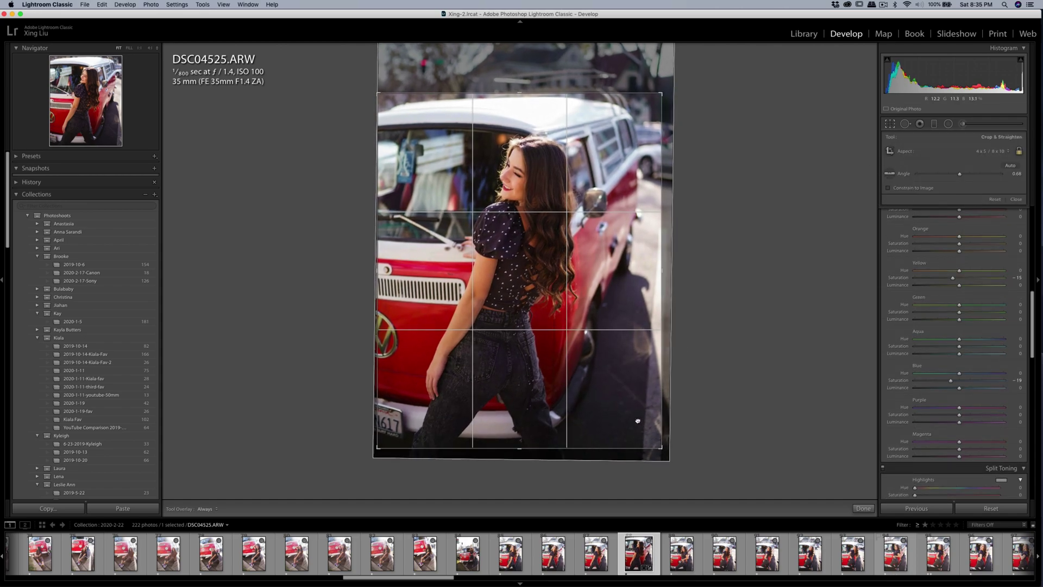
pyautogui.press('Return')
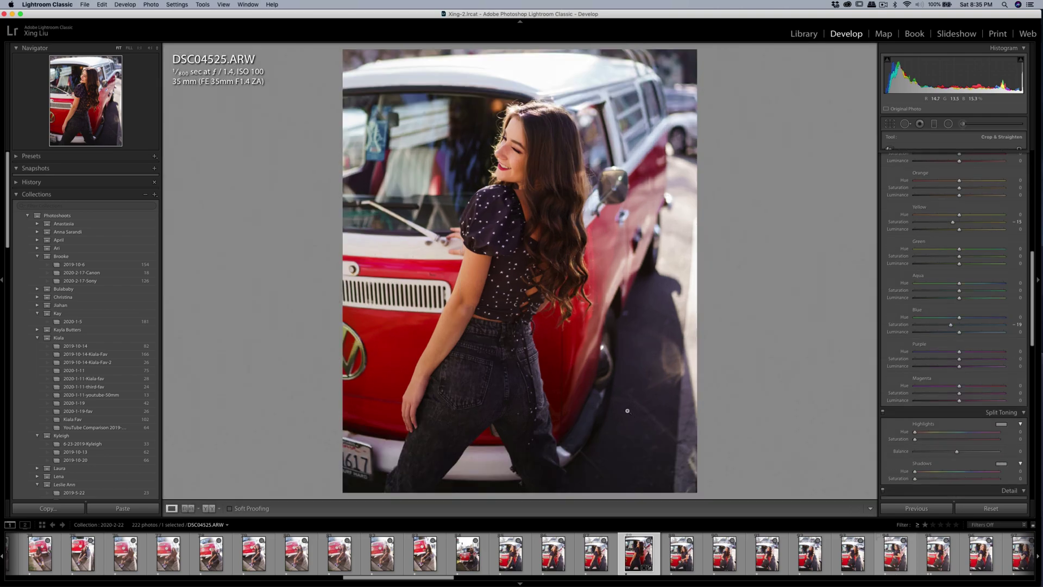
pyautogui.scroll(10, 980, 296)
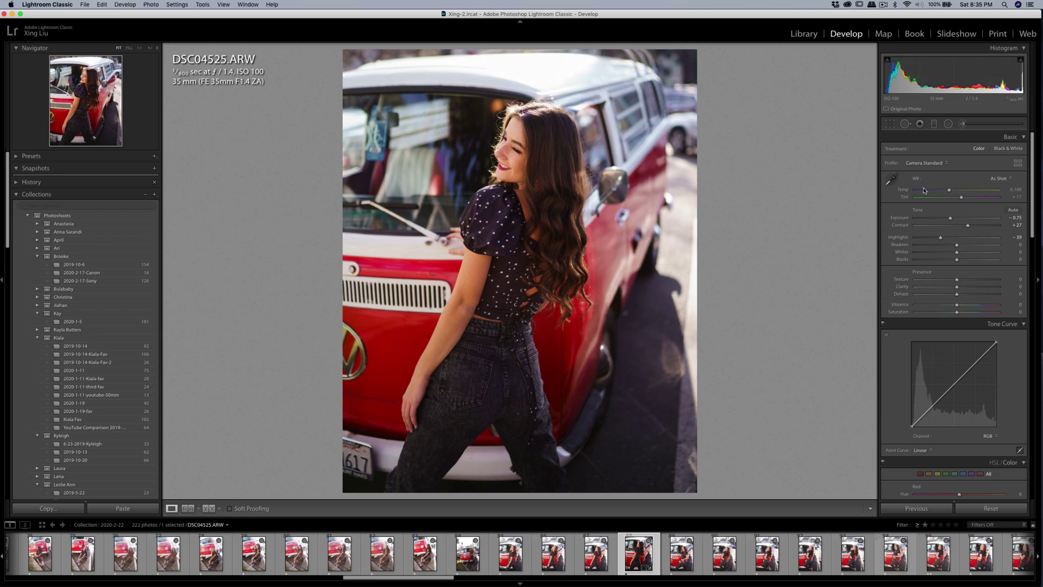
pyautogui.click(890, 124)
pyautogui.moveTo(815, 181); pyautogui.dragTo(812, 186)
pyautogui.press('Return')
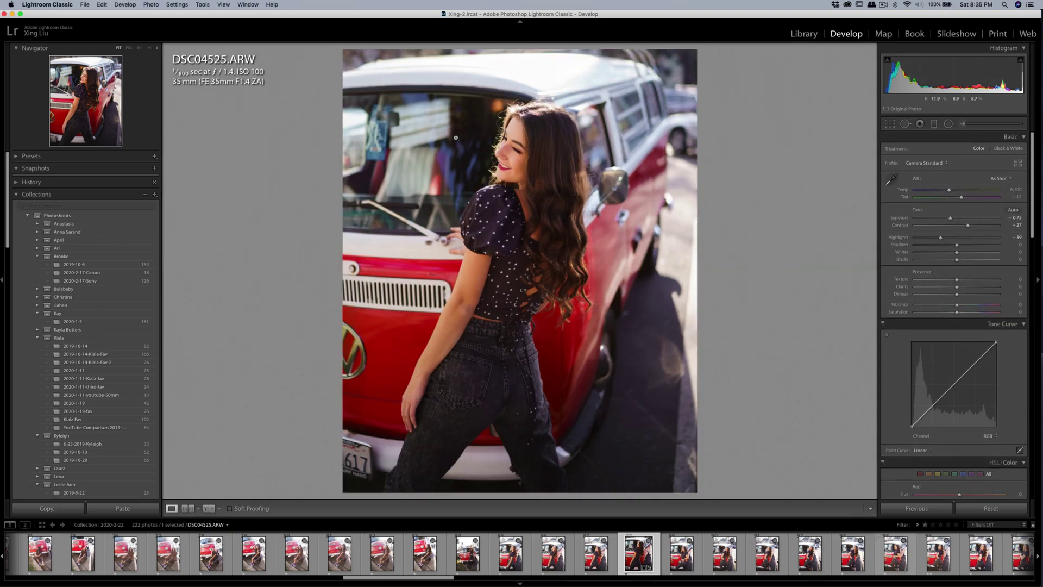
# Check the raw defaults in the Presets preferences, and close the preferences without changes
pyautogui.click(47, 4)
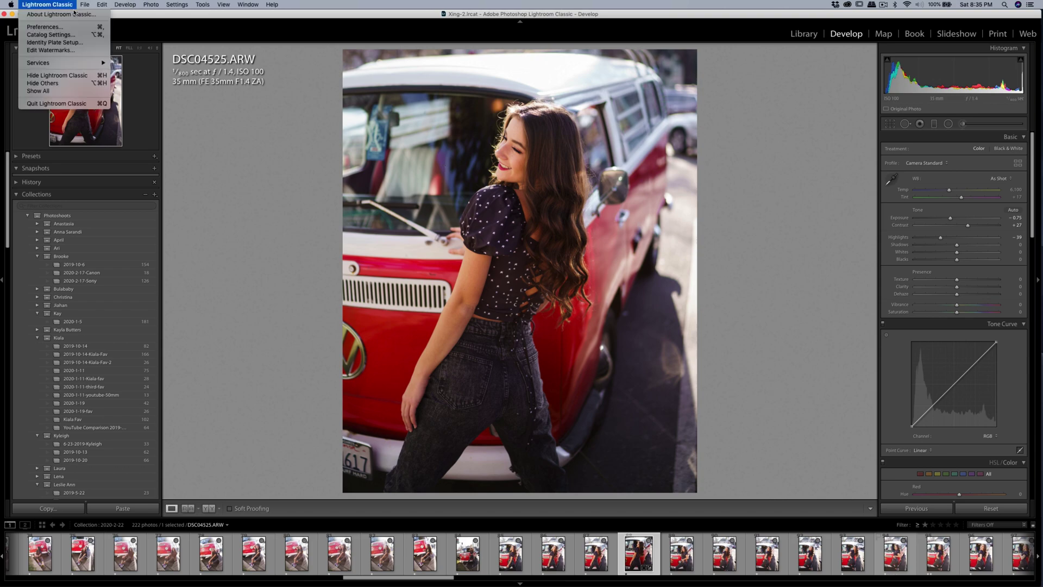
pyautogui.click(71, 27)
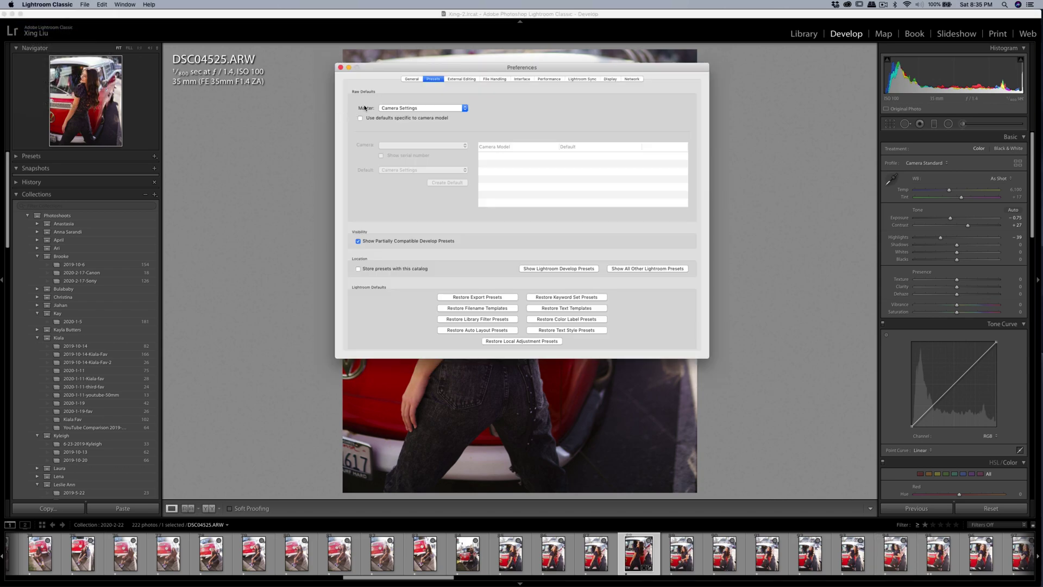
pyautogui.click(341, 68)
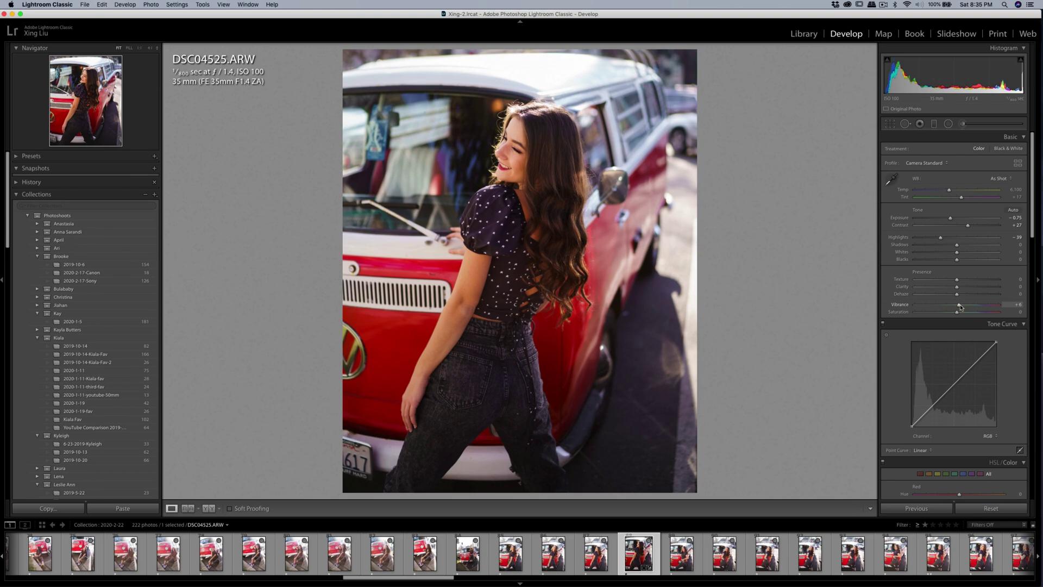
# Add a warm split-toning tint to the highlights with hue 37 and saturation 2
pyautogui.scroll(-10, 912, 300)
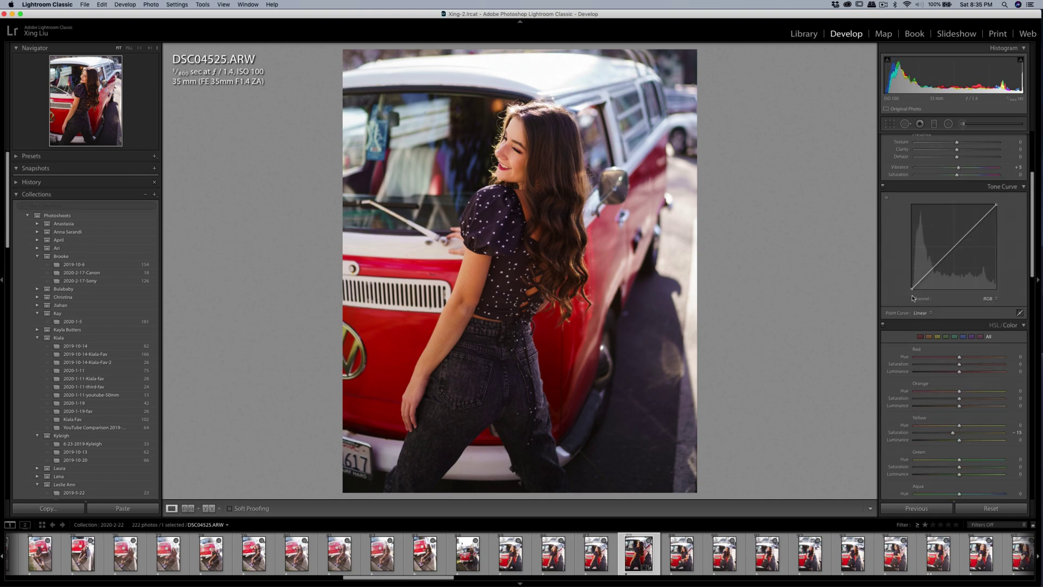
pyautogui.scroll(4, 986, 318)
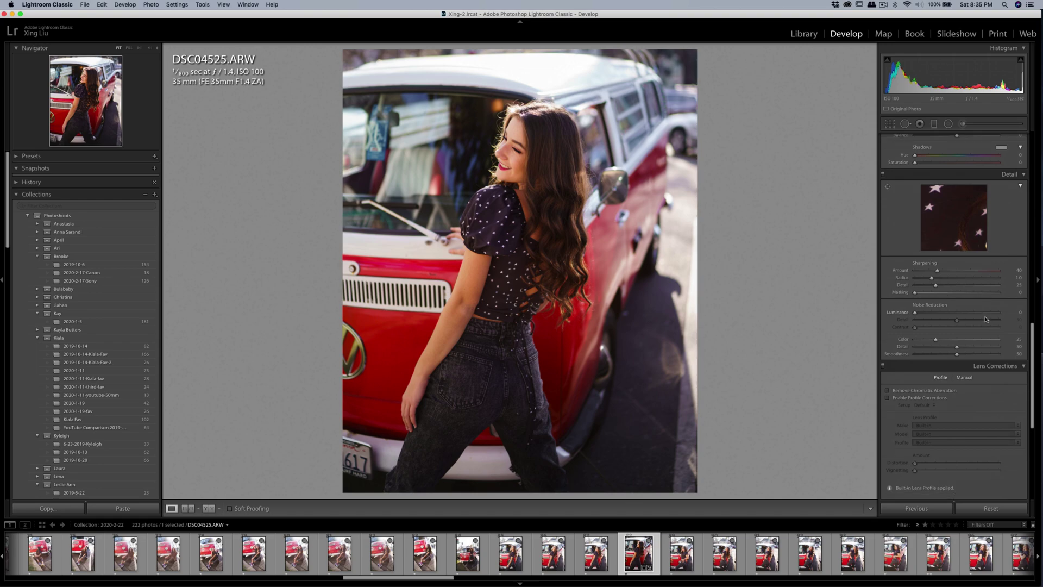
pyautogui.scroll(3, 986, 318)
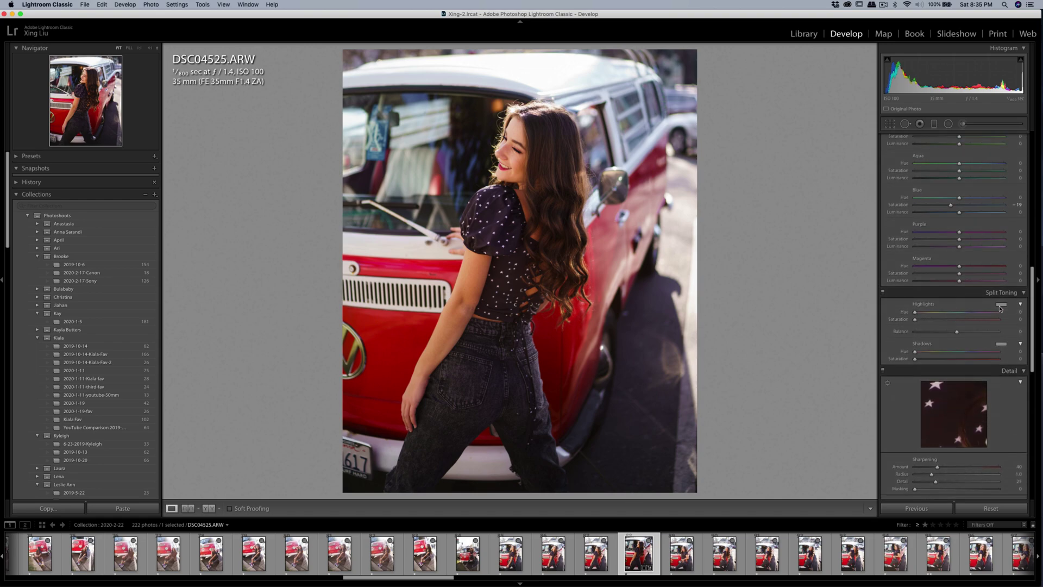
pyautogui.click(1001, 305)
pyautogui.click(934, 293)
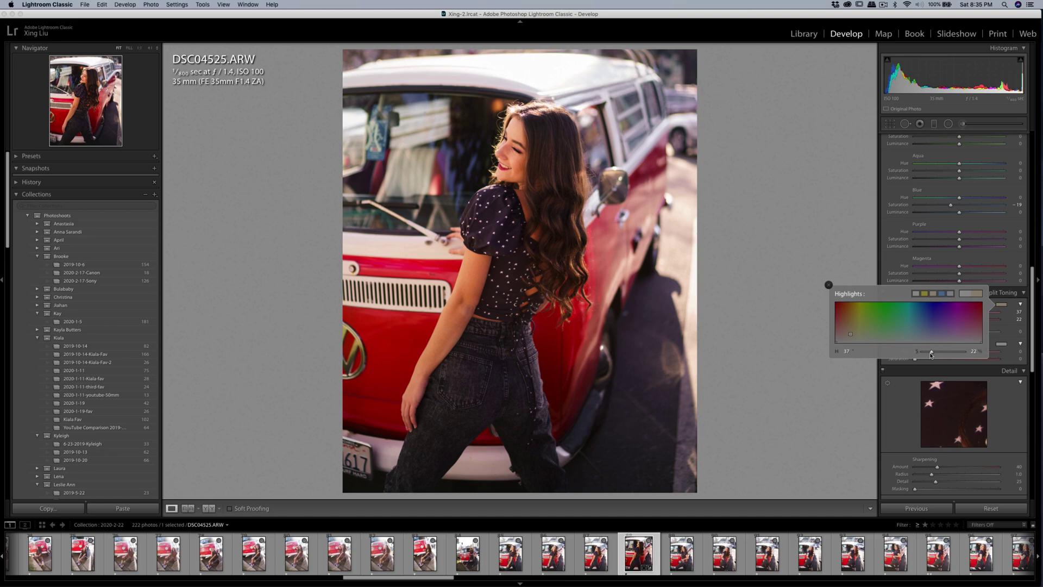
pyautogui.moveTo(930, 353); pyautogui.dragTo(924, 354)
# Add a blue split-toning tint to the shadows with hue 215 and saturation 3
pyautogui.click(1002, 343)
pyautogui.moveTo(959, 326); pyautogui.dragTo(960, 328)
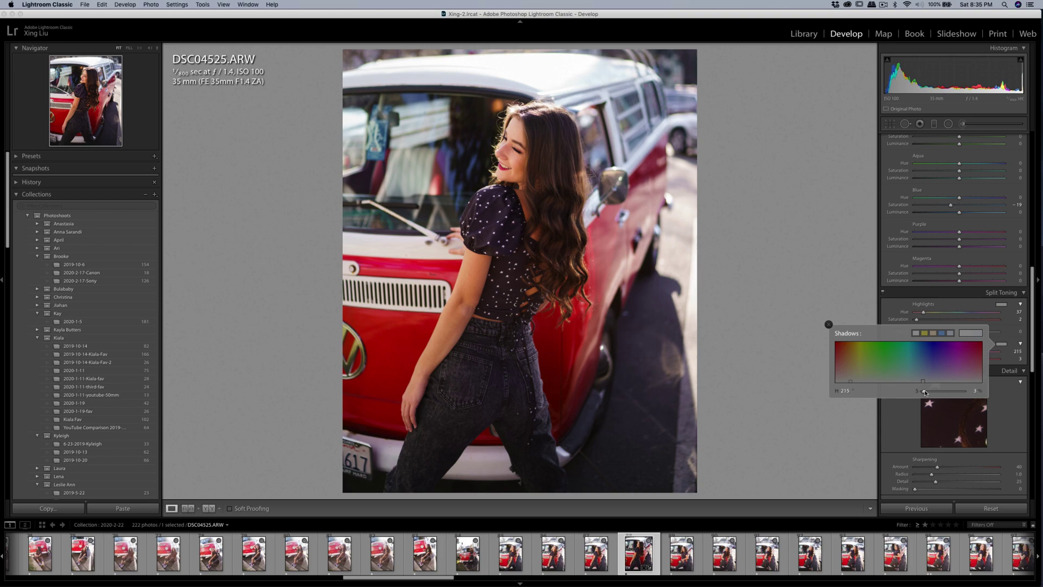
pyautogui.click(868, 263)
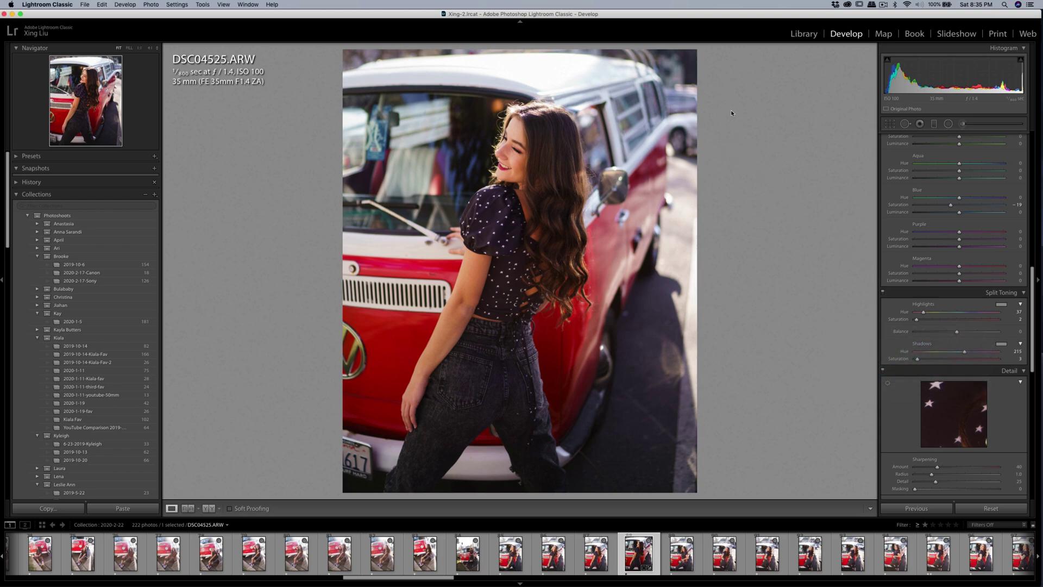
# Trim the crop a little closer around the woman and apply it
pyautogui.click(889, 123)
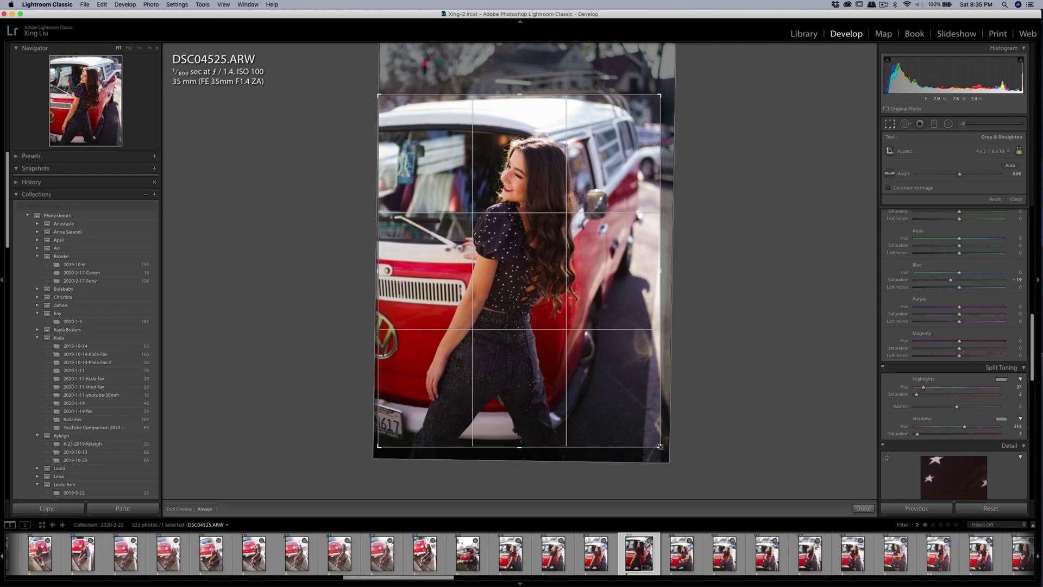
pyautogui.press('Return')
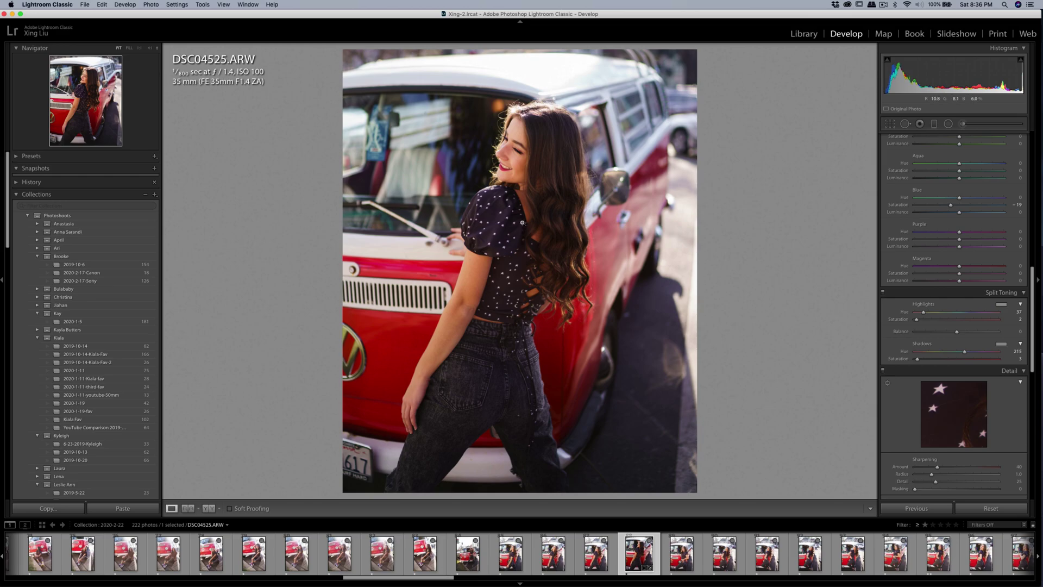
# Smooth the skin on the woman's forehead and cheek using a size 6.0 adjustment brush with the Soften Skin (Lite) effect, with edit pins hidden
pyautogui.click(508, 149)
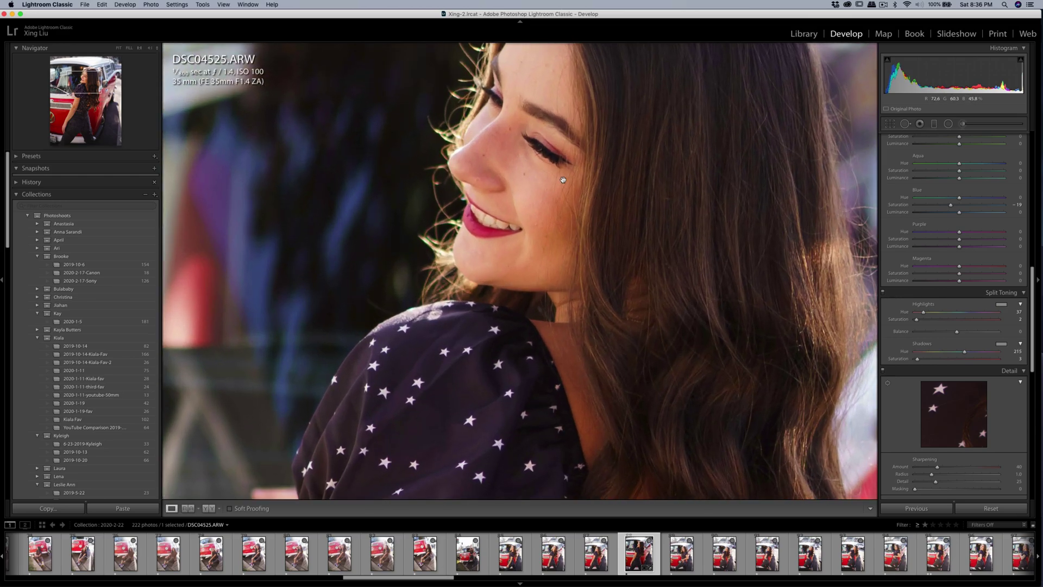
pyautogui.moveTo(537, 155); pyautogui.dragTo(576, 222)
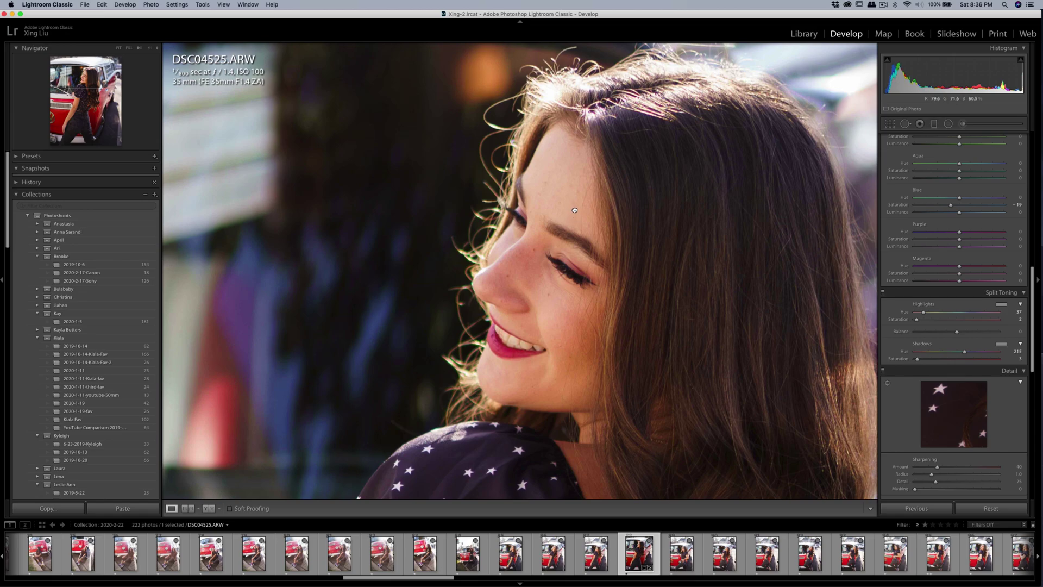
pyautogui.press('k')
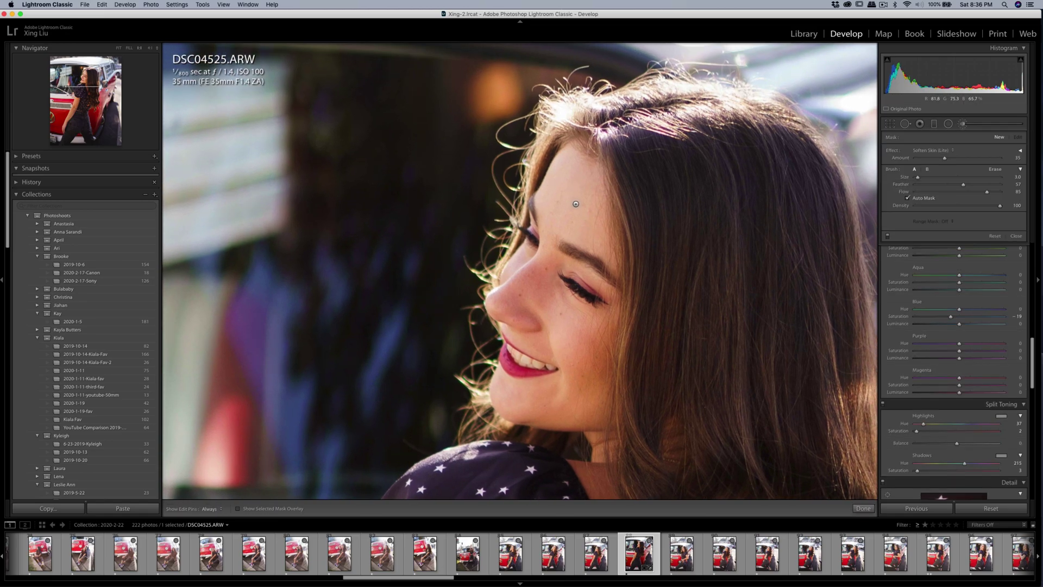
pyautogui.press('h')
pyautogui.moveTo(560, 189); pyautogui.dragTo(548, 325)
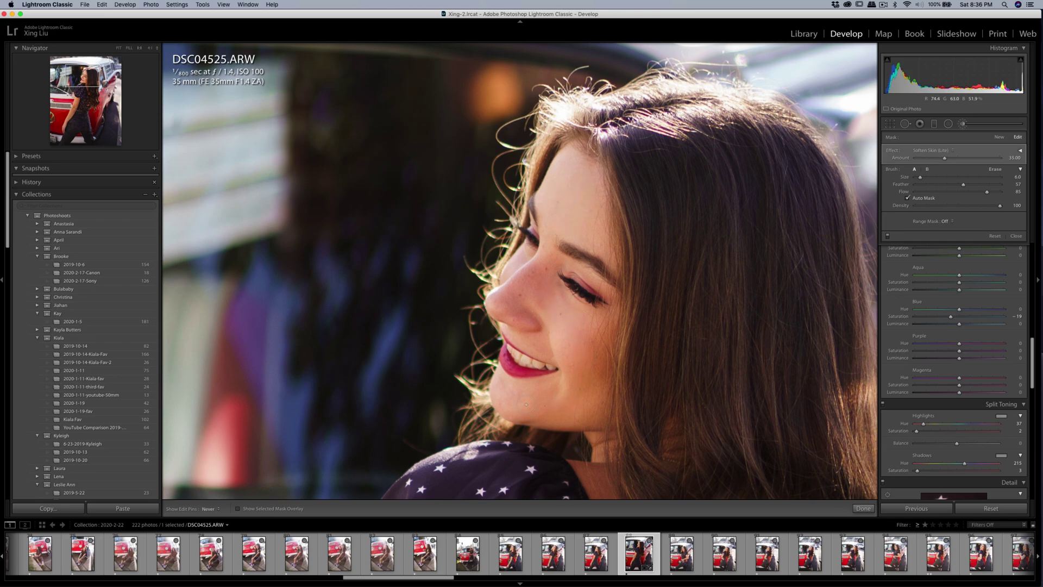
# Finish the skin brushing and raise the whole photo's contrast to +30
pyautogui.press('q')
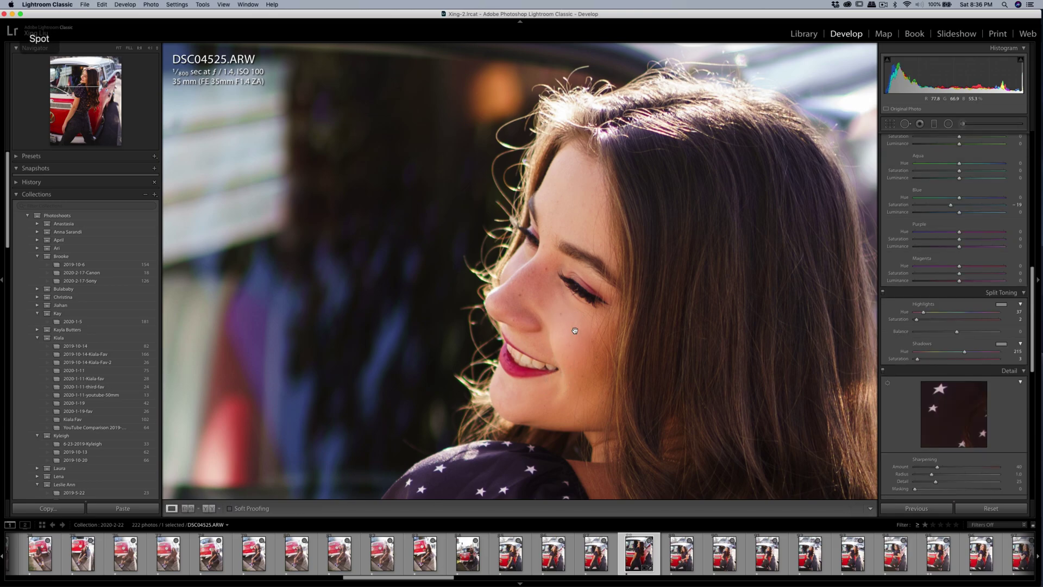
pyautogui.press('z')
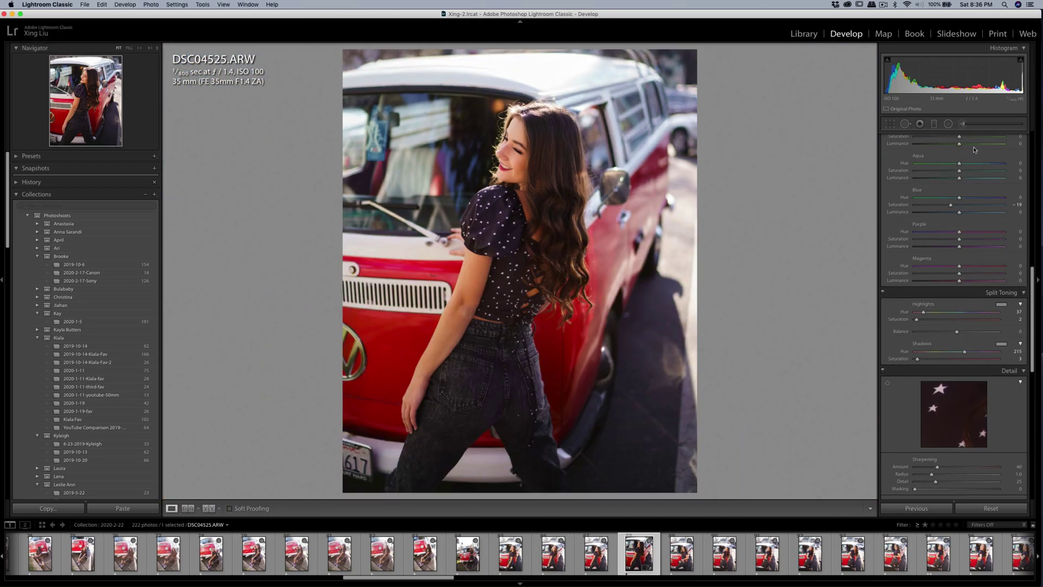
pyautogui.scroll(1, 961, 229)
pyautogui.scroll(10, 961, 228)
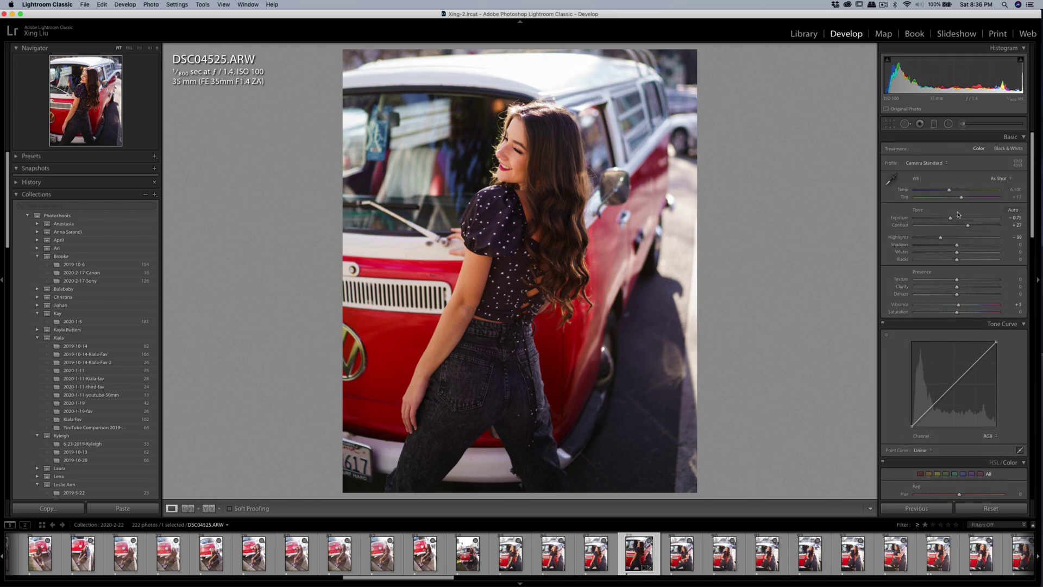
pyautogui.moveTo(649, 197); pyautogui.dragTo(497, 177)
# Open a copy of the photo with Lightroom adjustments in the Portraiture3 plug-in
pyautogui.rightClick(497, 176)
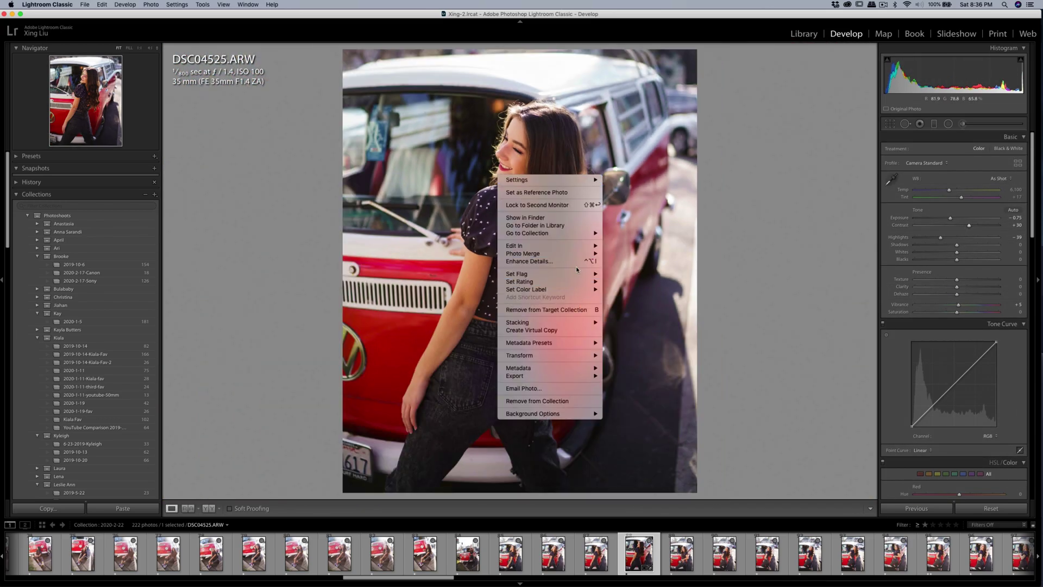
pyautogui.moveTo(576, 245)
pyautogui.click(642, 266)
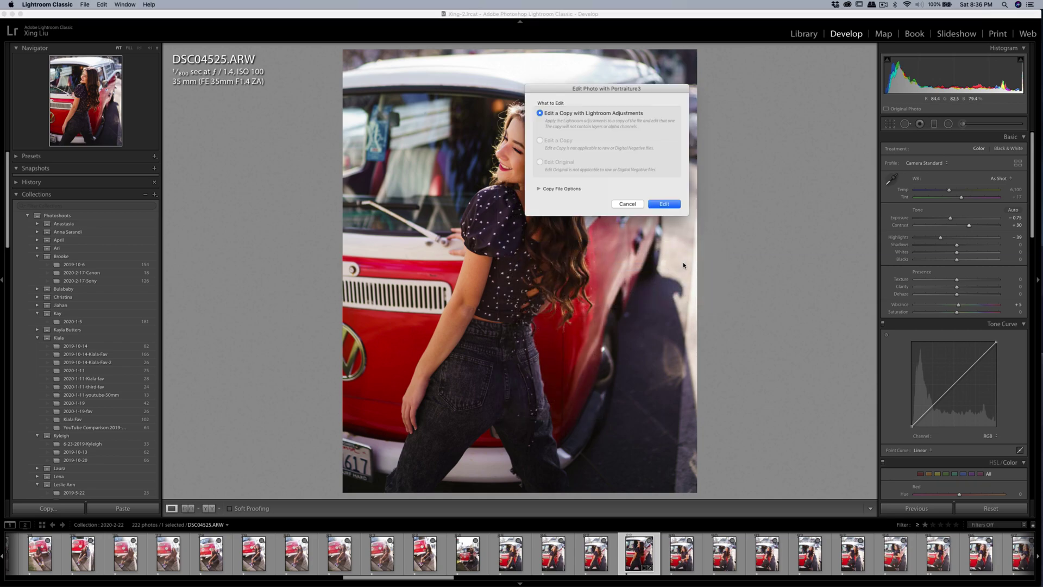
pyautogui.click(662, 205)
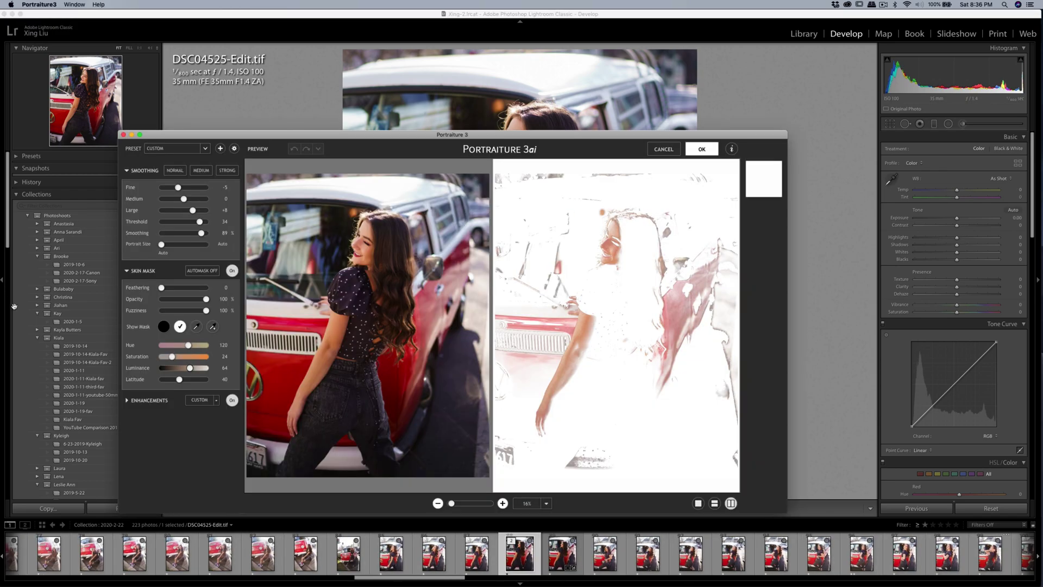
# Apply skin smoothing with the mask colour sampled from the woman's face, and slightly raise the copy's contrast and lower its highlights
pyautogui.click(195, 327)
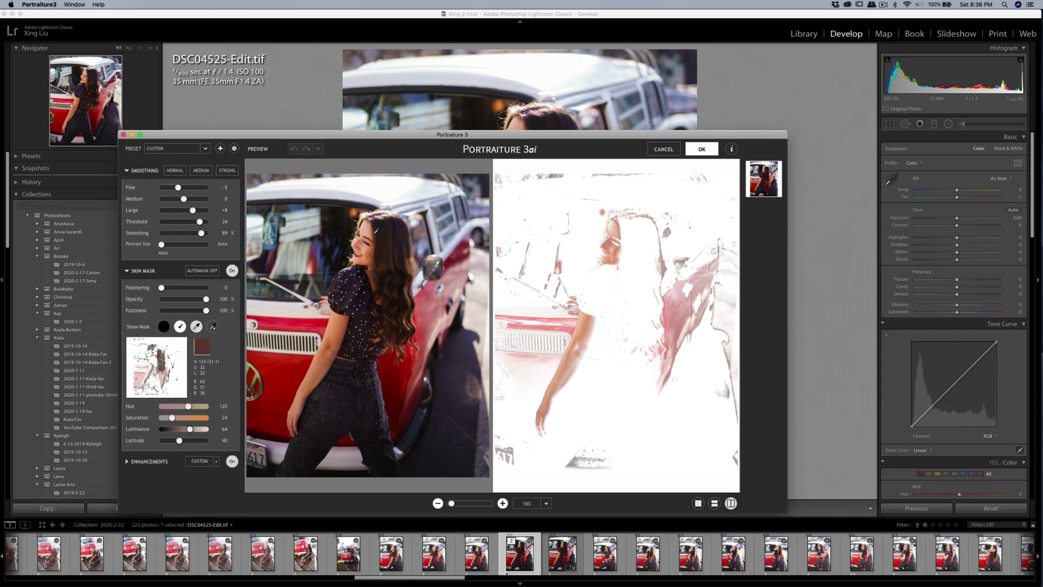
pyautogui.click(592, 220)
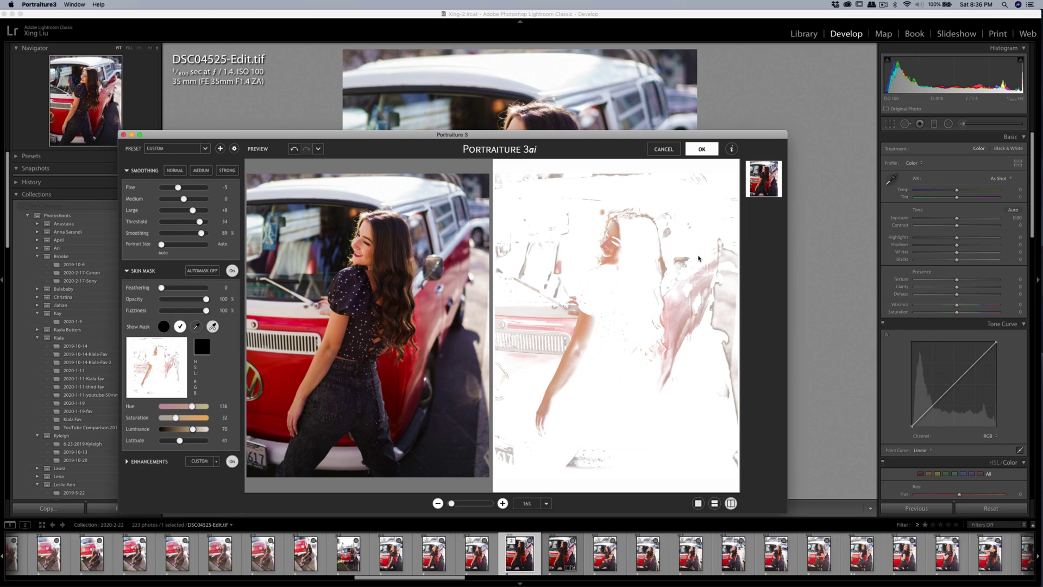
pyautogui.press('Return')
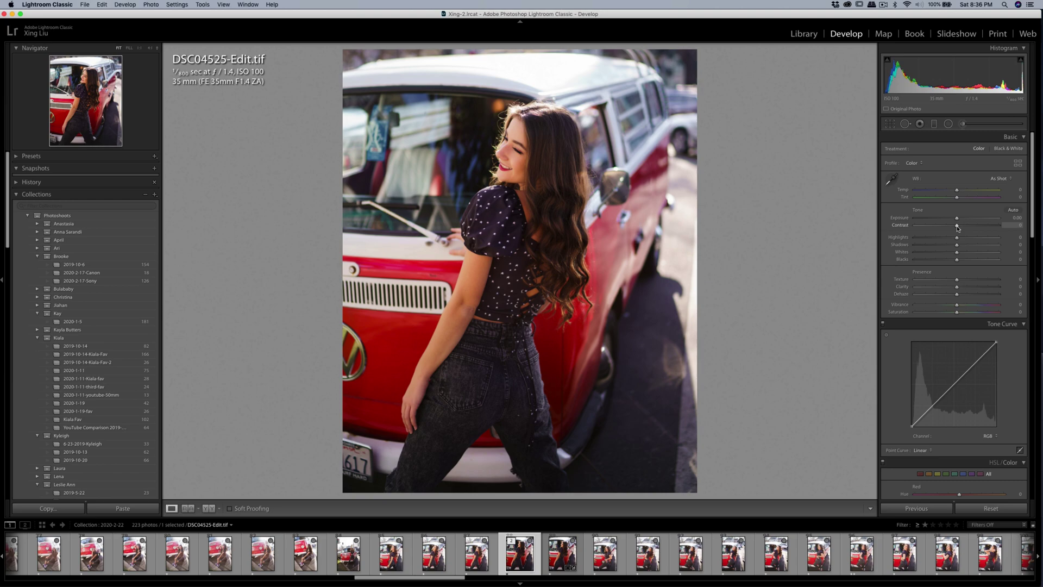
pyautogui.moveTo(957, 227); pyautogui.dragTo(945, 237)
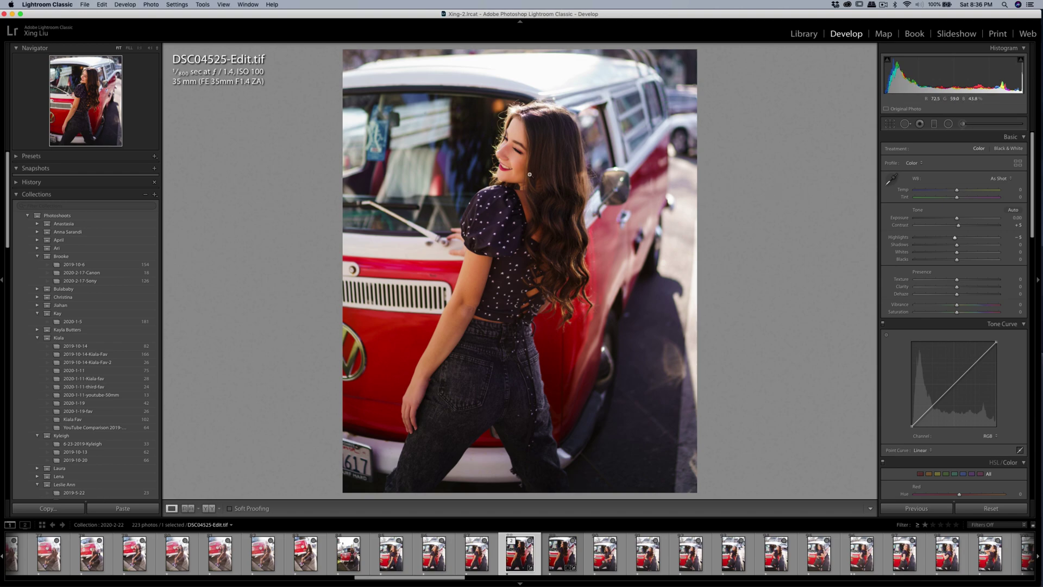
# Export the edited original DSC04525.ARW
pyautogui.click(561, 554)
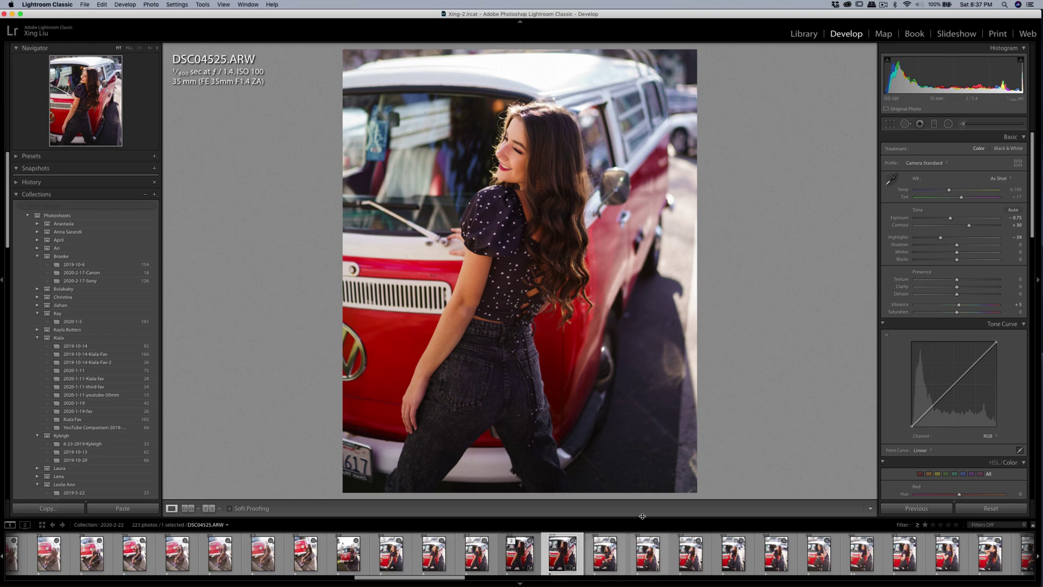
pyautogui.press('super+shift+e')
pyautogui.click(674, 321)
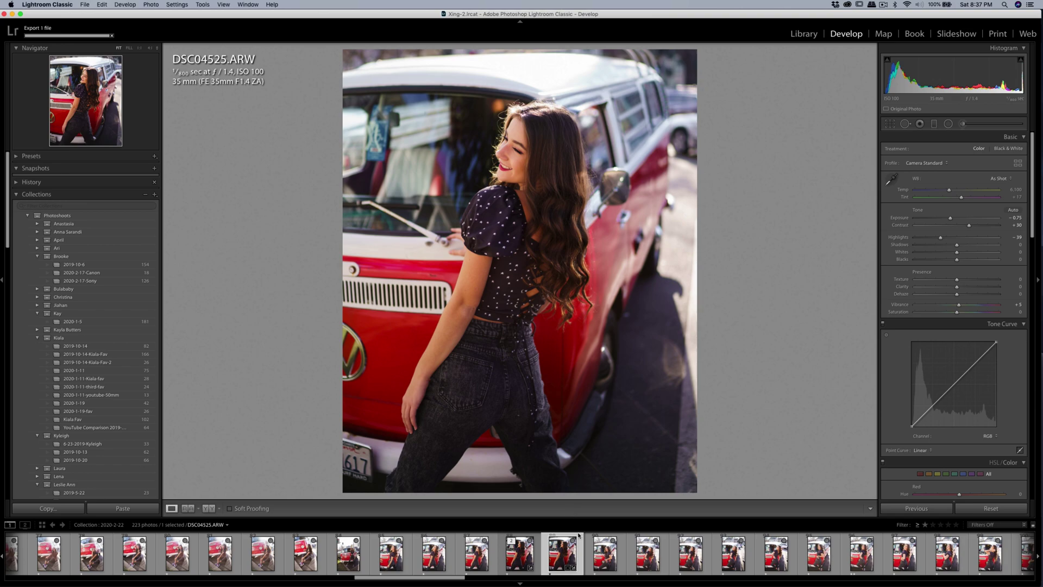
# Copy the develop settings from DSC04525.ARW
pyautogui.click(481, 561)
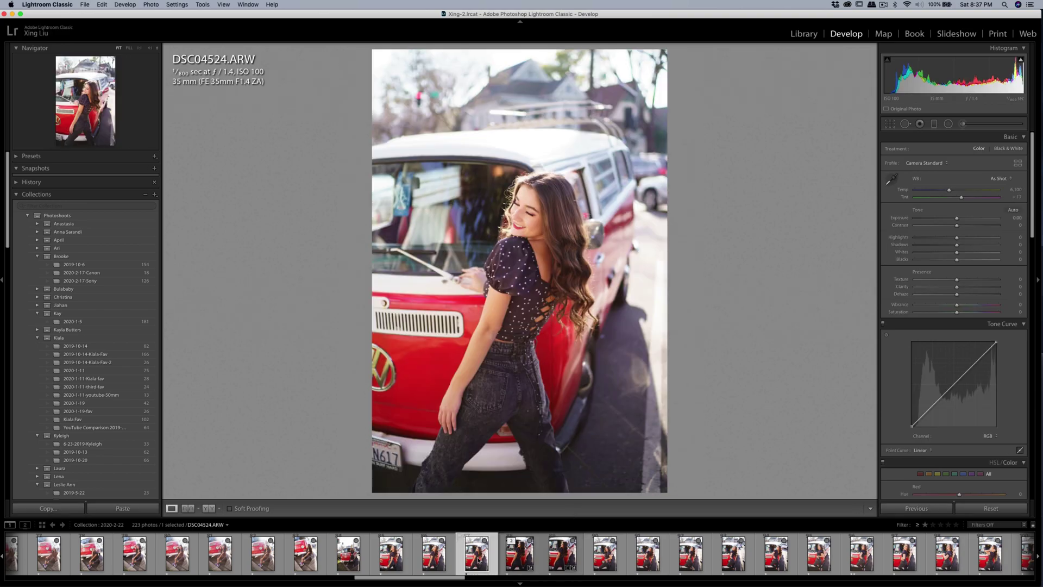
pyautogui.click(561, 560)
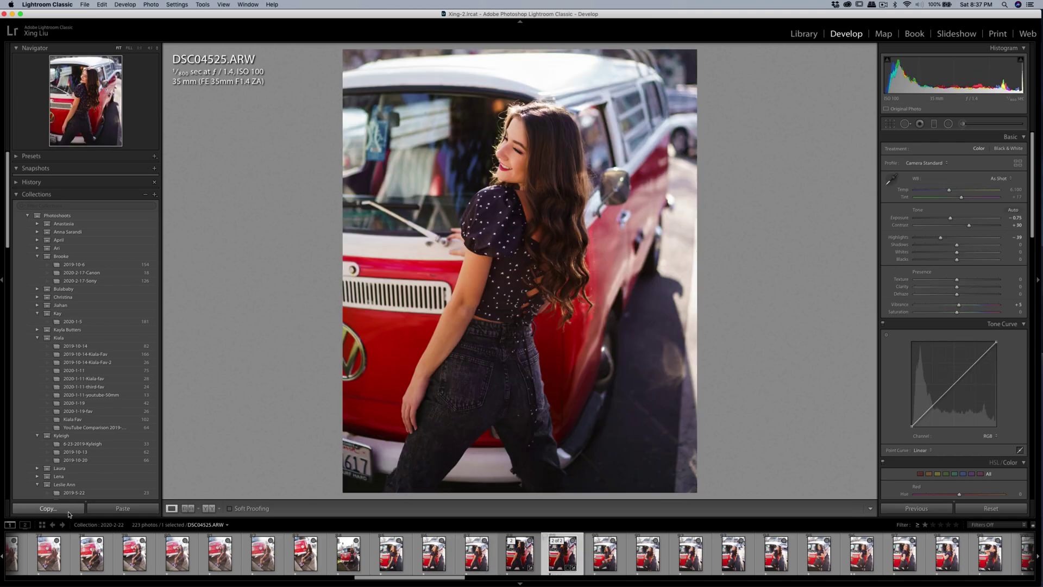
pyautogui.click(48, 508)
pyautogui.click(642, 291)
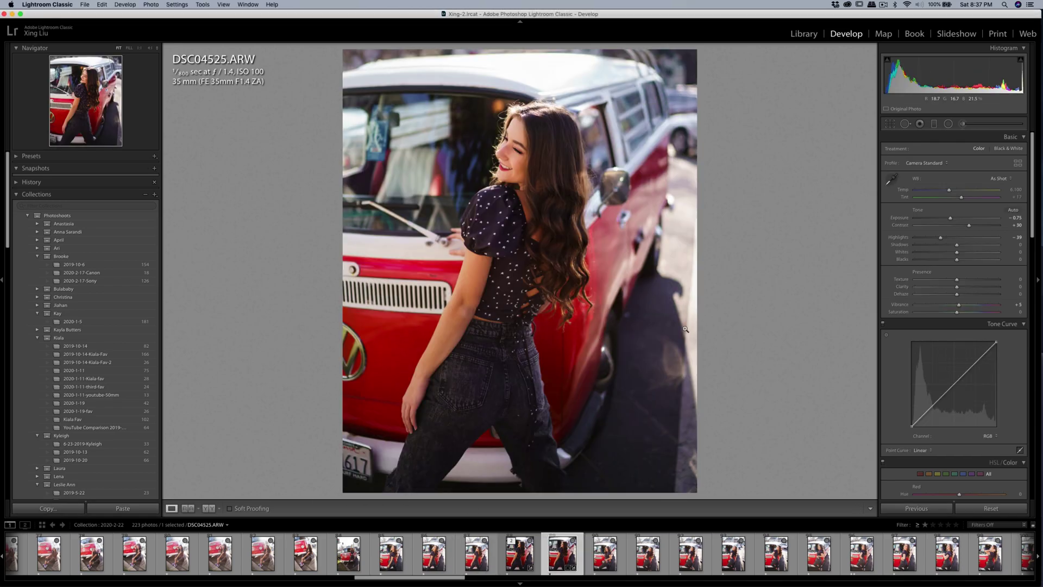
# Paste the copied settings onto DSC04526.ARW and adjust exposure to -0.60, contrast to +31 and highlights to -35
pyautogui.click(647, 559)
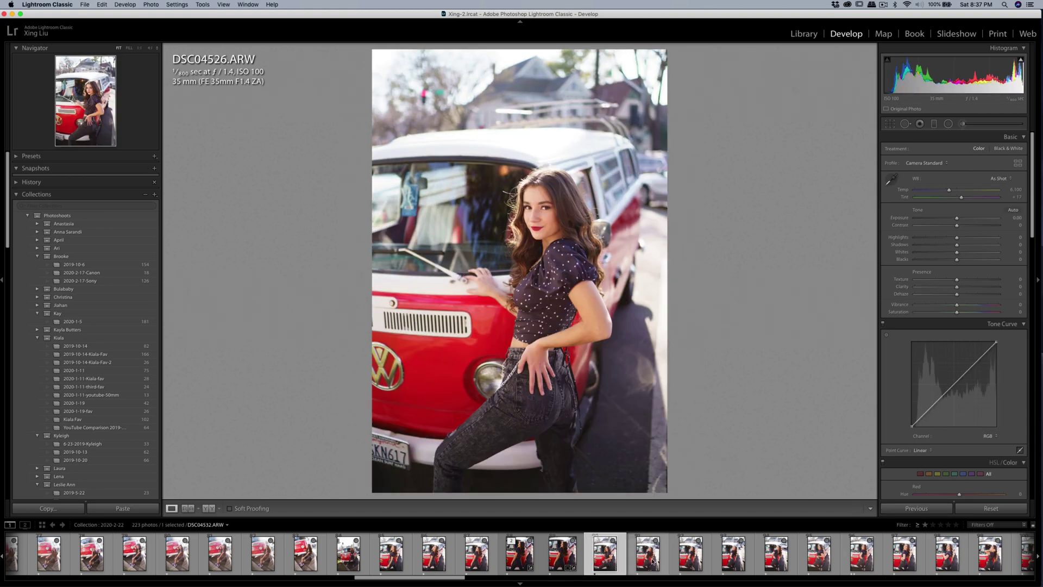
pyautogui.click(697, 558)
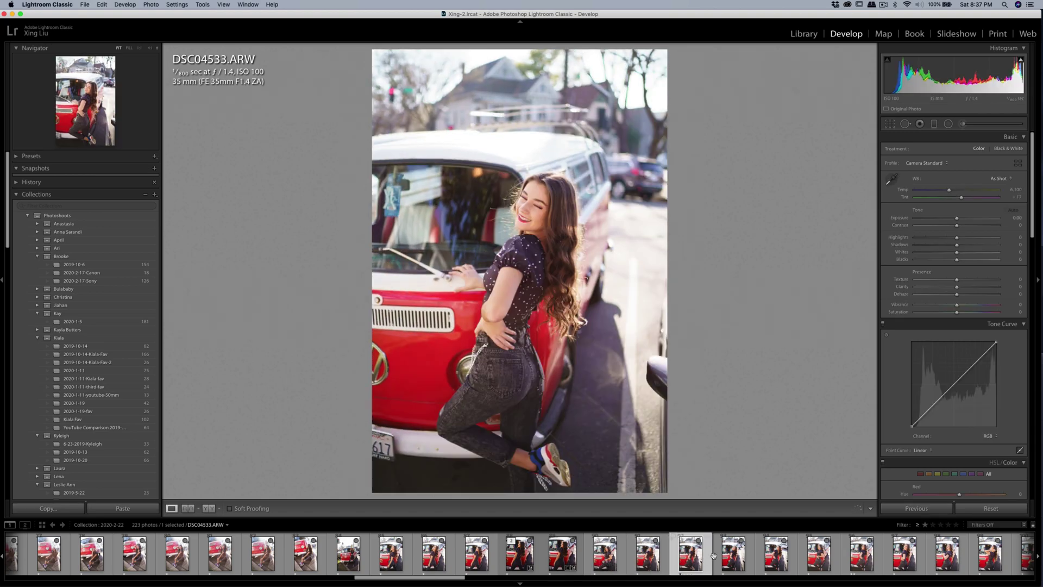
pyautogui.click(736, 557)
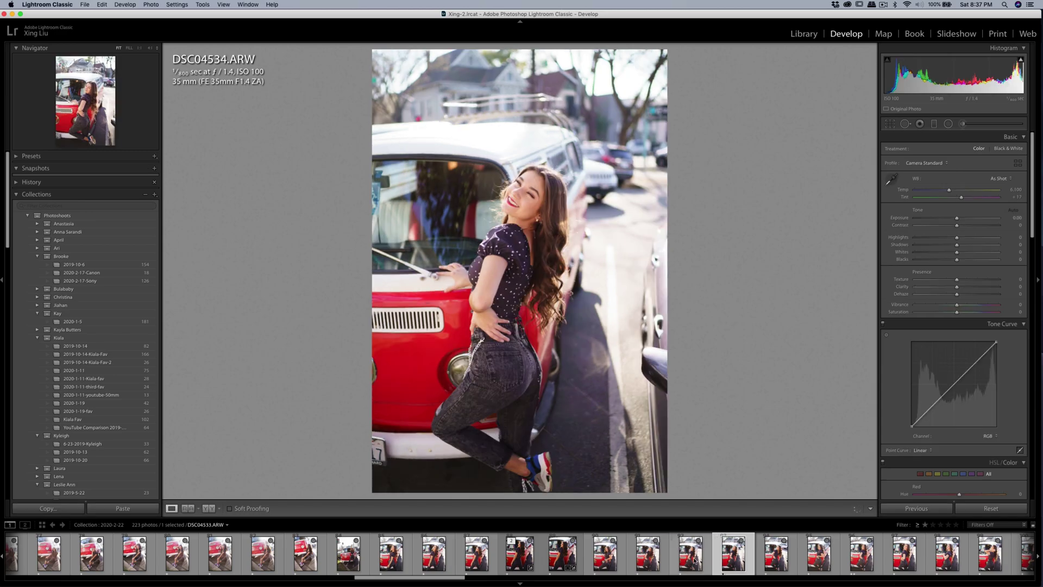
pyautogui.click(613, 560)
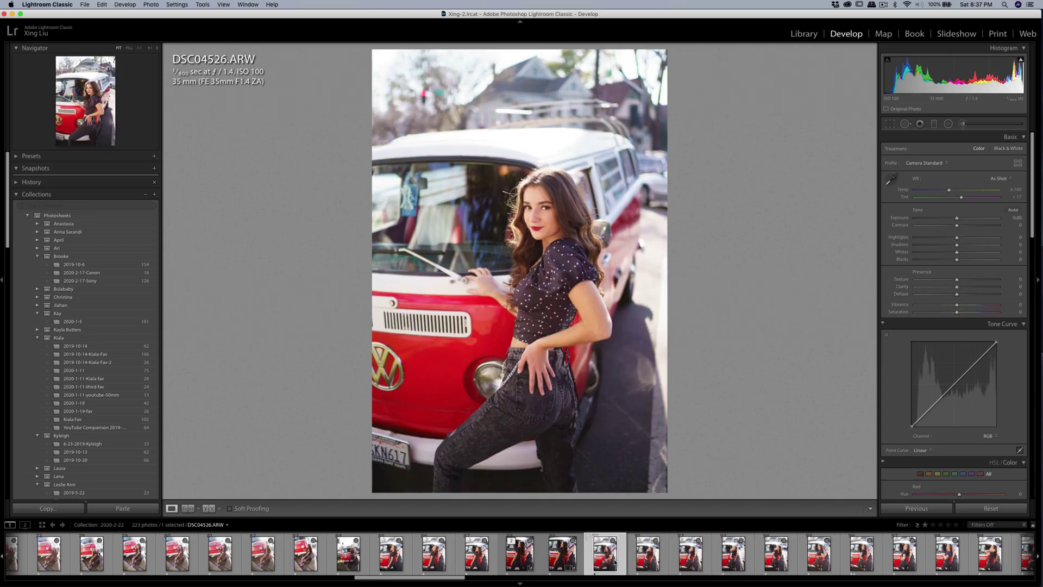
pyautogui.click(91, 508)
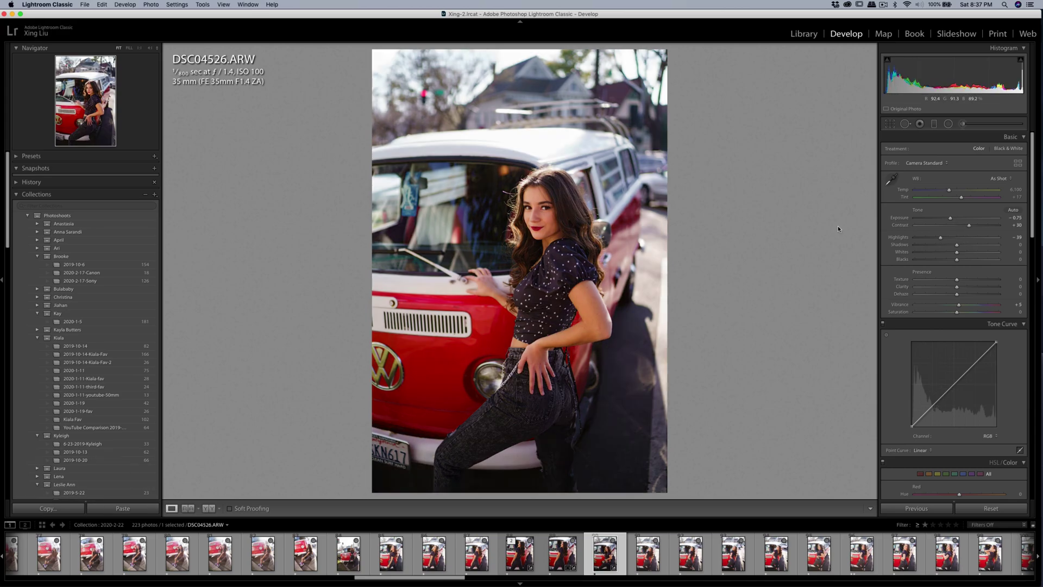
pyautogui.moveTo(951, 218); pyautogui.dragTo(941, 240)
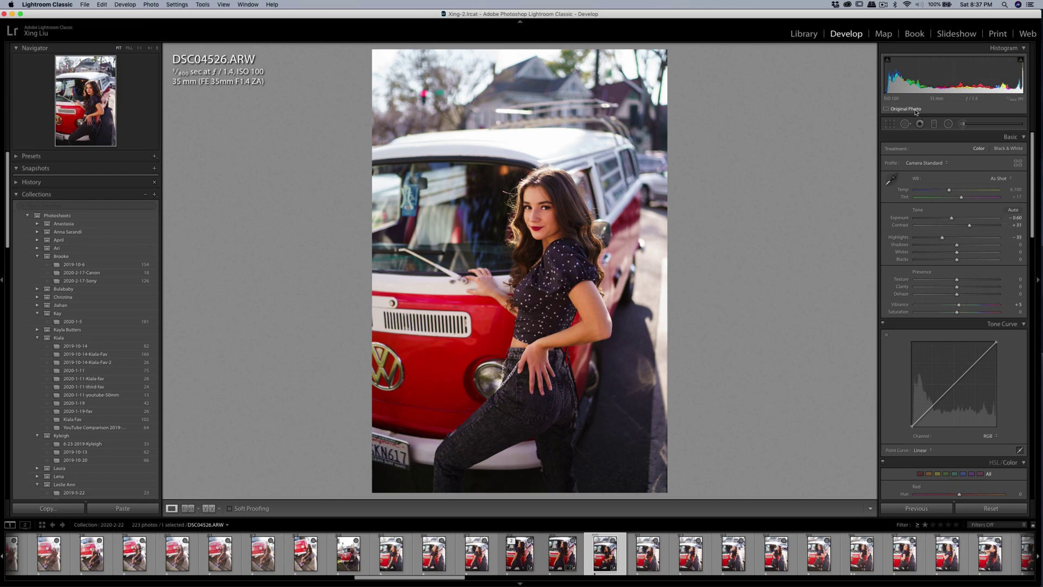
# Brighten the shadows on the woman's cheek using a size 6.0 adjustment brush with the Shadows effect at amount 9
pyautogui.click(963, 124)
pyautogui.click(939, 155)
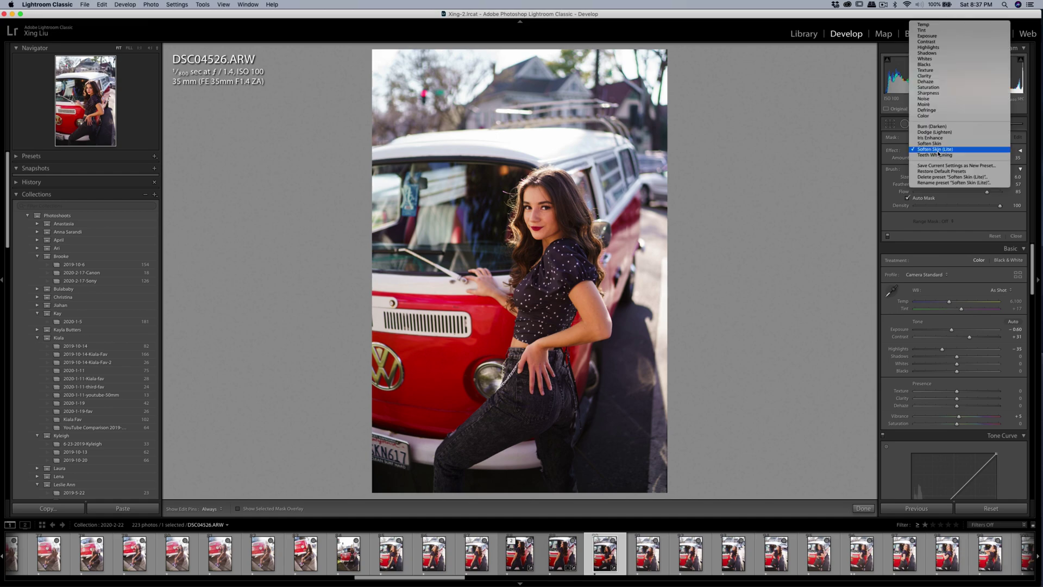
pyautogui.click(931, 56)
pyautogui.press('[')
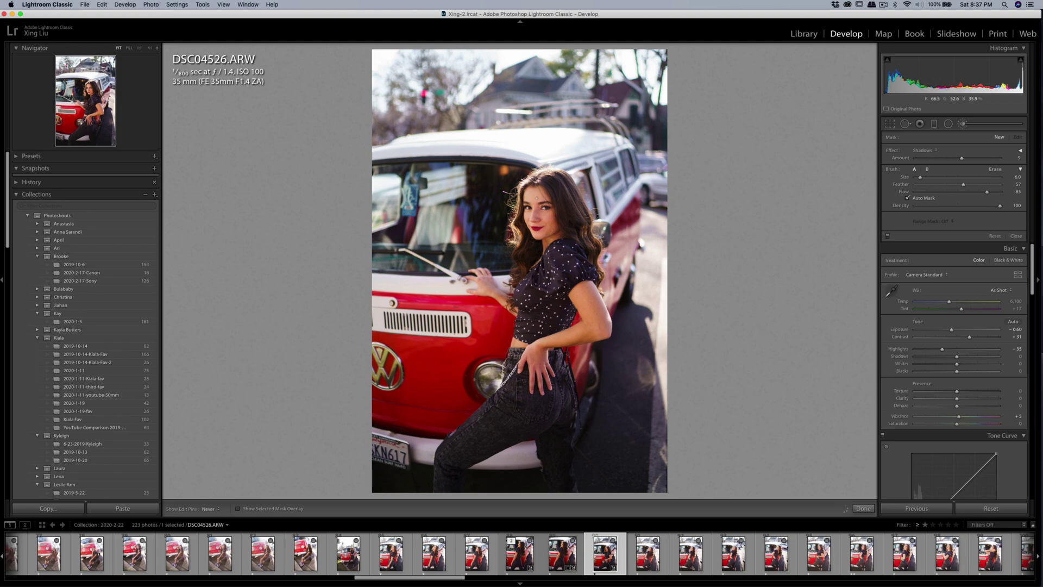
pyautogui.click(546, 225)
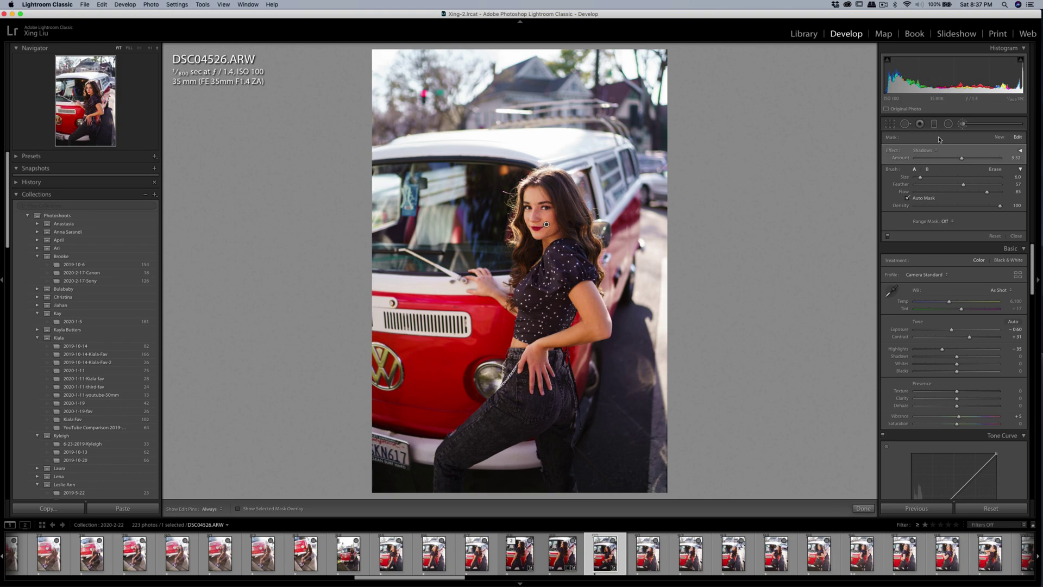
# Try a second Shadows brush mask around the woman's eye and upper cheek
pyautogui.click(999, 137)
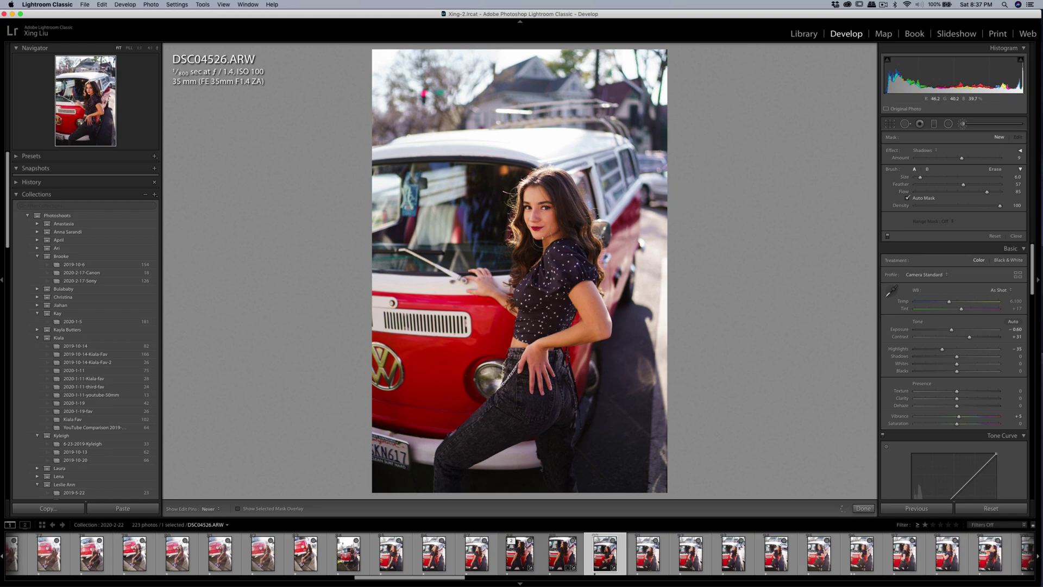
pyautogui.moveTo(541, 238); pyautogui.dragTo(568, 263)
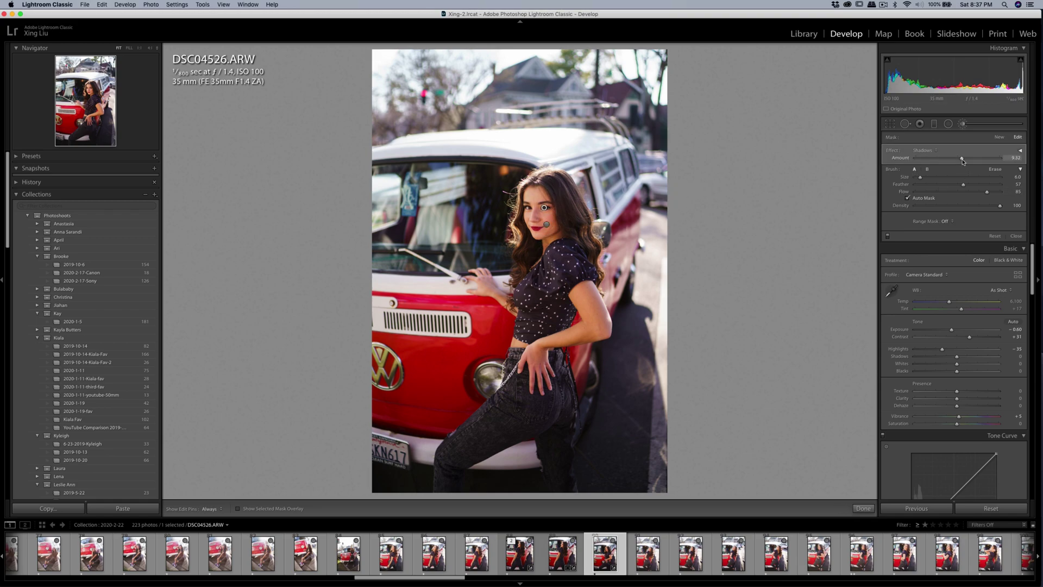
pyautogui.moveTo(965, 162); pyautogui.dragTo(966, 162)
pyautogui.press('h')
pyautogui.press('k')
# Smooth the skin on the woman's face using a size 6.0 adjustment brush with the Soften Skin (Lite) effect at amount 35
pyautogui.click(565, 213)
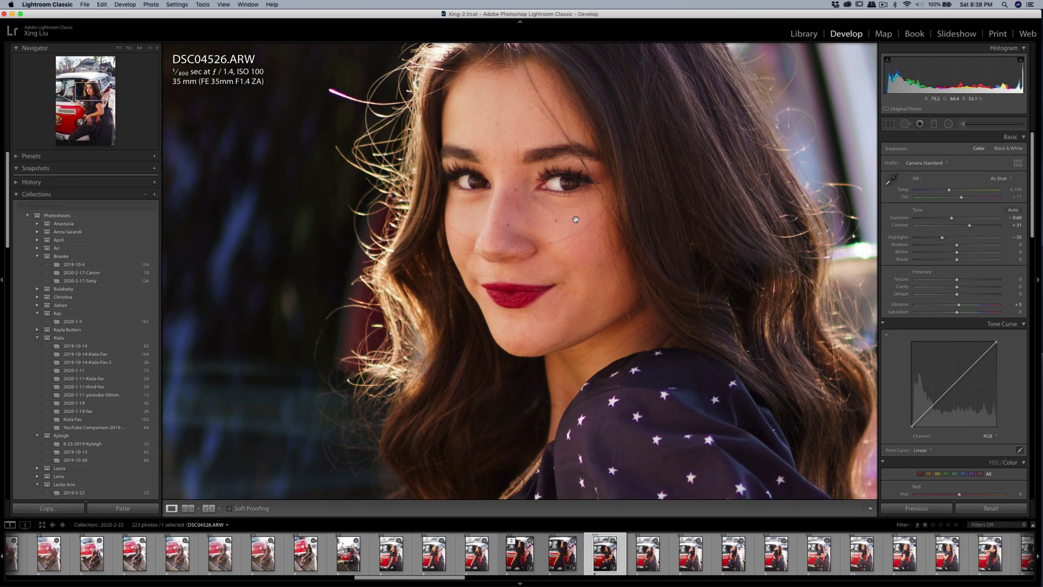
pyautogui.click(963, 124)
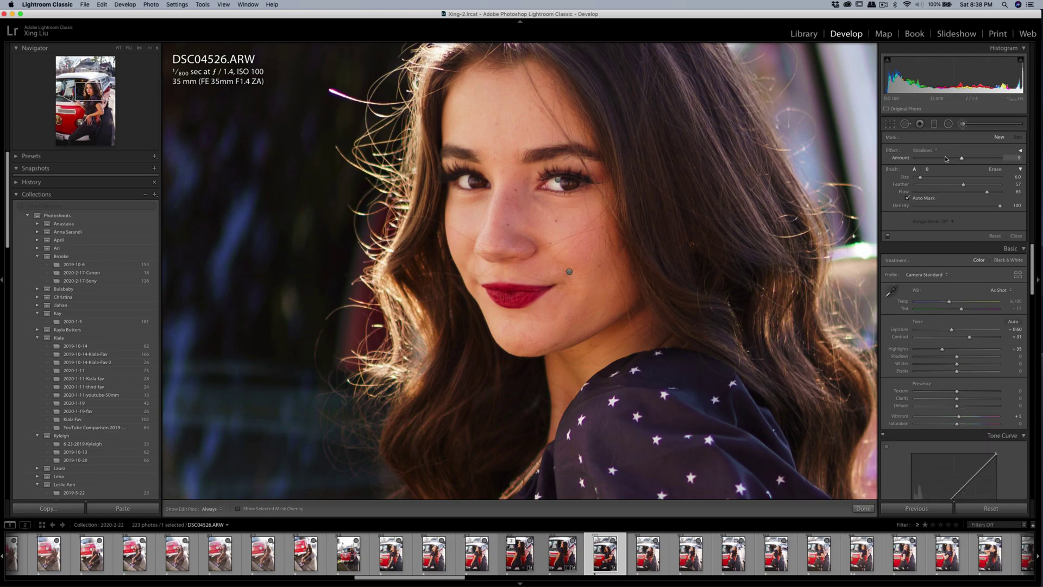
pyautogui.click(929, 152)
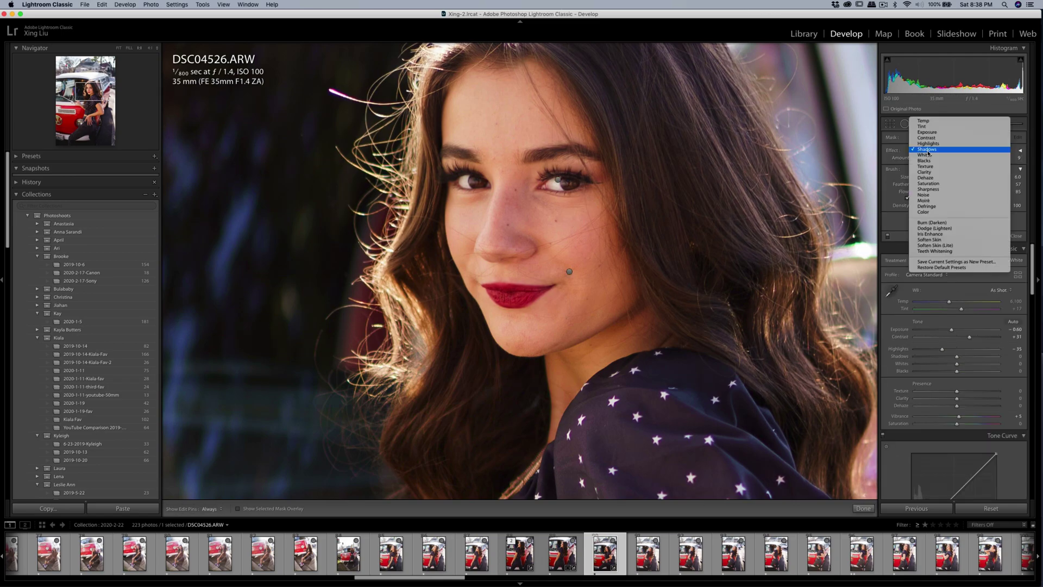
pyautogui.click(935, 245)
pyautogui.press('h')
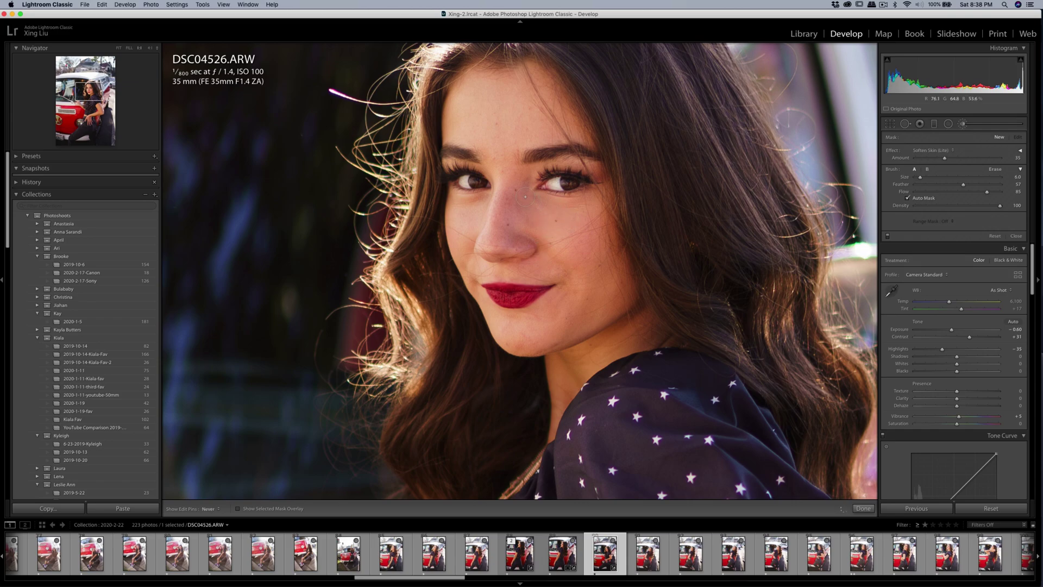
pyautogui.press('h')
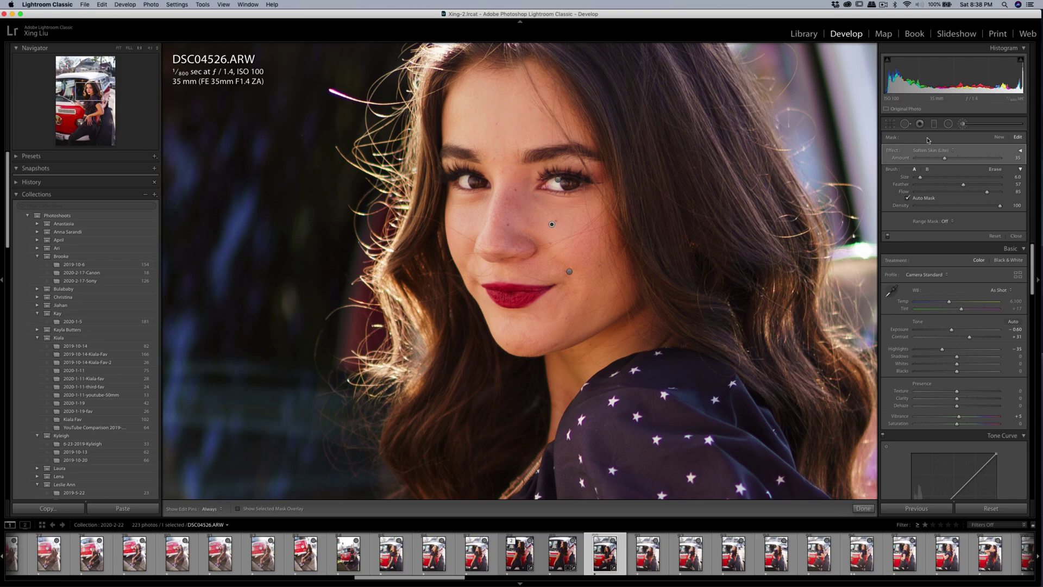
# Heal the blemishes under the woman's eye using a small Spot Removal brush in Heal mode
pyautogui.press('q')
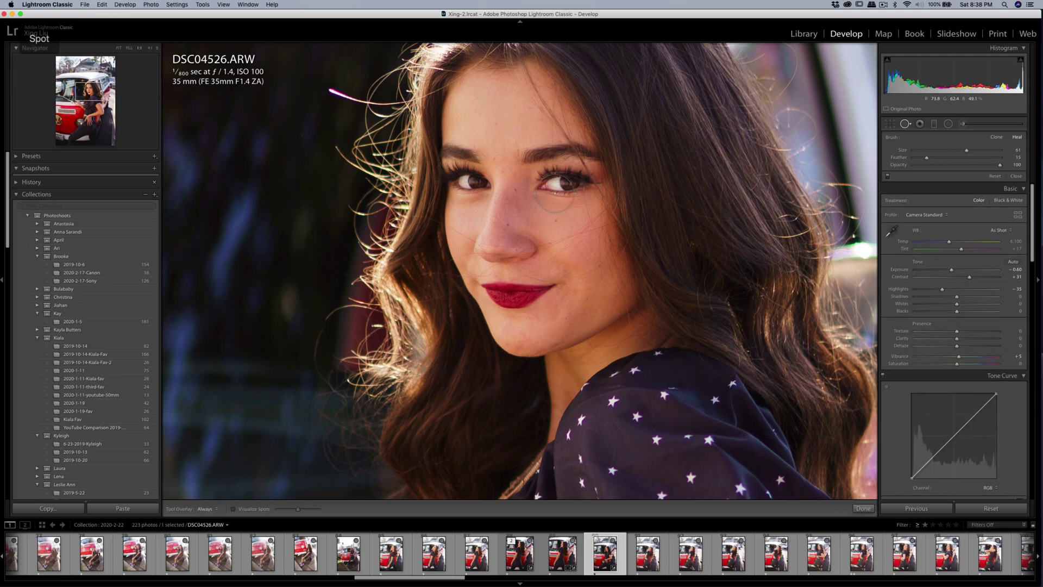
pyautogui.scroll(-4, 553, 201)
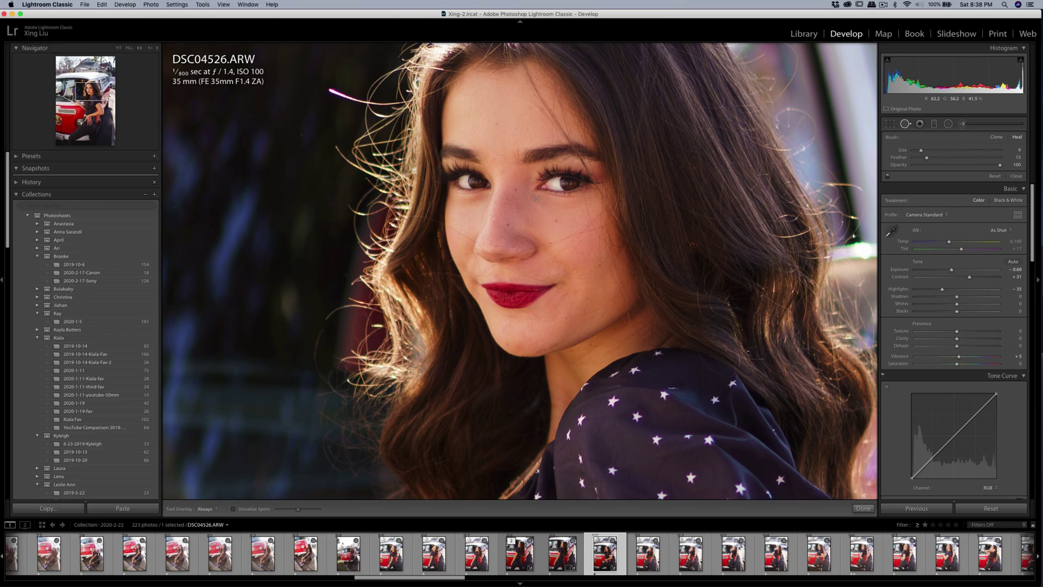
pyautogui.moveTo(533, 198); pyautogui.dragTo(558, 213)
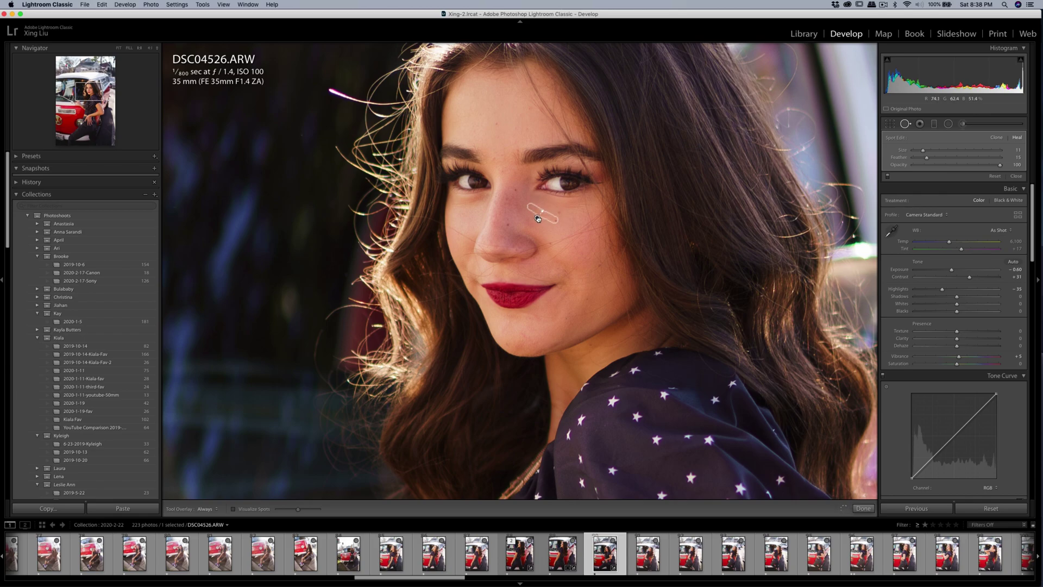
pyautogui.moveTo(538, 219); pyautogui.dragTo(539, 219)
pyautogui.press('q')
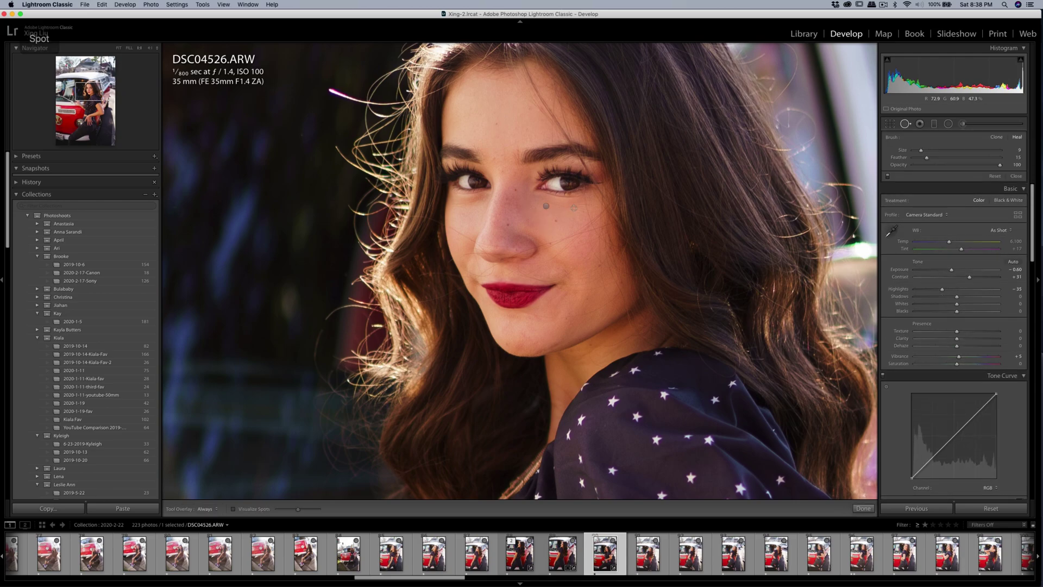
# Heal the skin beneath the eye nearer the van's windows with a Spot Removal stroke, placing its source just above on the cheek
pyautogui.moveTo(574, 207); pyautogui.dragTo(535, 198)
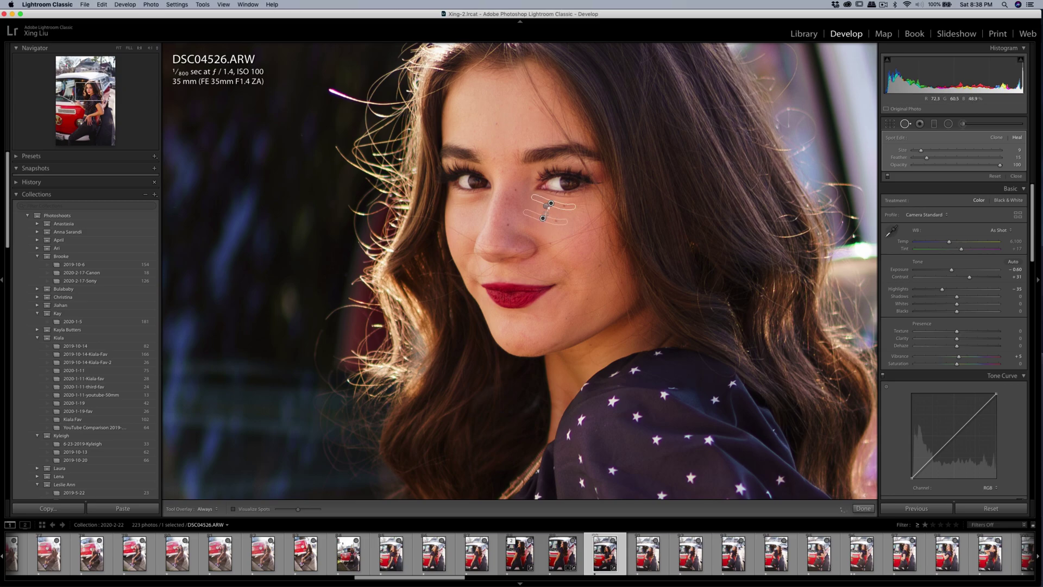
pyautogui.moveTo(543, 218); pyautogui.dragTo(548, 208)
pyautogui.press('q')
pyautogui.press('q')
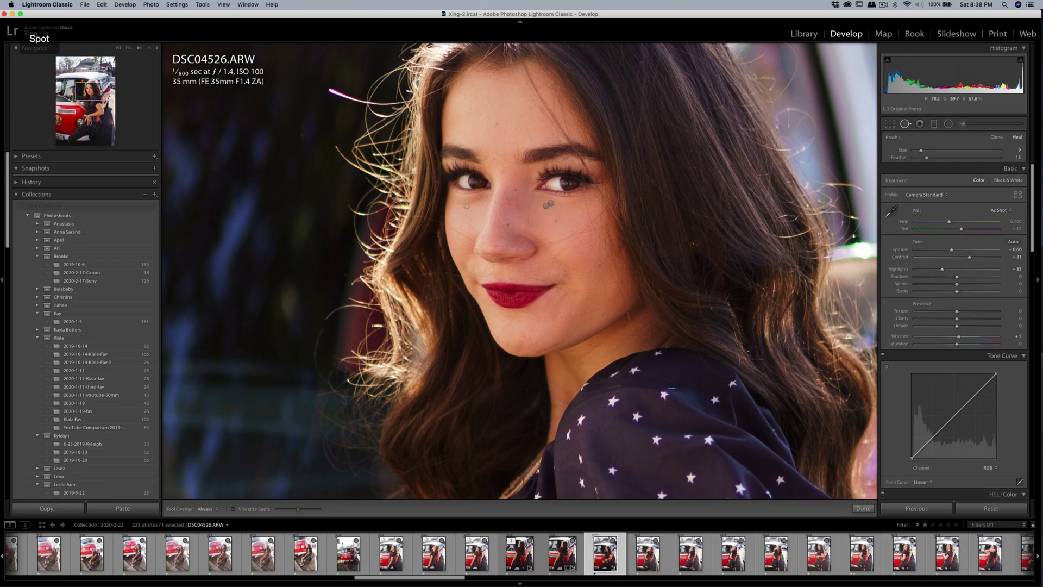
# Heal the skin beneath the woman's other eye with a Spot Removal stroke, sourcing it from clean skin under the opposite eye
pyautogui.moveTo(485, 196)
pyautogui.mouseDown()
pyautogui.moveTo(455, 203)
pyautogui.moveTo(484, 200)
pyautogui.mouseUp()
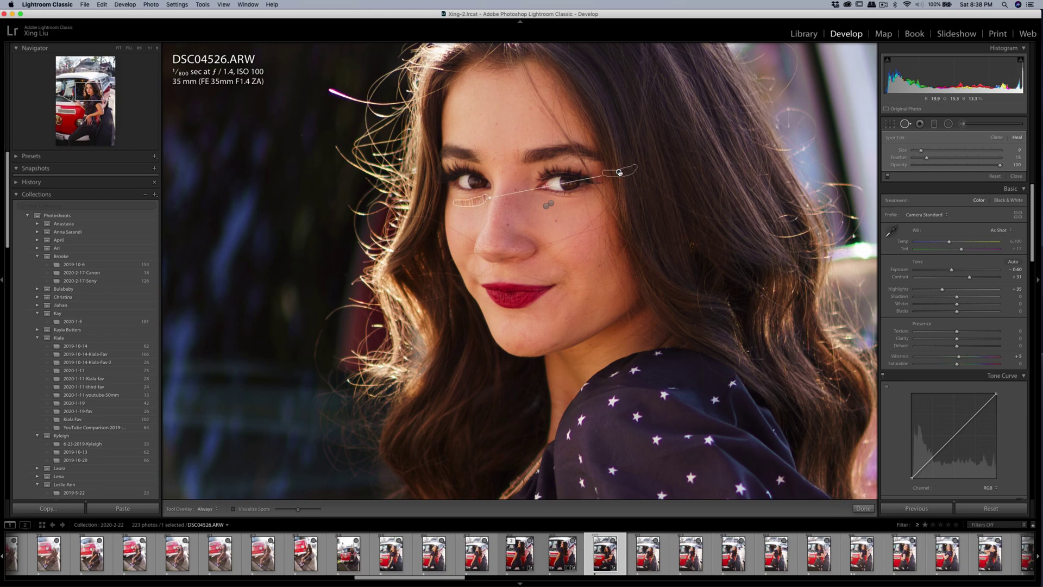
pyautogui.moveTo(619, 172); pyautogui.dragTo(527, 194)
pyautogui.press('k')
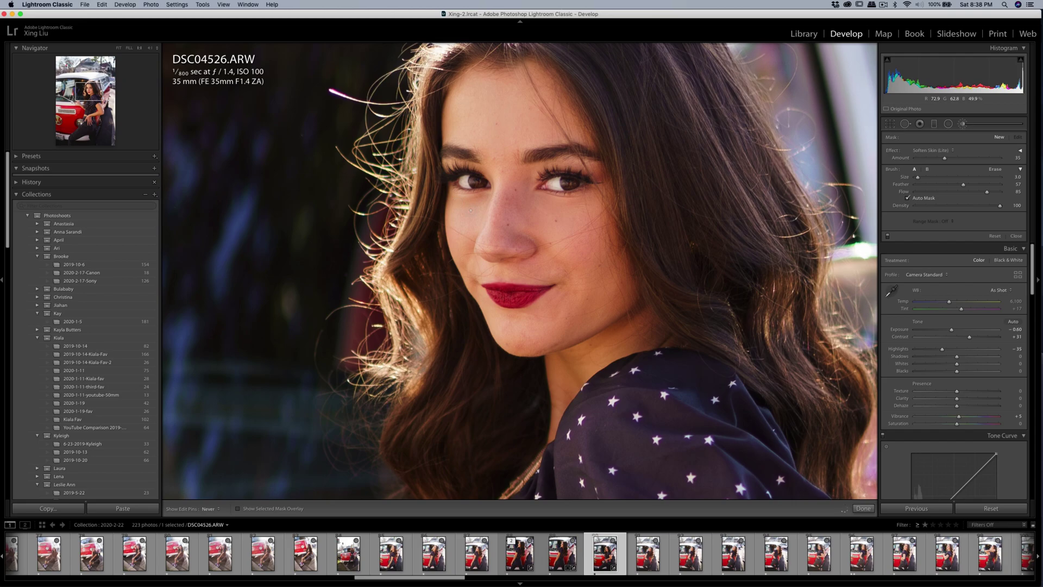
pyautogui.press('q')
pyautogui.press('q')
pyautogui.press('z')
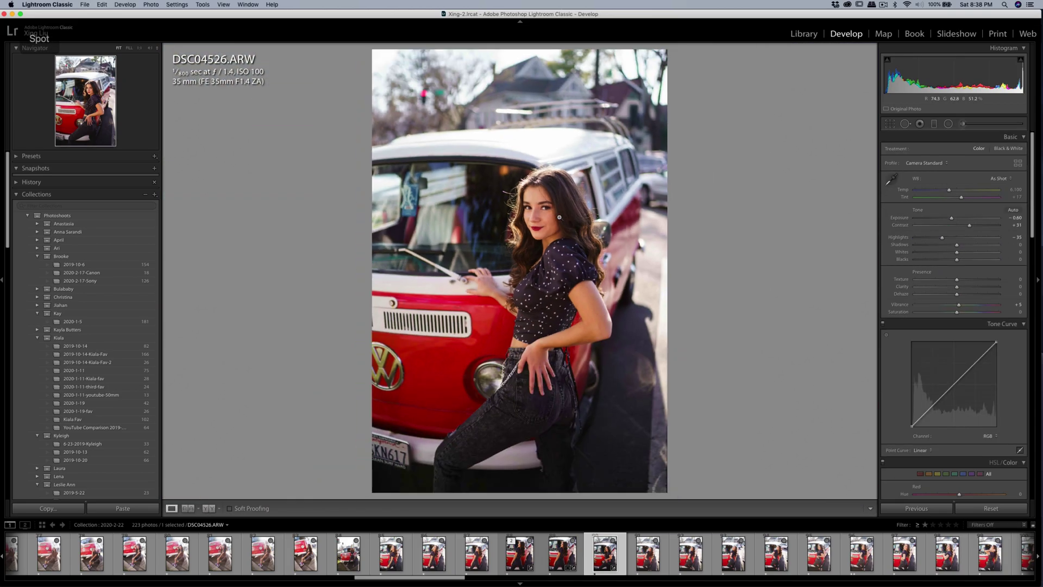
# Set the yellow hue to -18, the yellow saturation to -46 and the blue saturation to -24
pyautogui.scroll(-5, 987, 383)
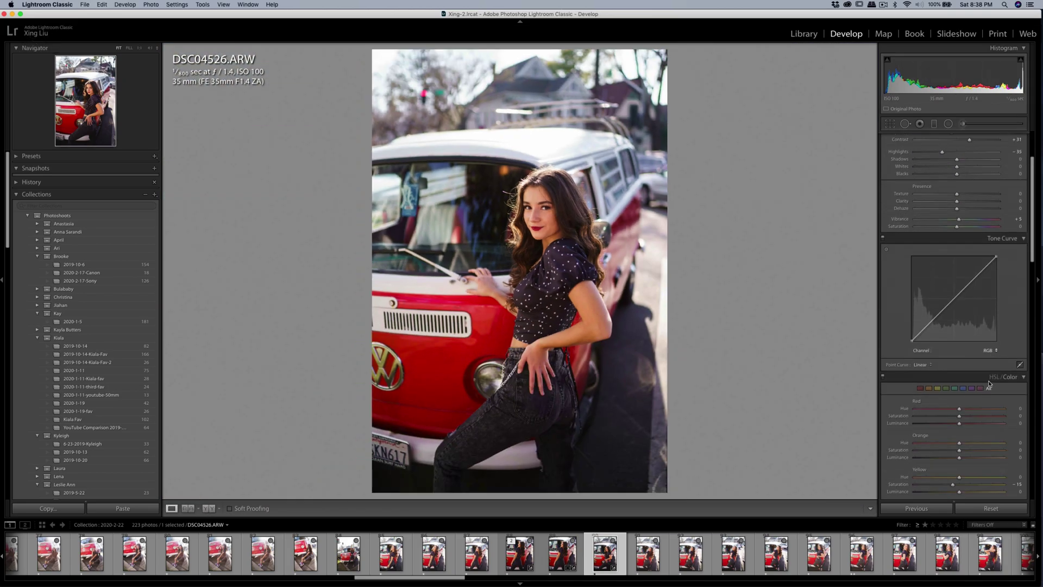
pyautogui.moveTo(952, 371); pyautogui.dragTo(941, 372)
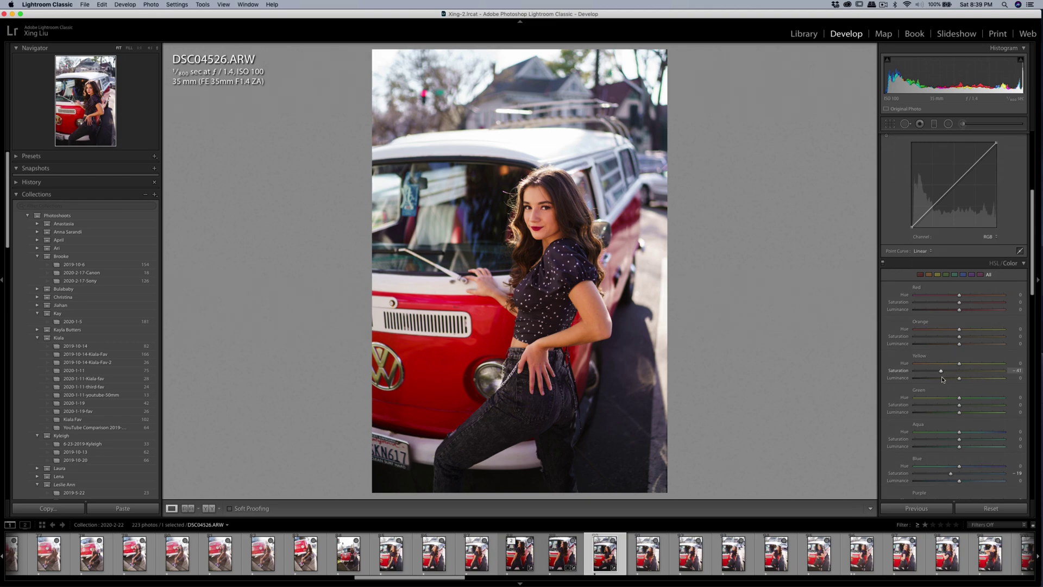
pyautogui.moveTo(959, 364); pyautogui.dragTo(953, 368)
pyautogui.scroll(-5, 948, 375)
pyautogui.moveTo(951, 342); pyautogui.dragTo(952, 344)
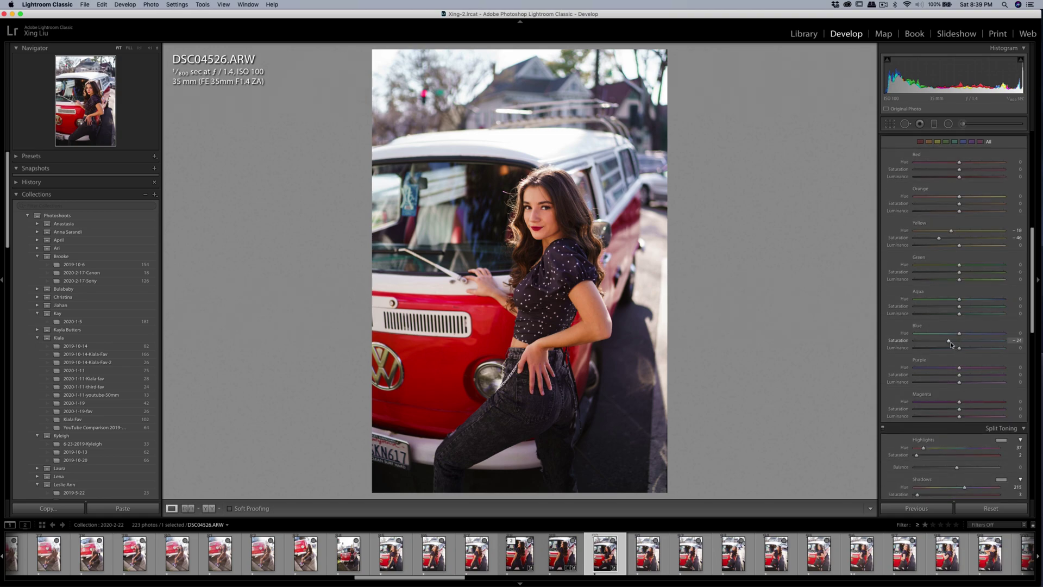
# Crop the photo to a 4 x 5 / 8 x 10 aspect ratio, framing the woman and van and trimming mostly the background above
pyautogui.click(890, 123)
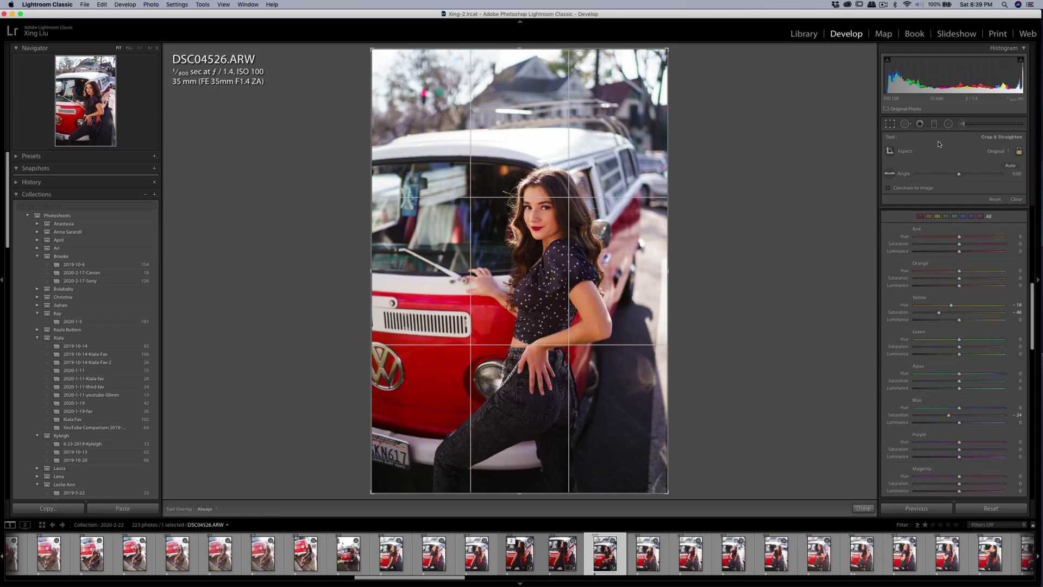
pyautogui.click(995, 152)
pyautogui.click(981, 173)
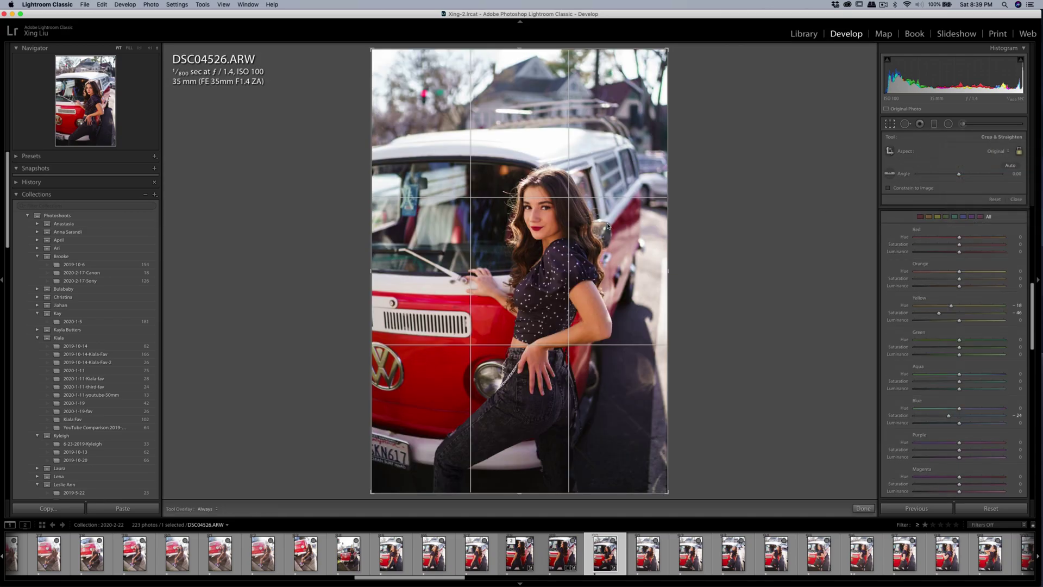
pyautogui.moveTo(665, 126); pyautogui.dragTo(664, 89)
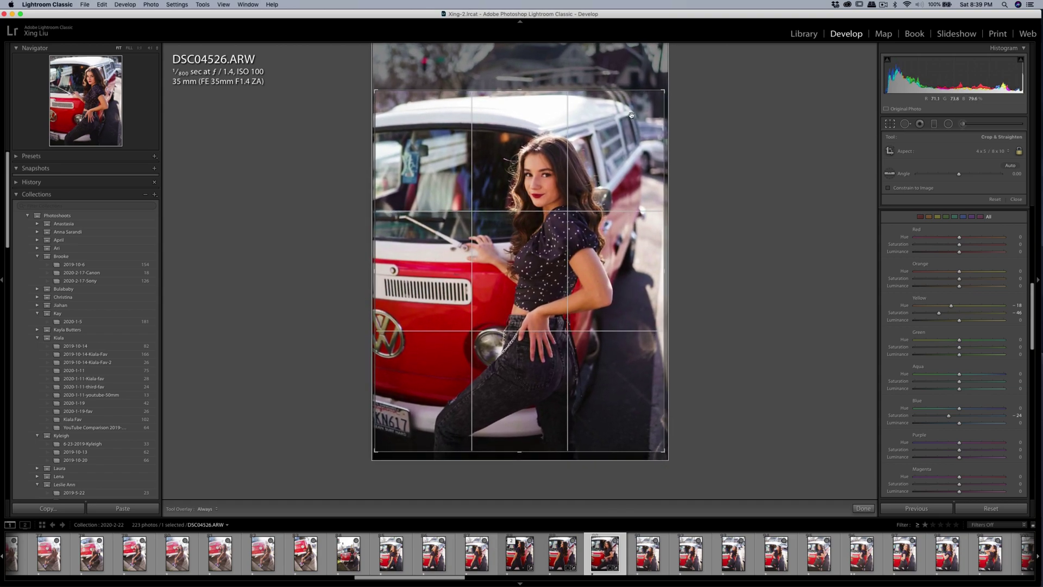
pyautogui.press('Return')
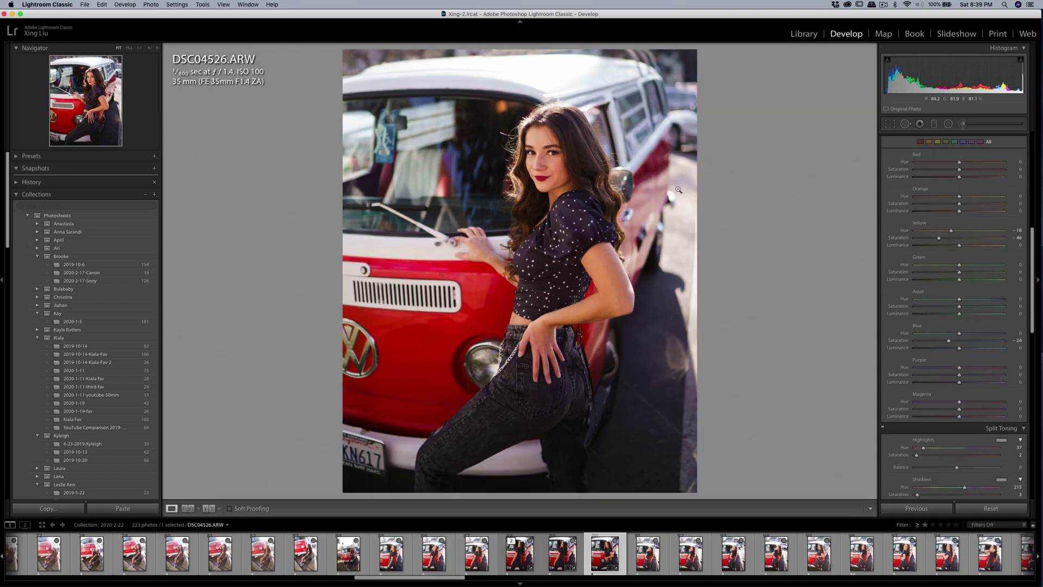
# Paint the woman's face with a size 8.0 adjustment brush using the Shadows effect
pyautogui.click(962, 123)
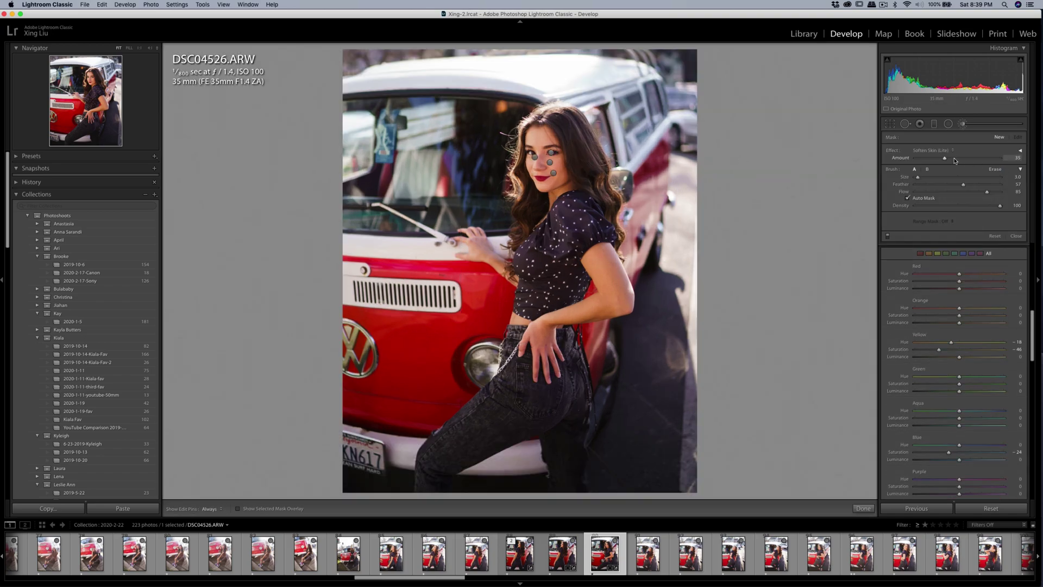
pyautogui.click(950, 151)
pyautogui.click(935, 53)
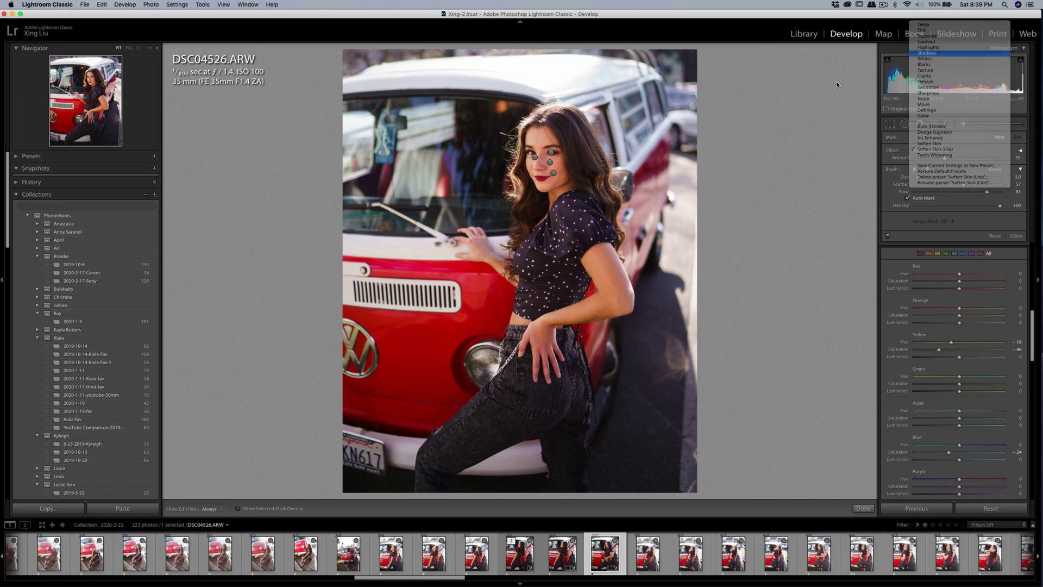
pyautogui.press(']')
pyautogui.press(']')
pyautogui.press(']')
pyautogui.press('h')
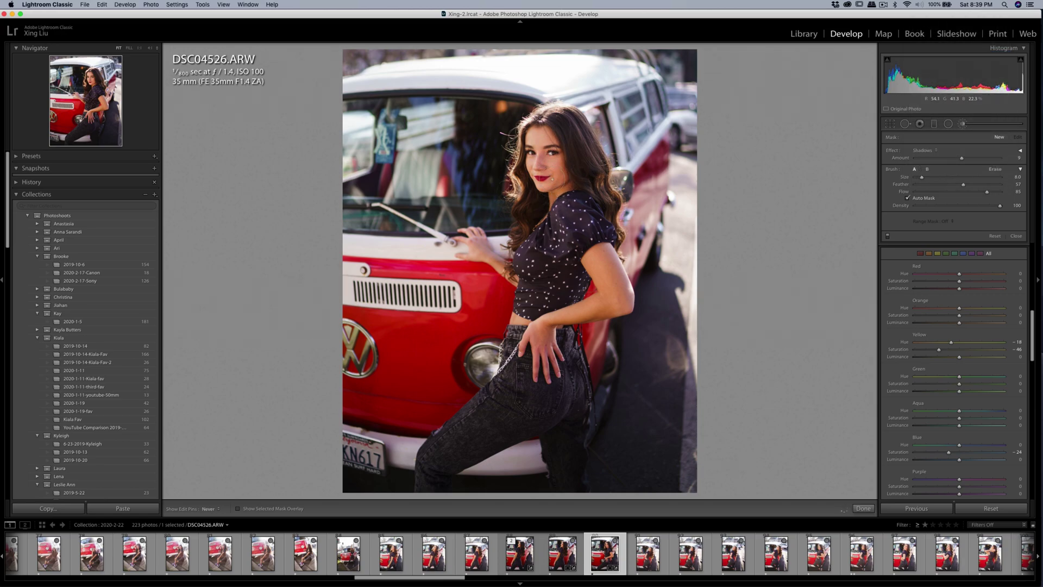
pyautogui.moveTo(563, 143)
pyautogui.mouseDown()
pyautogui.moveTo(578, 193)
pyautogui.moveTo(565, 142)
pyautogui.mouseUp()
pyautogui.press('h')
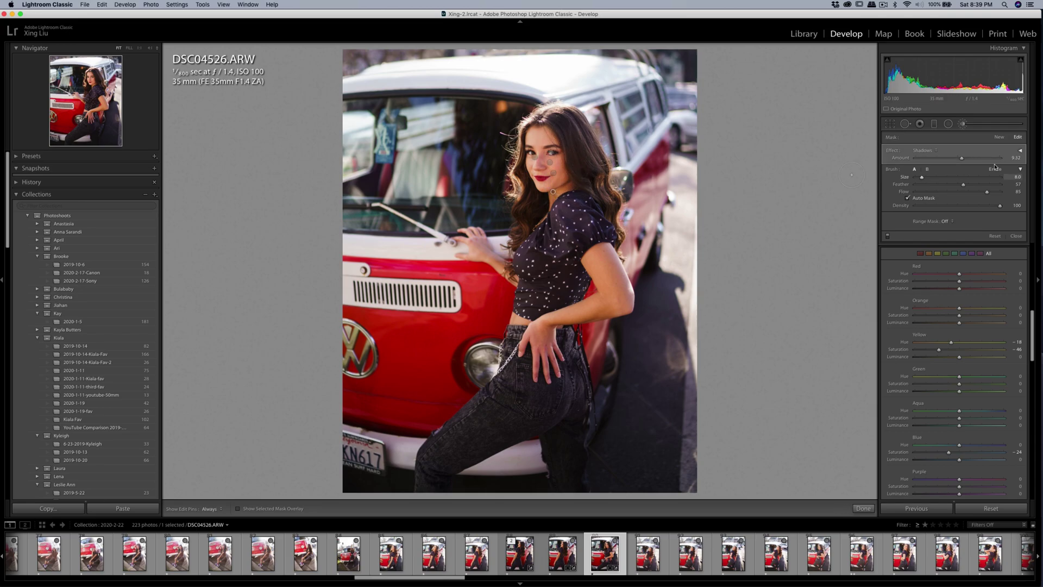
pyautogui.click(962, 124)
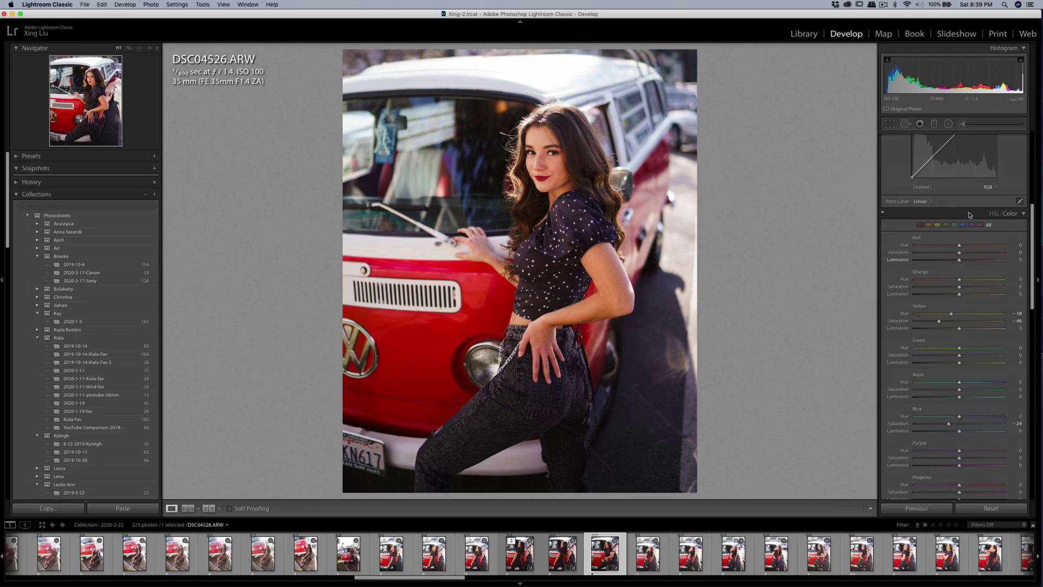
# Set the contrast to +37 and export the finished photo
pyautogui.scroll(6, 969, 214)
pyautogui.moveTo(967, 196); pyautogui.dragTo(971, 197)
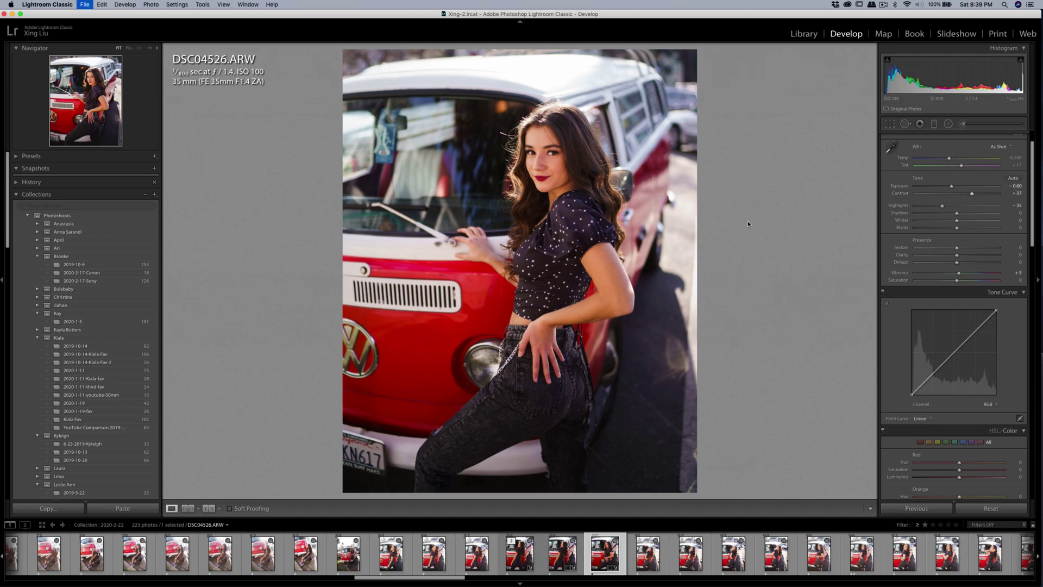
pyautogui.press('super+shift+e')
pyautogui.click(669, 318)
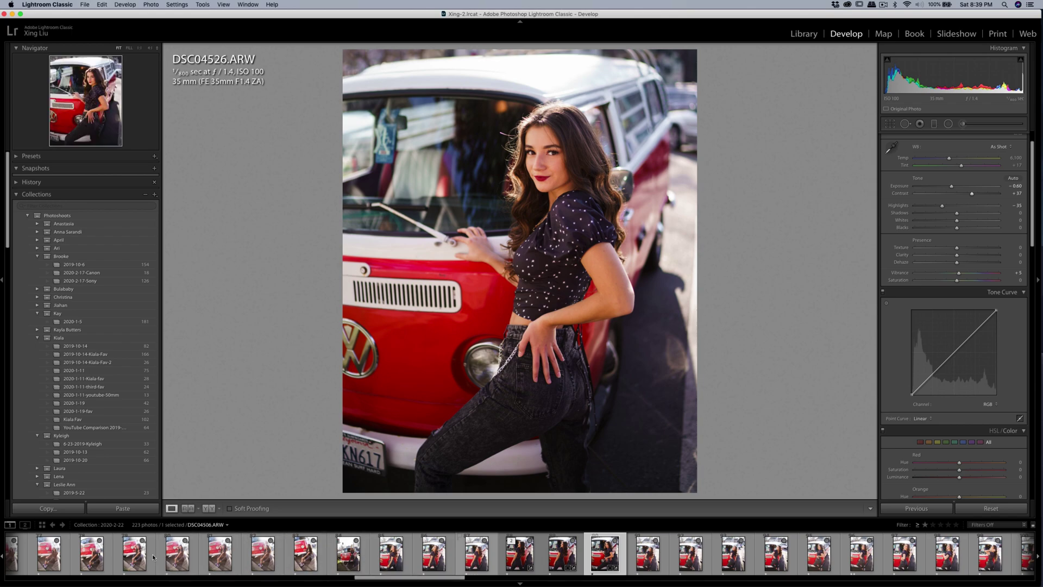
# Compare the seated portraits beside the red van to choose the next photo to edit
pyautogui.click(129, 555)
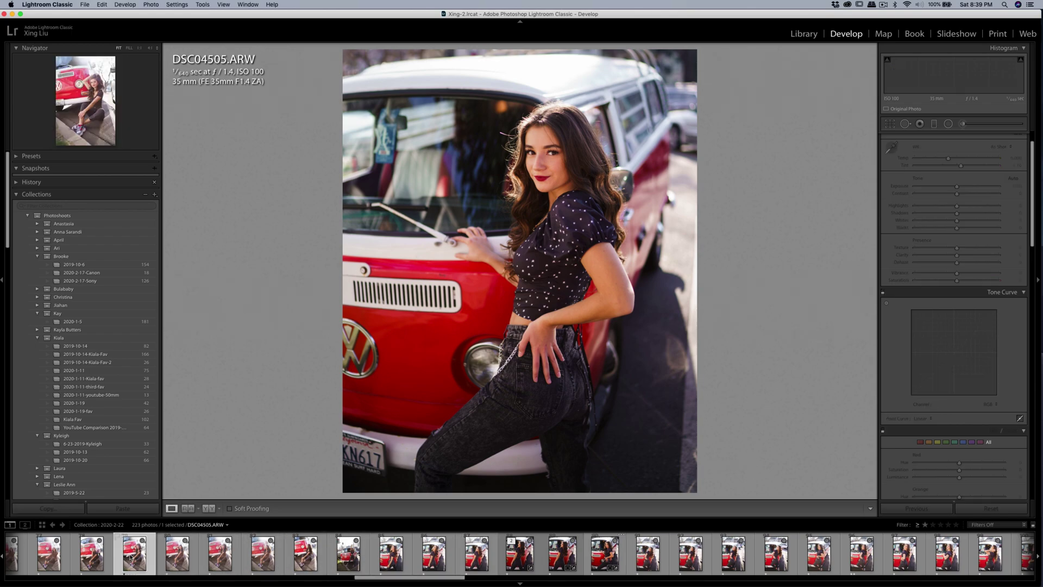
pyautogui.moveTo(376, 579); pyautogui.dragTo(348, 582)
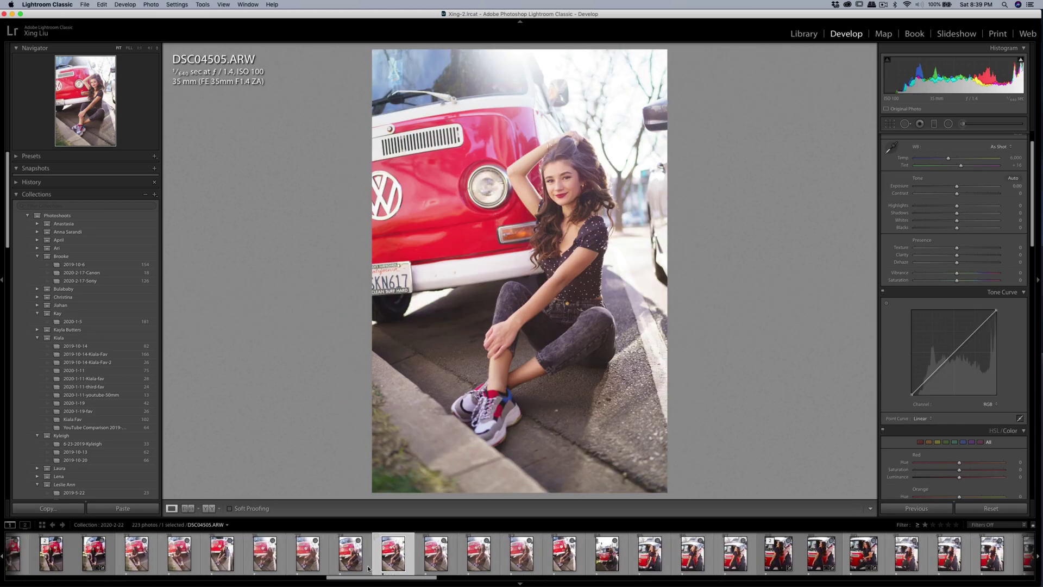
pyautogui.press('Left')
pyautogui.click(311, 564)
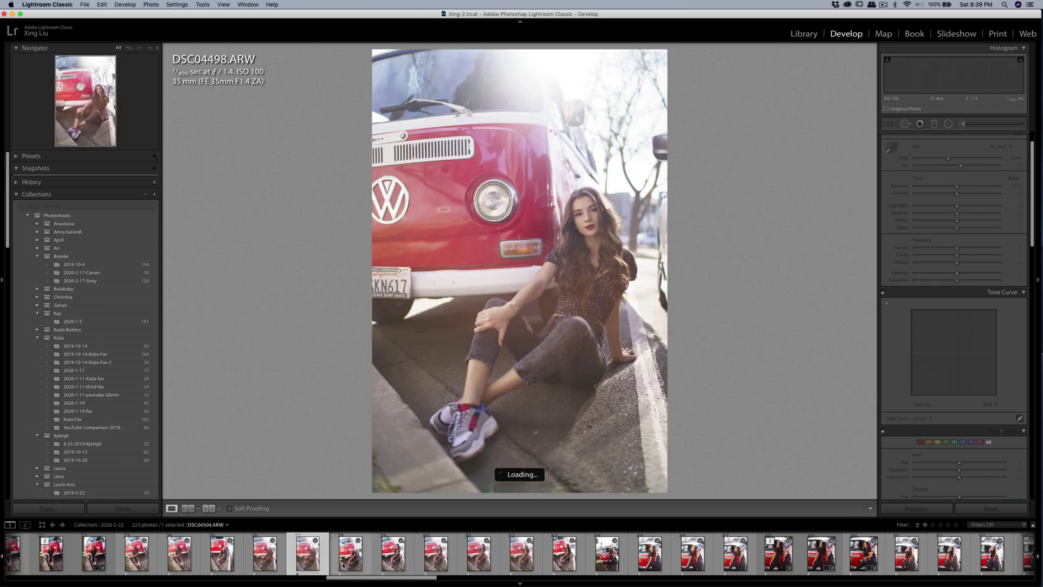
pyautogui.click(502, 559)
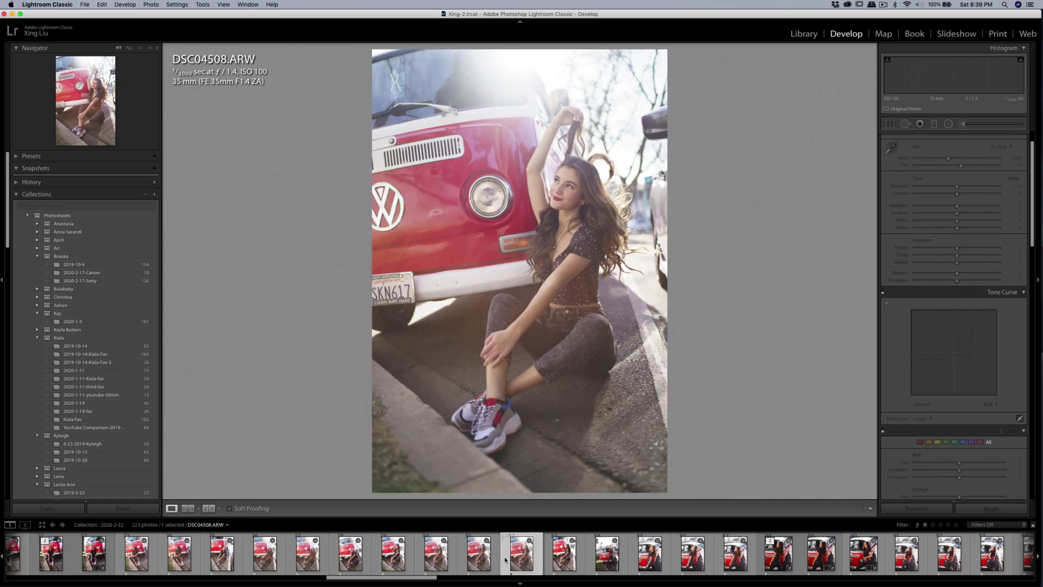
pyautogui.click(432, 561)
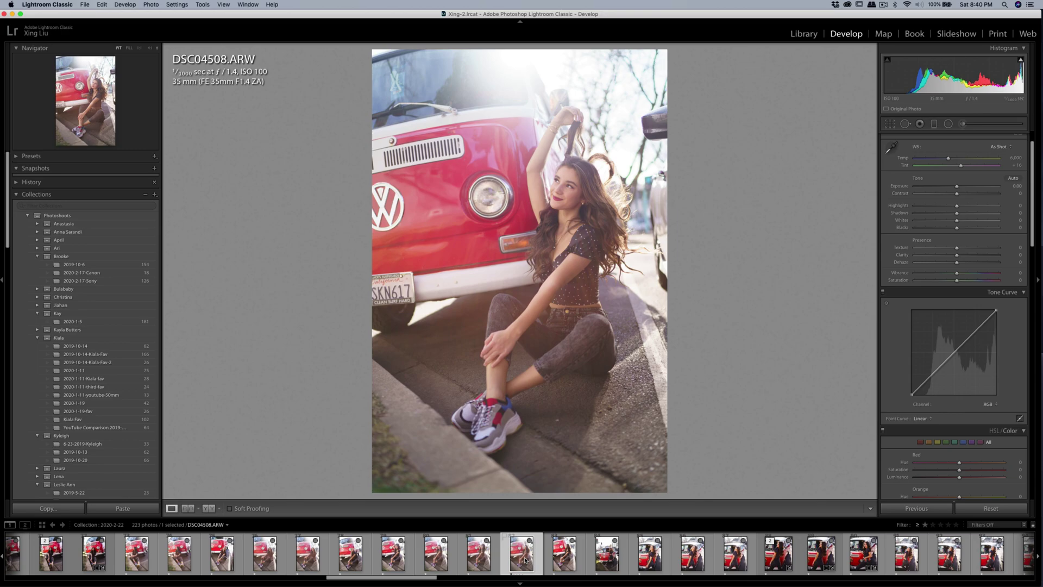
pyautogui.click(386, 563)
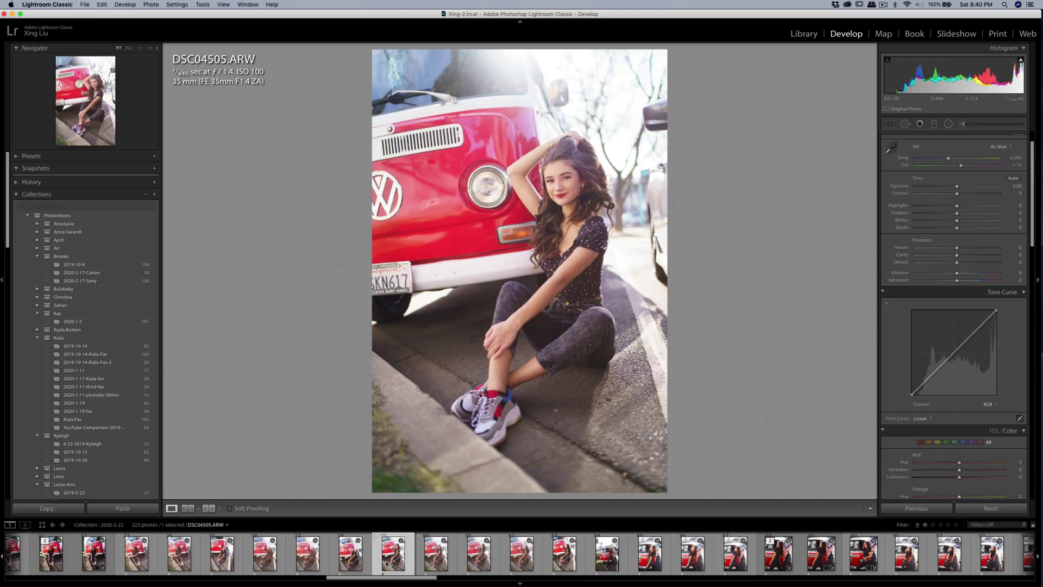
pyautogui.click(359, 564)
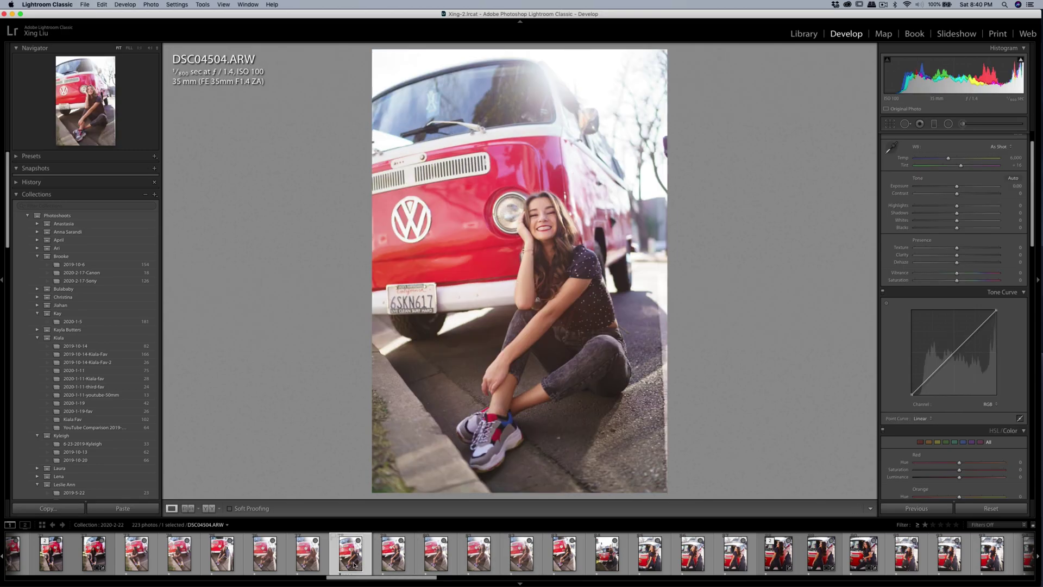
# Set DSC04497.ARW's exposure to -0.20, contrast to +29 and highlights to -19, and add a midtone and a shadow point to its tone curve
pyautogui.click(266, 563)
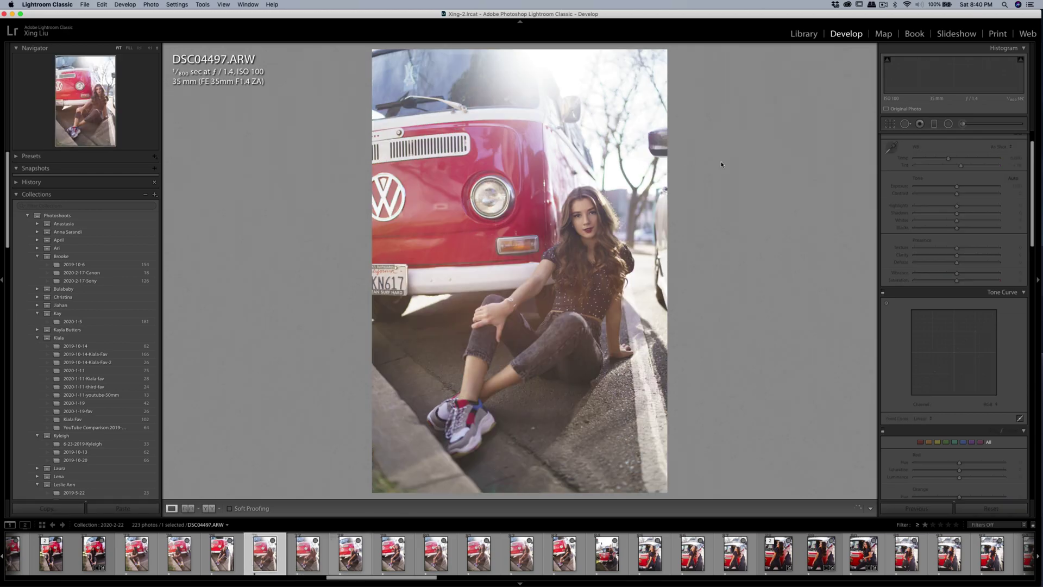
pyautogui.scroll(1, 956, 217)
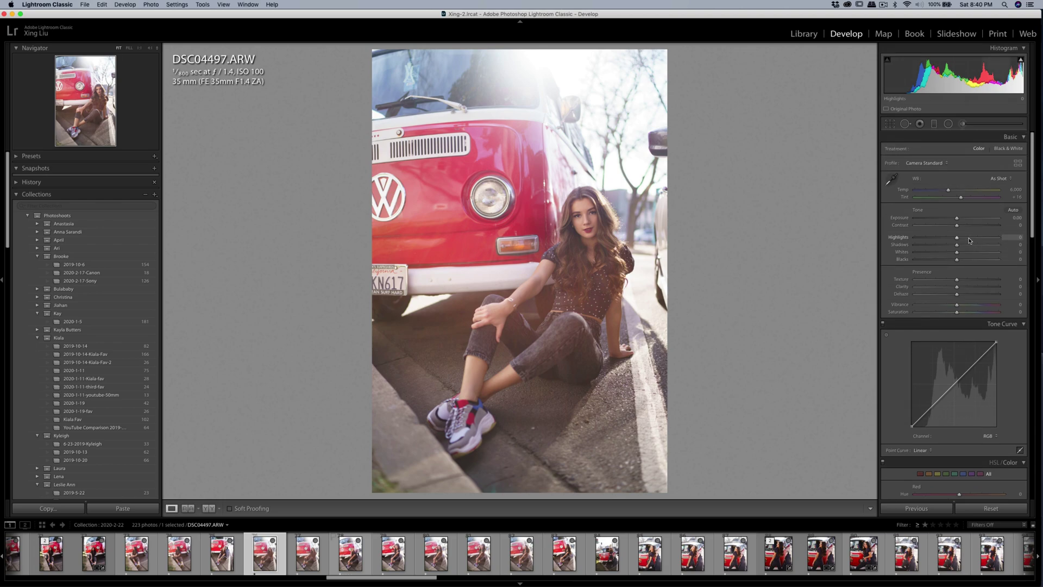
pyautogui.moveTo(957, 227)
pyautogui.mouseDown()
pyautogui.moveTo(967, 226)
pyautogui.moveTo(956, 219)
pyautogui.moveTo(969, 226)
pyautogui.moveTo(949, 237)
pyautogui.mouseUp()
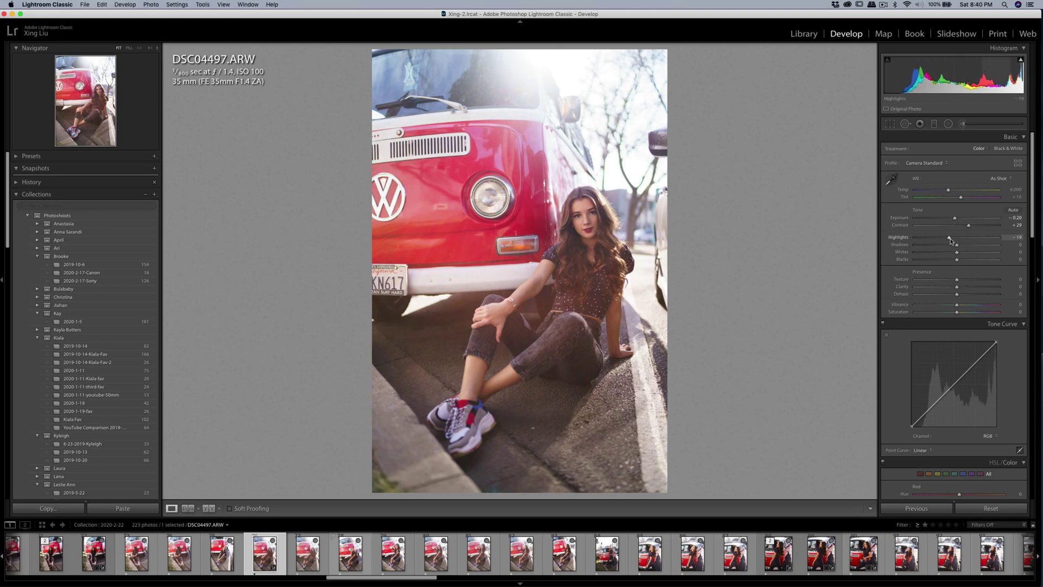
pyautogui.moveTo(949, 389); pyautogui.dragTo(922, 416)
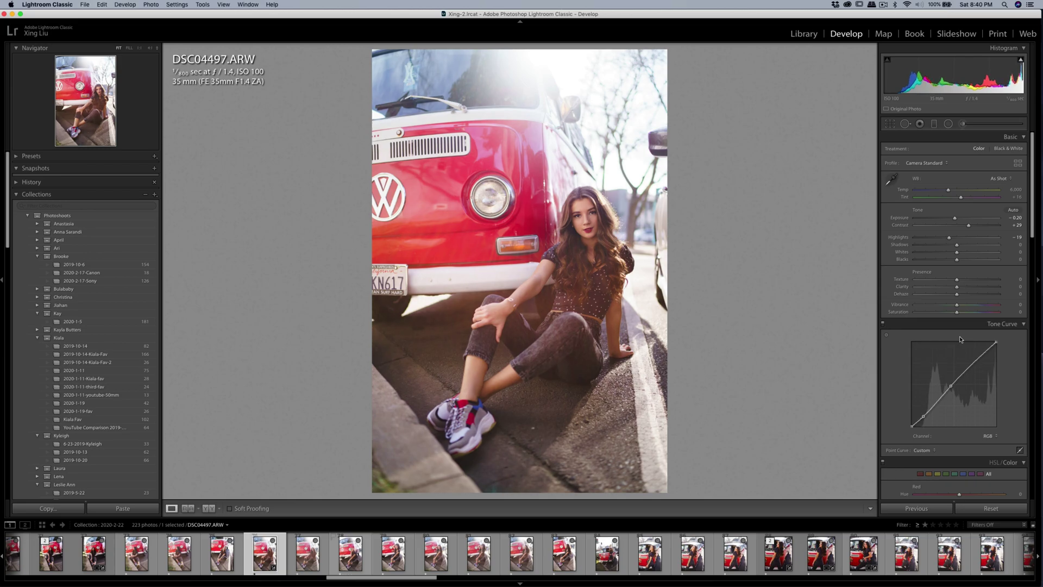
# Straighten the seated portrait with a 0.60 crop angle and tighten the crop slightly around the woman
pyautogui.click(890, 125)
pyautogui.moveTo(813, 132); pyautogui.dragTo(696, 123)
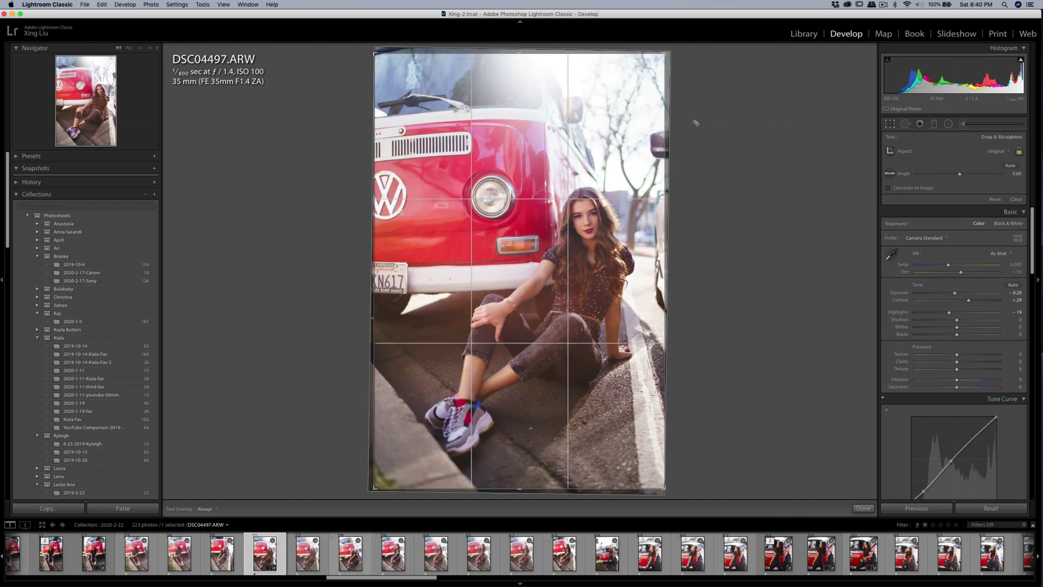
pyautogui.moveTo(664, 54); pyautogui.dragTo(661, 64)
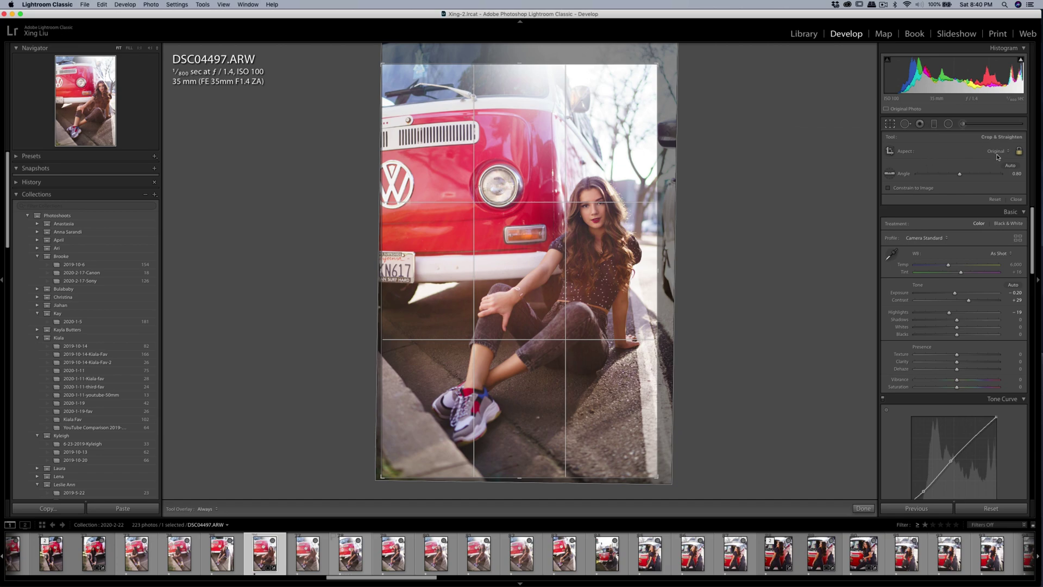
# Change the seated portrait's crop to a 4 x 5 / 8 x 10 aspect ratio and reframe it around the woman and the van's front
pyautogui.click(997, 152)
pyautogui.click(973, 171)
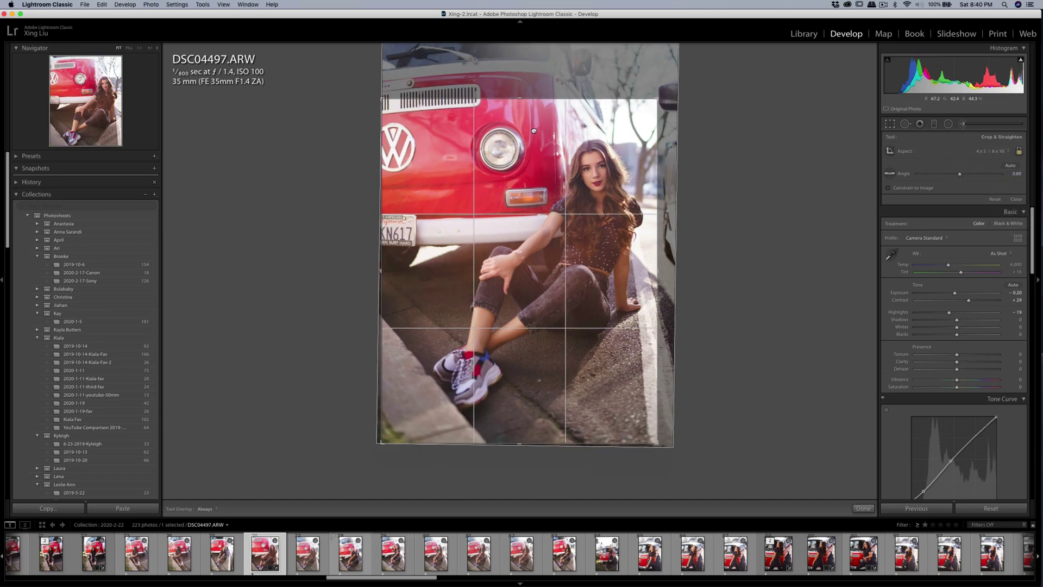
pyautogui.moveTo(534, 131); pyautogui.dragTo(526, 135)
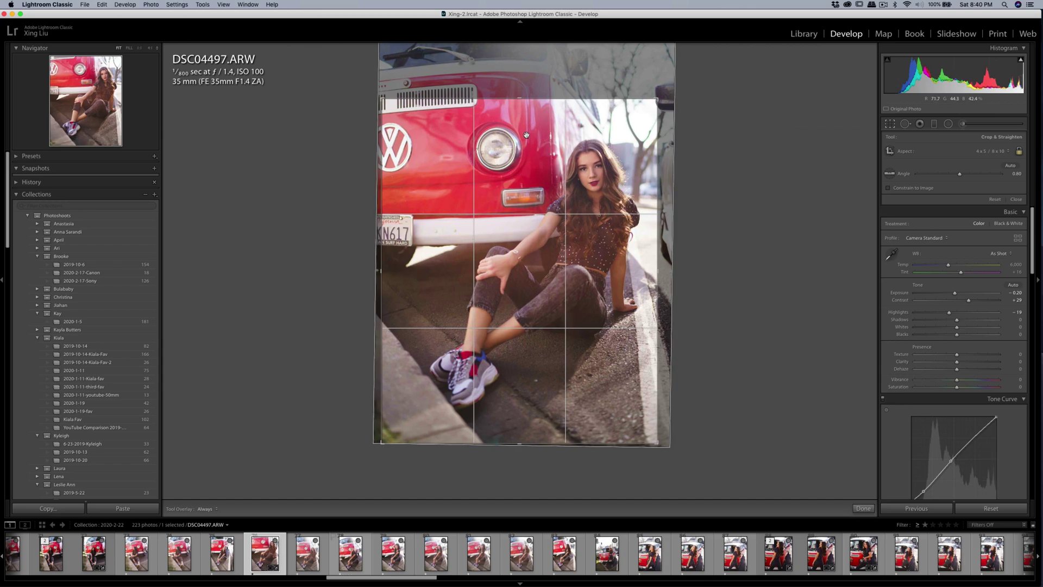
pyautogui.moveTo(648, 104)
pyautogui.mouseDown()
pyautogui.moveTo(620, 124)
pyautogui.moveTo(656, 96)
pyautogui.mouseUp()
pyautogui.press('Return')
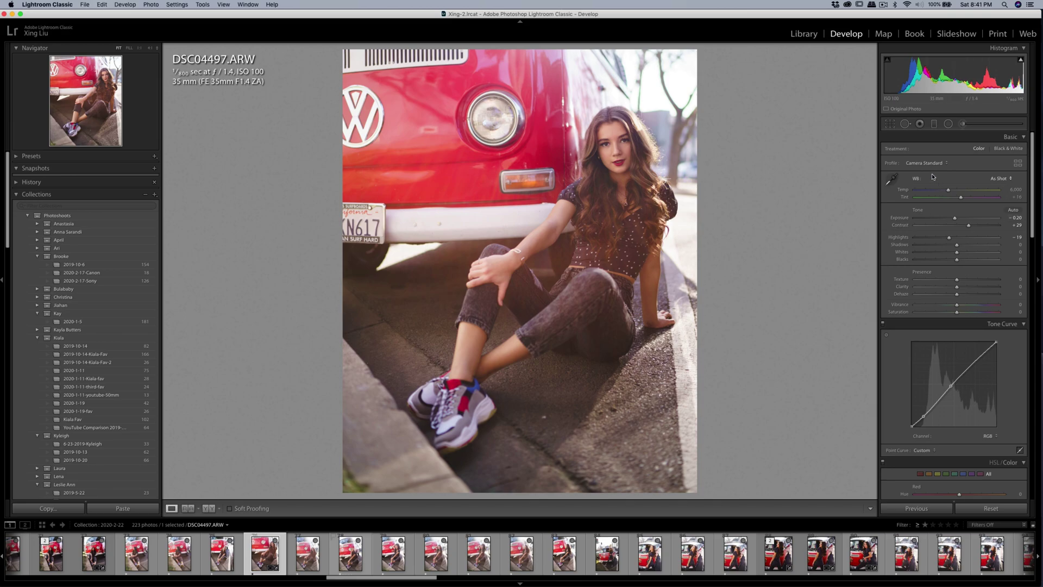
# Tighten the seated portrait's 4 x 5 crop slightly from its lower corner and inspect the woman's face up close
pyautogui.click(889, 123)
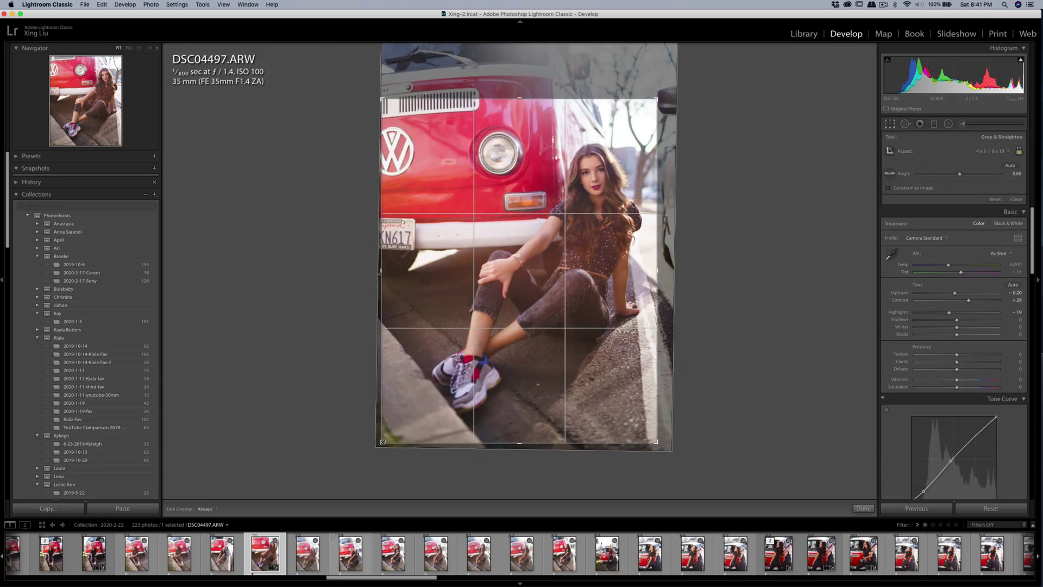
pyautogui.moveTo(381, 443); pyautogui.dragTo(389, 442)
pyautogui.press('Return')
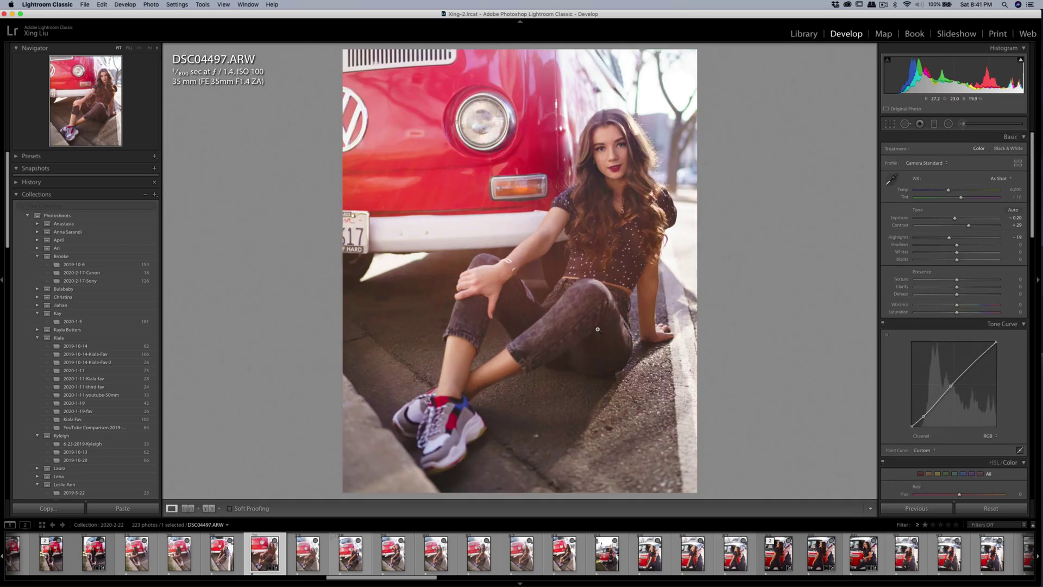
pyautogui.click(621, 150)
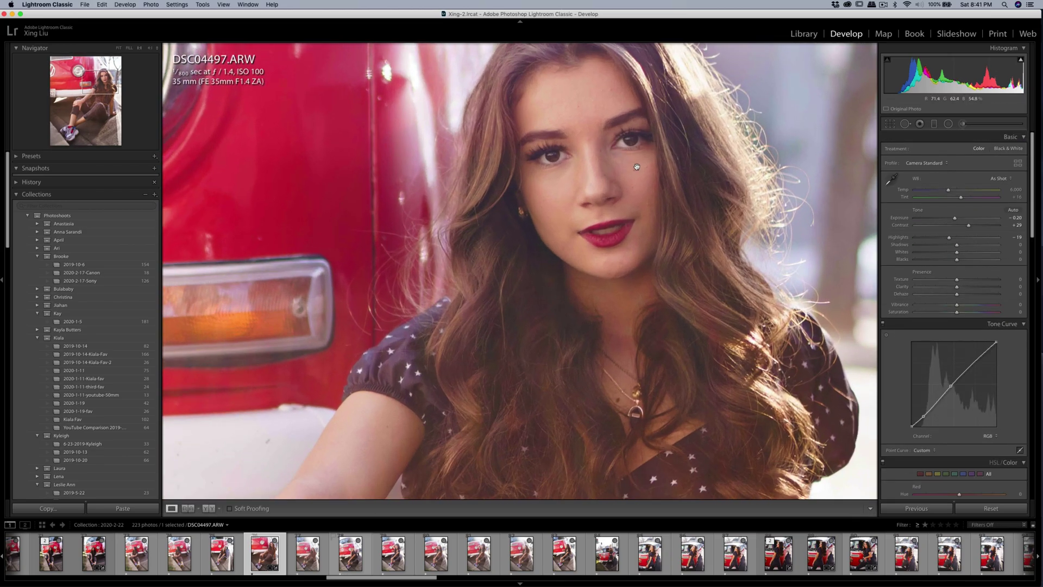
pyautogui.click(640, 153)
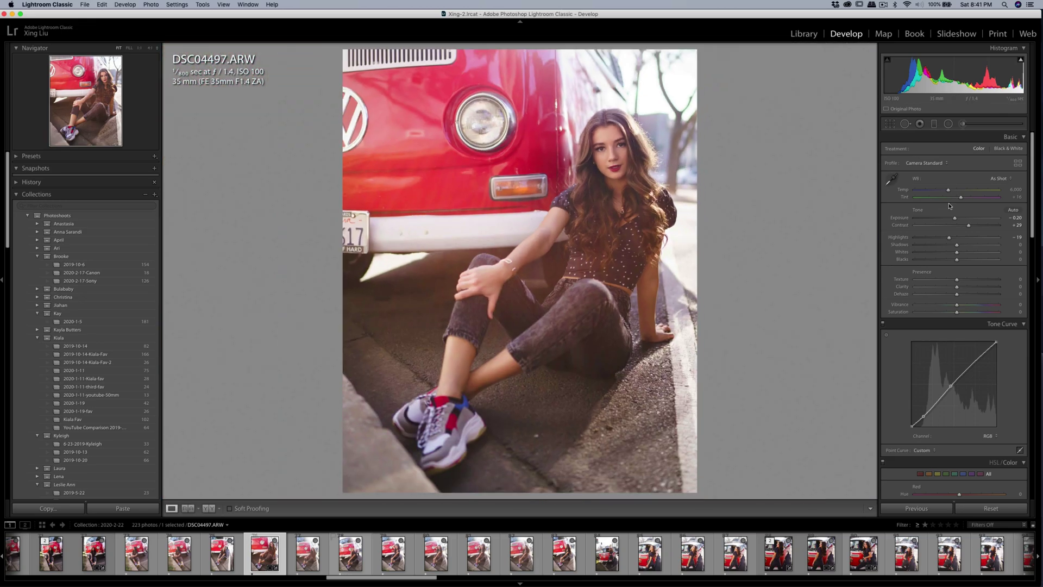
# Raise the contrast slightly, then lower the yellow saturation to -30 and the blue saturation to -16
pyautogui.moveTo(967, 227); pyautogui.dragTo(970, 227)
pyautogui.scroll(-12, 964, 234)
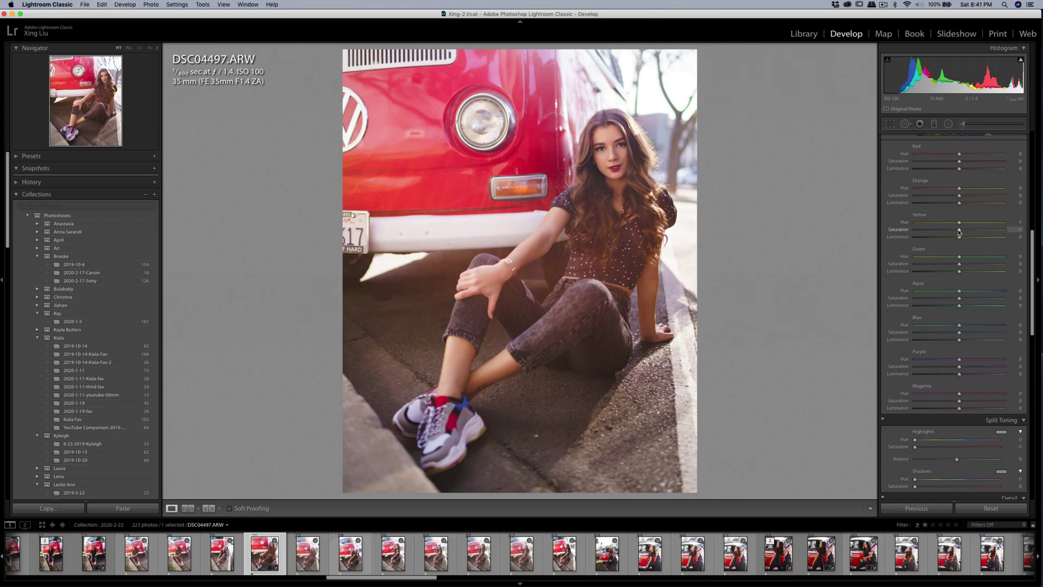
pyautogui.moveTo(949, 232); pyautogui.dragTo(946, 230)
pyautogui.scroll(-8, 961, 340)
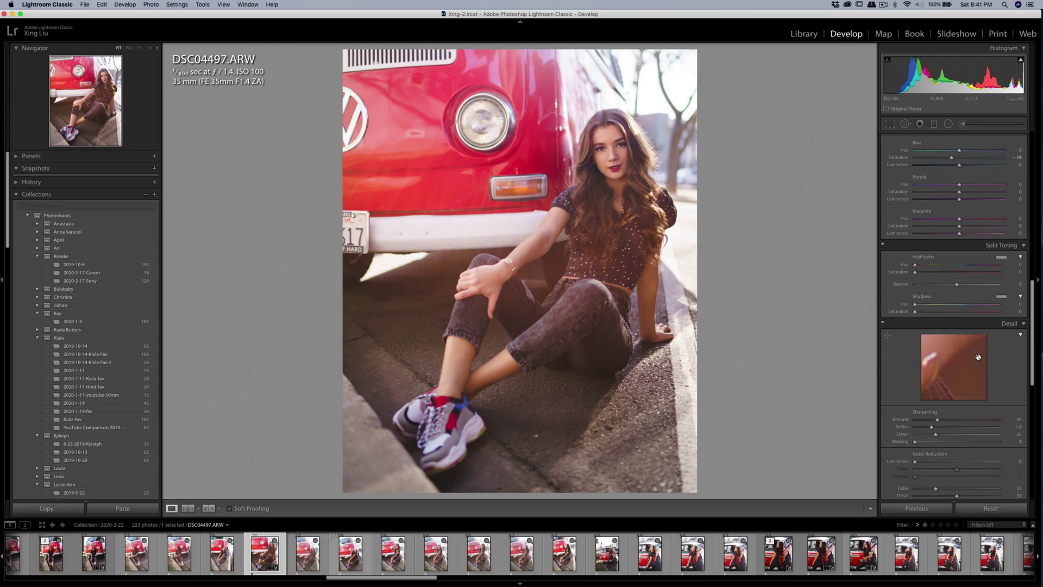
# Split-tone the highlights with hue 37 and saturation 4, and the shadows with hue 37 and saturation 3
pyautogui.click(1000, 164)
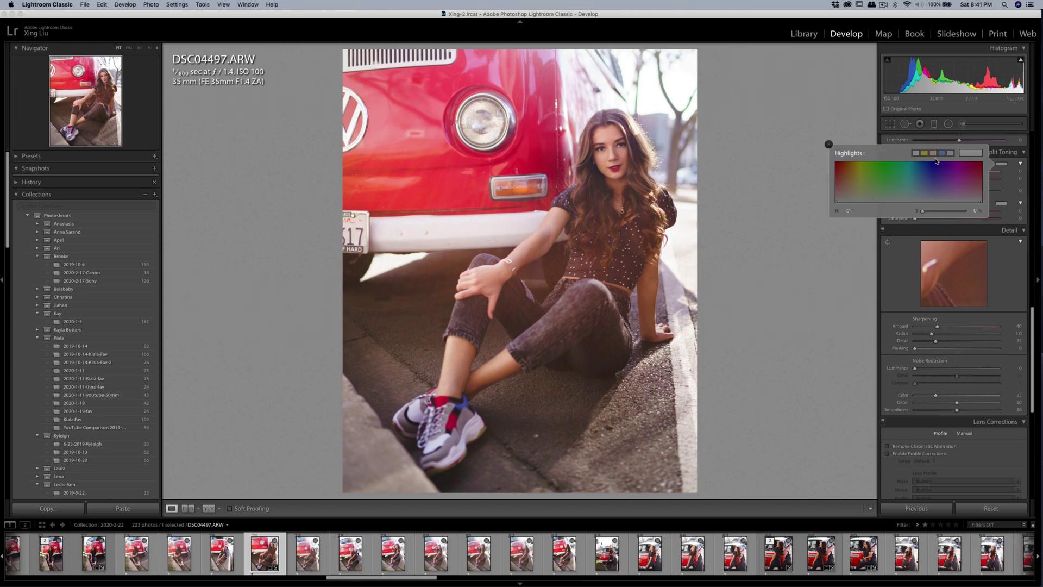
pyautogui.moveTo(932, 213); pyautogui.dragTo(925, 214)
pyautogui.click(1001, 203)
pyautogui.click(952, 191)
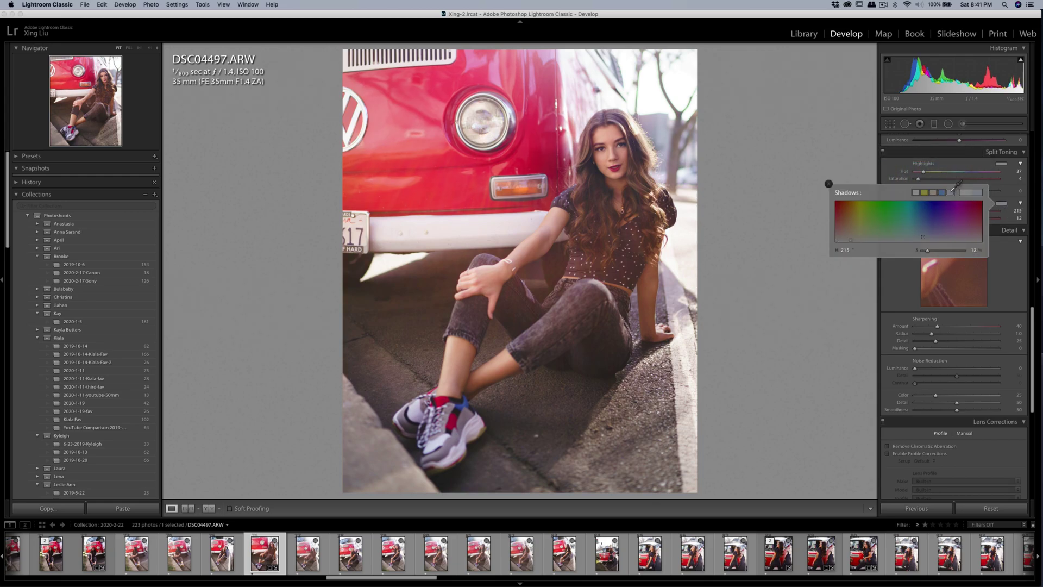
pyautogui.click(951, 191)
pyautogui.press('Return')
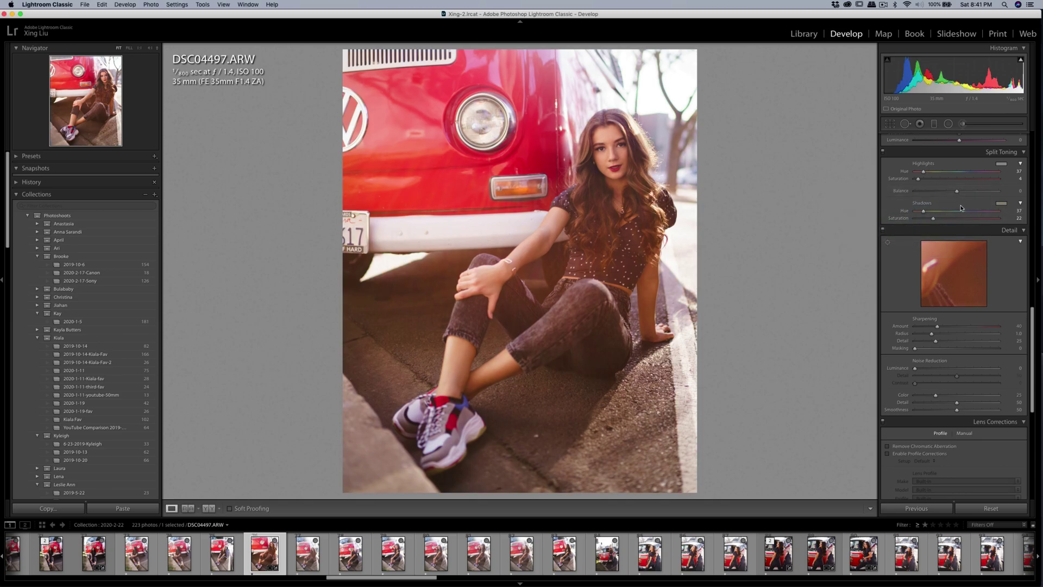
pyautogui.click(1005, 204)
pyautogui.moveTo(931, 253); pyautogui.dragTo(924, 254)
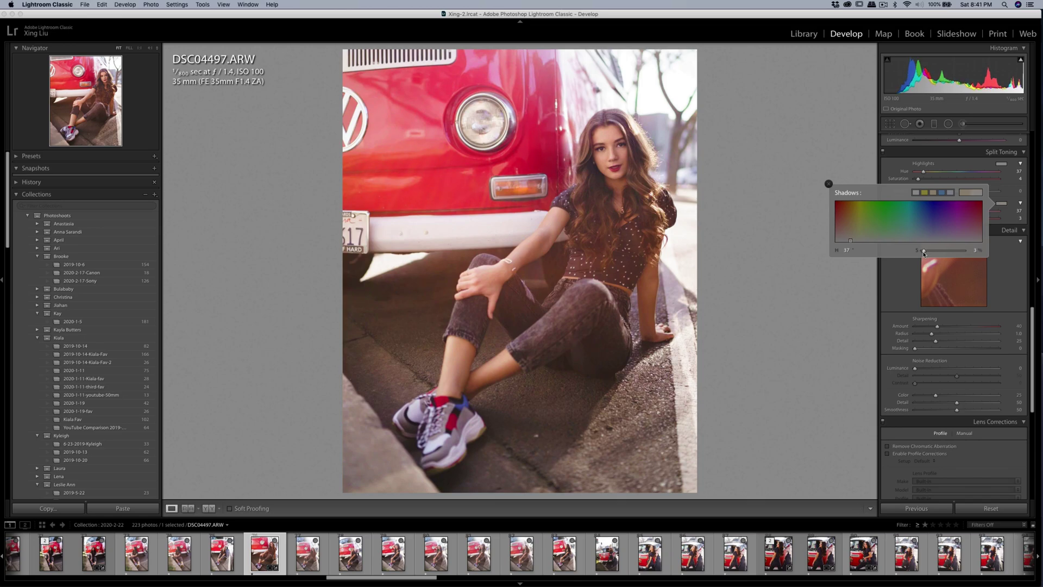
pyautogui.click(832, 134)
# Compare the portrait with its unedited version and set the exposure to -0.35 and the contrast to +47
pyautogui.scroll(10, 984, 243)
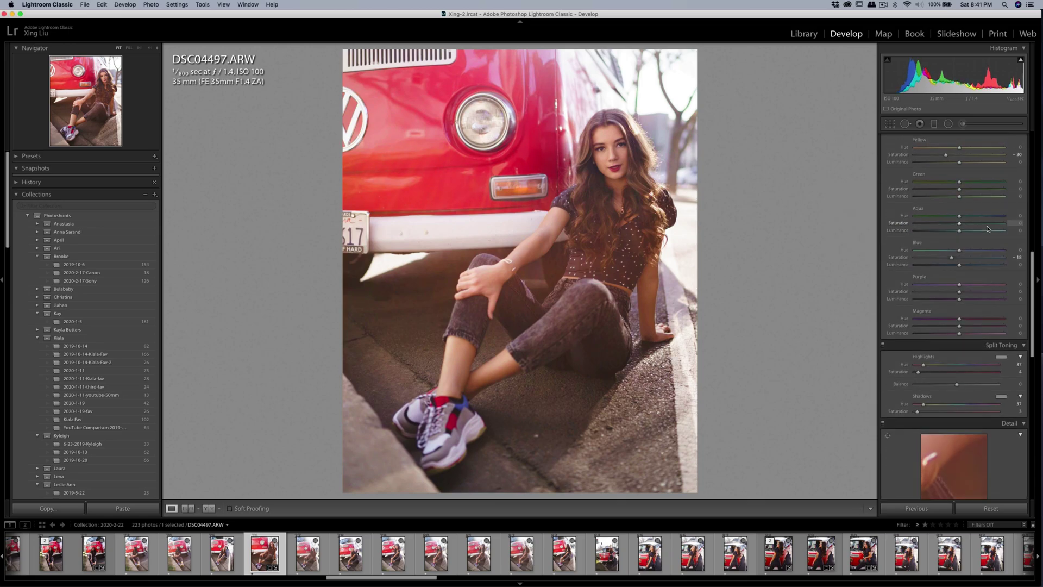
pyautogui.scroll(3, 985, 243)
pyautogui.moveTo(956, 225); pyautogui.dragTo(972, 227)
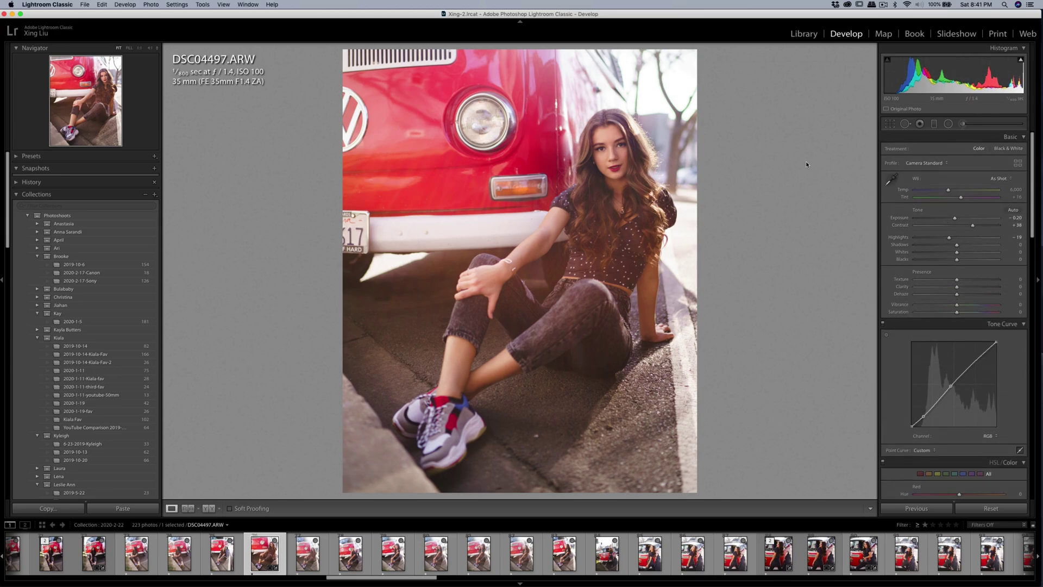
pyautogui.press('\\')
pyautogui.press('\\')
pyautogui.press('\\')
pyautogui.press('\\')
pyautogui.moveTo(972, 226); pyautogui.dragTo(954, 220)
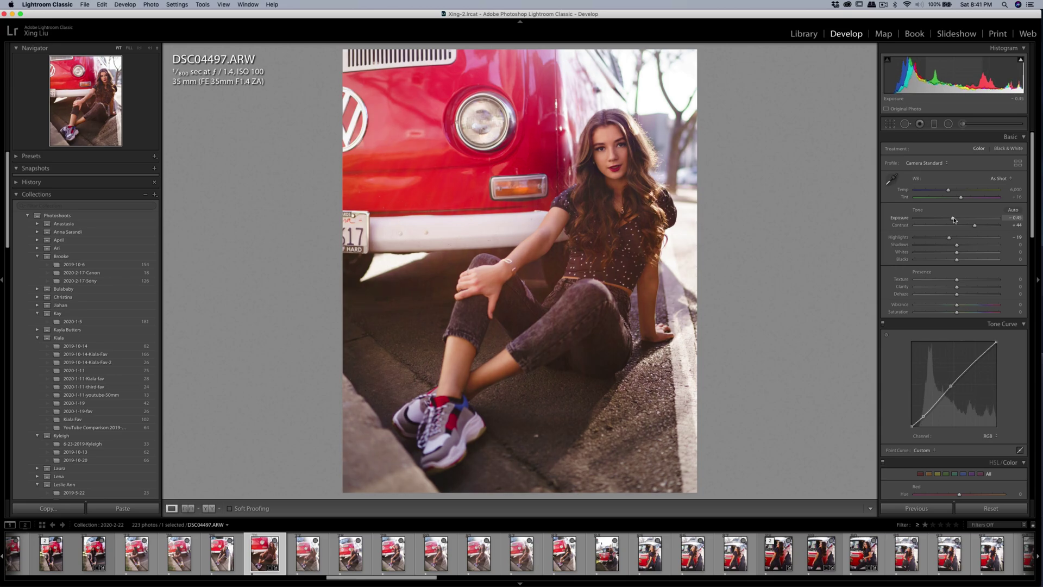
pyautogui.moveTo(974, 225); pyautogui.dragTo(976, 226)
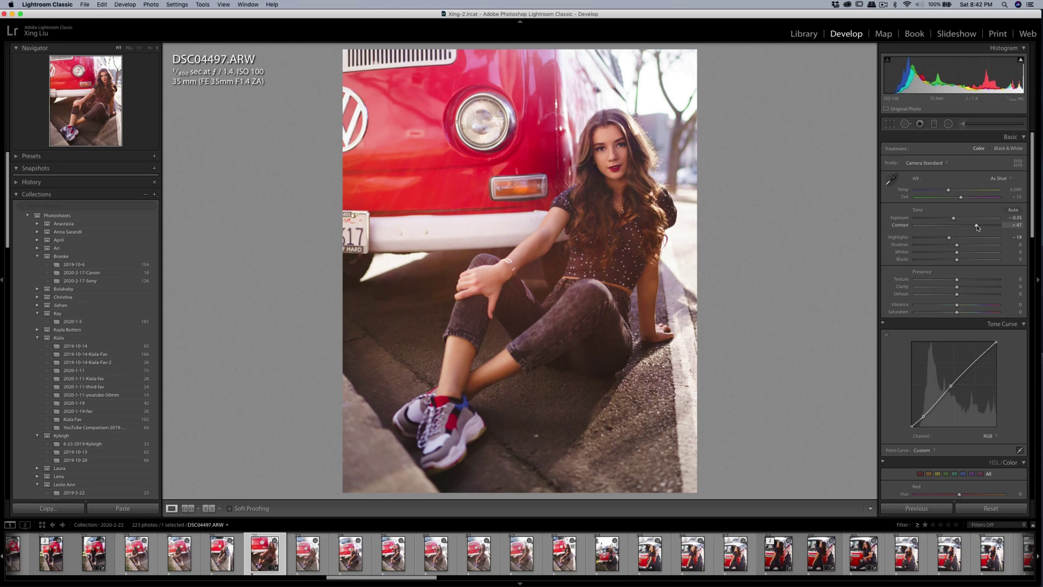
# Brush a Shadows adjustment over the woman's face and hair and set its amount to 11
pyautogui.click(962, 124)
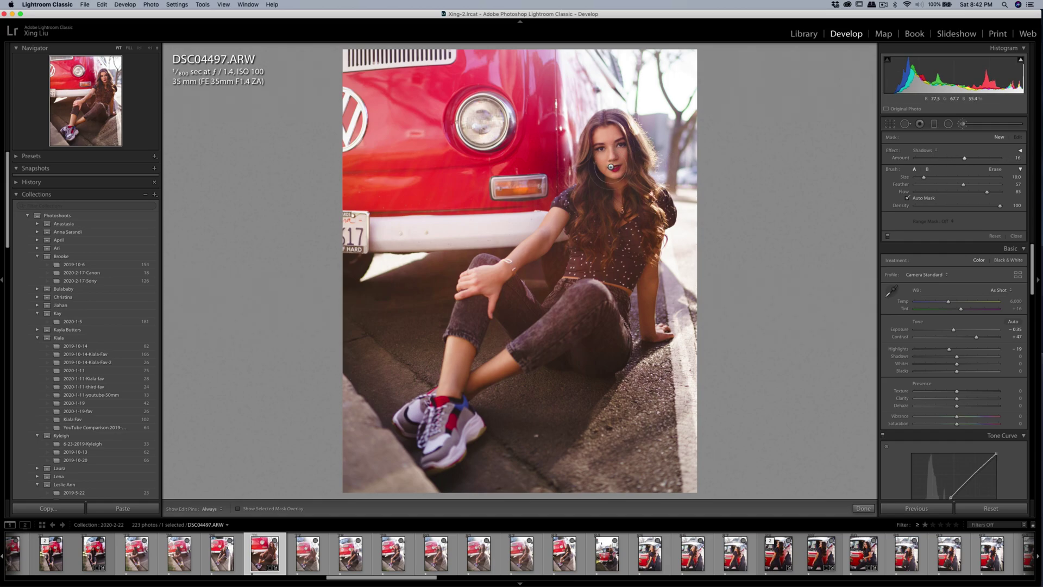
pyautogui.press('h')
pyautogui.moveTo(611, 135)
pyautogui.mouseDown()
pyautogui.moveTo(591, 223)
pyautogui.moveTo(583, 164)
pyautogui.moveTo(574, 236)
pyautogui.moveTo(583, 230)
pyautogui.moveTo(598, 249)
pyautogui.moveTo(641, 191)
pyautogui.mouseUp()
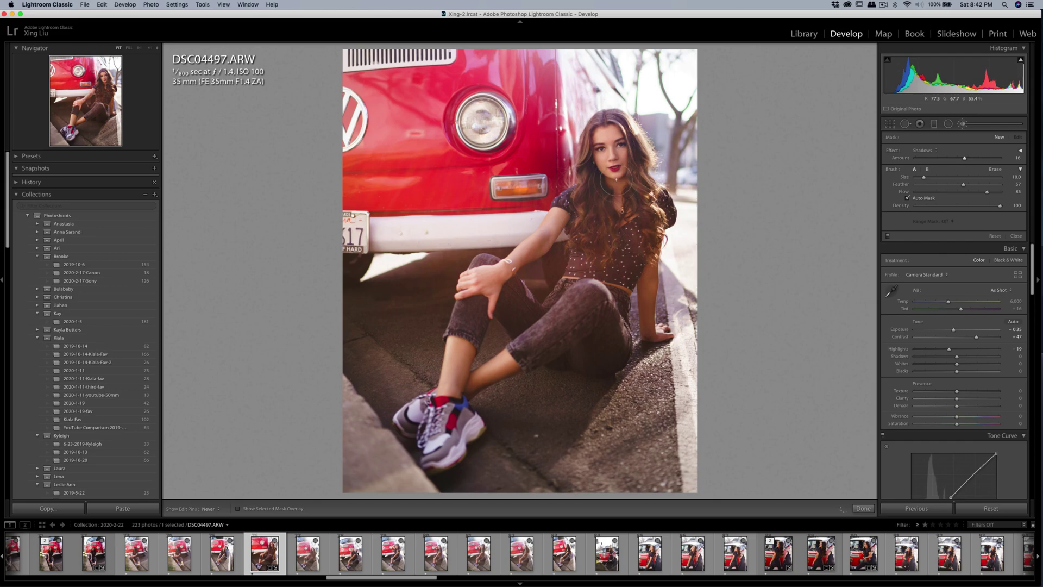
pyautogui.press('h')
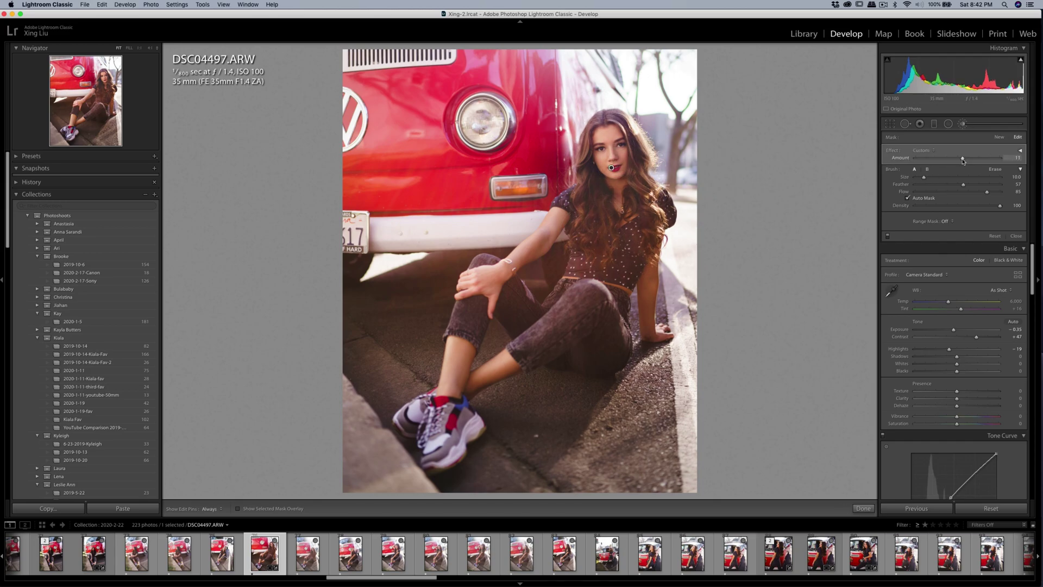
# Check the 4 x 5 crop and export the seated portrait
pyautogui.click(891, 124)
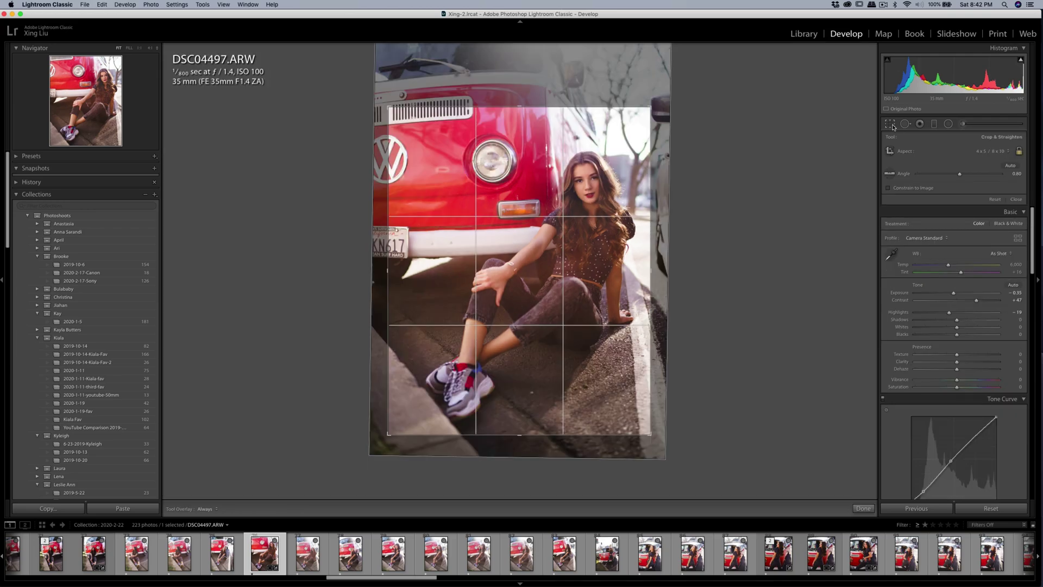
pyautogui.press('Return')
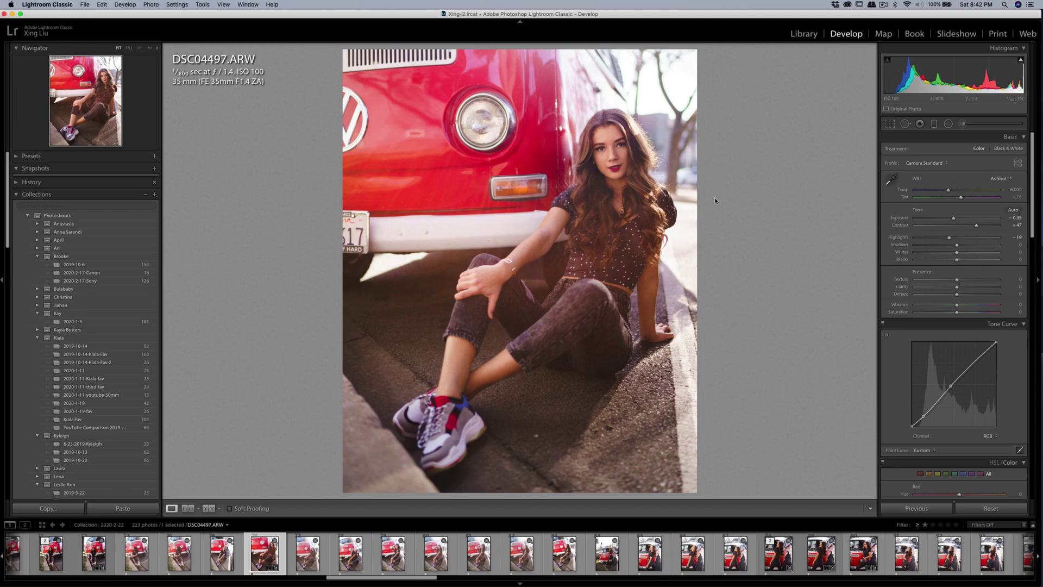
pyautogui.press('super+shift+e')
pyautogui.click(673, 318)
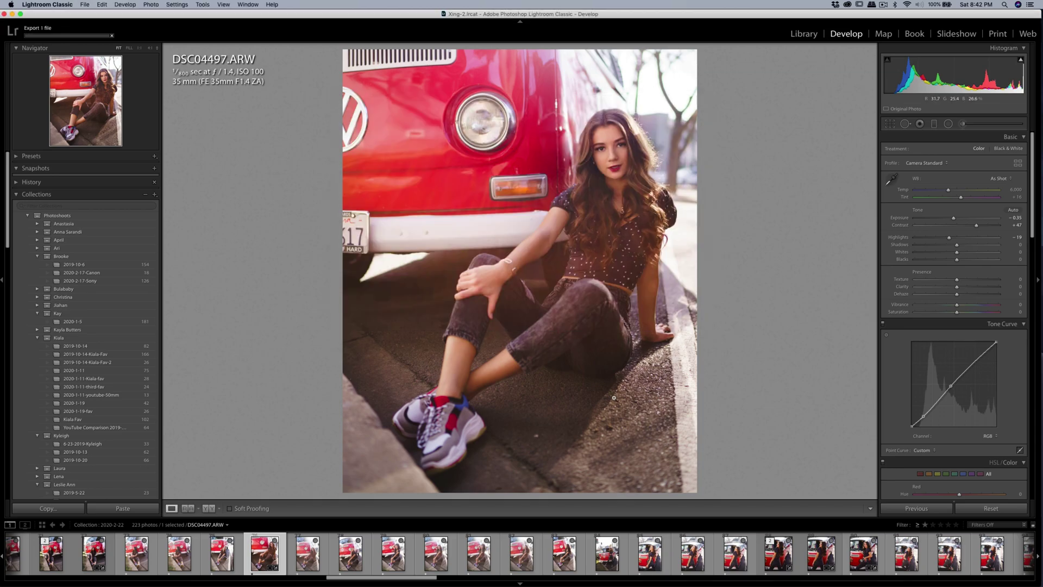
pyautogui.press('q')
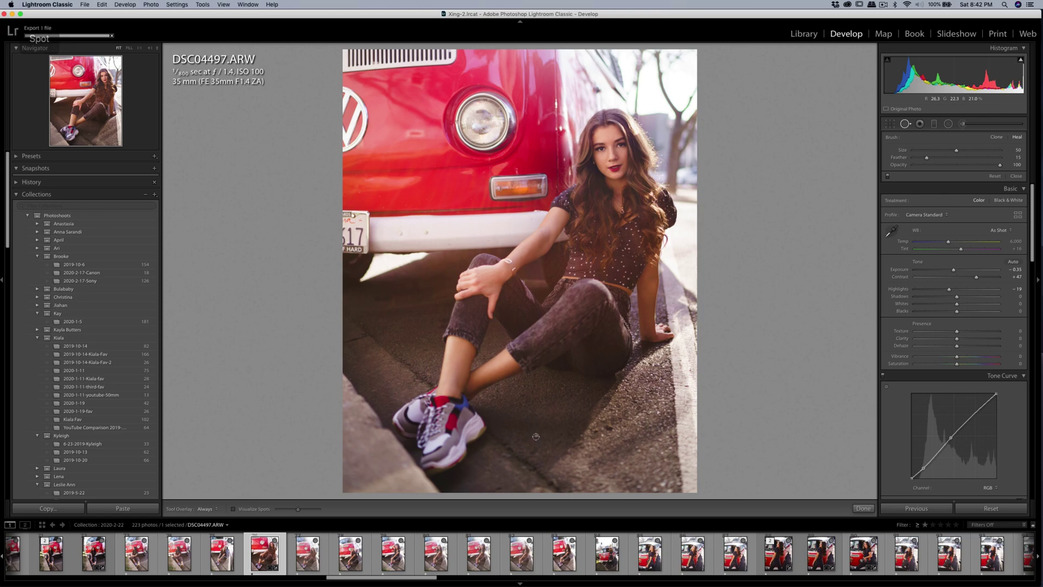
pyautogui.press('q')
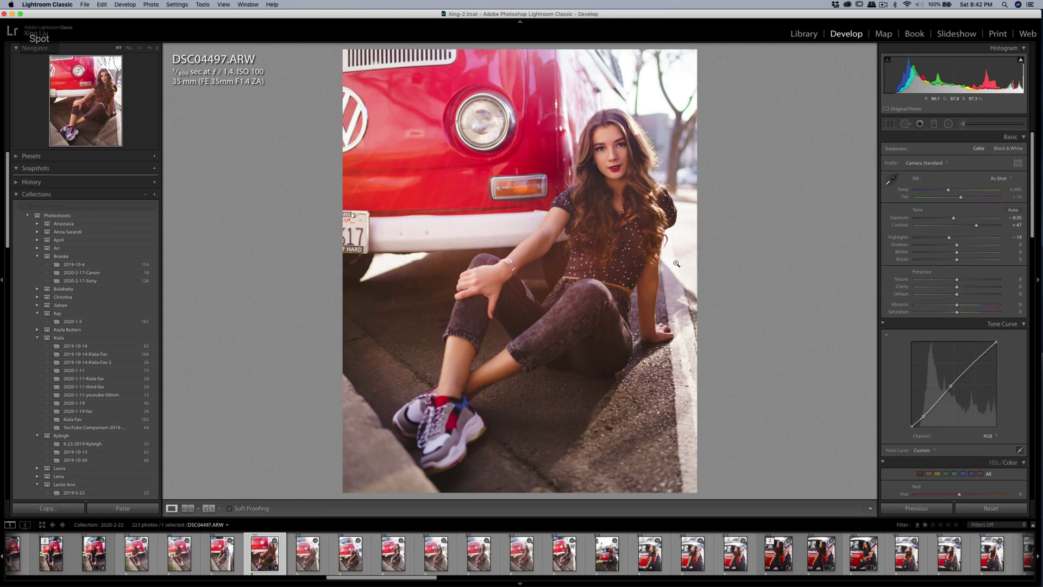
# Export the 4 x 5 portrait again, overwriting the existing DSC04497.jpg
pyautogui.press('super+shift+e')
pyautogui.click(670, 317)
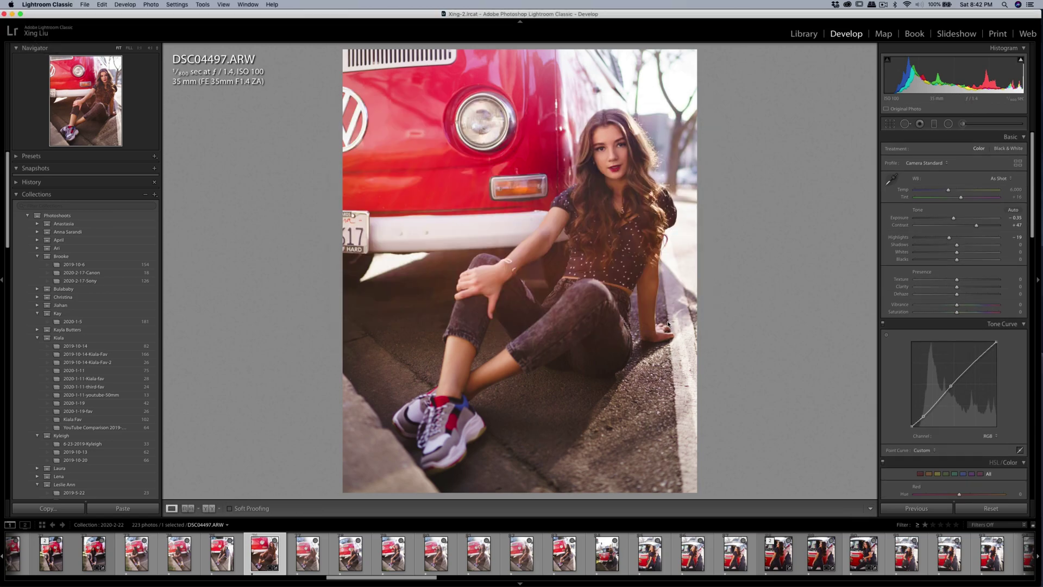
pyautogui.click(514, 262)
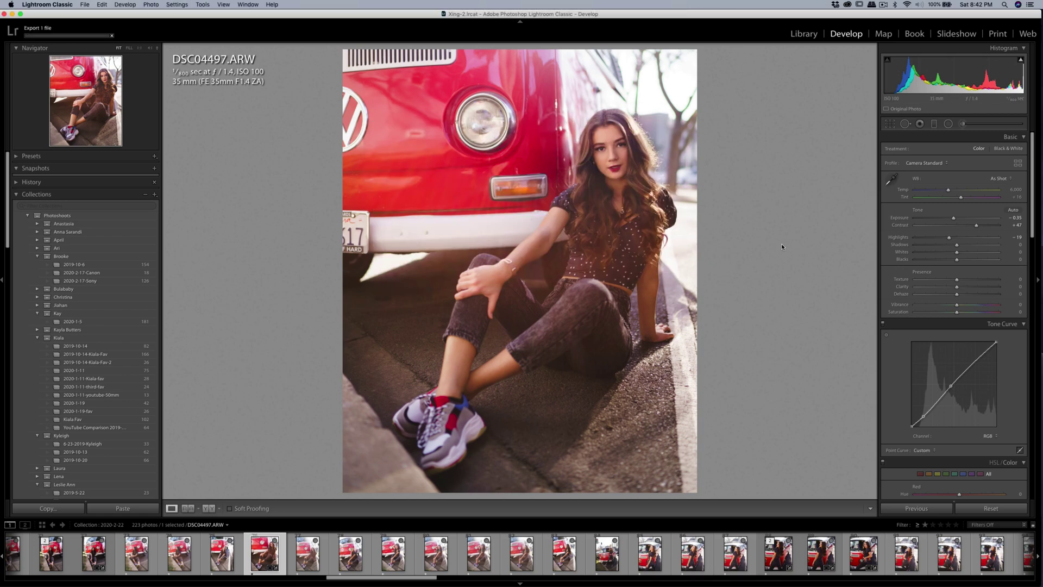
# Change the seated portrait's crop to the Original aspect ratio and enlarge it to take in nearly the whole frame
pyautogui.click(889, 123)
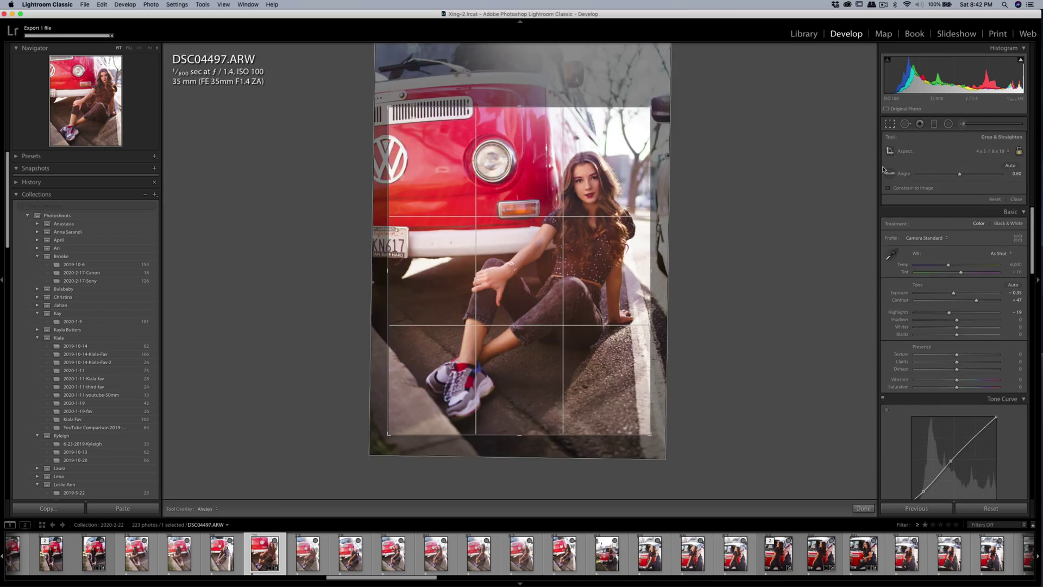
pyautogui.click(982, 151)
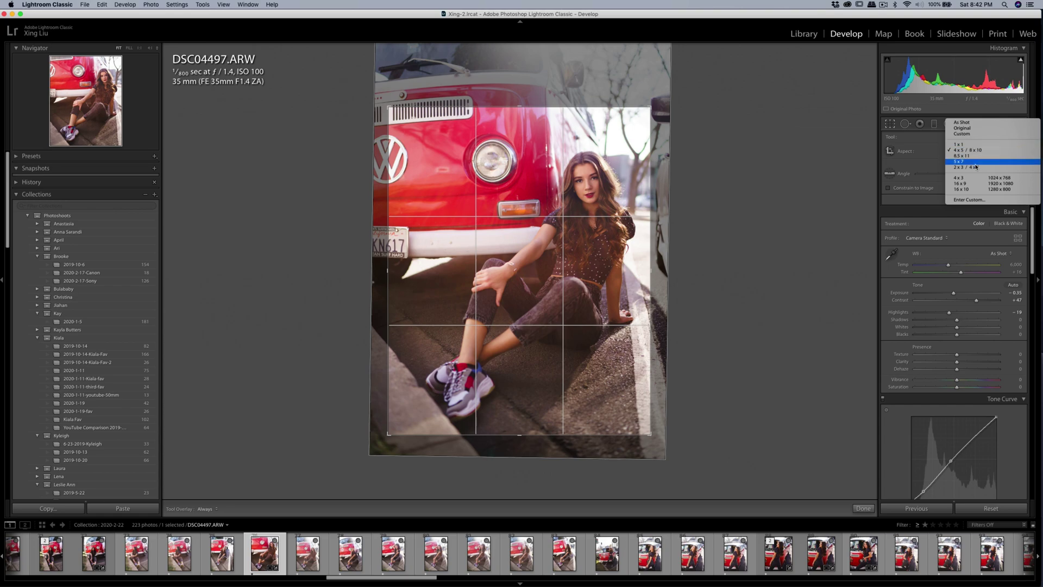
pyautogui.click(972, 122)
pyautogui.moveTo(664, 61); pyautogui.dragTo(651, 76)
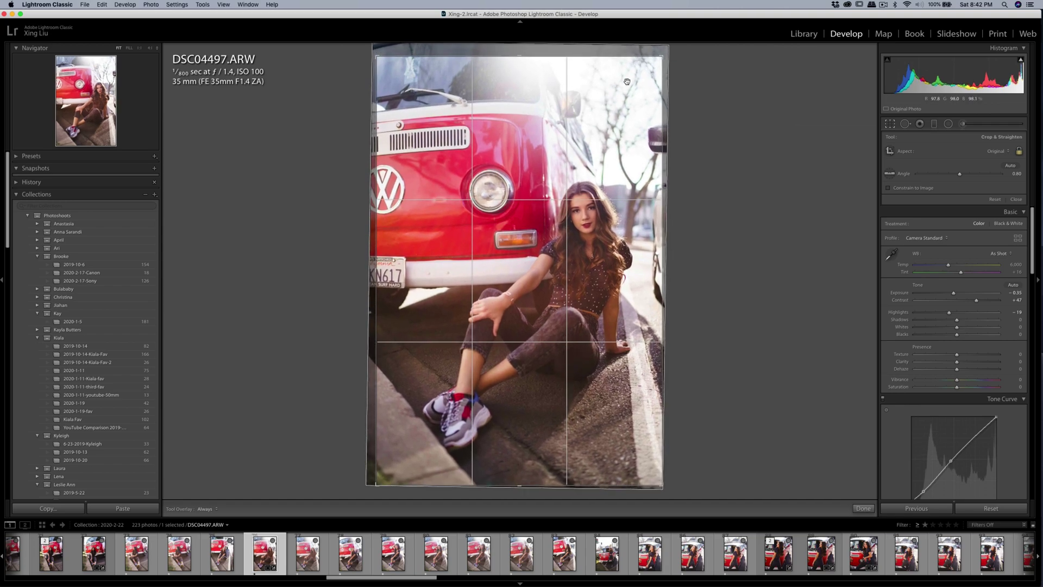
pyautogui.press('Return')
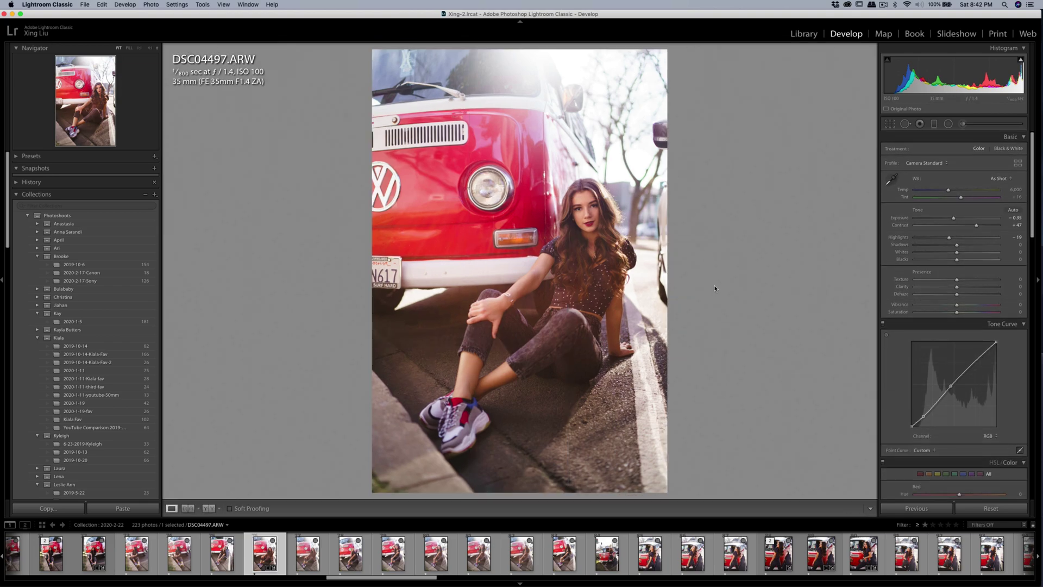
# Export the original-ratio version of the portrait under a unique file name
pyautogui.press('super+shift+e')
pyautogui.click(670, 319)
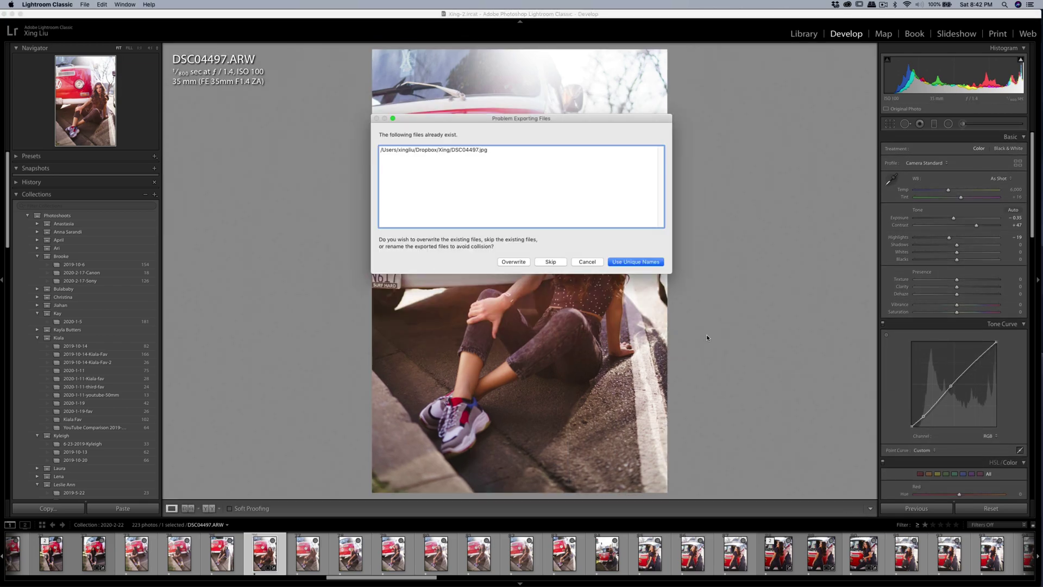
pyautogui.click(623, 263)
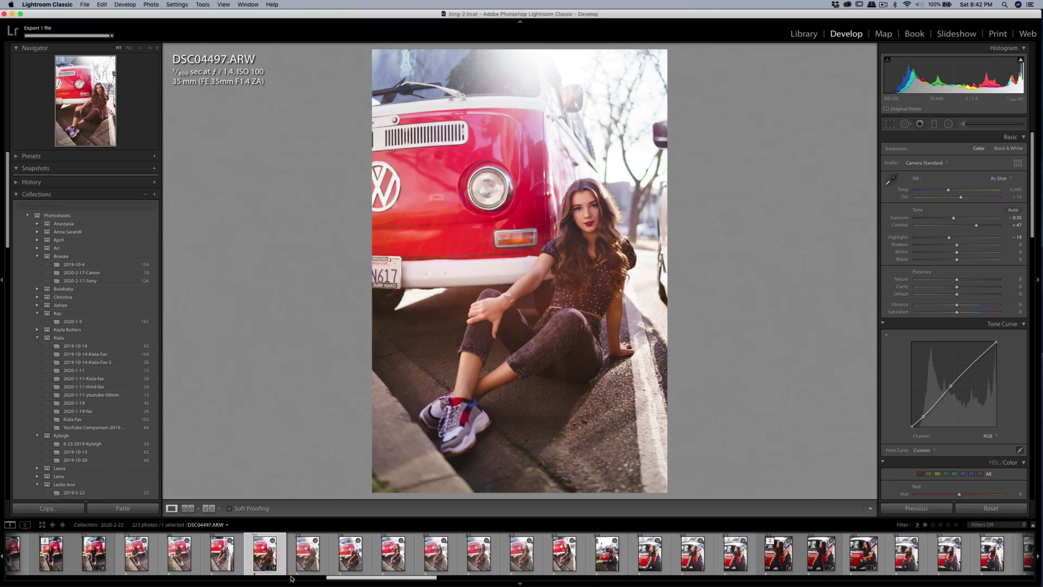
# Copy DSC04497.ARW's develop settings to DSC04504.ARW and adjust its exposure to -0.45, contrast to +42 and highlights to -24
pyautogui.click(48, 508)
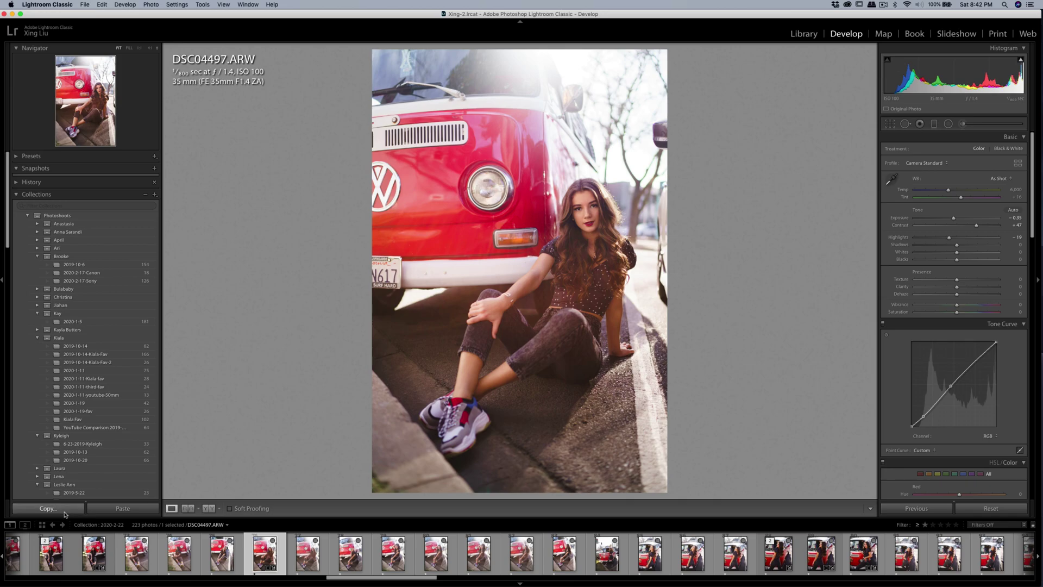
pyautogui.click(654, 290)
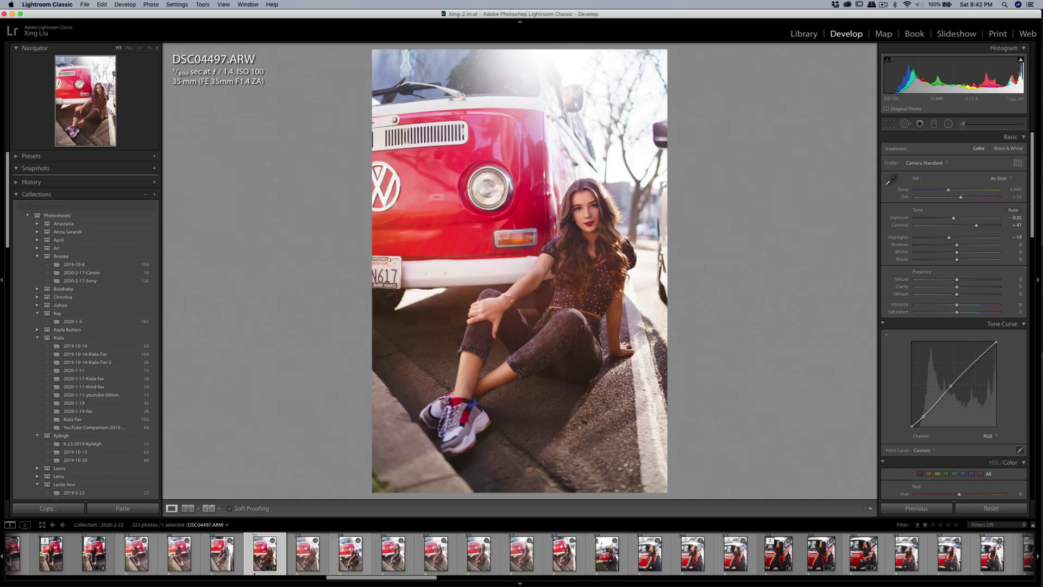
pyautogui.click(351, 553)
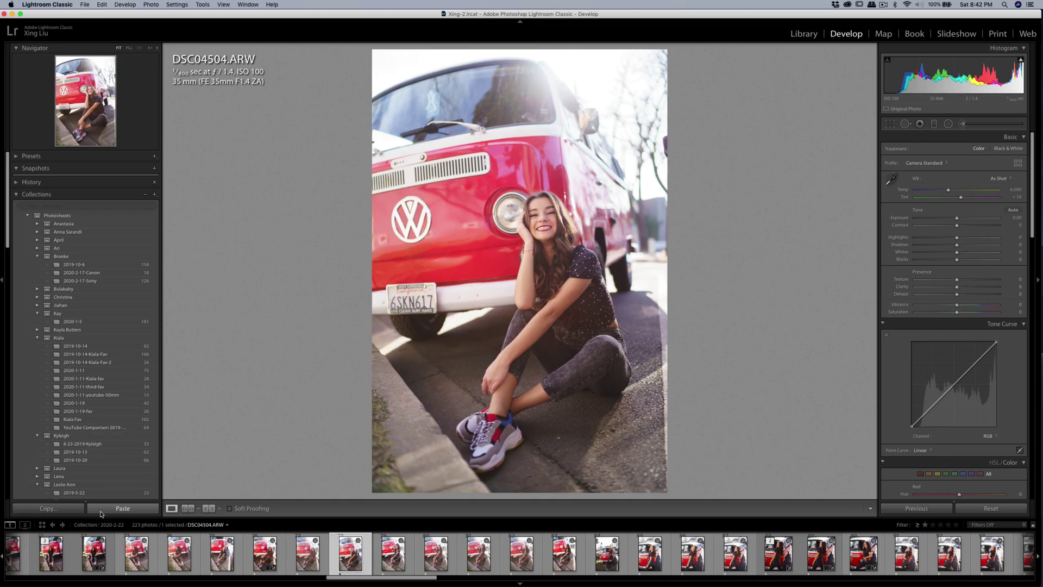
pyautogui.click(122, 508)
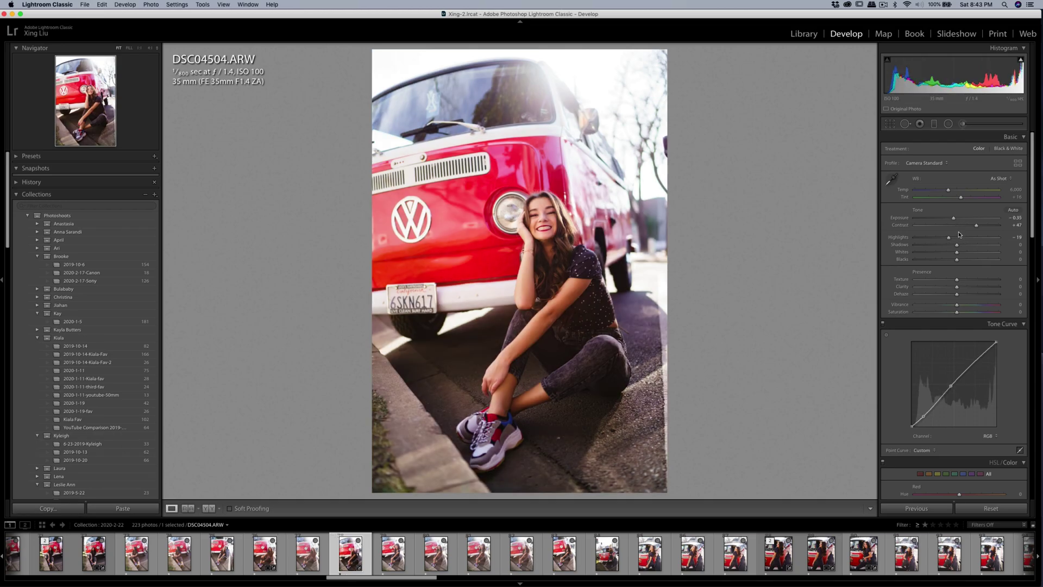
pyautogui.moveTo(953, 218); pyautogui.dragTo(976, 227)
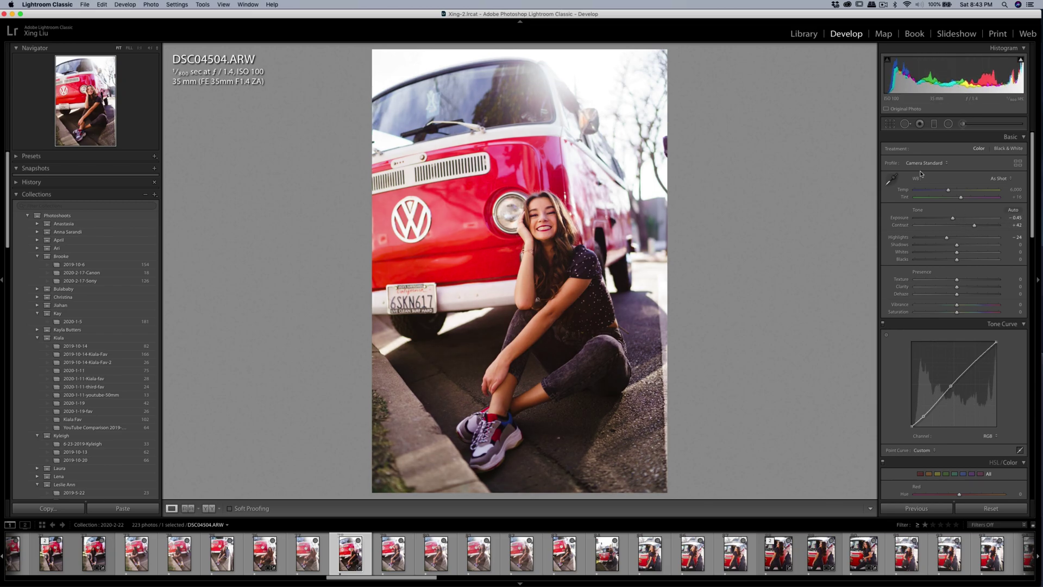
# Straighten DSC04504.ARW by rotating its crop to an angle of 3.21, and export the photo
pyautogui.click(888, 125)
pyautogui.moveTo(820, 149); pyautogui.dragTo(817, 170)
pyautogui.moveTo(638, 192); pyautogui.dragTo(622, 177)
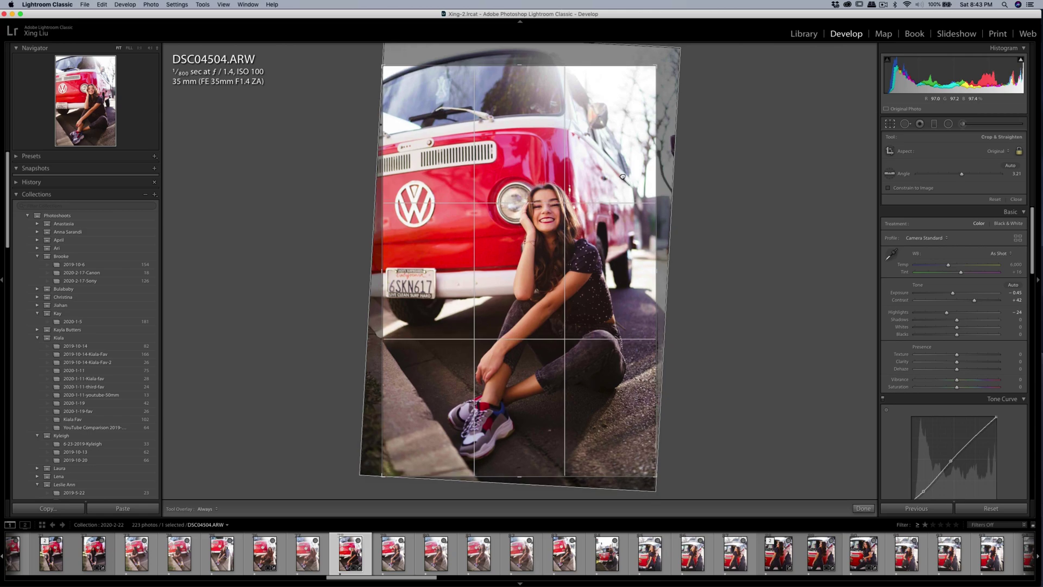
pyautogui.press('Return')
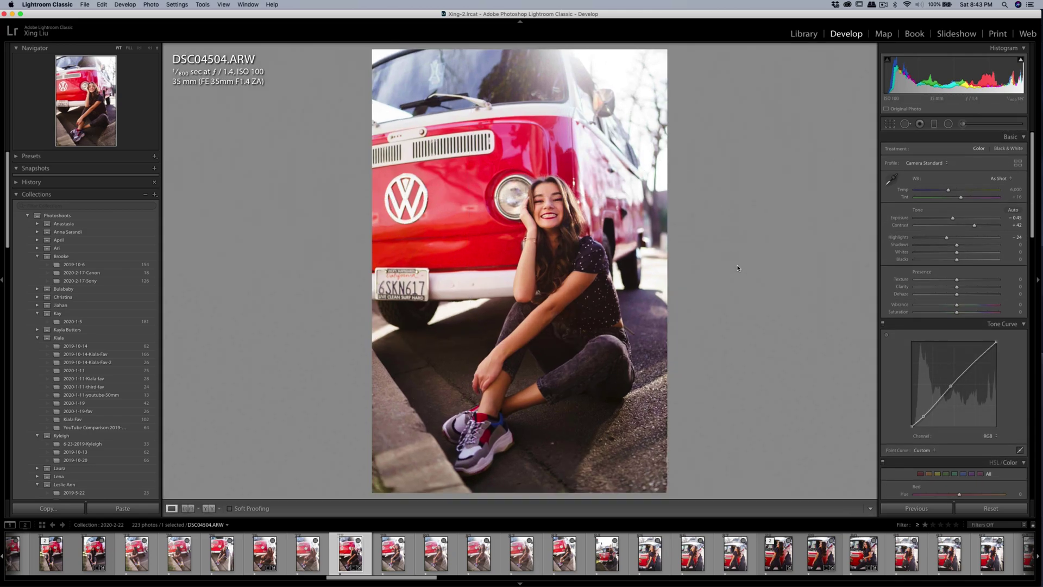
pyautogui.press('super+shift+e')
pyautogui.click(670, 317)
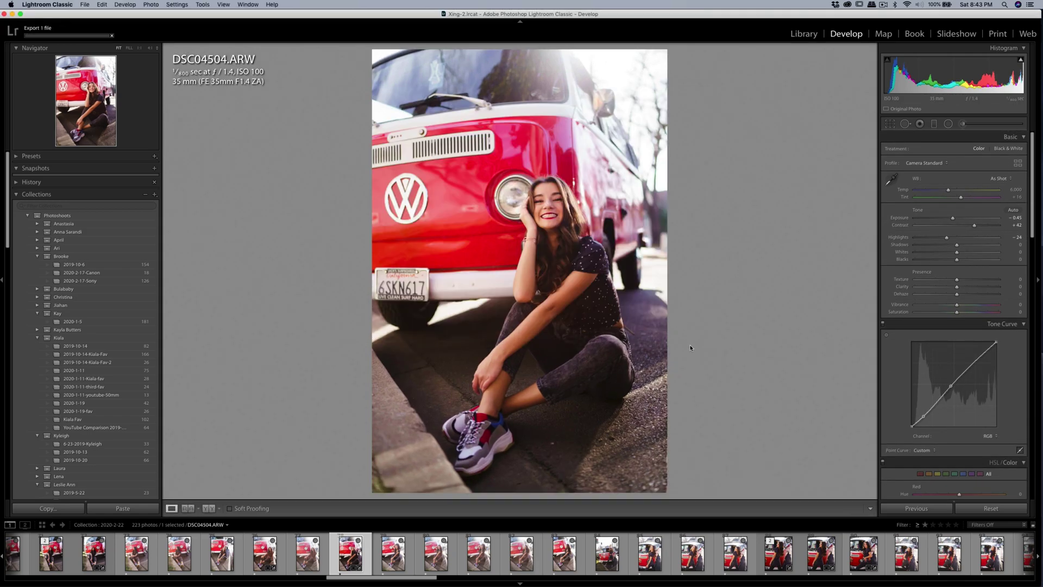
# Find DSC04490.ARW, the shot of the woman sitting on the curb looking away, and paste the copied develop settings onto it
pyautogui.click(308, 553)
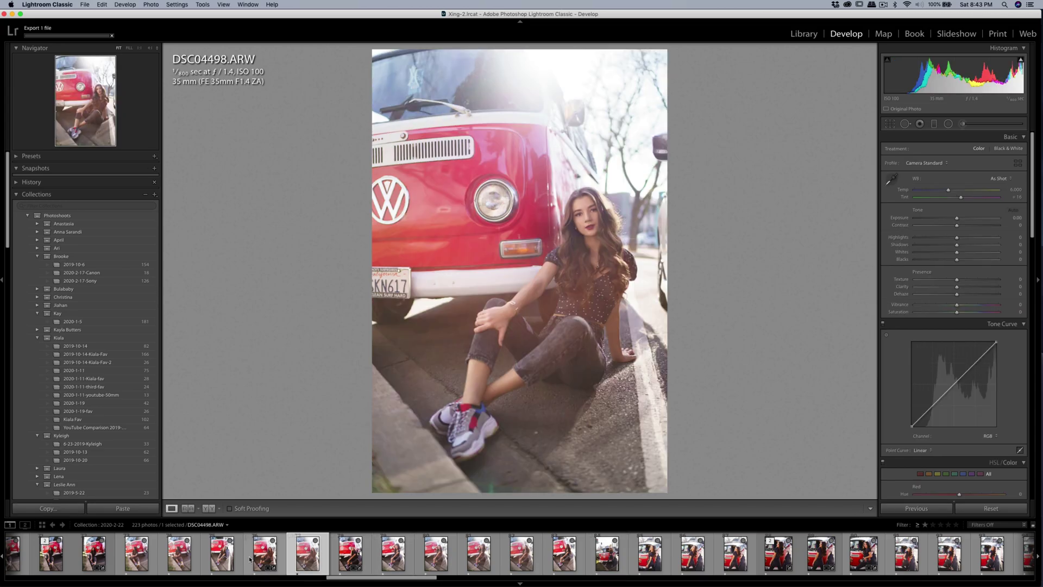
pyautogui.press('Right')
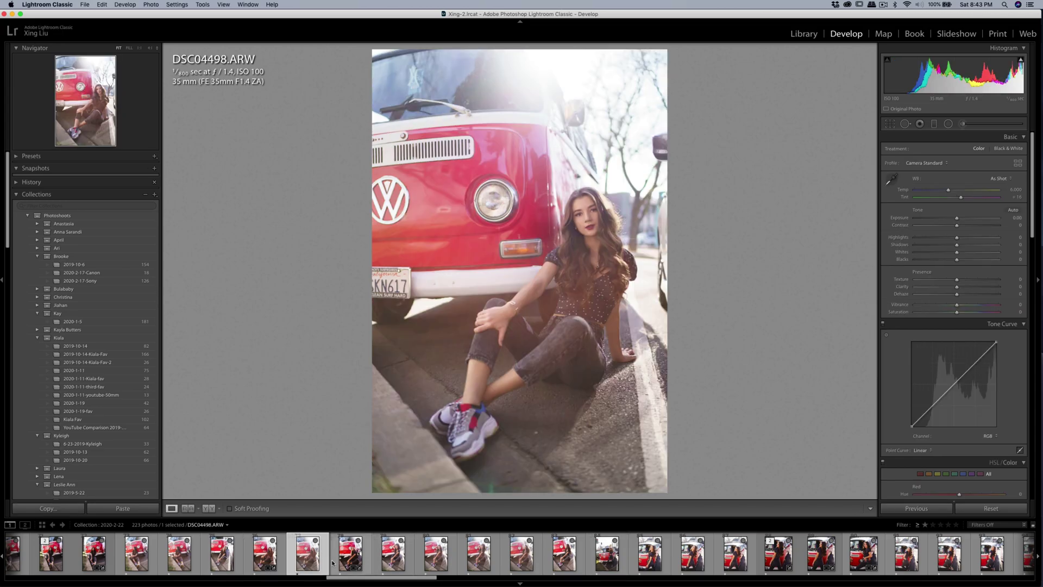
pyautogui.click(264, 554)
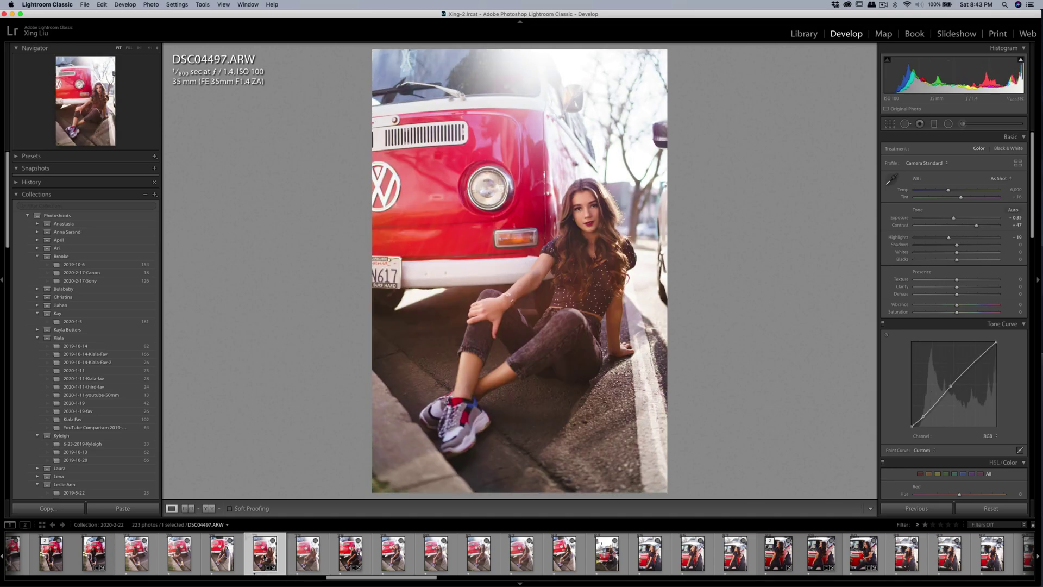
pyautogui.click(174, 560)
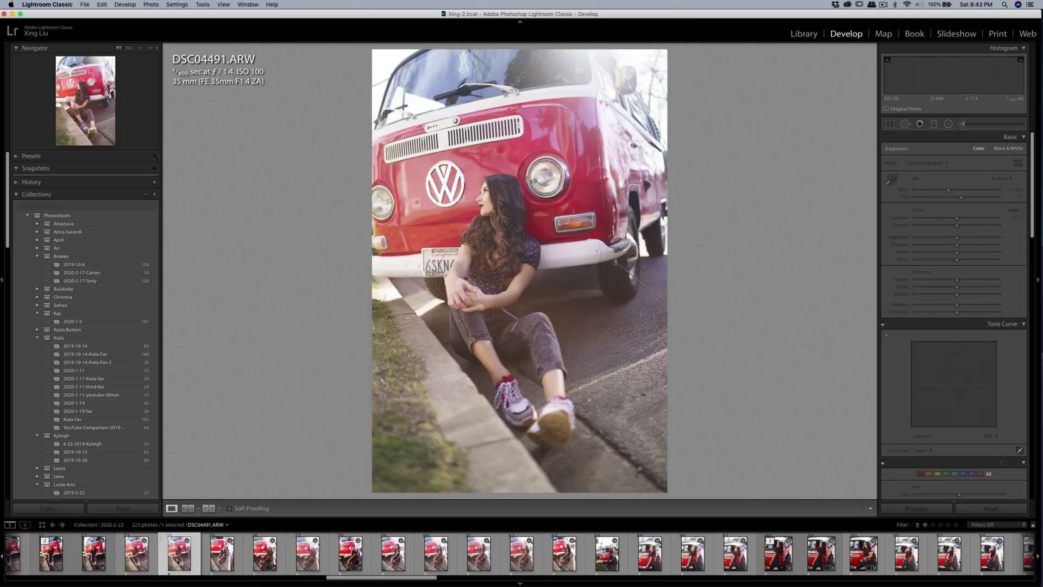
pyautogui.click(137, 560)
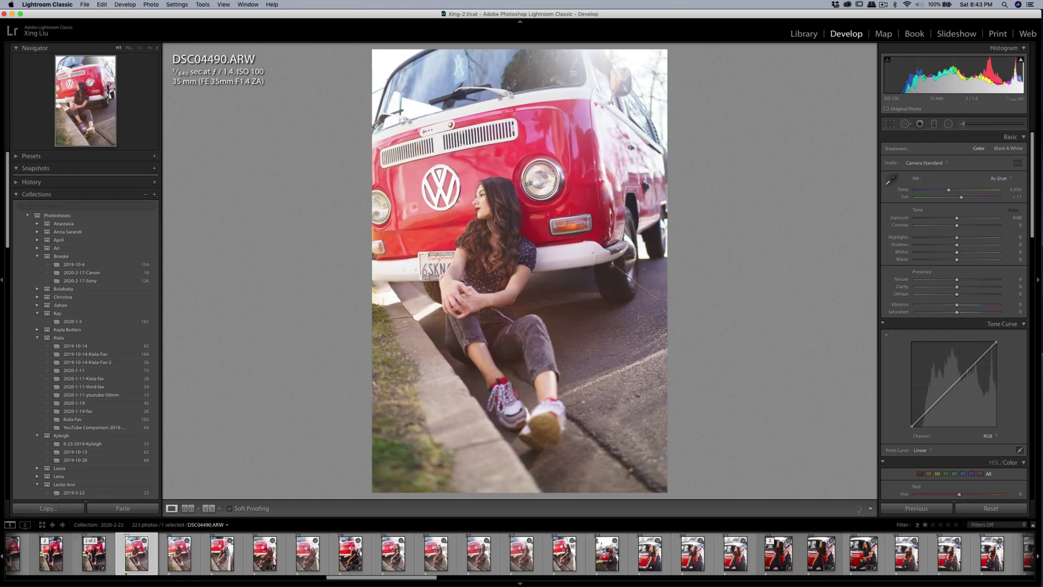
pyautogui.click(88, 553)
pyautogui.click(136, 559)
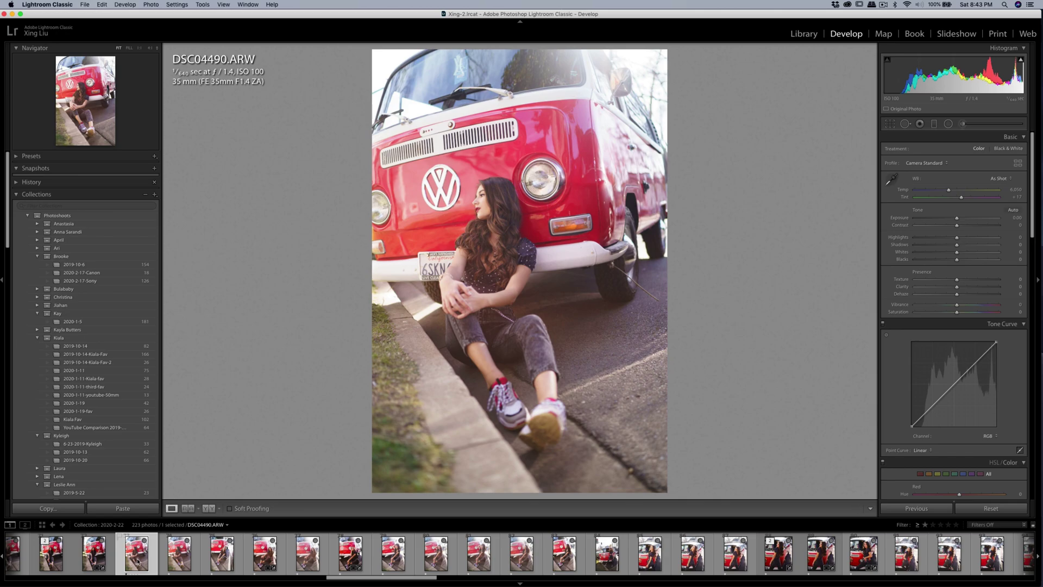
pyautogui.click(112, 510)
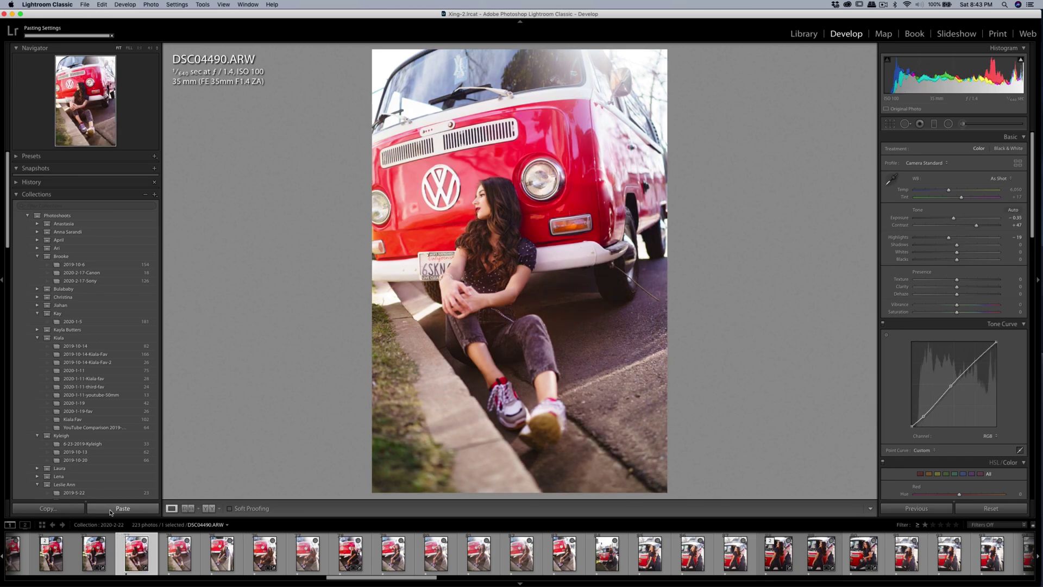
# Straighten DSC04490.ARW's crop to an angle of 2.72 and lower its exposure to -0.75
pyautogui.click(889, 124)
pyautogui.moveTo(766, 152); pyautogui.dragTo(766, 161)
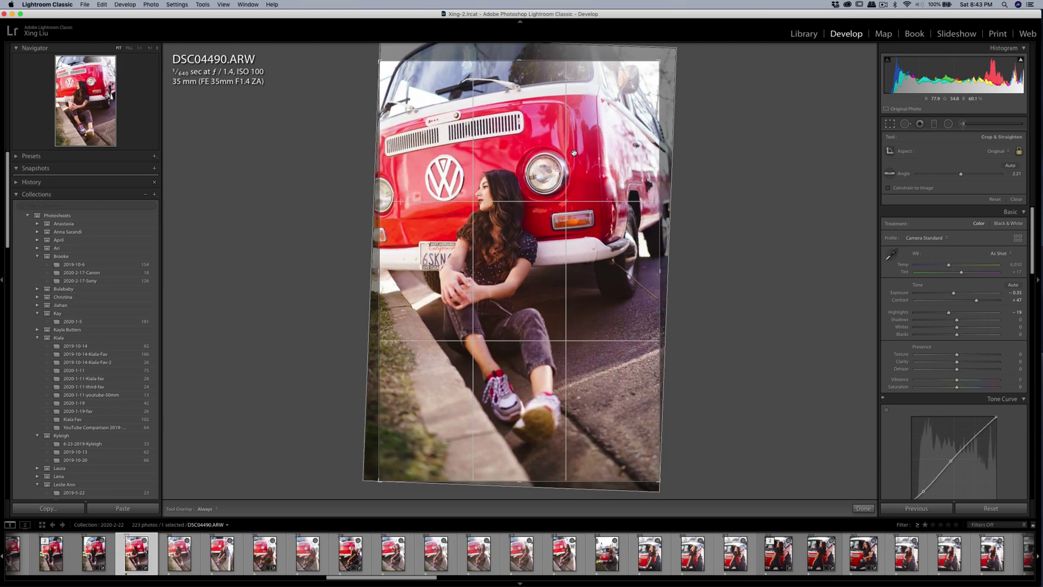
pyautogui.press('Return')
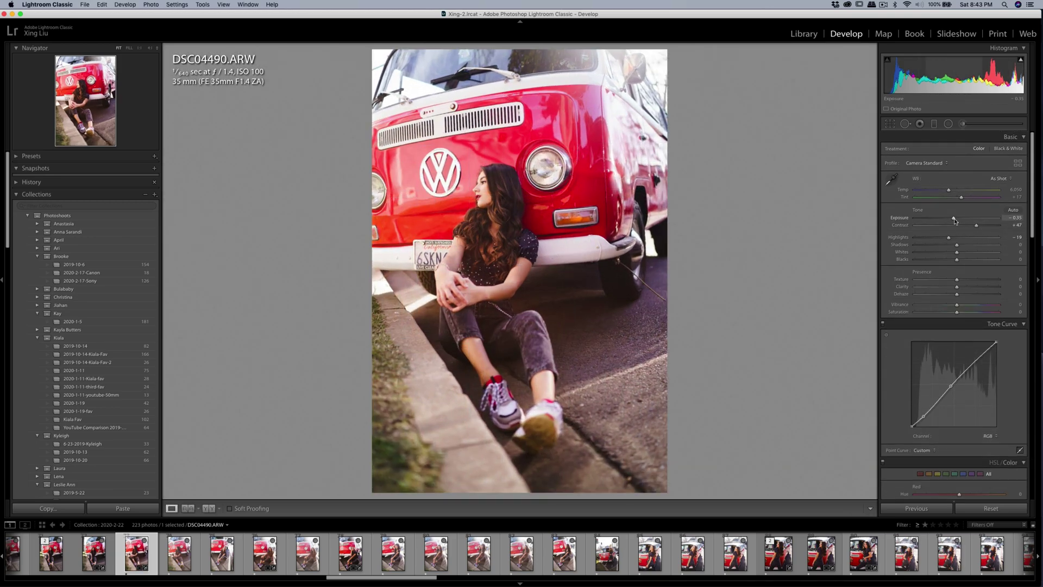
pyautogui.moveTo(954, 221); pyautogui.dragTo(953, 221)
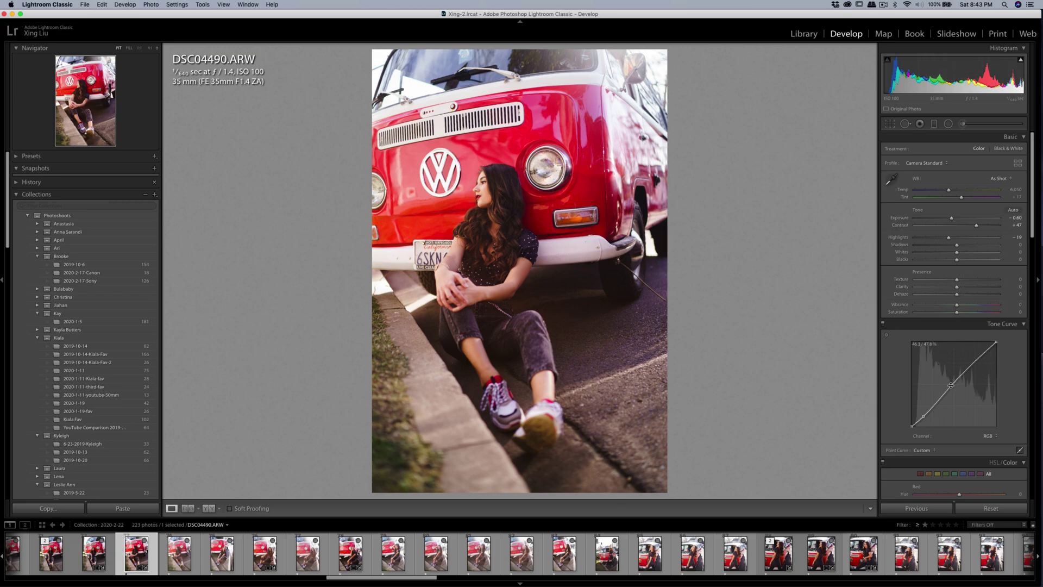
pyautogui.moveTo(952, 220); pyautogui.dragTo(951, 221)
pyautogui.press('r')
pyautogui.moveTo(717, 119)
pyautogui.mouseDown()
pyautogui.moveTo(734, 134)
pyautogui.moveTo(705, 126)
pyautogui.mouseUp()
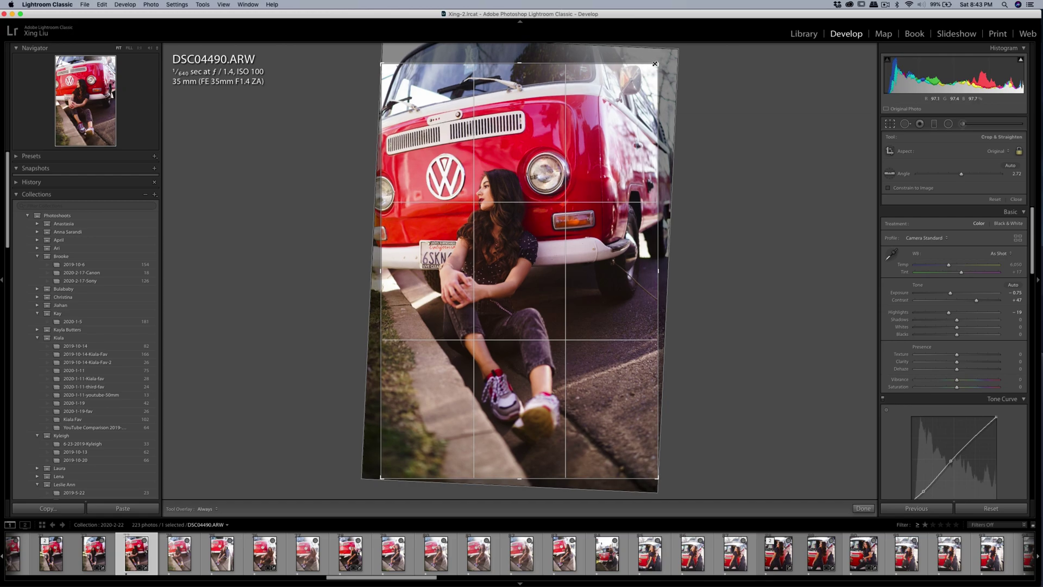
pyautogui.press('Return')
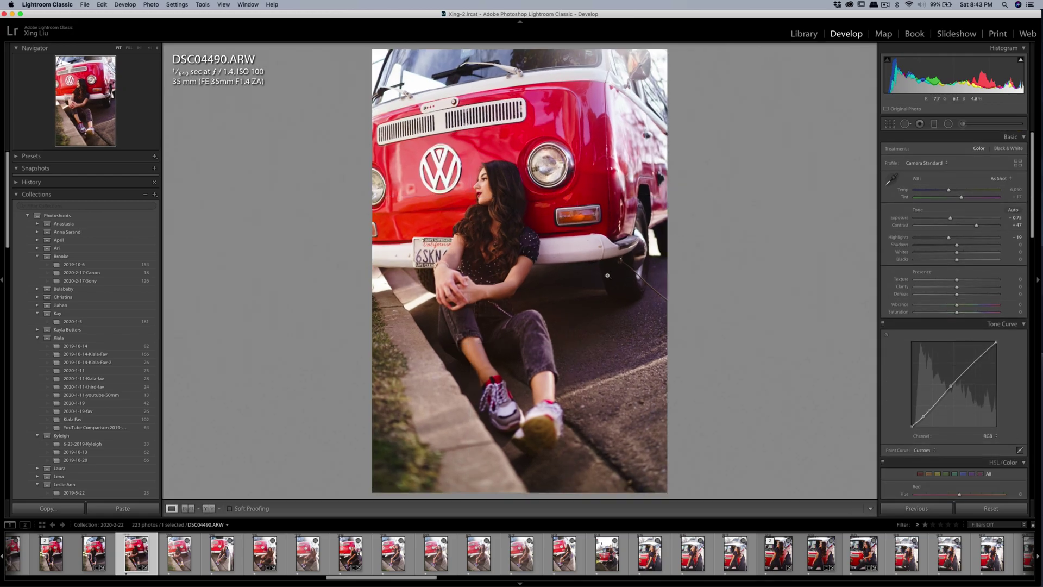
# Export DSC04490.ARW to the hard drive with the existing export settings
pyautogui.click(608, 276)
pyautogui.click(621, 274)
pyautogui.hotkey('ctrl', 'shift', 'e')
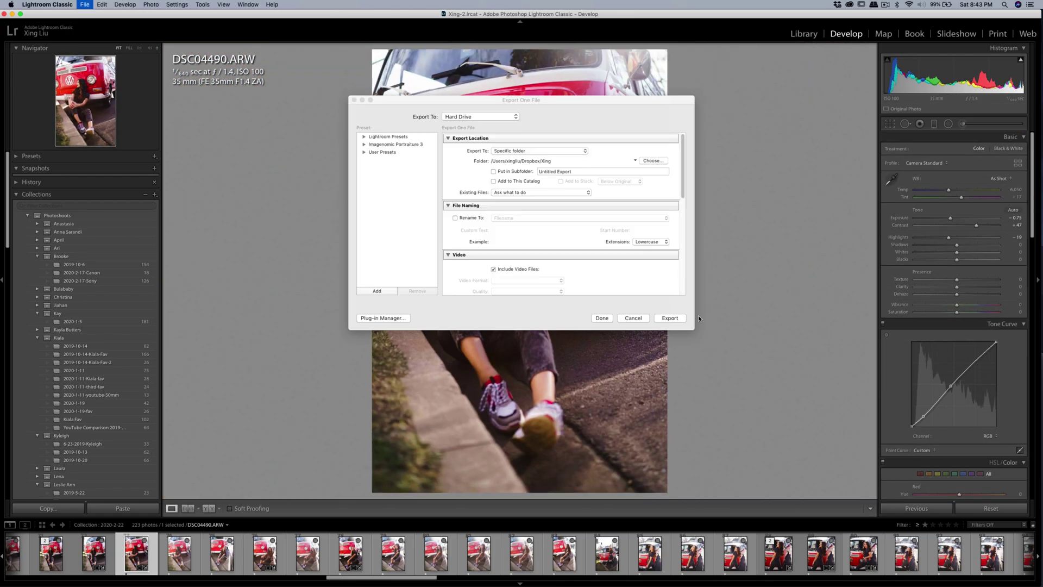
pyautogui.click(679, 317)
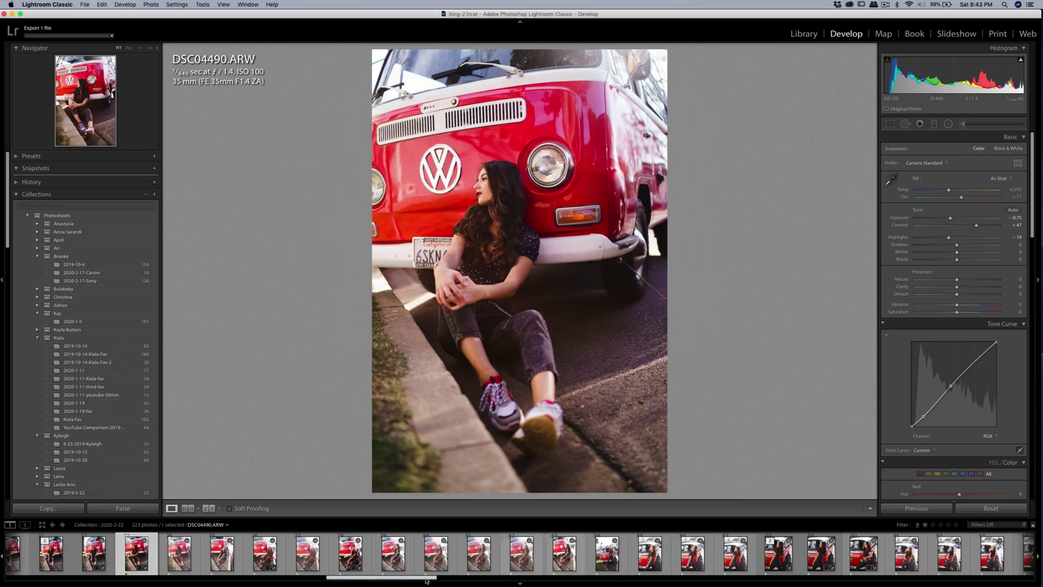
# Choose the standing portrait DSC04450.ARW and set its exposure to +0.25, contrast to +31 and highlights to -41
pyautogui.moveTo(426, 577); pyautogui.dragTo(324, 580)
pyautogui.click(350, 559)
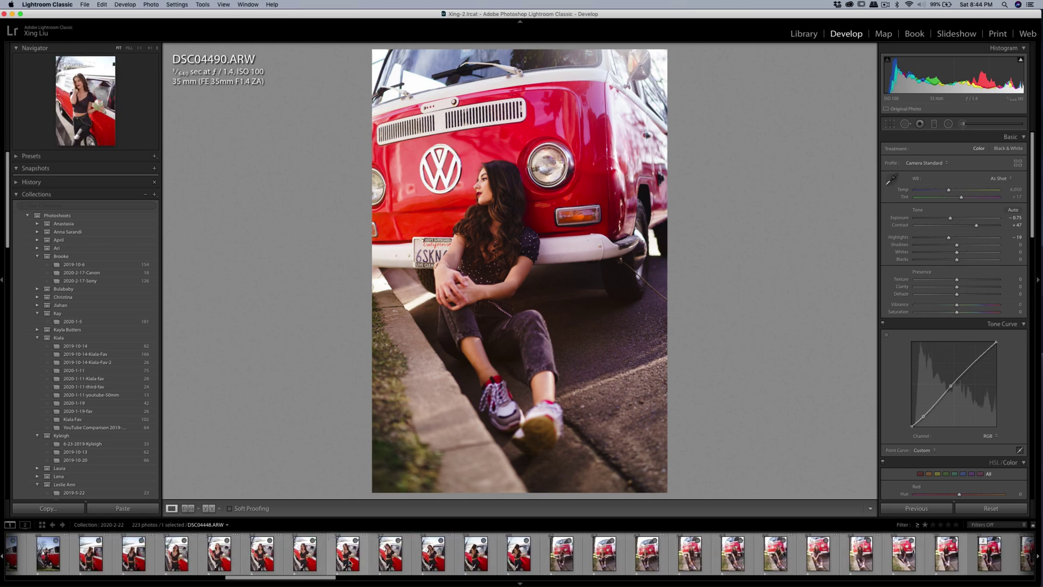
pyautogui.click(377, 561)
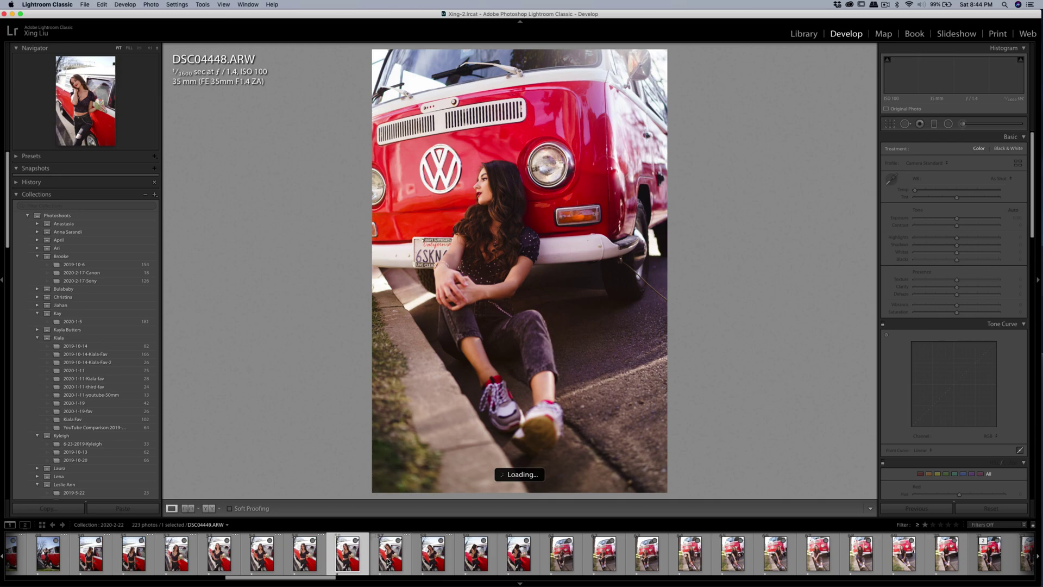
pyautogui.click(388, 560)
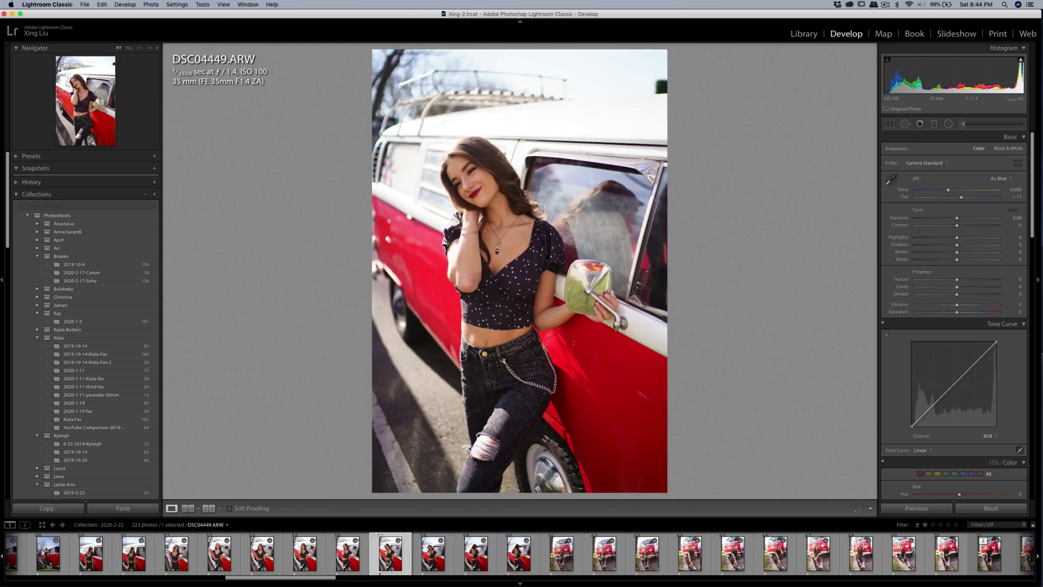
pyautogui.press('Right')
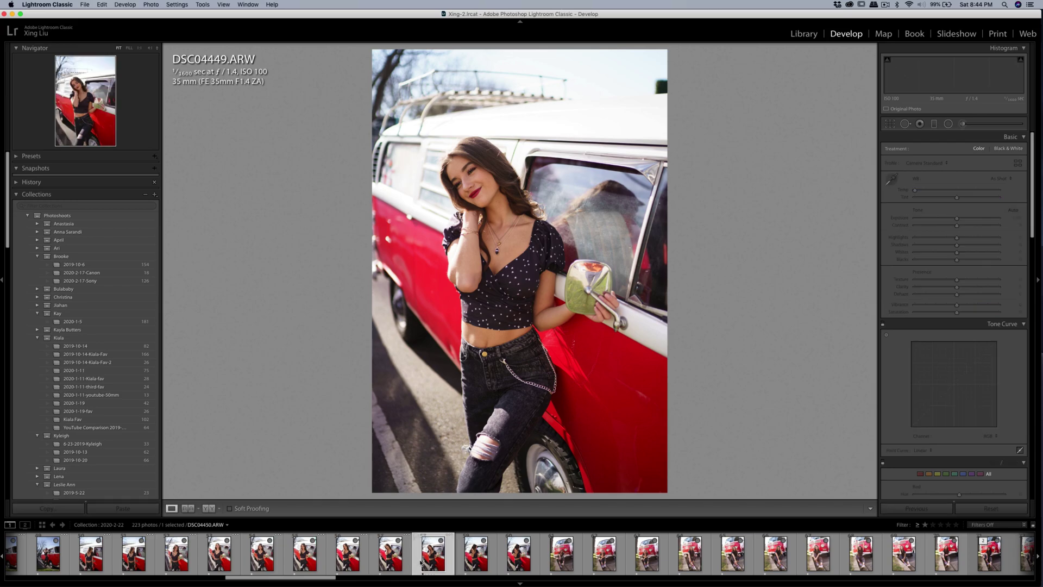
pyautogui.press('Left')
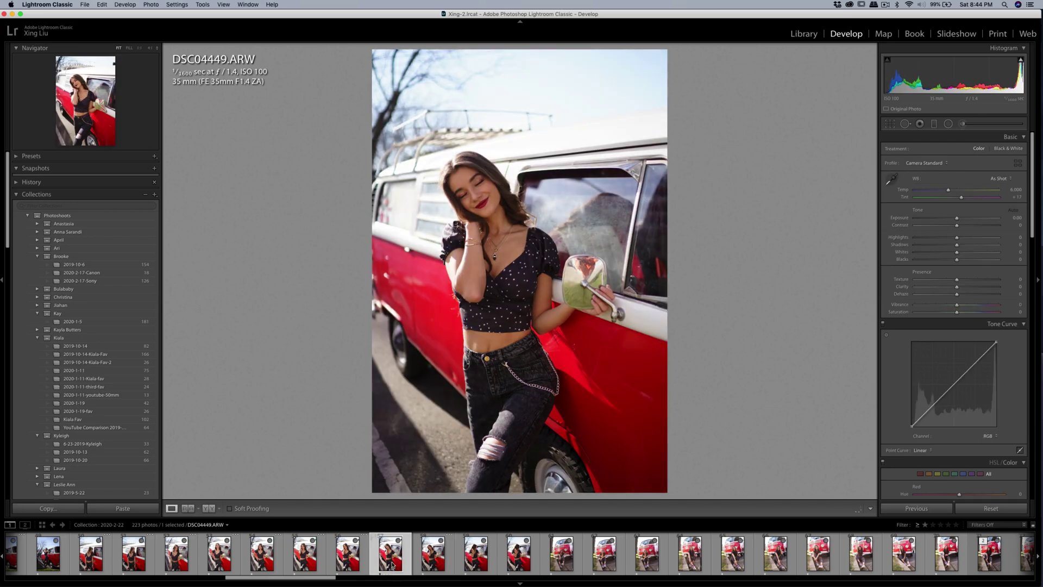
pyautogui.click(423, 565)
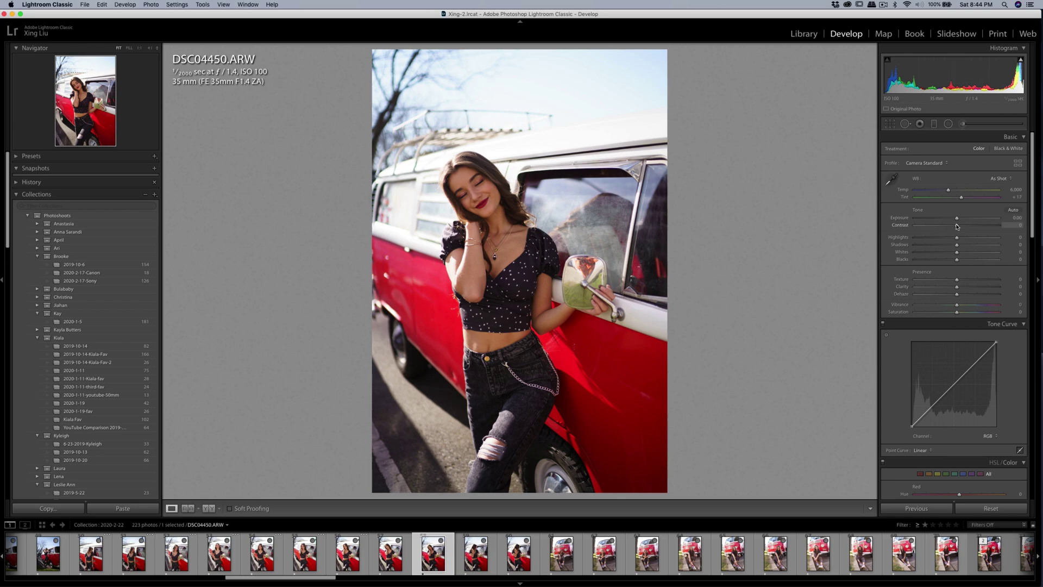
pyautogui.moveTo(957, 225)
pyautogui.mouseDown()
pyautogui.moveTo(969, 227)
pyautogui.moveTo(960, 219)
pyautogui.moveTo(952, 239)
pyautogui.mouseUp()
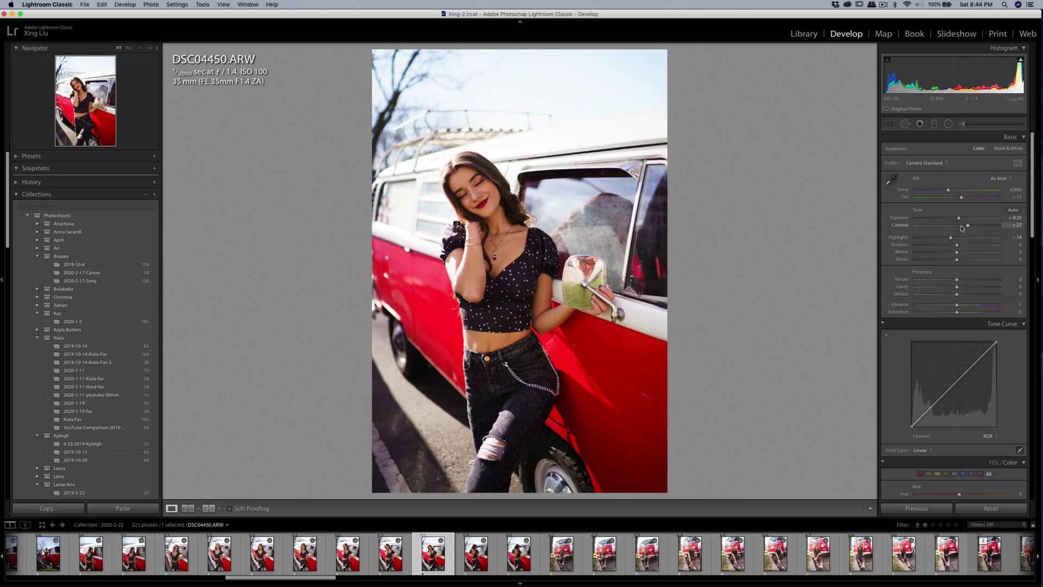
pyautogui.moveTo(950, 238); pyautogui.dragTo(946, 239)
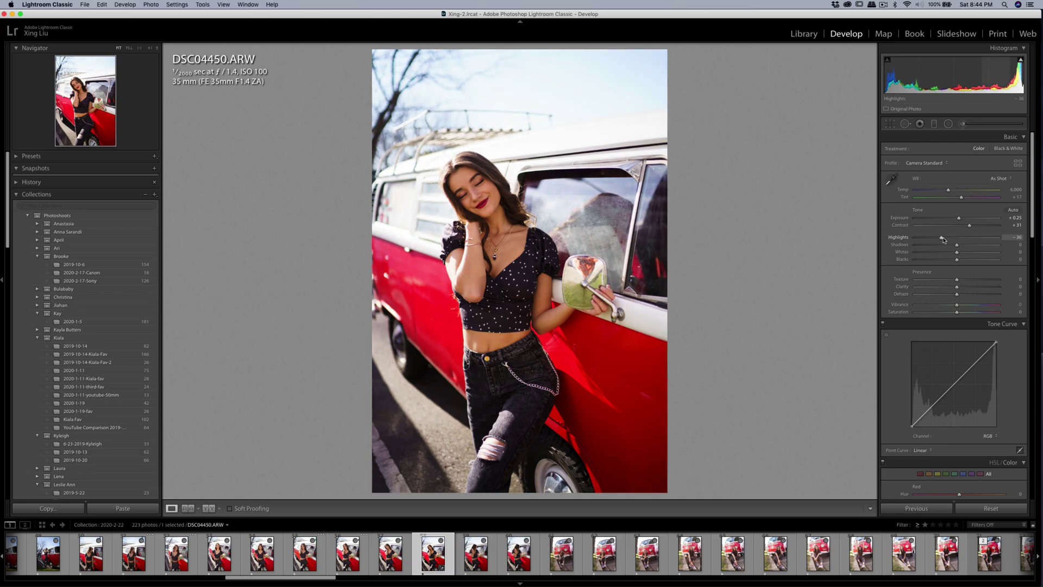
# Crop DSC04450.ARW to the 4 x 5 / 8 x 10 ratio, trimming the sky above the van and tightening the frame slightly
pyautogui.click(889, 124)
pyautogui.click(997, 151)
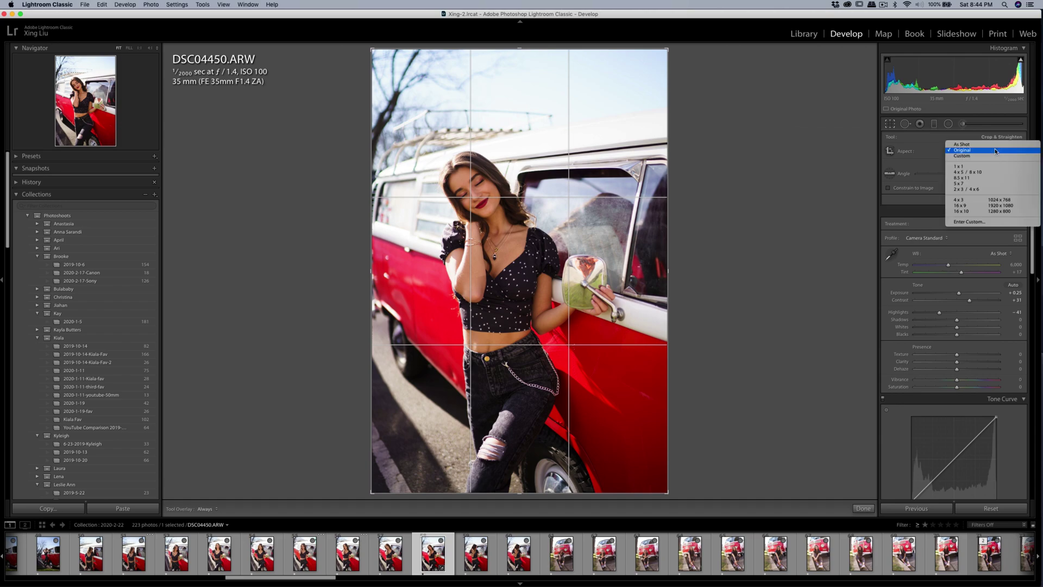
pyautogui.click(984, 174)
pyautogui.moveTo(583, 168); pyautogui.dragTo(574, 140)
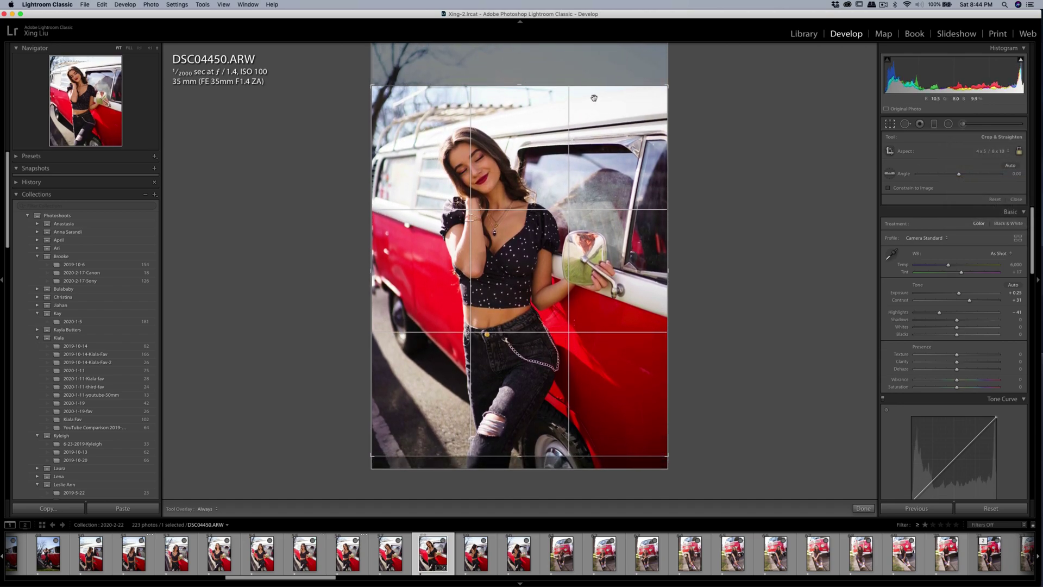
pyautogui.moveTo(667, 86); pyautogui.dragTo(665, 89)
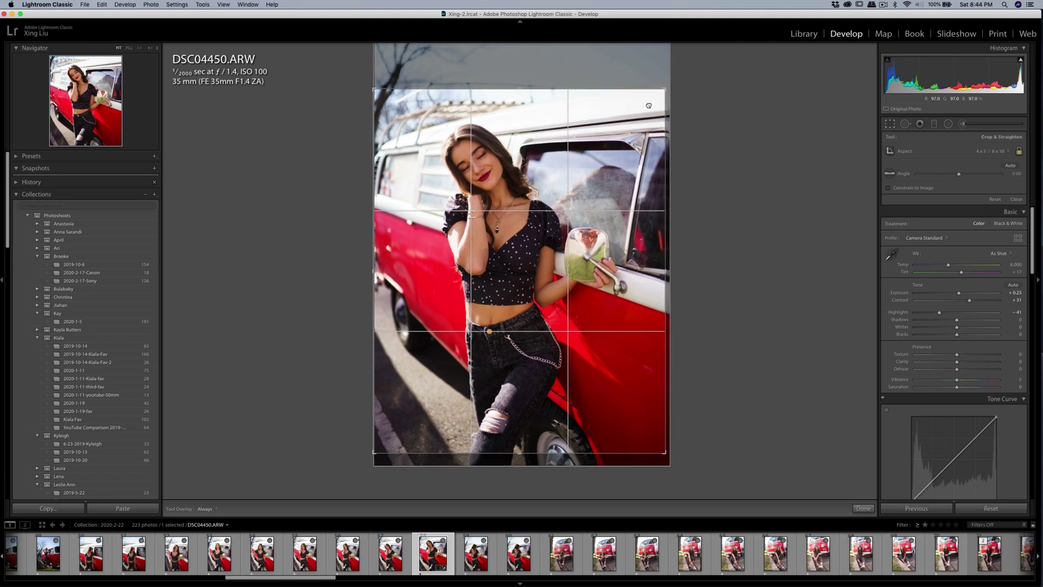
pyautogui.moveTo(616, 121); pyautogui.dragTo(613, 121)
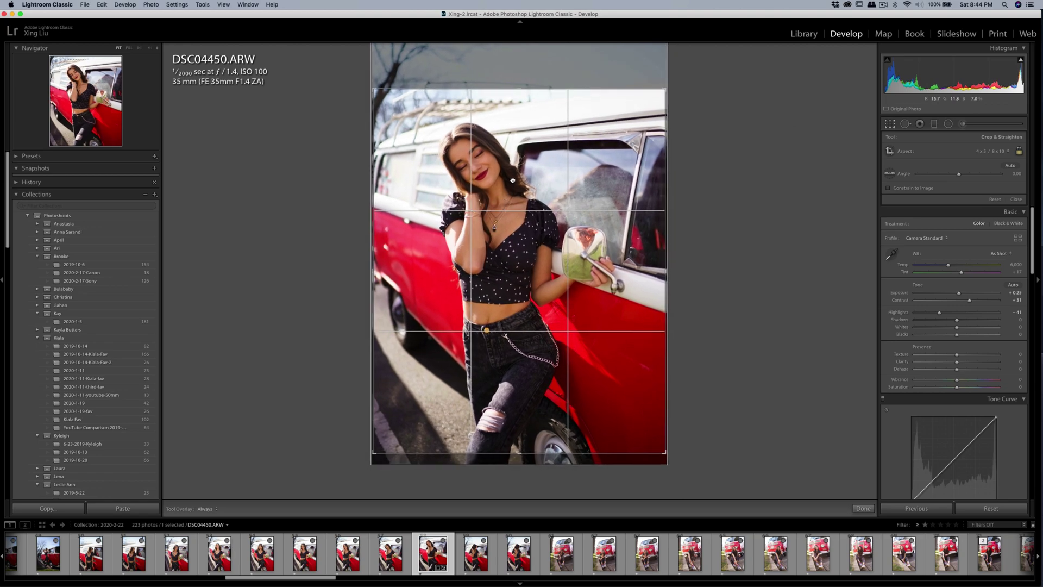
pyautogui.press('Return')
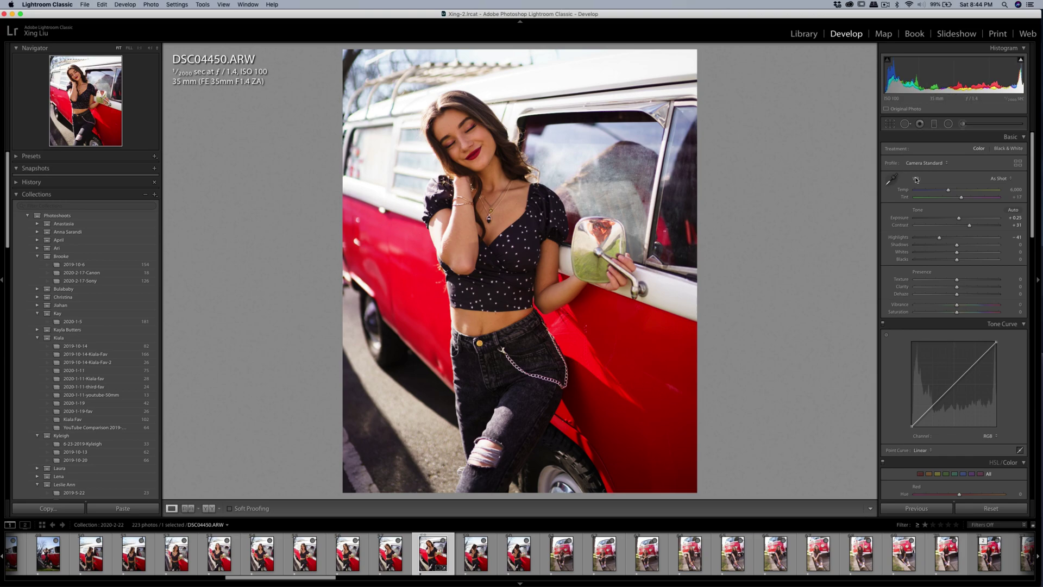
pyautogui.click(889, 125)
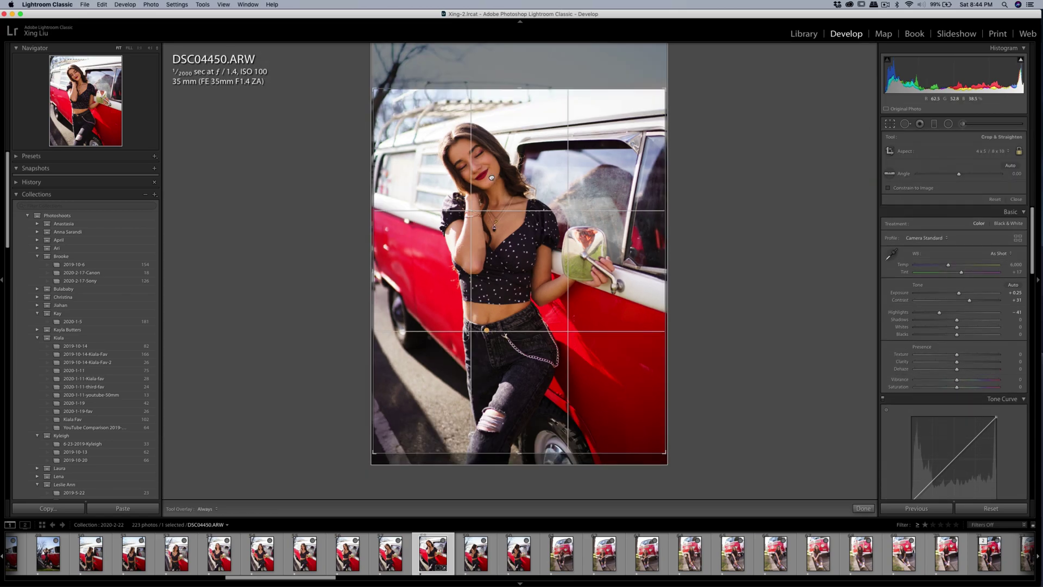
pyautogui.moveTo(489, 177); pyautogui.dragTo(490, 177)
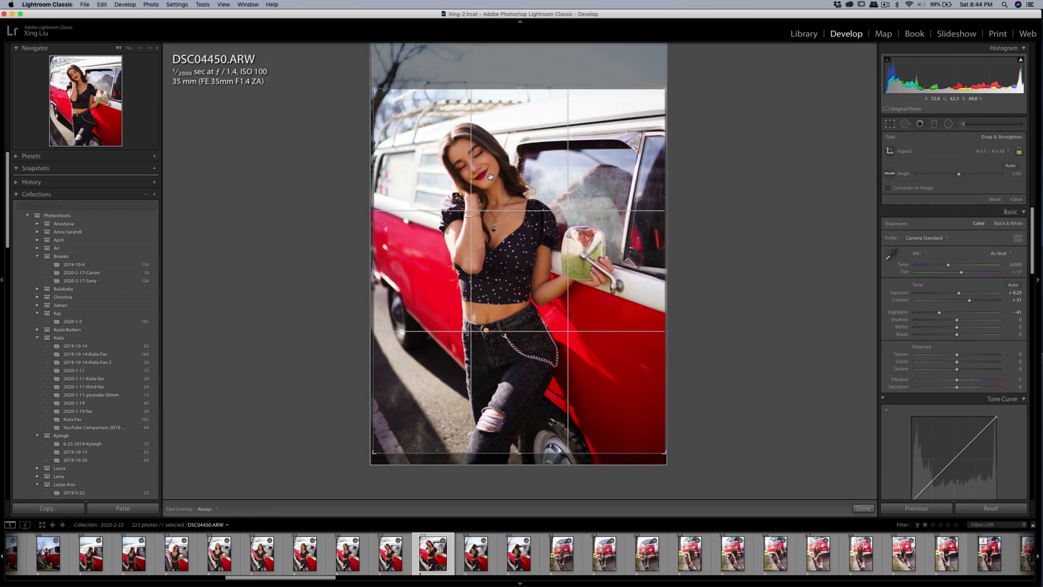
pyautogui.press('Return')
# Heal the upper bright reflection on the red van body beside her arm, sampling clean red paint just next to it
pyautogui.click(361, 222)
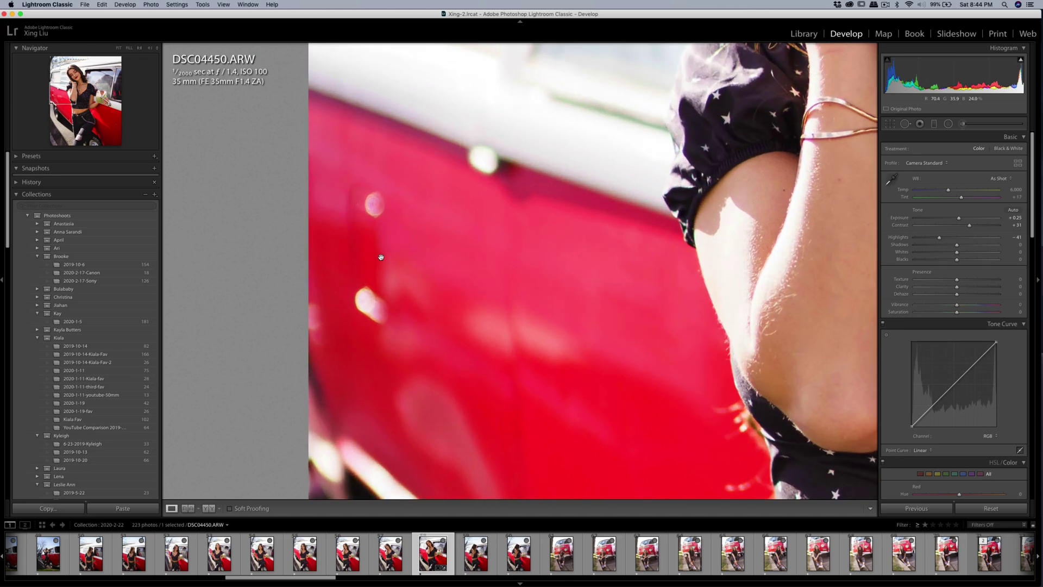
pyautogui.click(393, 222)
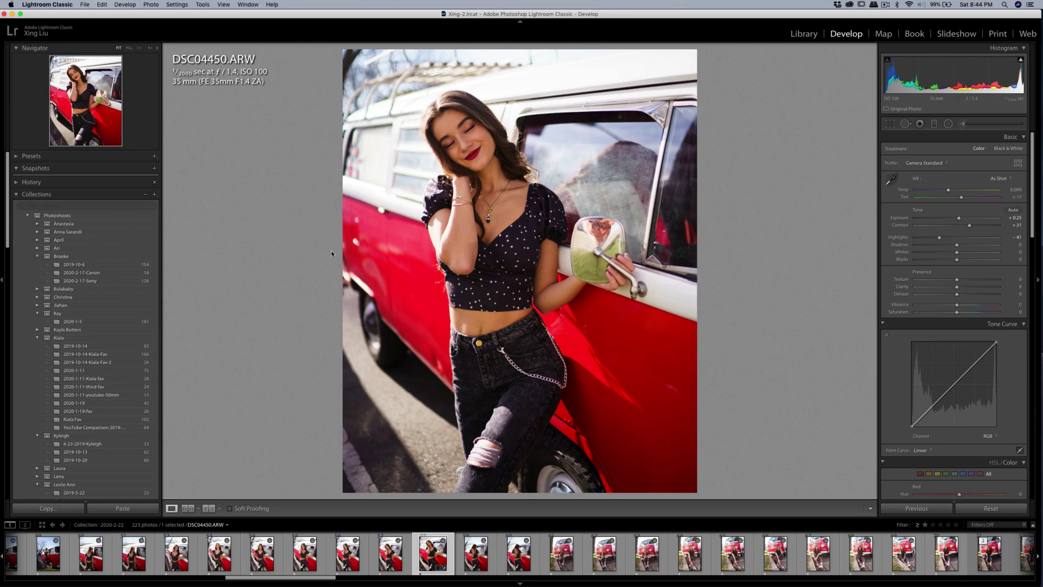
pyautogui.click(361, 223)
pyautogui.press('q')
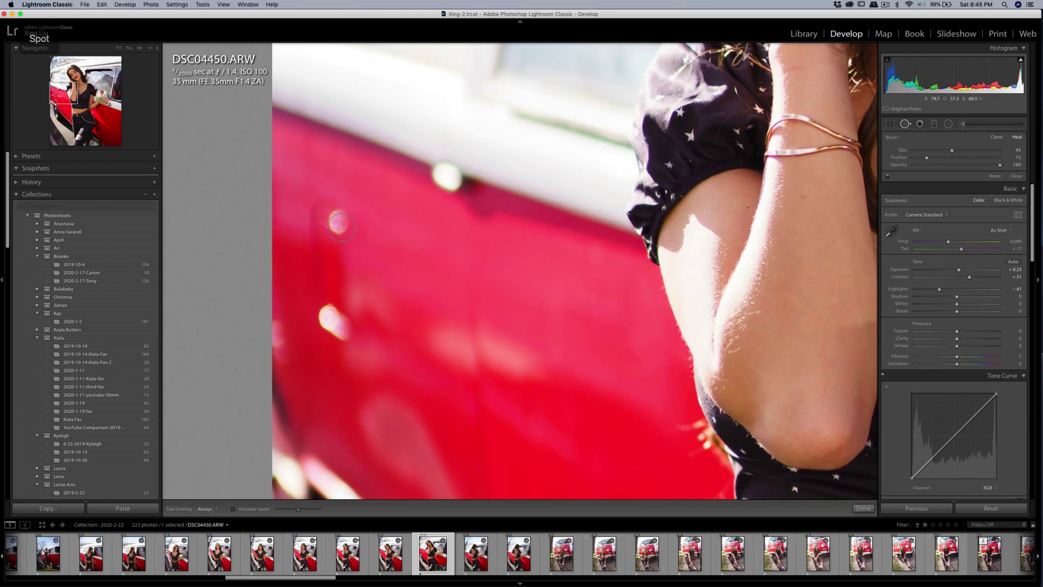
pyautogui.moveTo(338, 224); pyautogui.dragTo(325, 214)
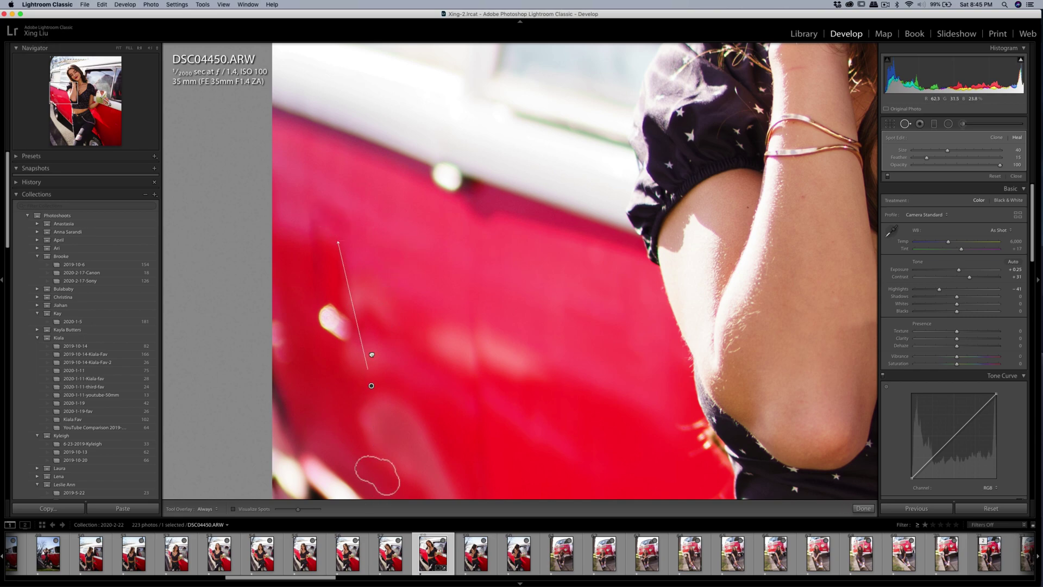
pyautogui.moveTo(378, 492)
pyautogui.mouseDown()
pyautogui.moveTo(364, 217)
pyautogui.moveTo(395, 248)
pyautogui.mouseUp()
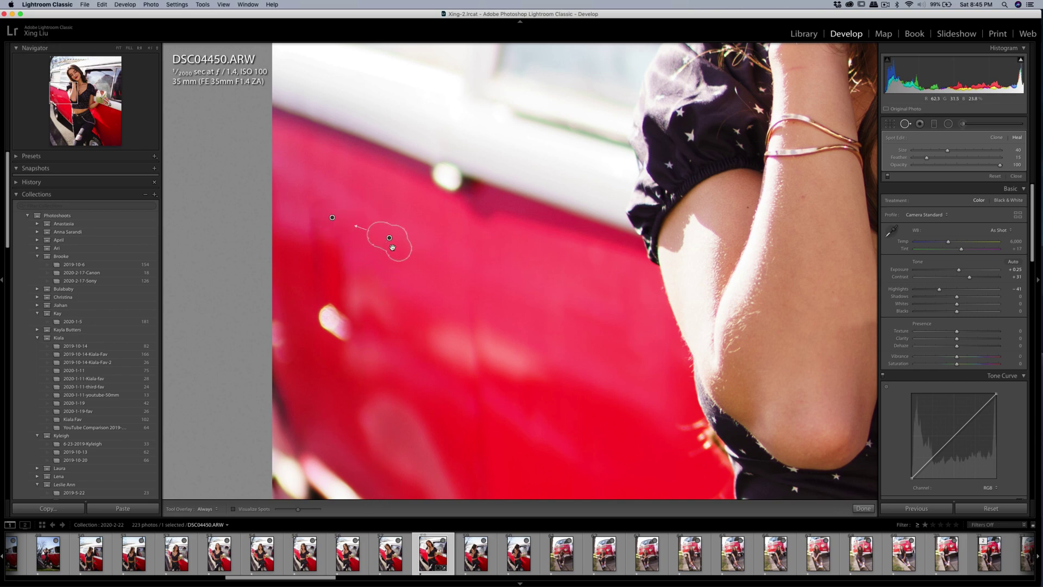
pyautogui.press('q')
pyautogui.press('q')
pyautogui.moveTo(333, 223); pyautogui.dragTo(329, 222)
pyautogui.press('q')
pyautogui.press('k')
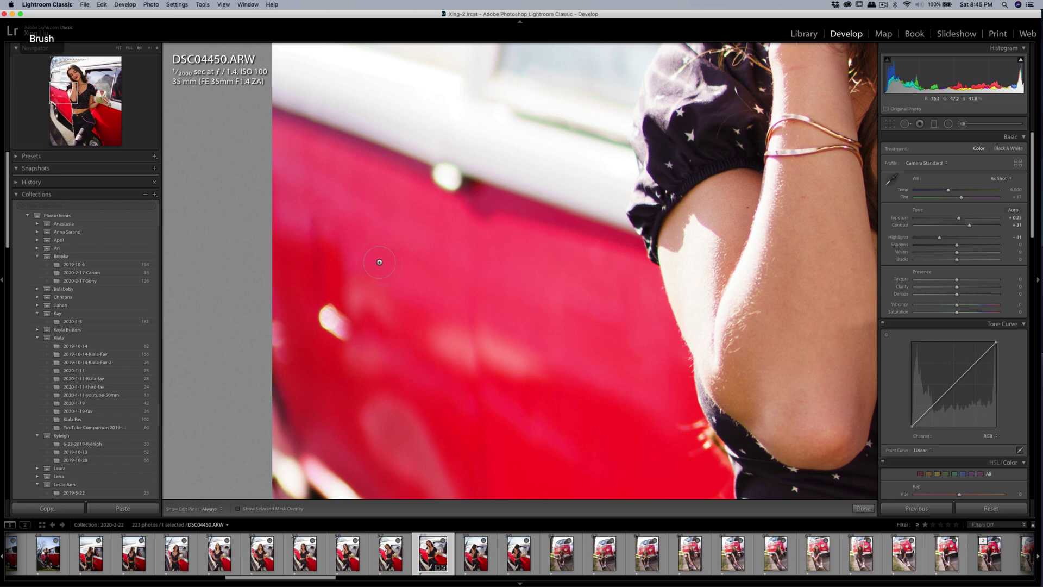
pyautogui.click(922, 151)
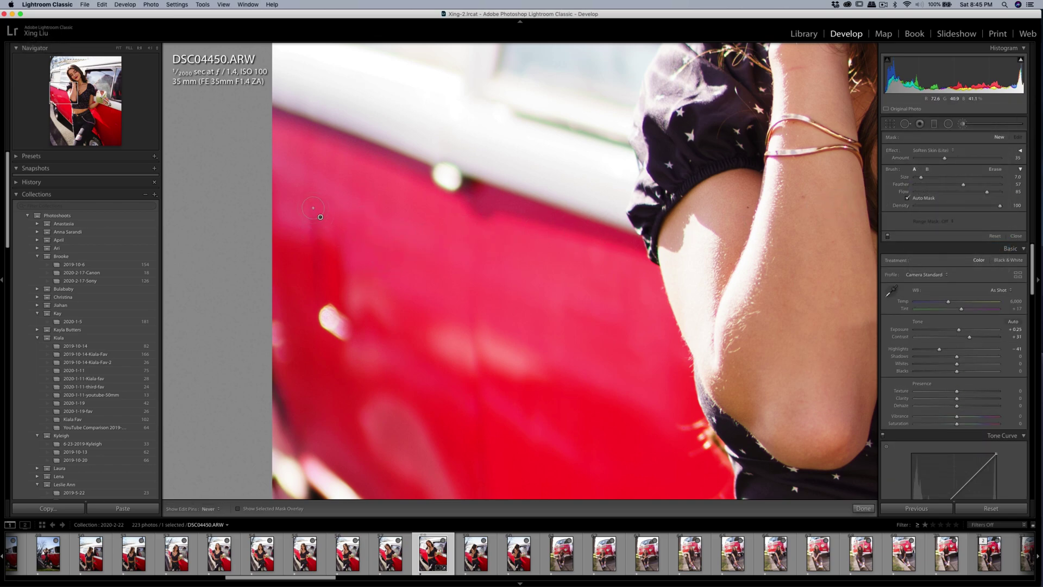
pyautogui.press('q')
pyautogui.press('q')
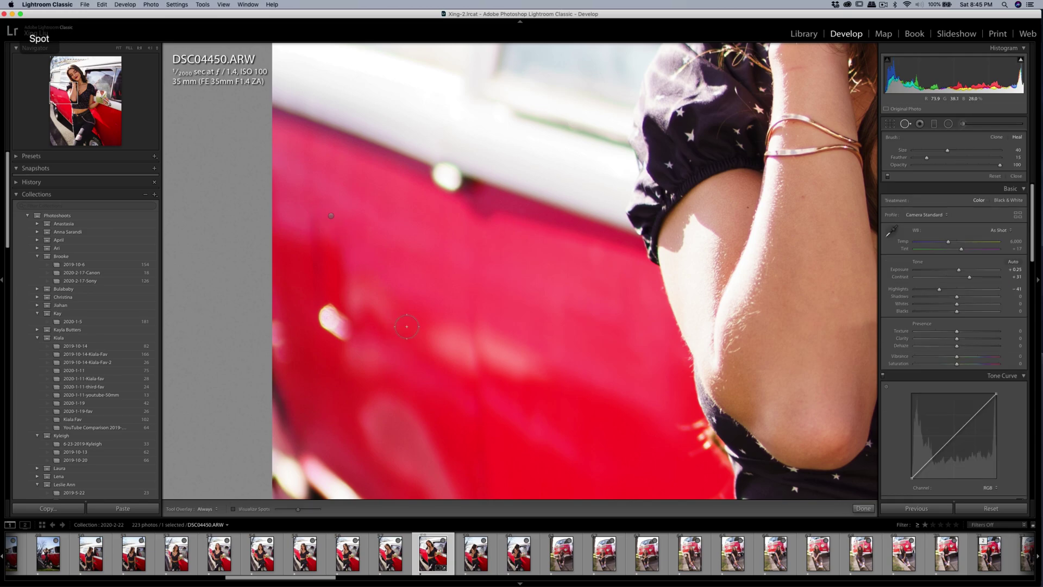
pyautogui.click(408, 303)
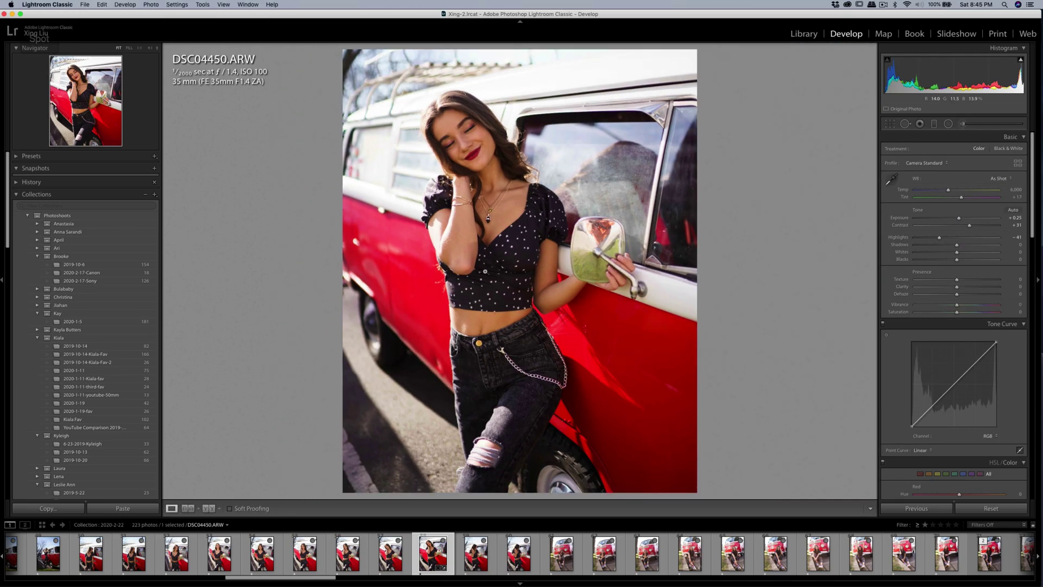
# Heal the lower bright reflection on the red van body beside her arm using nearby clean red paint
pyautogui.click(396, 231)
pyautogui.press('q')
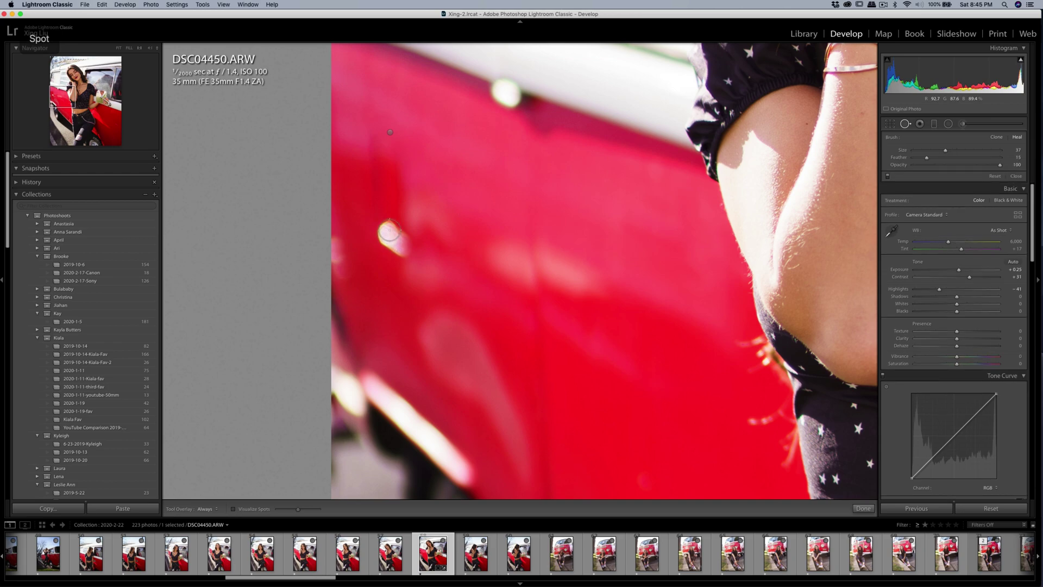
pyautogui.moveTo(389, 232)
pyautogui.mouseDown()
pyautogui.moveTo(388, 244)
pyautogui.moveTo(402, 237)
pyautogui.moveTo(382, 243)
pyautogui.moveTo(399, 251)
pyautogui.mouseUp()
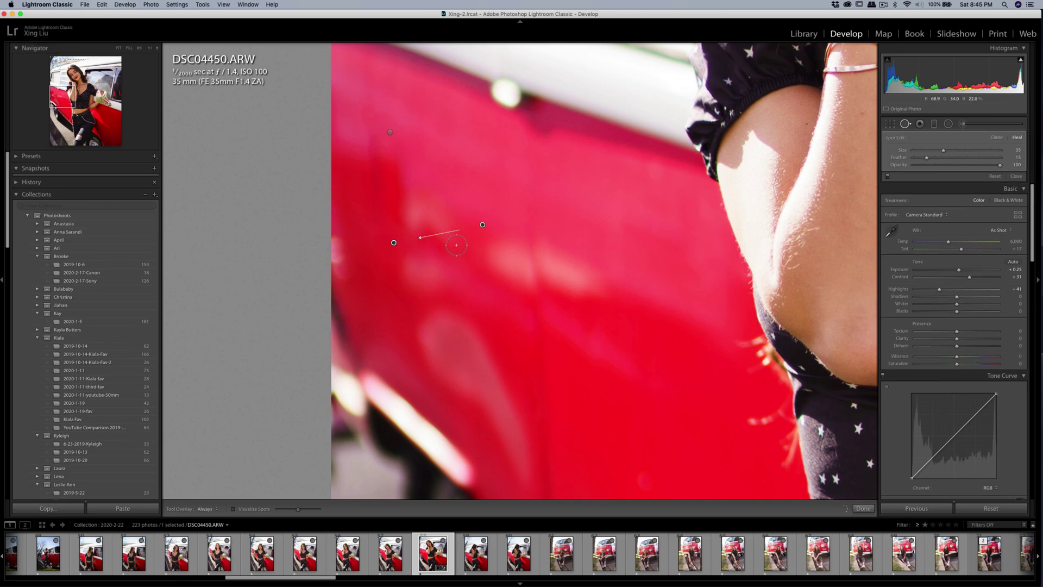
pyautogui.press('q')
pyautogui.click(489, 217)
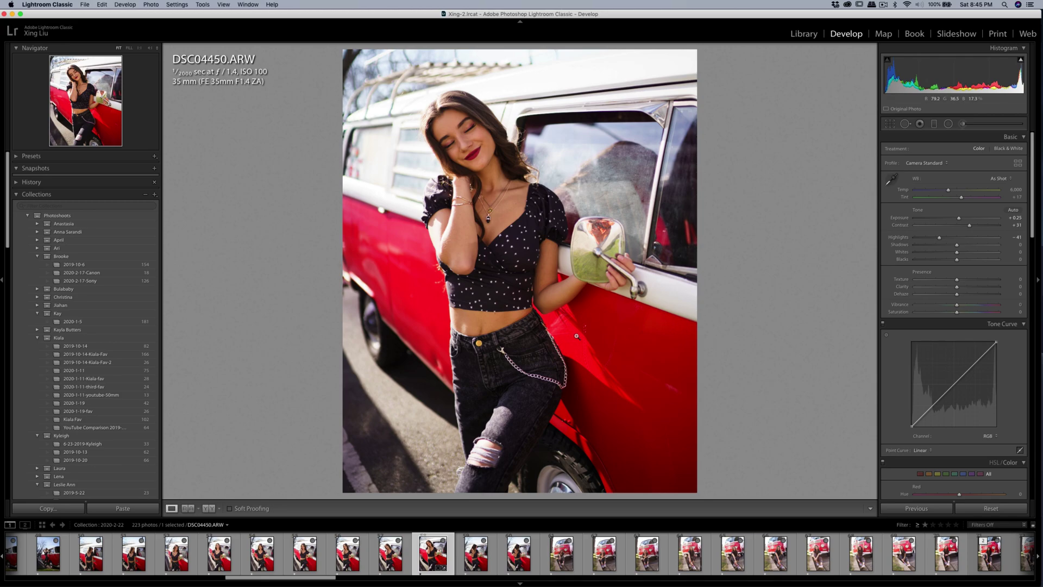
pyautogui.click(592, 334)
pyautogui.click(604, 330)
# Set the yellow saturation to -31 and yellow luminance to -13, and reduce the green saturation to mute the mirror's reflection
pyautogui.scroll(-8, 960, 356)
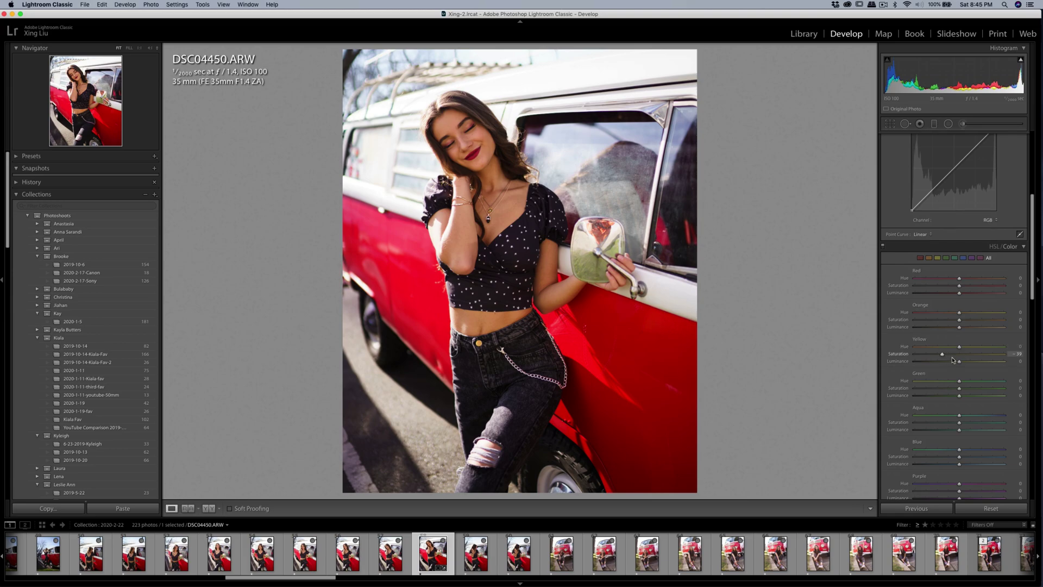
pyautogui.moveTo(958, 361)
pyautogui.mouseDown()
pyautogui.moveTo(973, 364)
pyautogui.moveTo(919, 368)
pyautogui.moveTo(953, 365)
pyautogui.mouseUp()
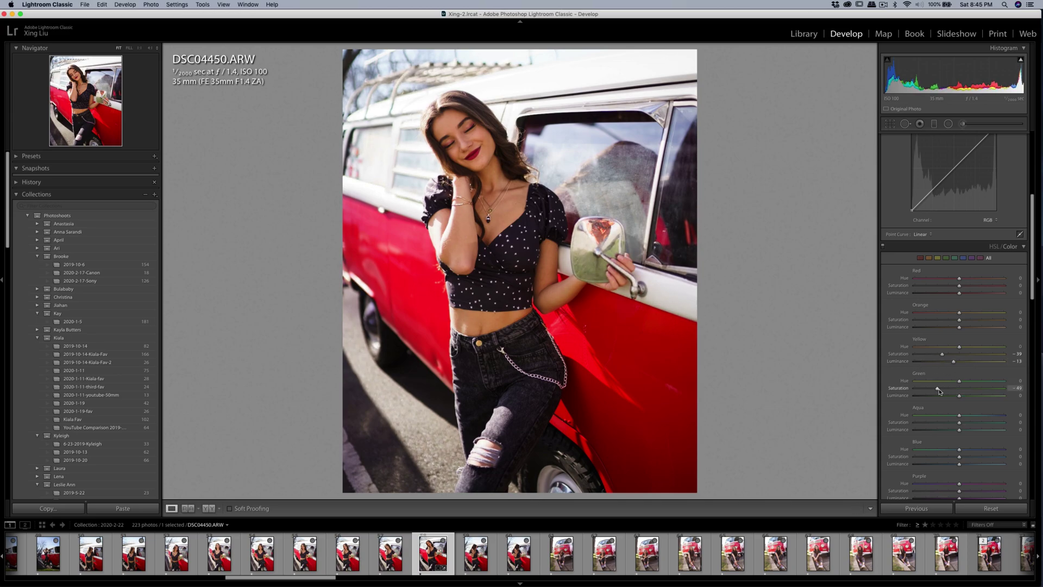
pyautogui.moveTo(942, 354); pyautogui.dragTo(946, 357)
pyautogui.scroll(6, 966, 159)
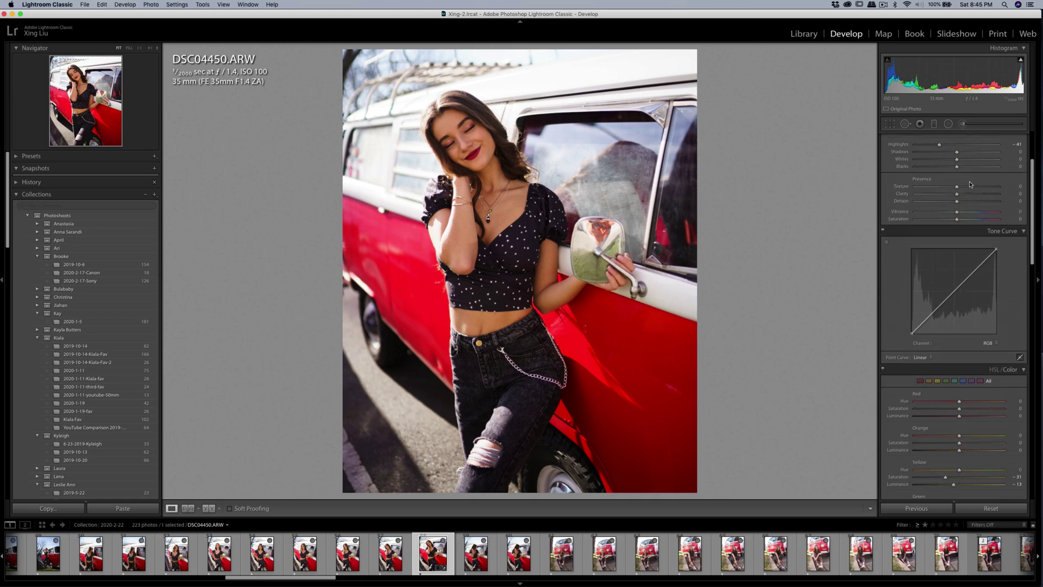
# Brush a Shadows adjustment with amount 16 over her face
pyautogui.click(962, 124)
pyautogui.click(950, 150)
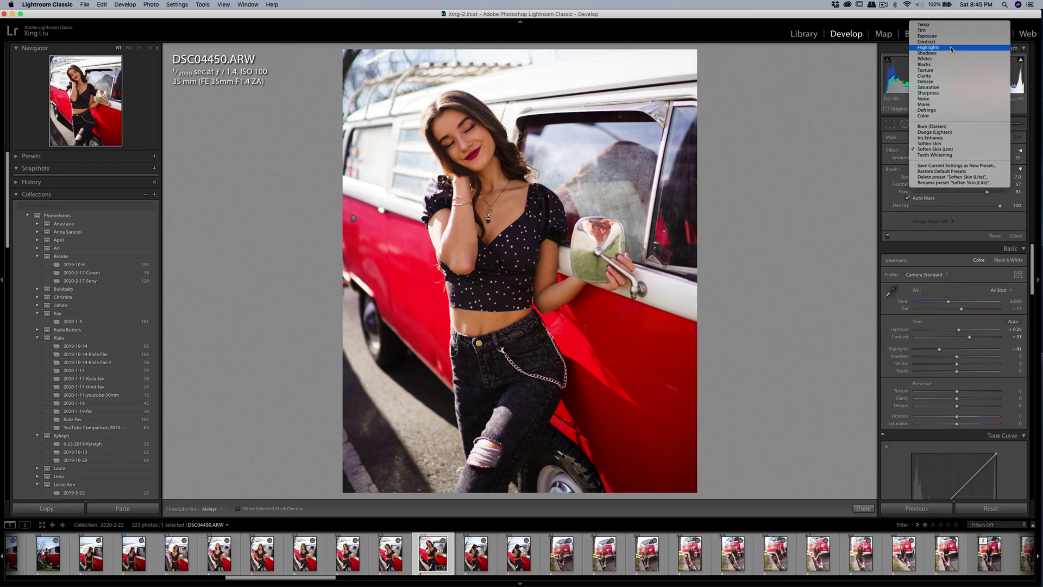
pyautogui.click(932, 53)
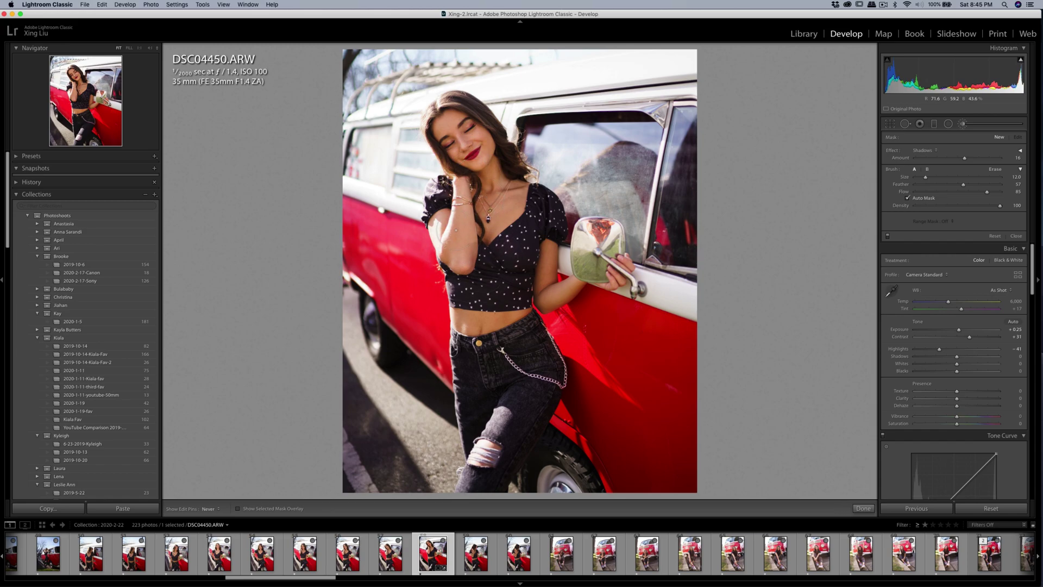
pyautogui.click(480, 161)
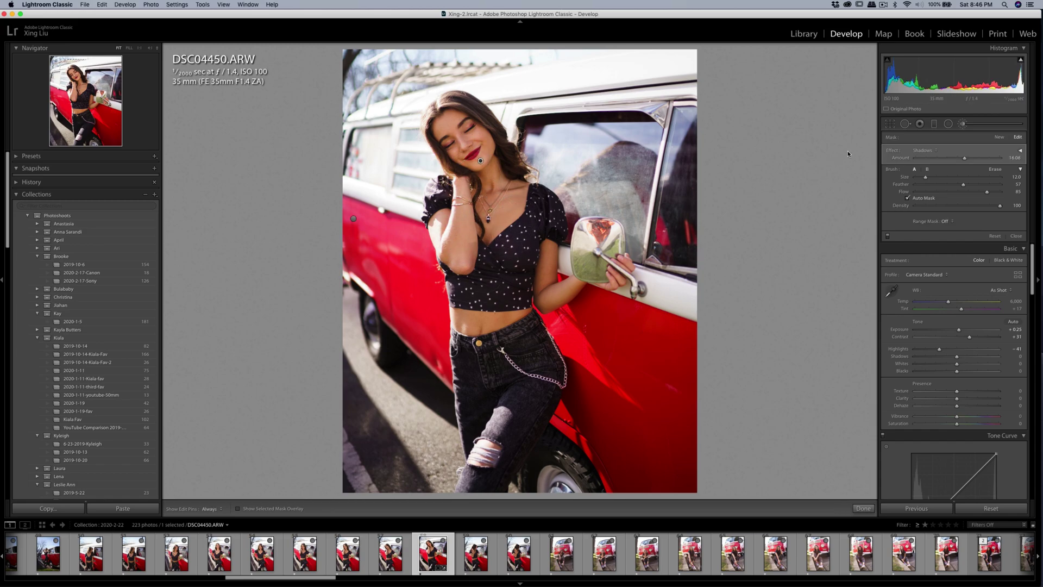
# Paint a separate Shadows brush mask with amount 16 over her dark top and raised arm, and set the photo's contrast to +37
pyautogui.click(1000, 137)
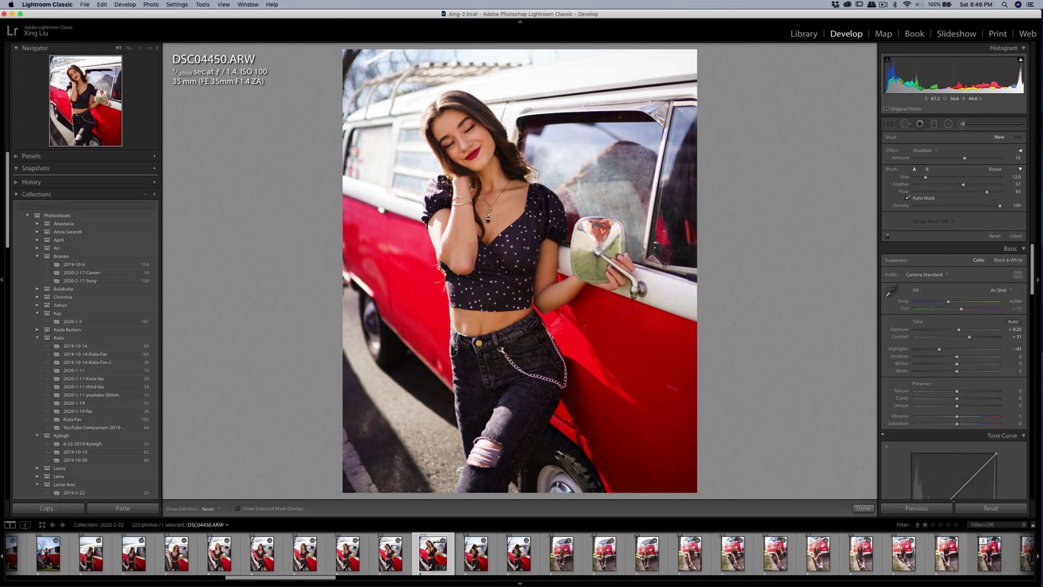
pyautogui.moveTo(524, 233)
pyautogui.mouseDown()
pyautogui.moveTo(479, 161)
pyautogui.moveTo(457, 167)
pyautogui.mouseUp()
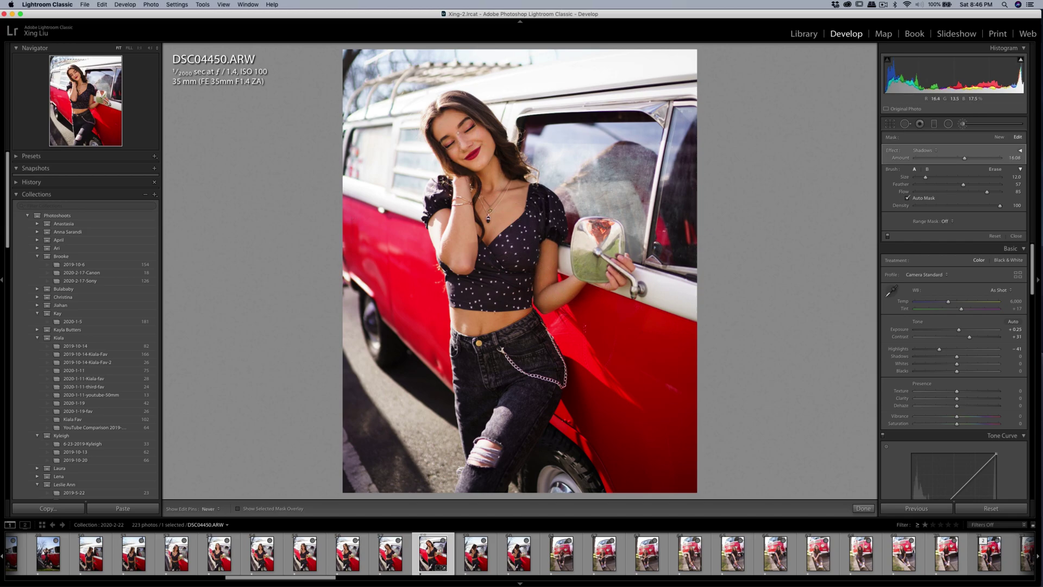
pyautogui.press('h')
pyautogui.click(968, 123)
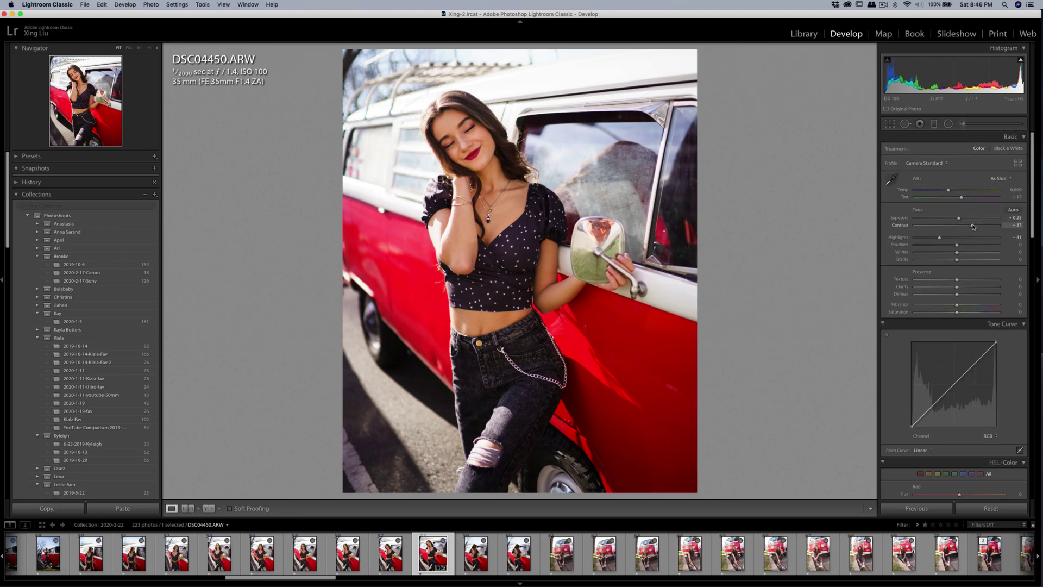
# Check her face up close and set the exposure to +0.30 and highlights to -54
pyautogui.click(473, 140)
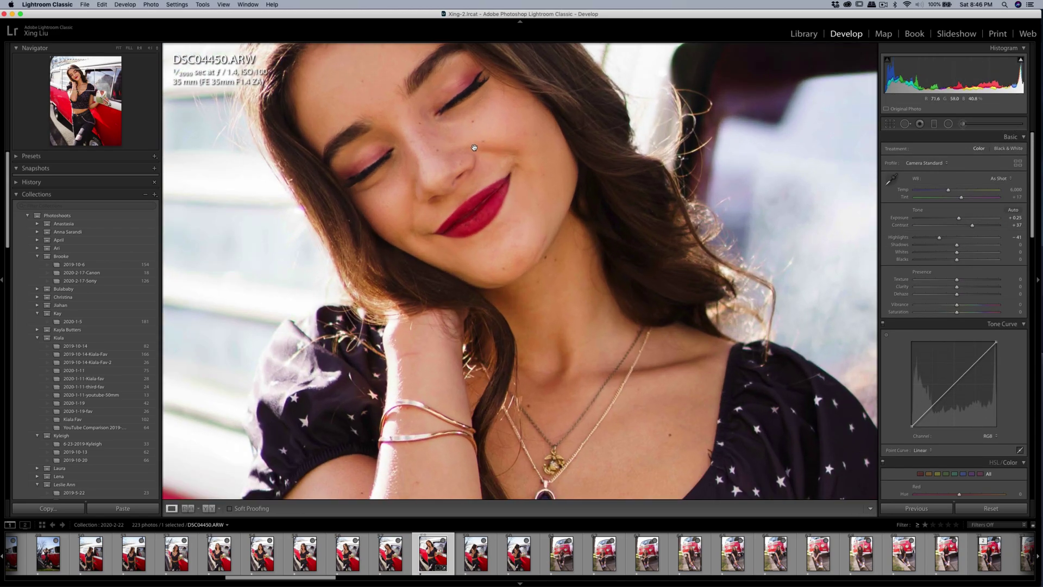
pyautogui.click(474, 147)
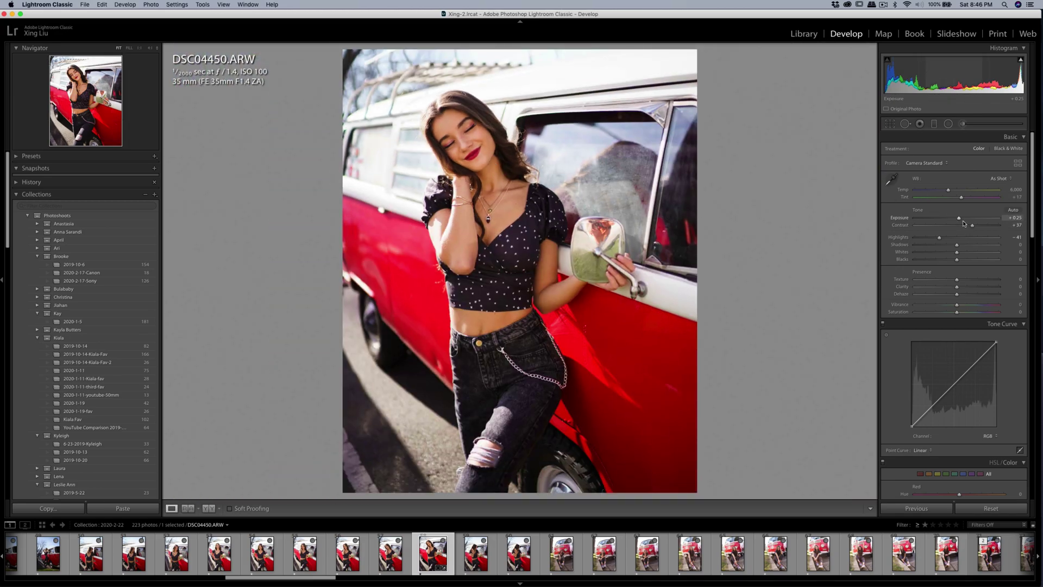
pyautogui.moveTo(962, 221); pyautogui.dragTo(935, 240)
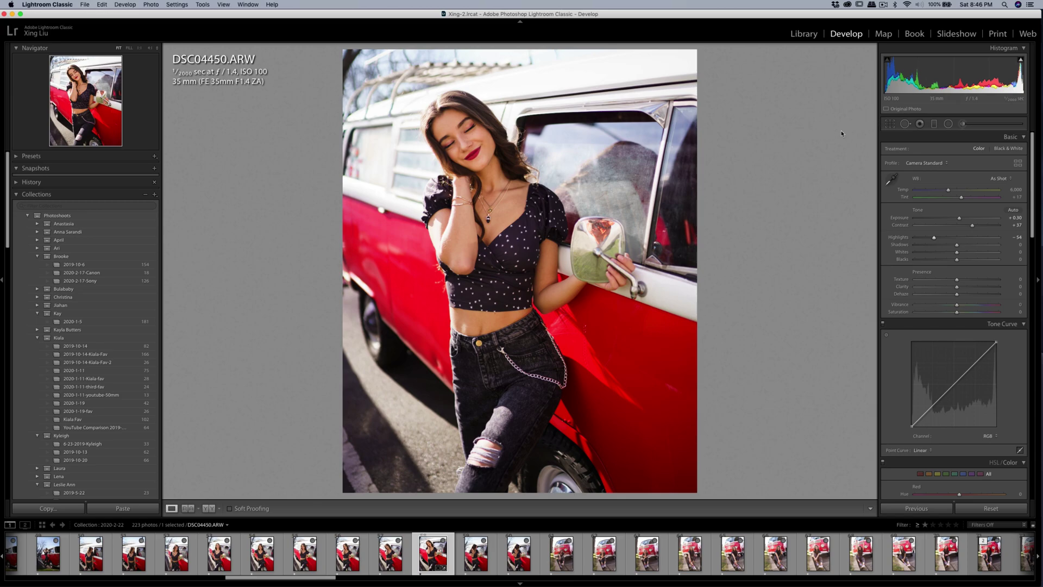
# Export DSC04450.ARW to the hard drive with the existing export settings
pyautogui.press('super+shift+e')
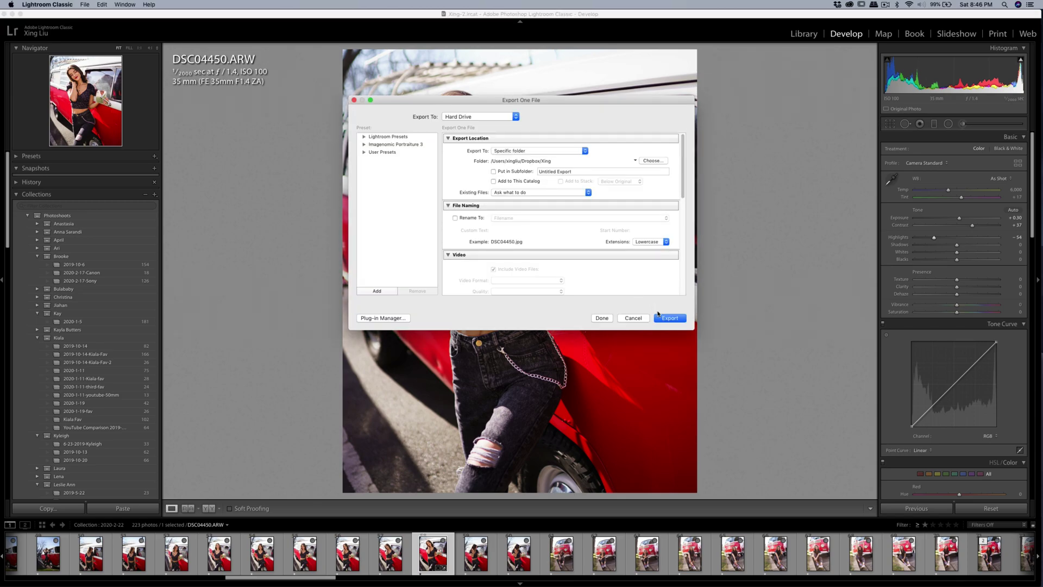
pyautogui.click(667, 321)
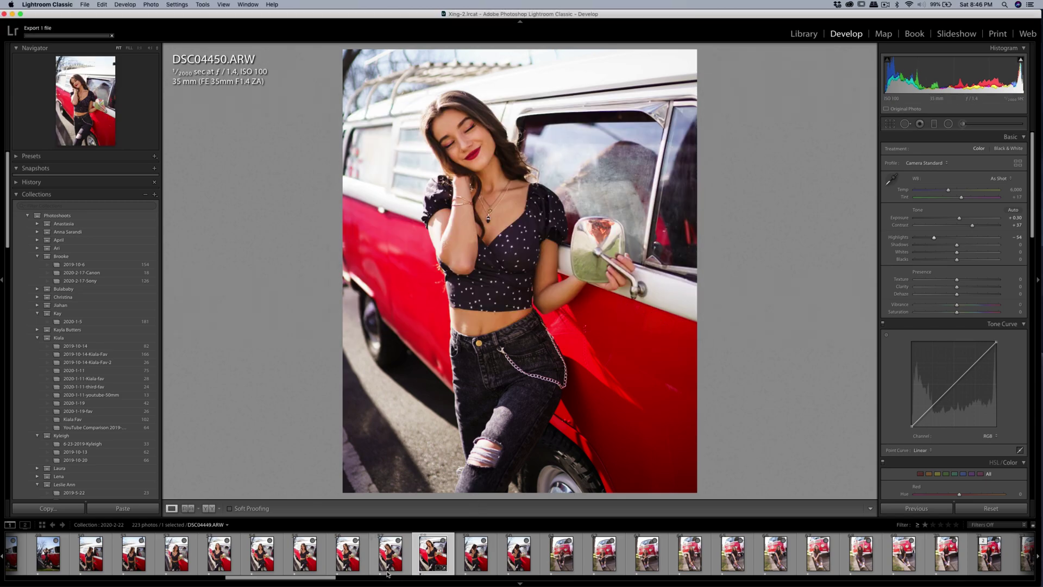
# Copy DSC04450.ARW's develop settings without crop, spot removal or local adjustments and paste them onto DSC04447.ARW
pyautogui.click(79, 509)
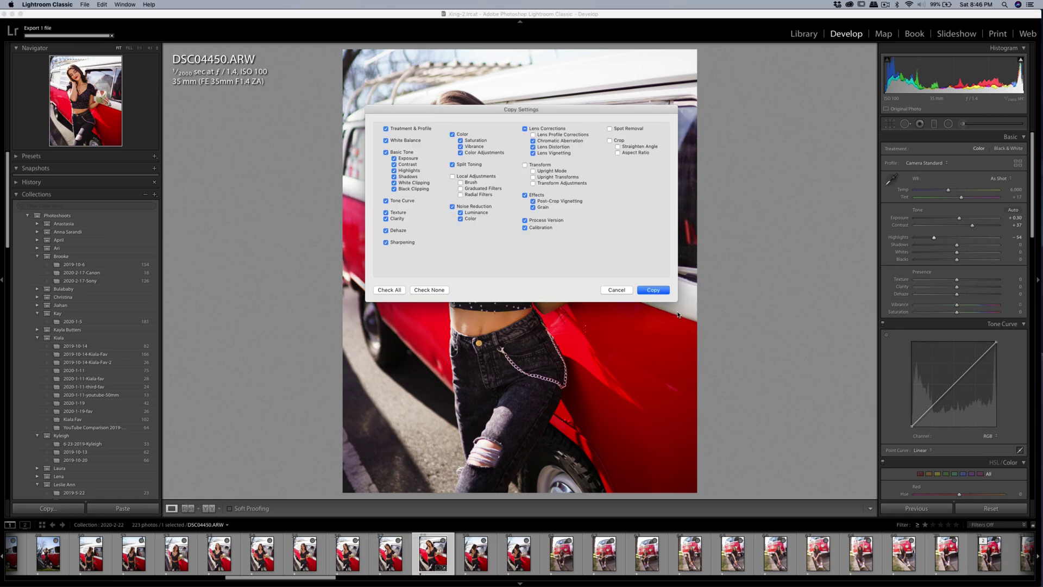
pyautogui.click(666, 314)
pyautogui.click(302, 558)
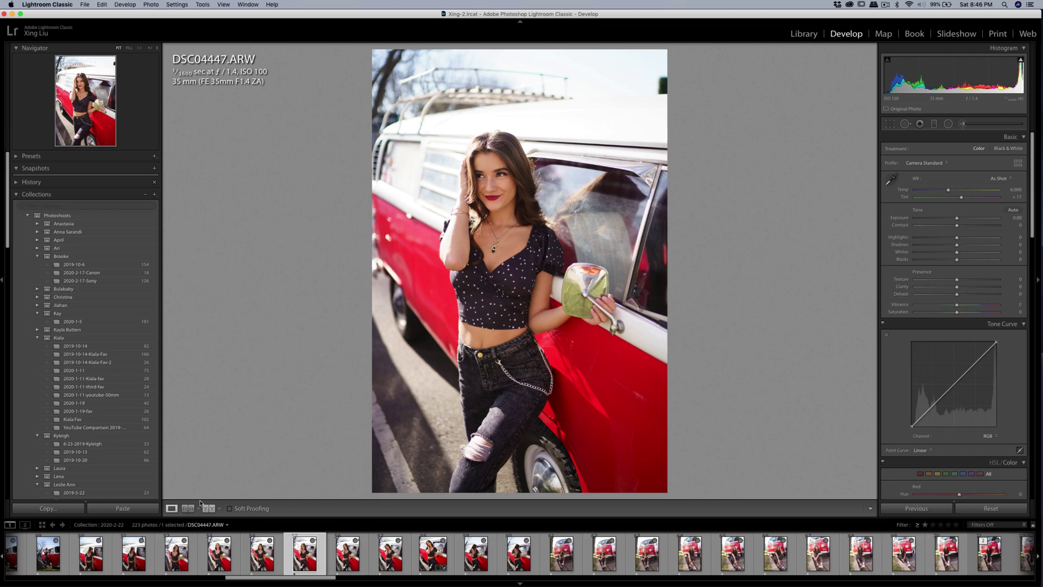
pyautogui.click(496, 181)
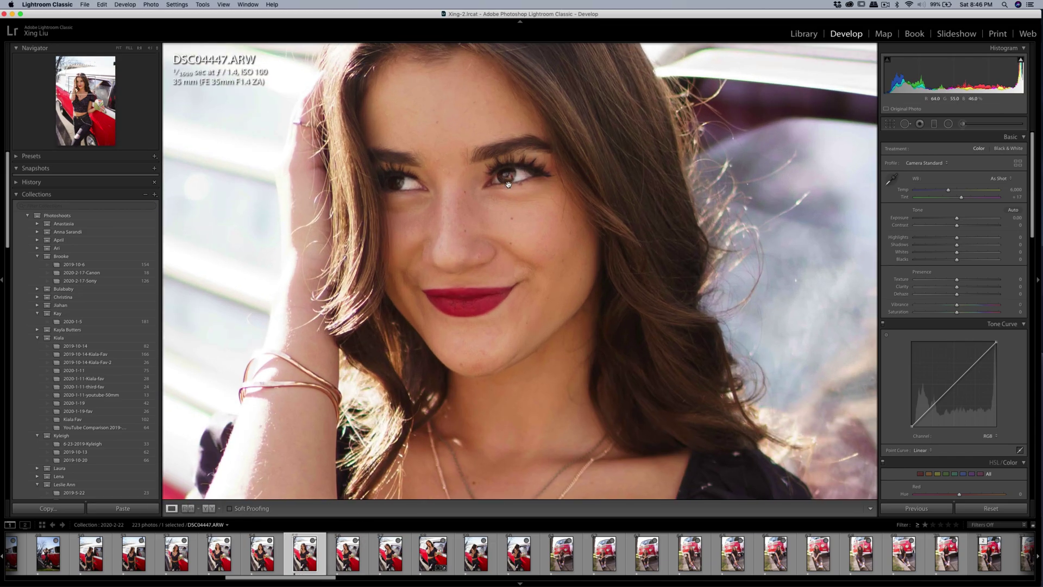
pyautogui.click(504, 179)
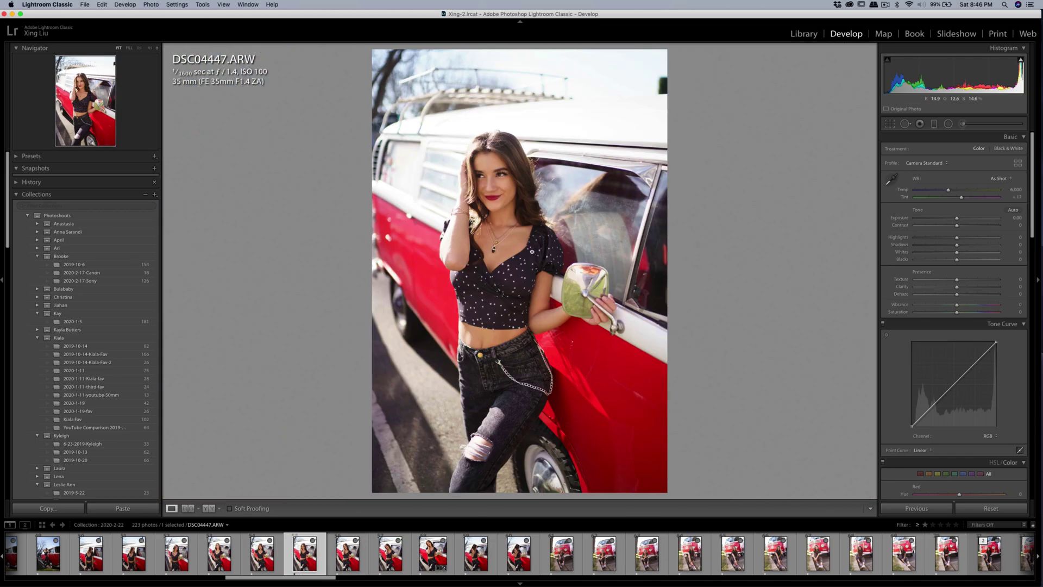
pyautogui.click(143, 510)
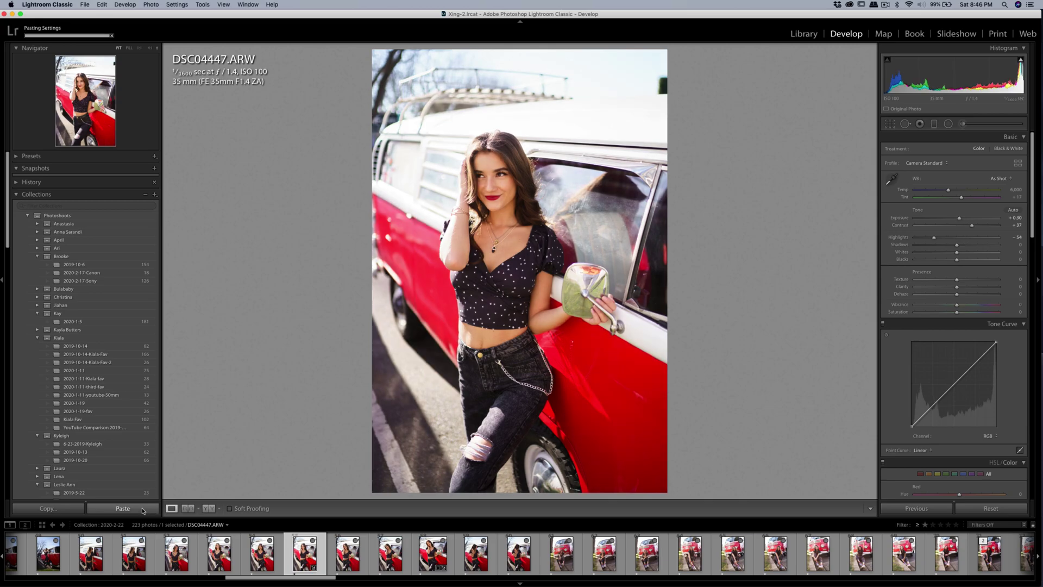
# Set DSC04447.ARW's exposure to -0.05 and contrast to +41, and lift the shadows on her face with an adjustment brush at amount 12
pyautogui.moveTo(959, 220); pyautogui.dragTo(955, 221)
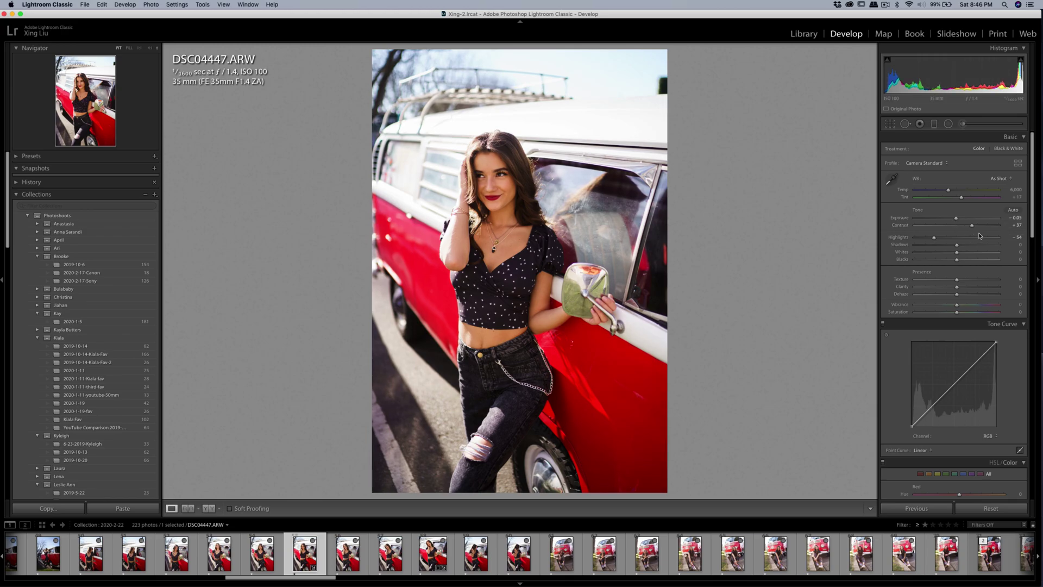
pyautogui.click(962, 123)
pyautogui.press('h')
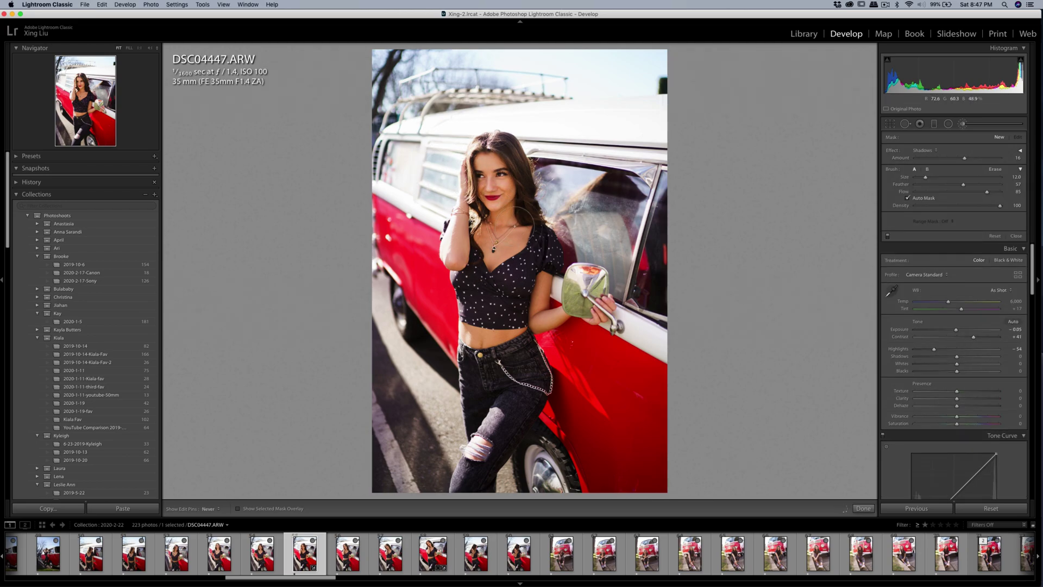
pyautogui.click(480, 209)
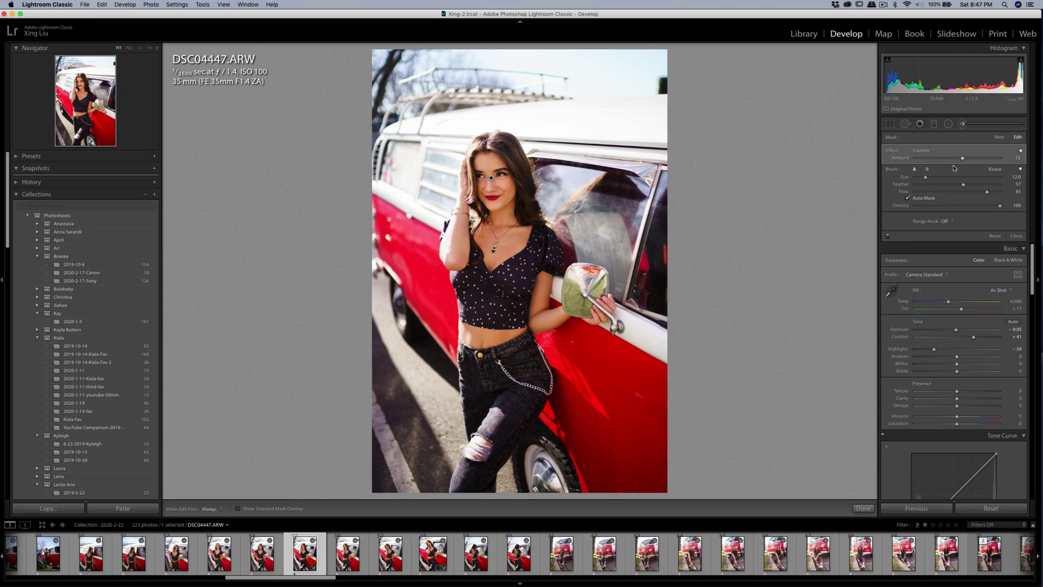
pyautogui.click(962, 124)
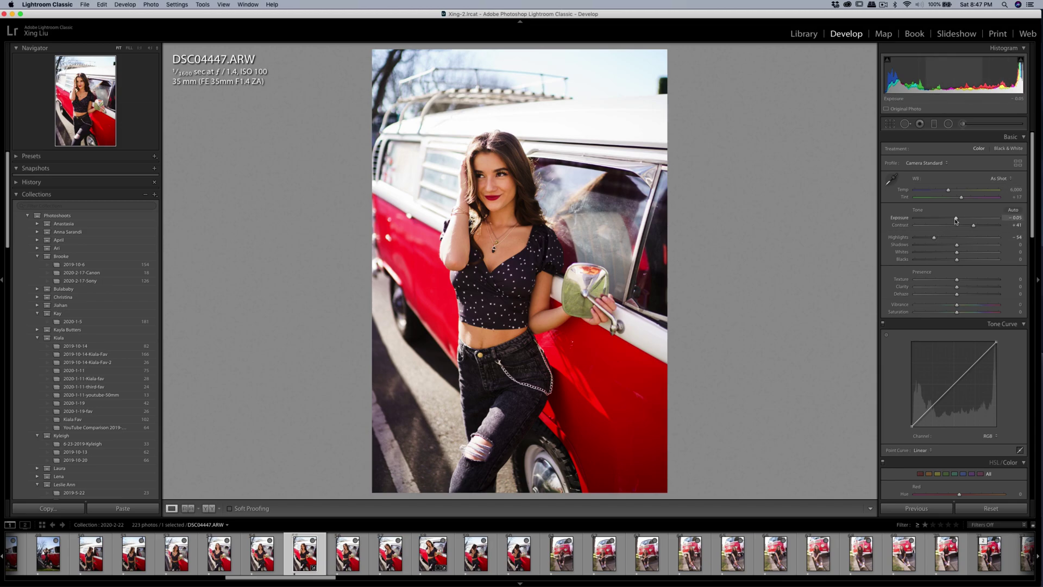
# Set DSC04447.ARW's exposure to -0.30 and brush lifted shadows over the lower part of her face at amount 16
pyautogui.moveTo(956, 218); pyautogui.dragTo(954, 220)
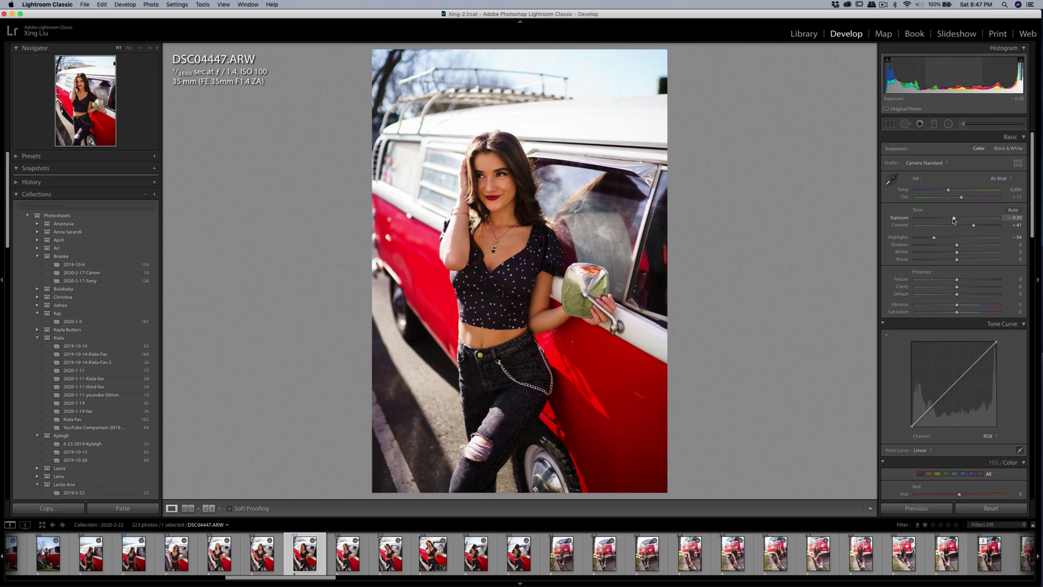
pyautogui.click(962, 124)
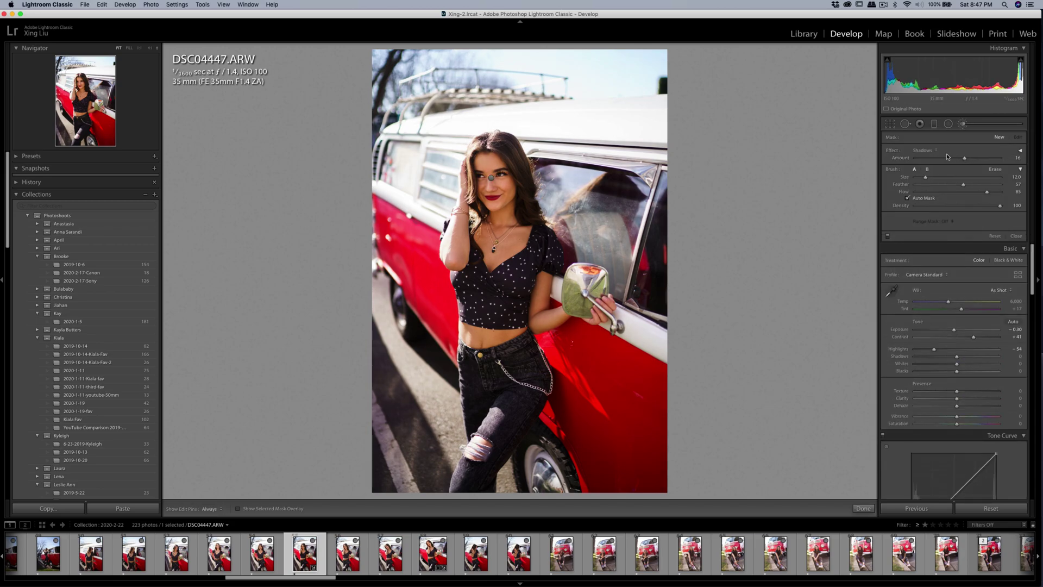
pyautogui.press('h')
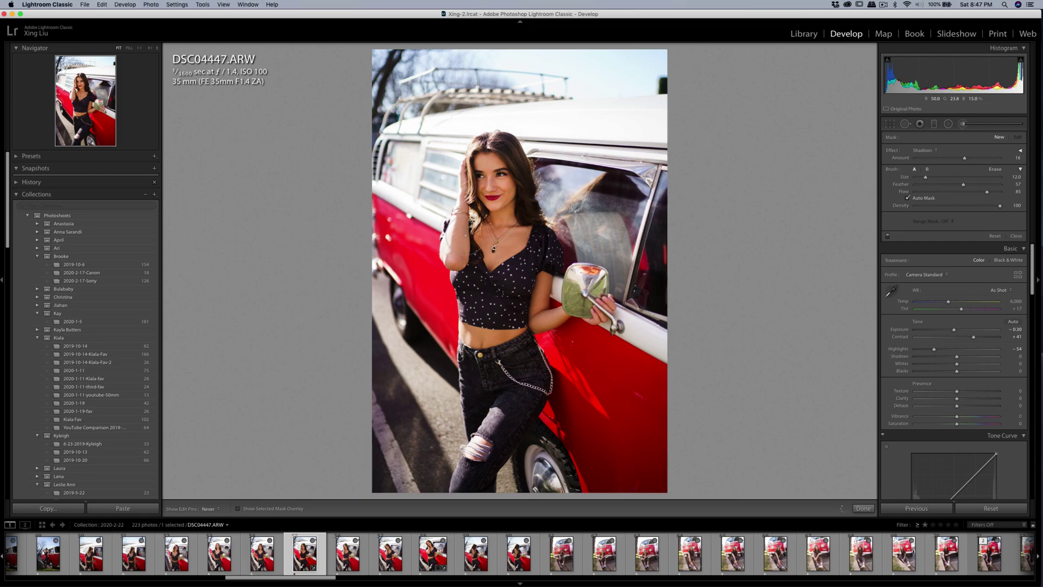
pyautogui.press('h')
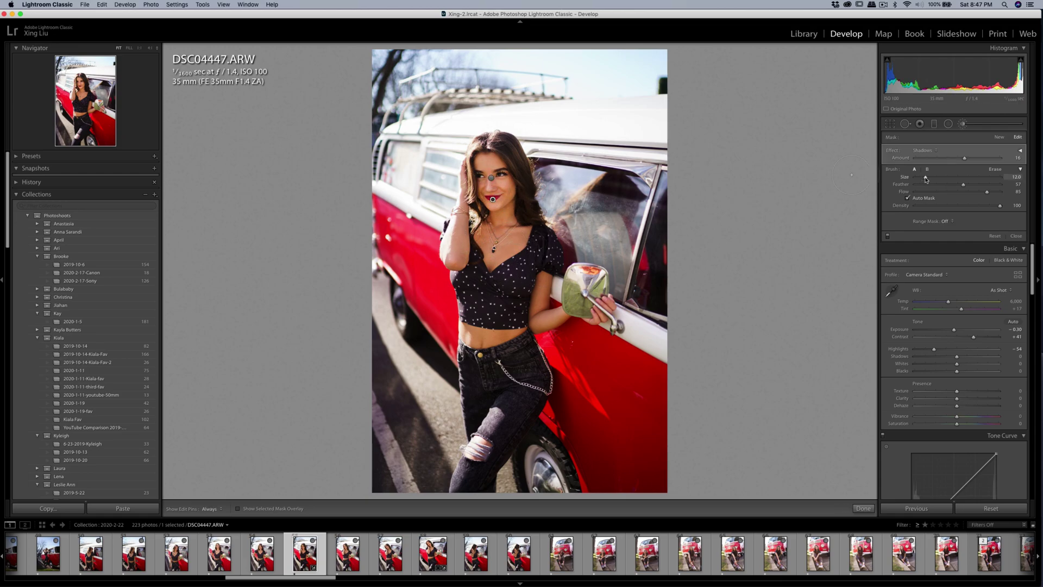
pyautogui.click(961, 126)
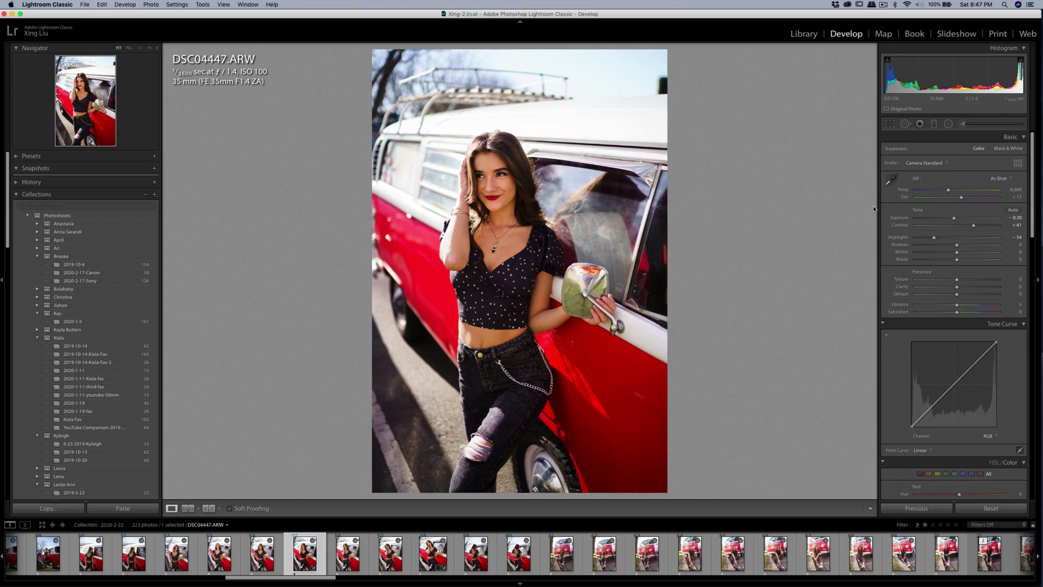
# Crop DSC04447.ARW slightly tighter in two passes, keeping the original aspect ratio
pyautogui.click(889, 124)
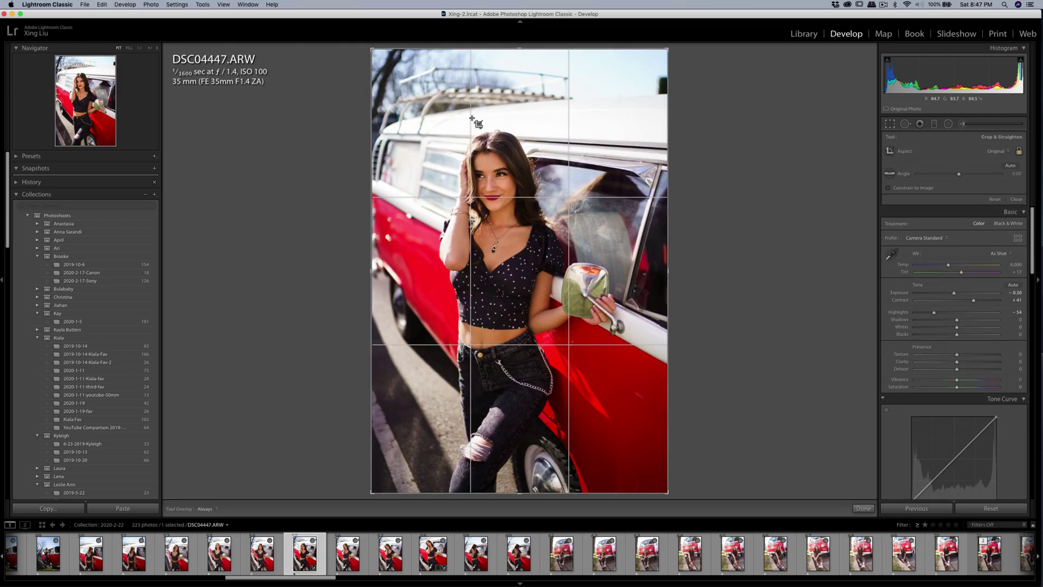
pyautogui.moveTo(373, 54); pyautogui.dragTo(367, 56)
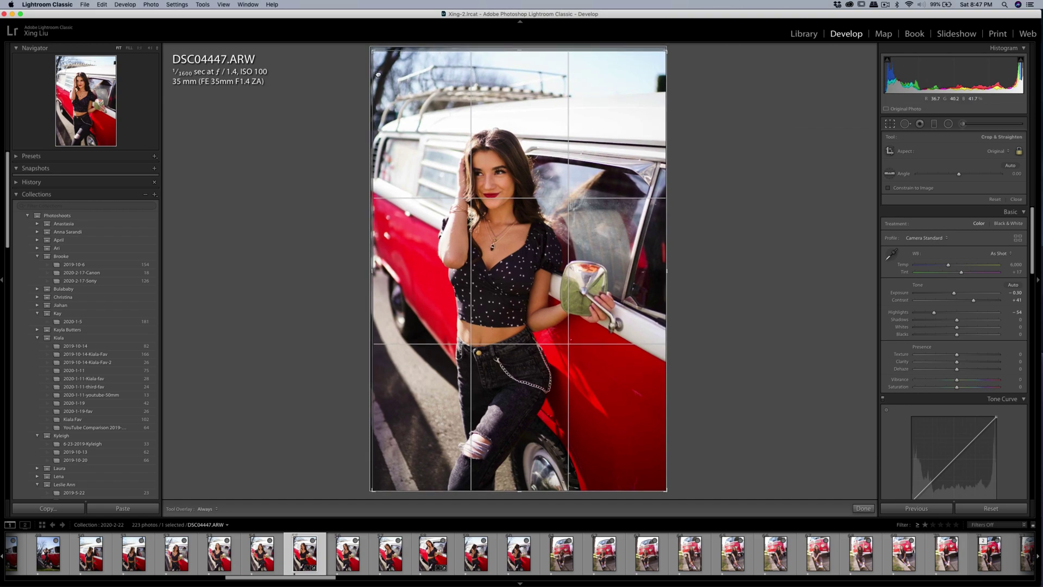
pyautogui.press('Return')
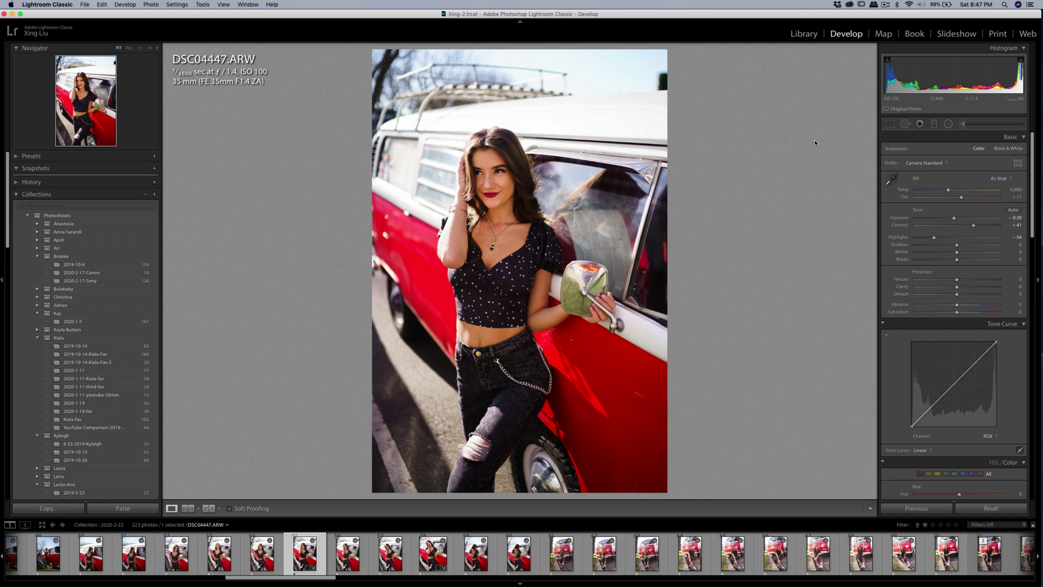
pyautogui.click(889, 125)
pyautogui.moveTo(371, 54); pyautogui.dragTo(365, 54)
pyautogui.press('Return')
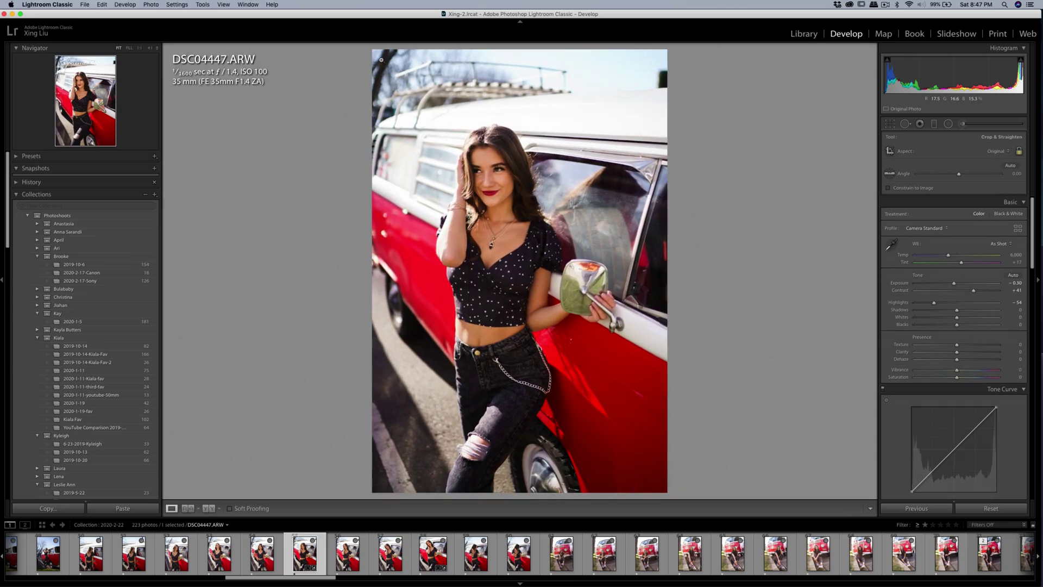
# Heal the two bright reflection spots on the red van side behind her elbow, sampling clean red paint
pyautogui.click(409, 200)
pyautogui.press('q')
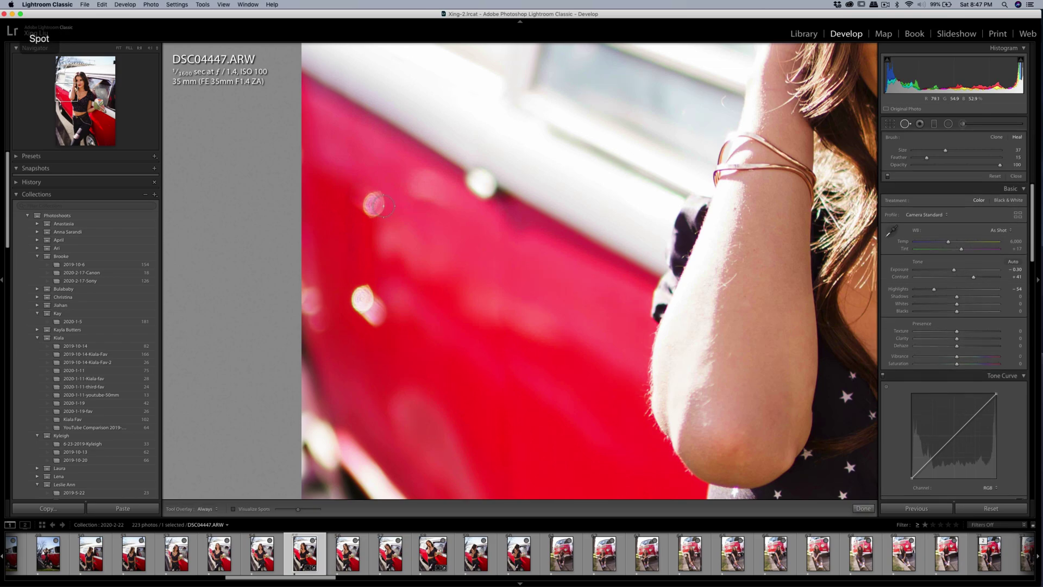
pyautogui.click(371, 204)
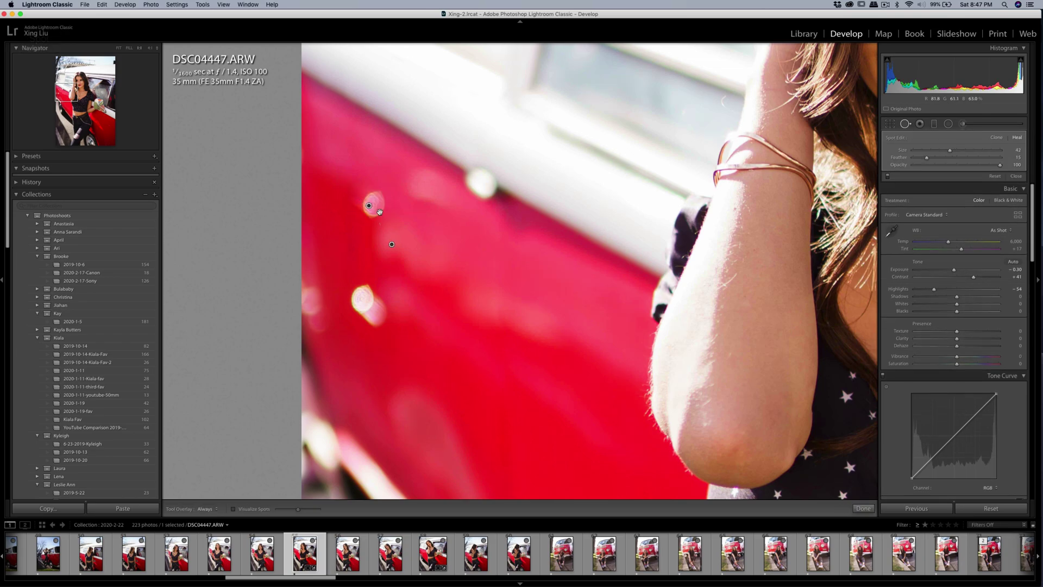
pyautogui.moveTo(401, 248)
pyautogui.mouseDown()
pyautogui.moveTo(407, 219)
pyautogui.moveTo(322, 166)
pyautogui.moveTo(327, 181)
pyautogui.mouseUp()
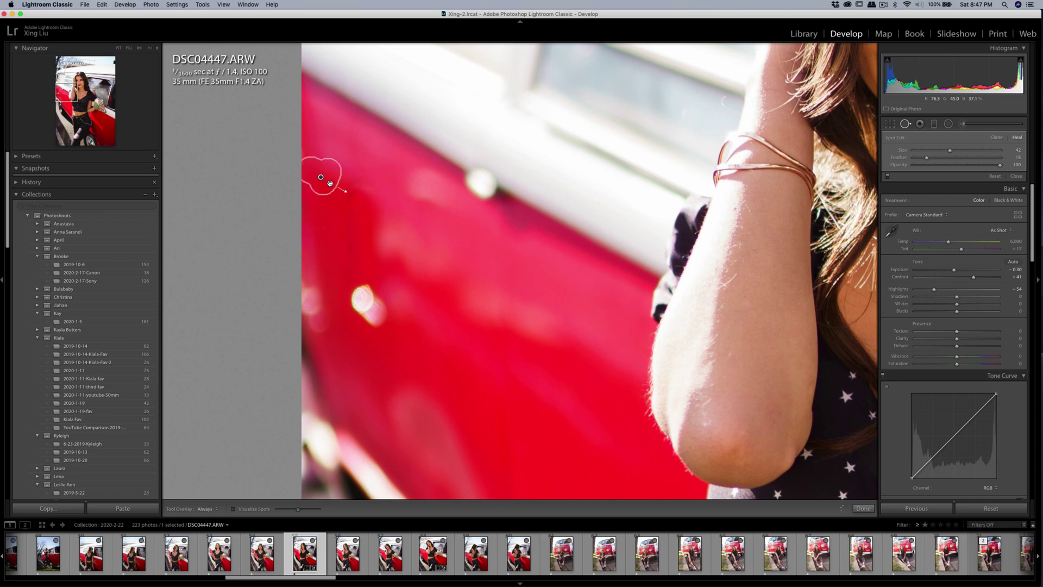
pyautogui.press('q')
pyautogui.press('q')
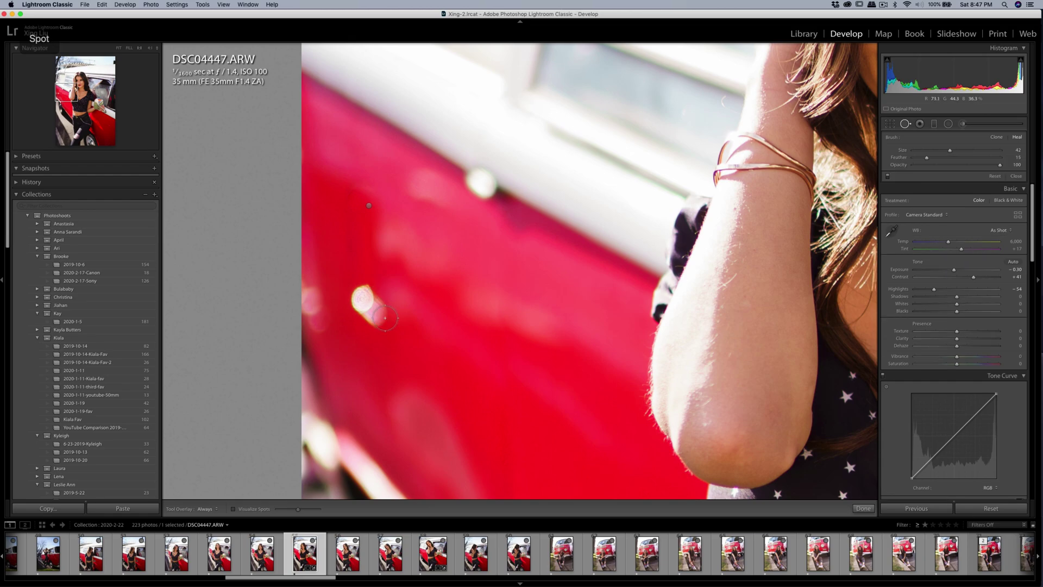
pyautogui.moveTo(384, 317); pyautogui.dragTo(364, 296)
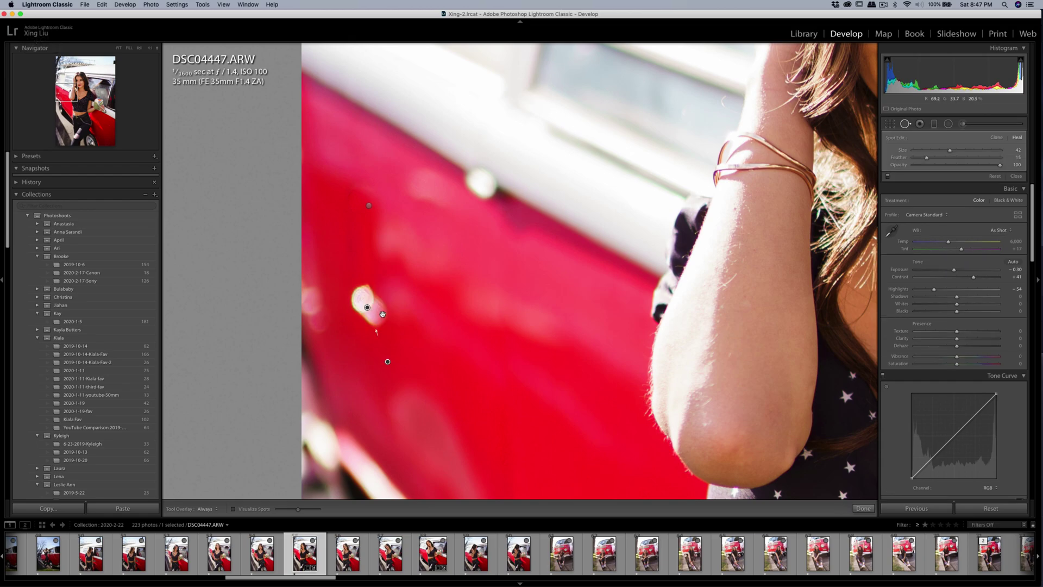
pyautogui.press('q')
pyautogui.click(442, 339)
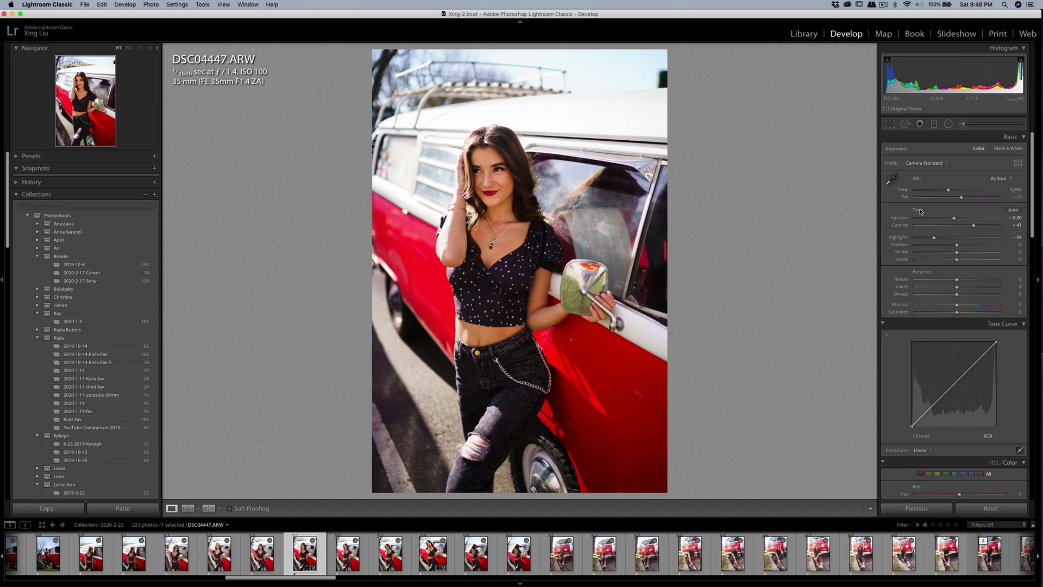
# Check the face brush adjustment, then cool the white balance temperature slightly and lower the highlights a little further
pyautogui.click(962, 125)
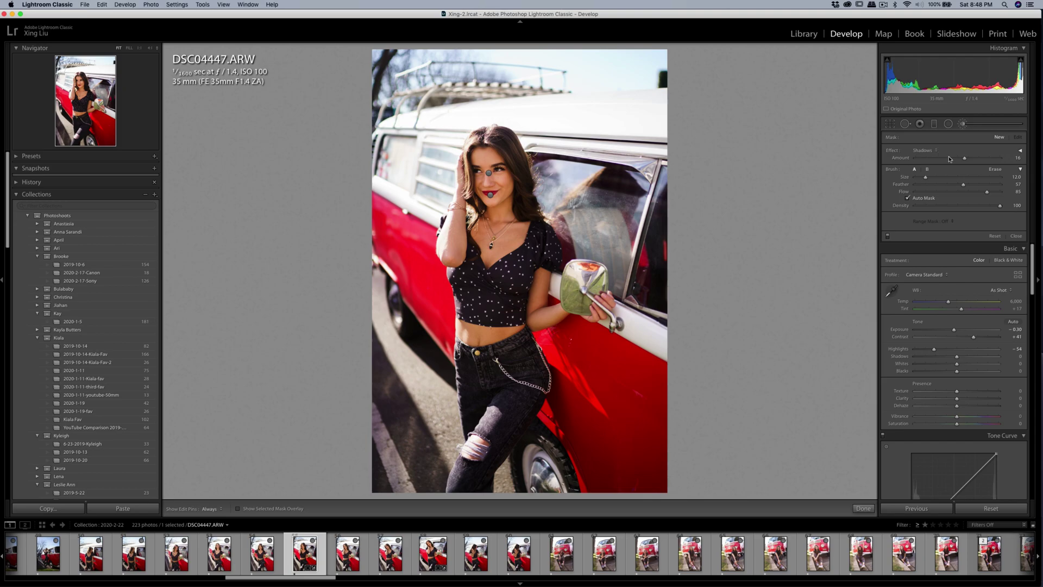
pyautogui.click(489, 174)
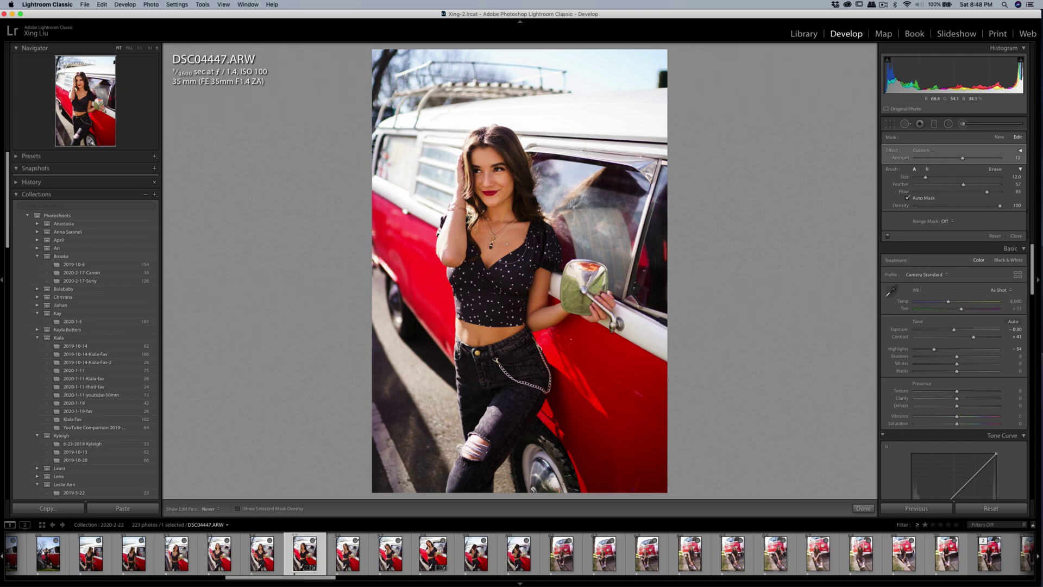
pyautogui.press('h')
pyautogui.click(962, 124)
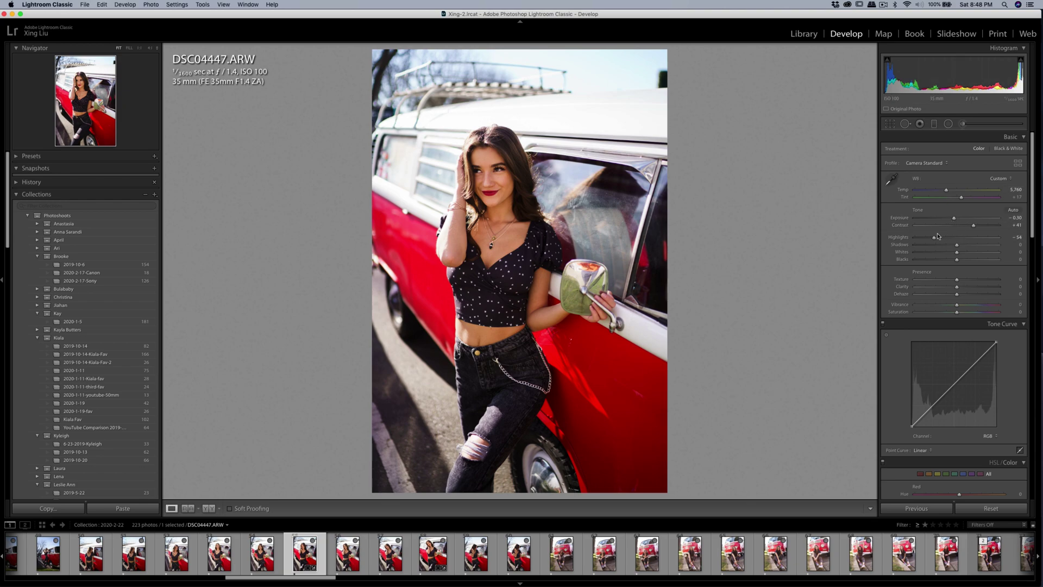
pyautogui.moveTo(935, 238); pyautogui.dragTo(931, 240)
# Set the sharpening amount to 48 and trim the crop slightly closer around the woman
pyautogui.scroll(-10, 979, 257)
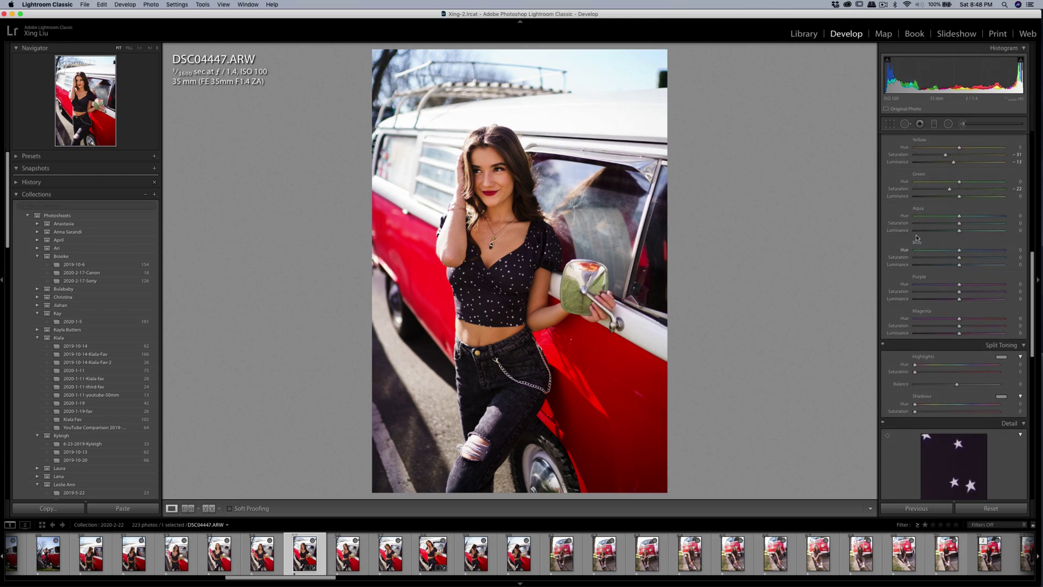
pyautogui.scroll(-5, 939, 310)
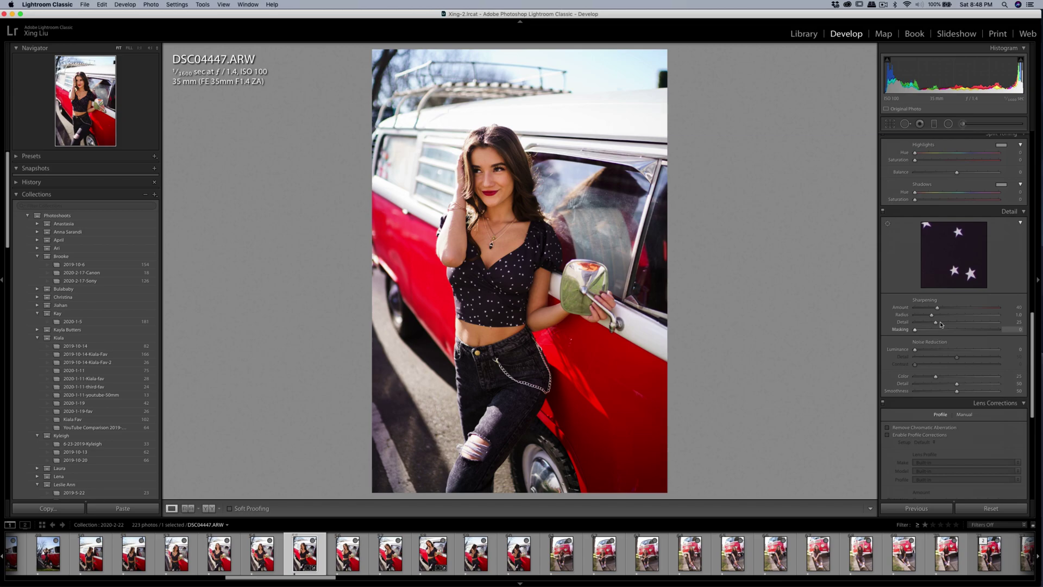
pyautogui.moveTo(939, 310); pyautogui.dragTo(942, 309)
pyautogui.click(889, 124)
pyautogui.moveTo(666, 50); pyautogui.dragTo(663, 55)
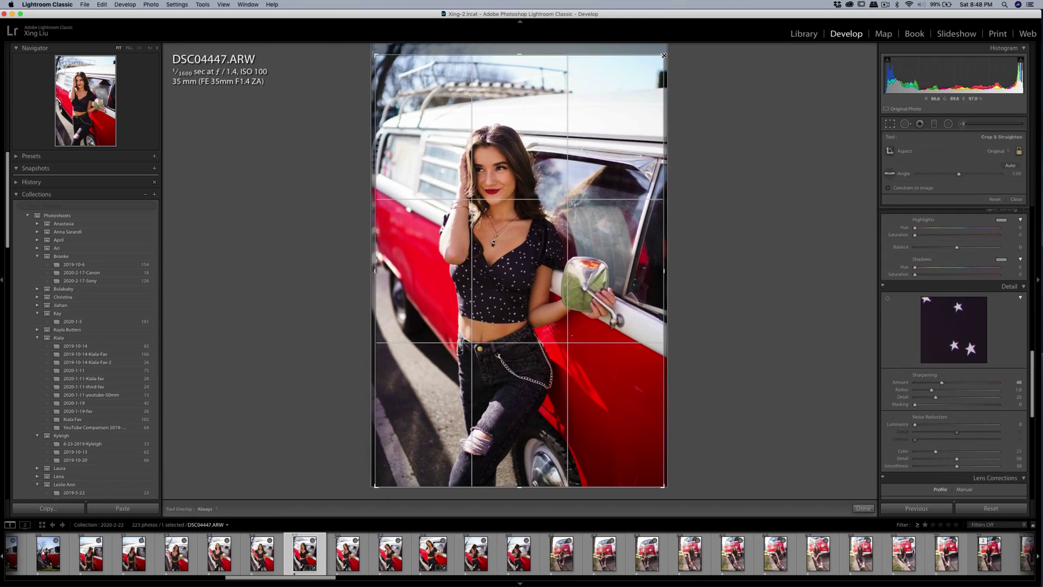
pyautogui.press('Return')
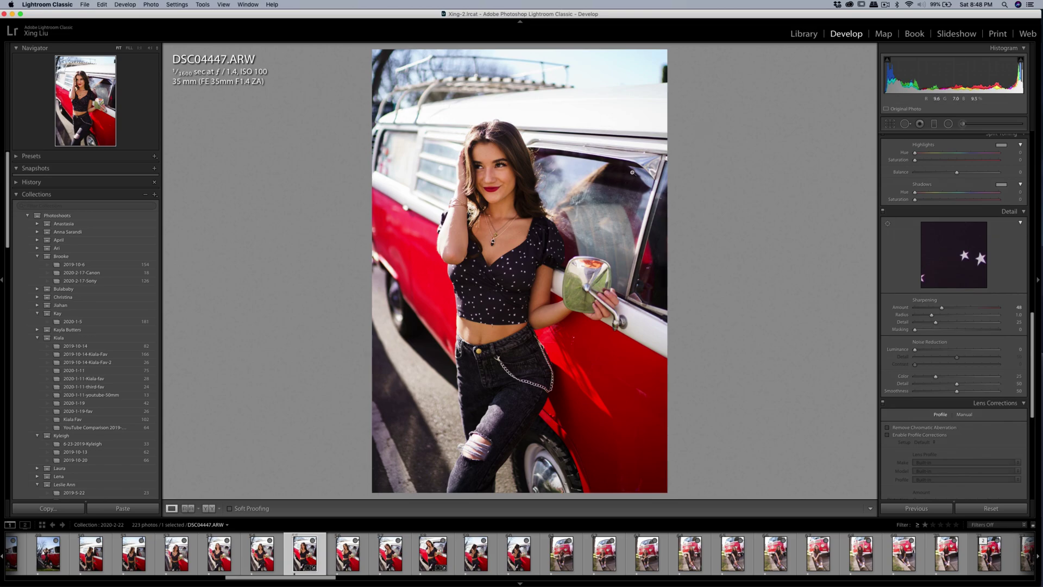
# Export DSC04447.ARW to the hard drive with the existing export settings
pyautogui.press('super+shift+e')
pyautogui.click(670, 318)
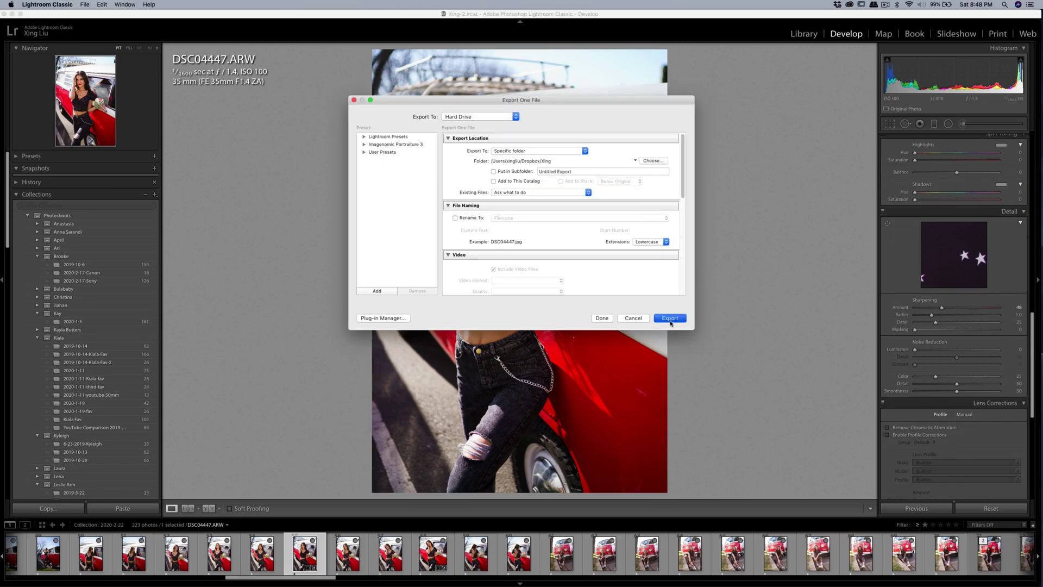
# Open a TIFF copy of DSC04447.ARW with the current adjustments in the Portraiture 3 plug-in
pyautogui.rightClick(545, 210)
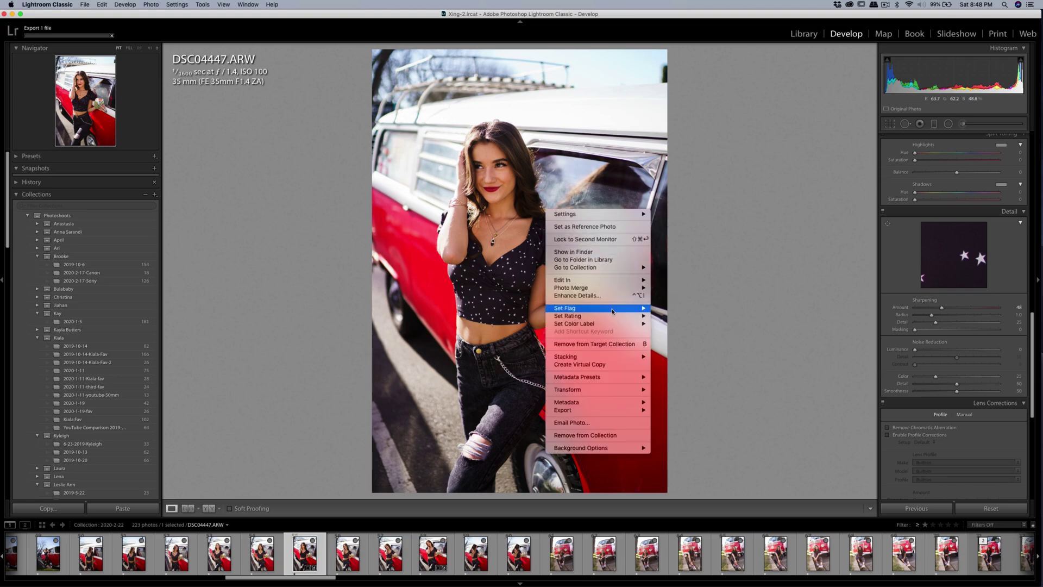
pyautogui.moveTo(614, 280)
pyautogui.click(686, 299)
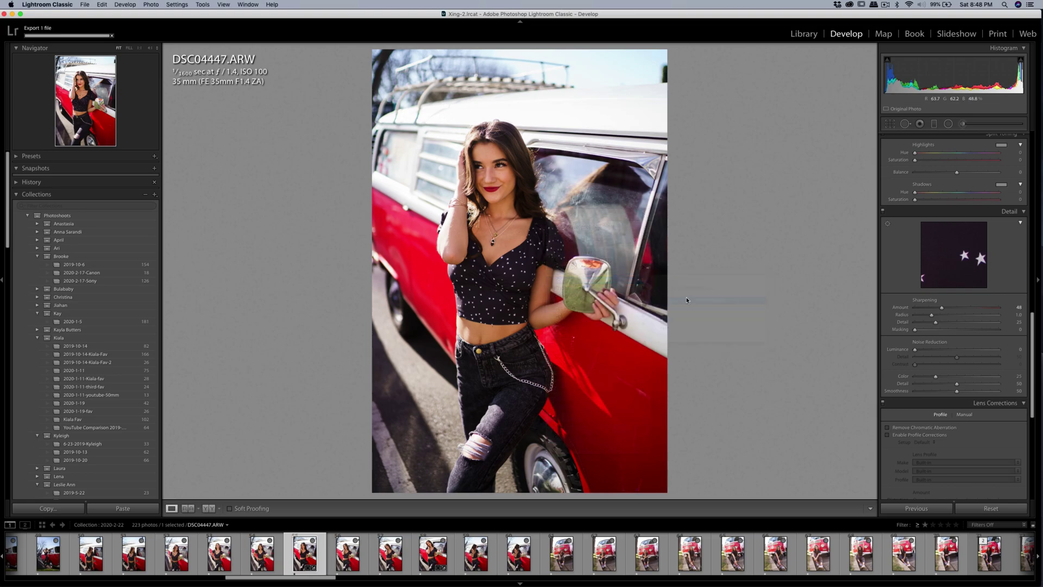
pyautogui.click(665, 204)
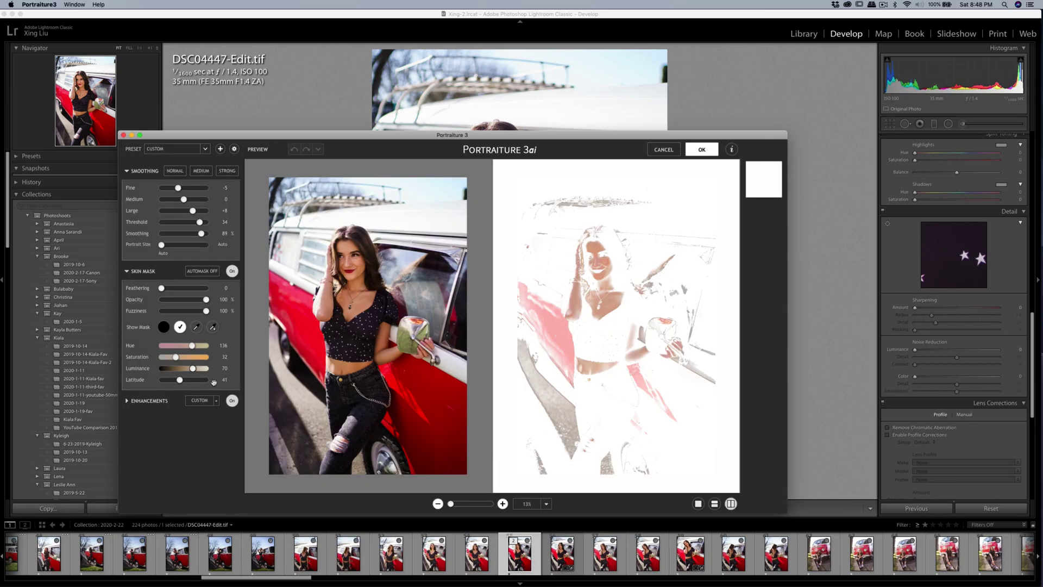
# Sample her facial skin for the mask with latitude 75, apply the skin smoothing and check her face up close
pyautogui.click(196, 326)
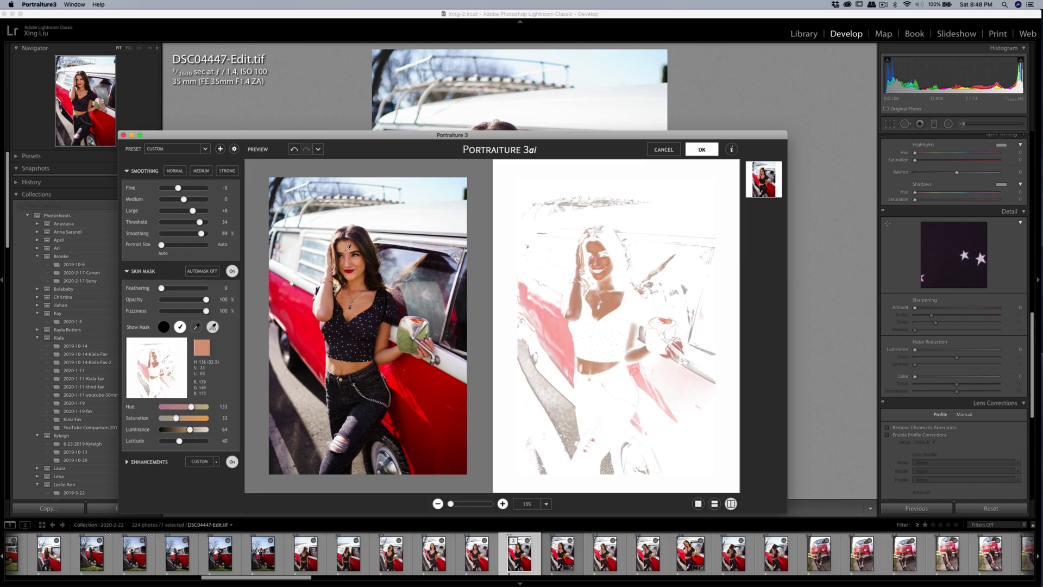
pyautogui.click(349, 245)
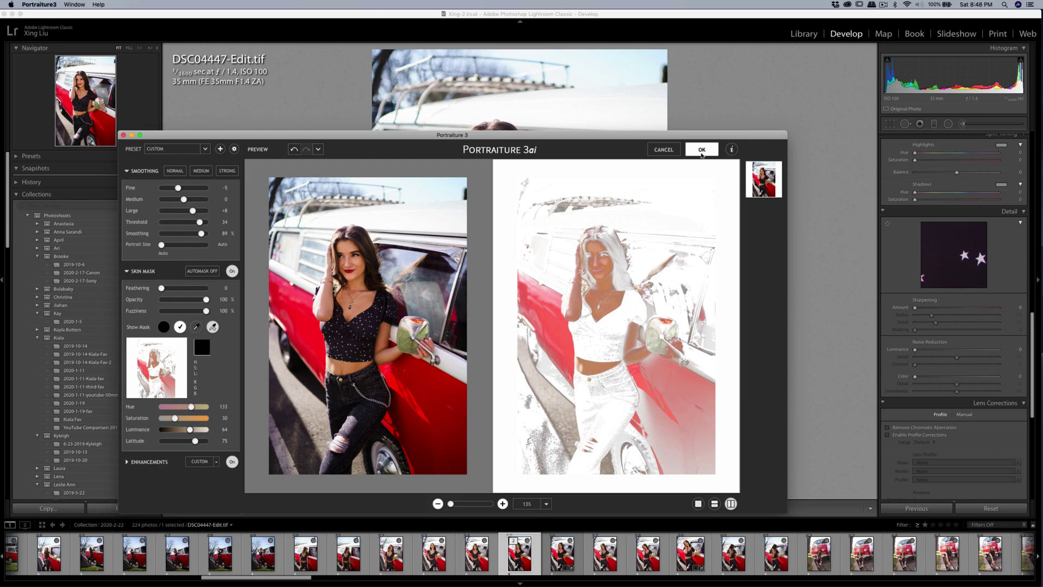
pyautogui.click(702, 151)
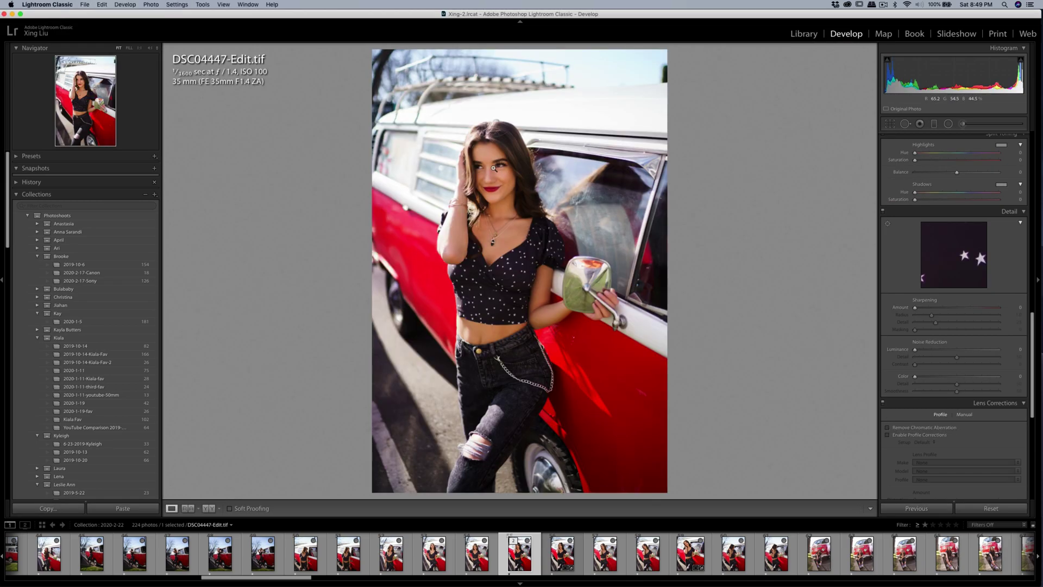
pyautogui.click(493, 169)
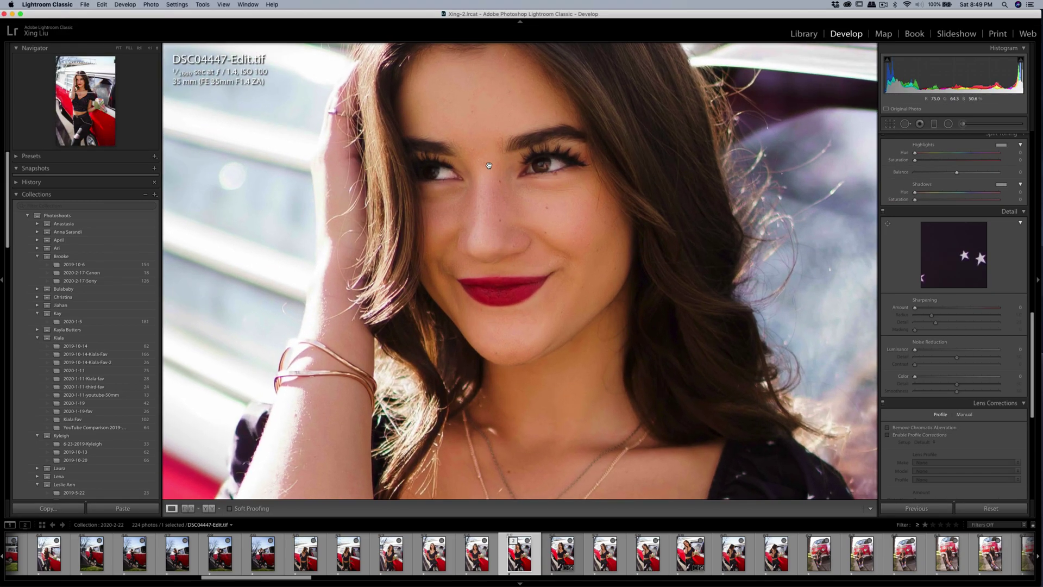
pyautogui.click(505, 173)
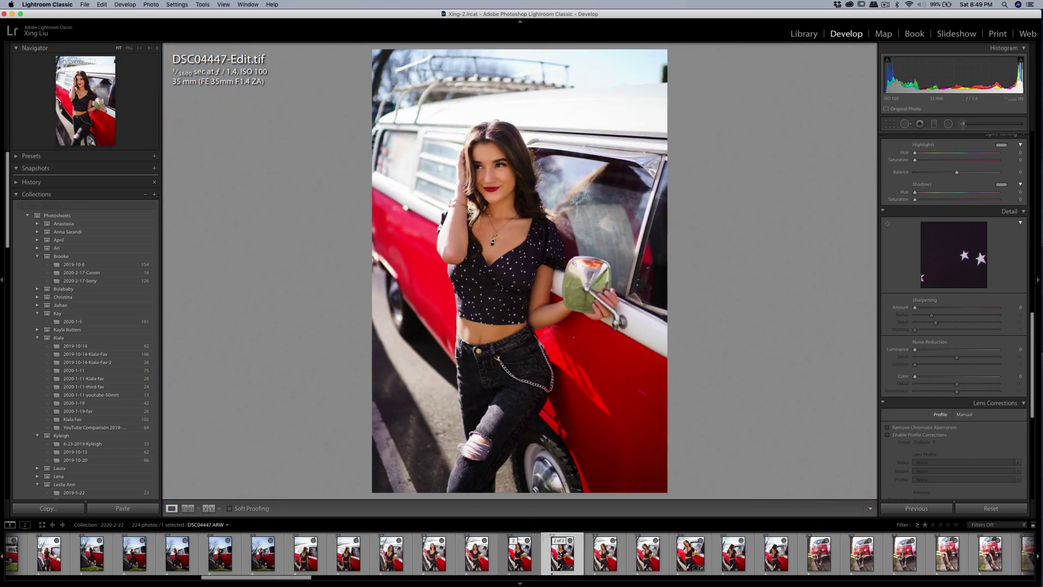
# Browse the earlier van shots from DSC04445.ARW back to DSC04412.ARW for the next photo to edit
pyautogui.click(473, 557)
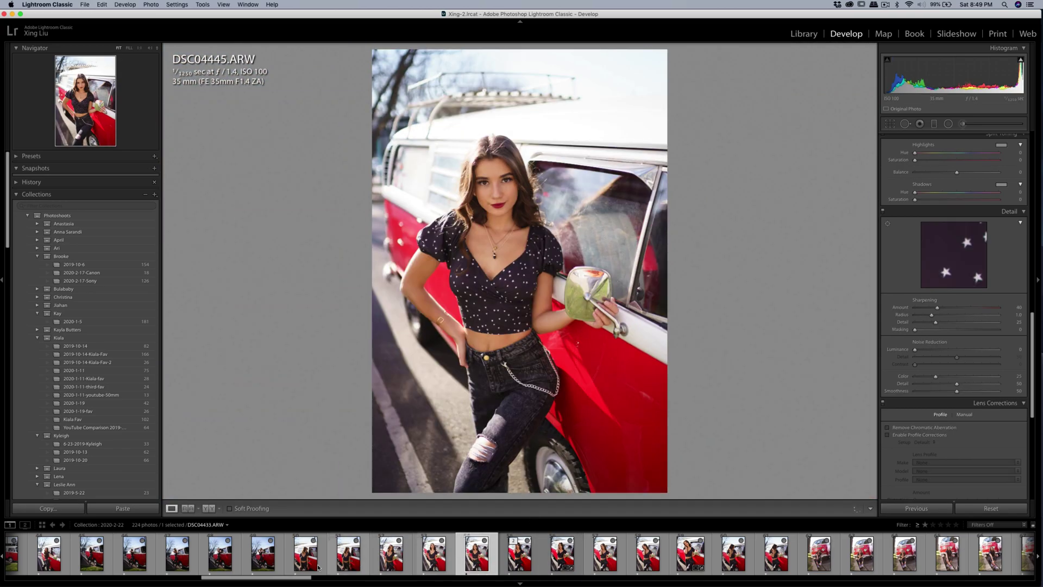
pyautogui.click(262, 559)
pyautogui.click(222, 568)
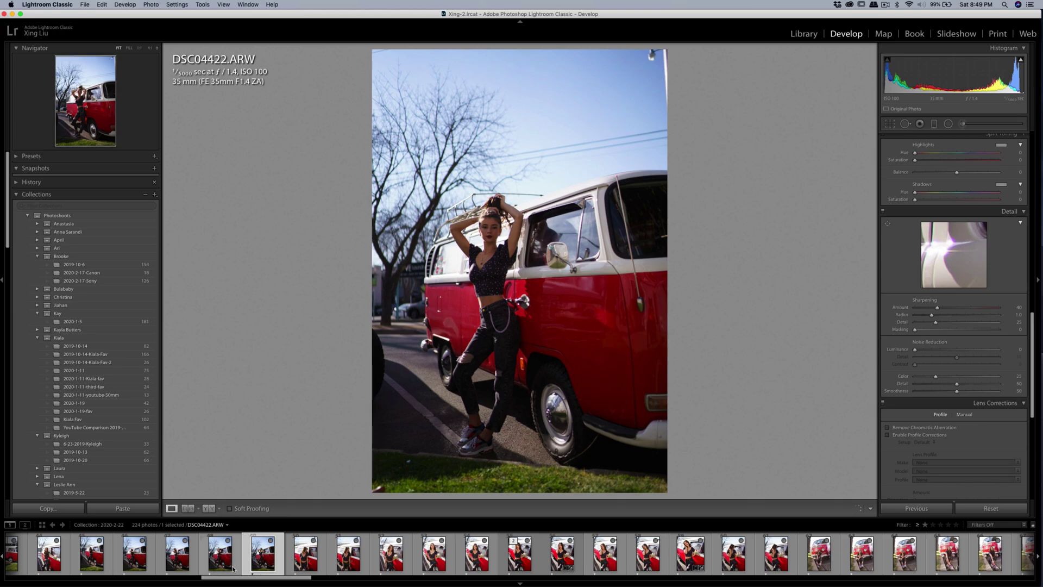
pyautogui.click(177, 565)
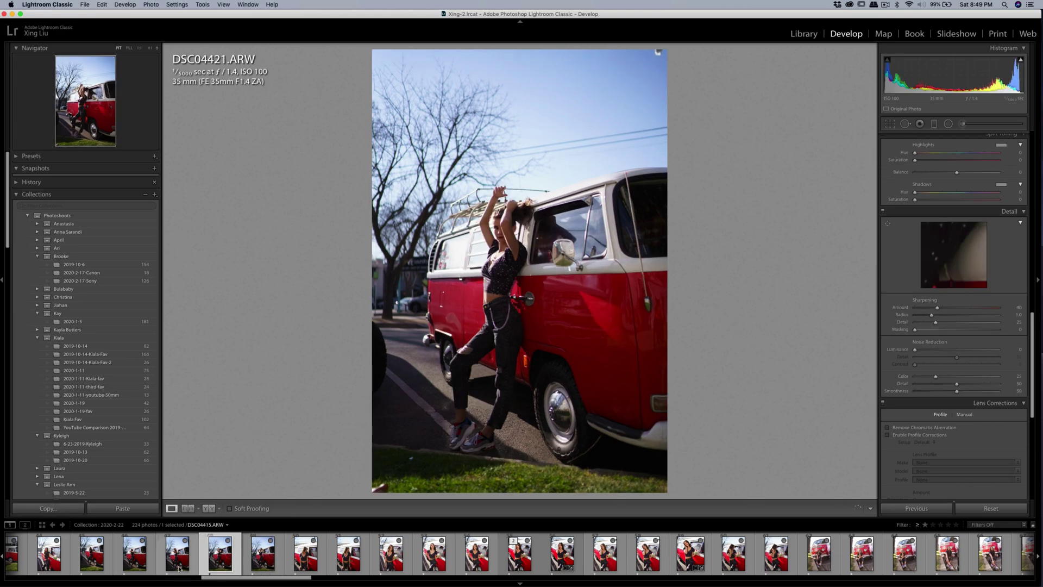
pyautogui.click(137, 562)
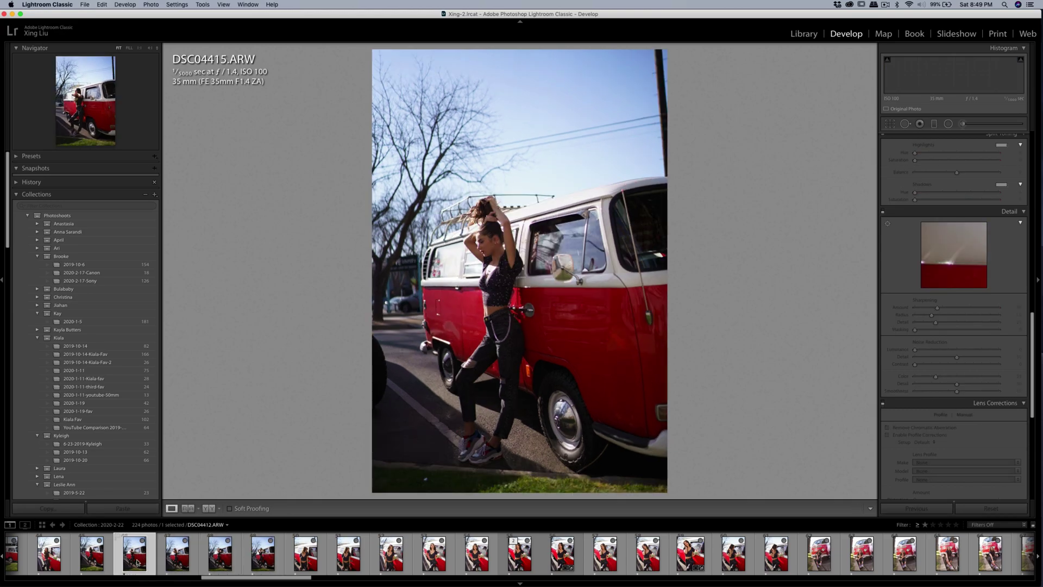
# Compare the neighbouring van shots DSC04402.ARW and DSC04412.ARW, and open DSC04415.ARW for editing
pyautogui.click(97, 555)
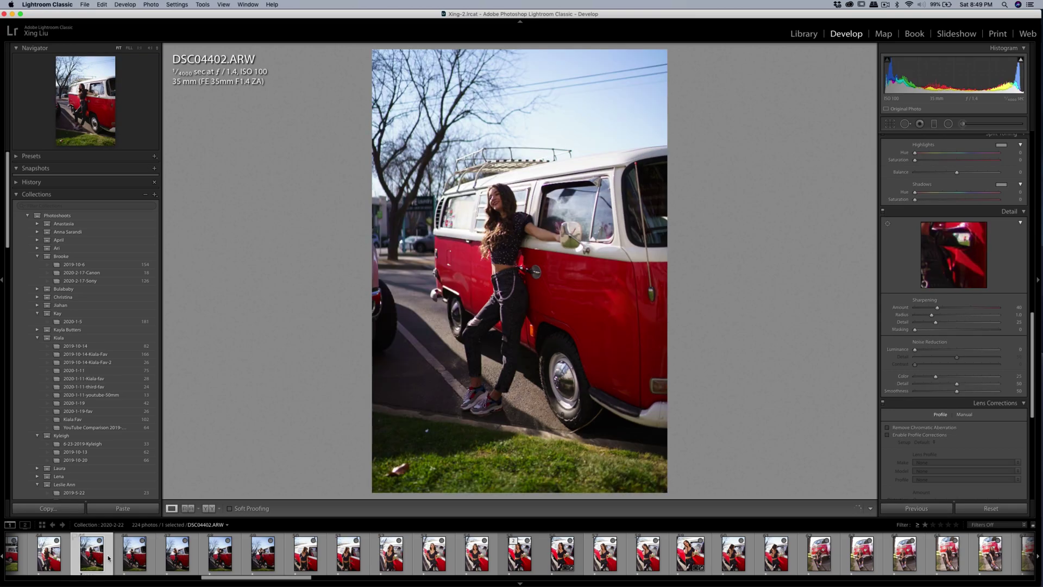
pyautogui.click(130, 558)
pyautogui.click(166, 557)
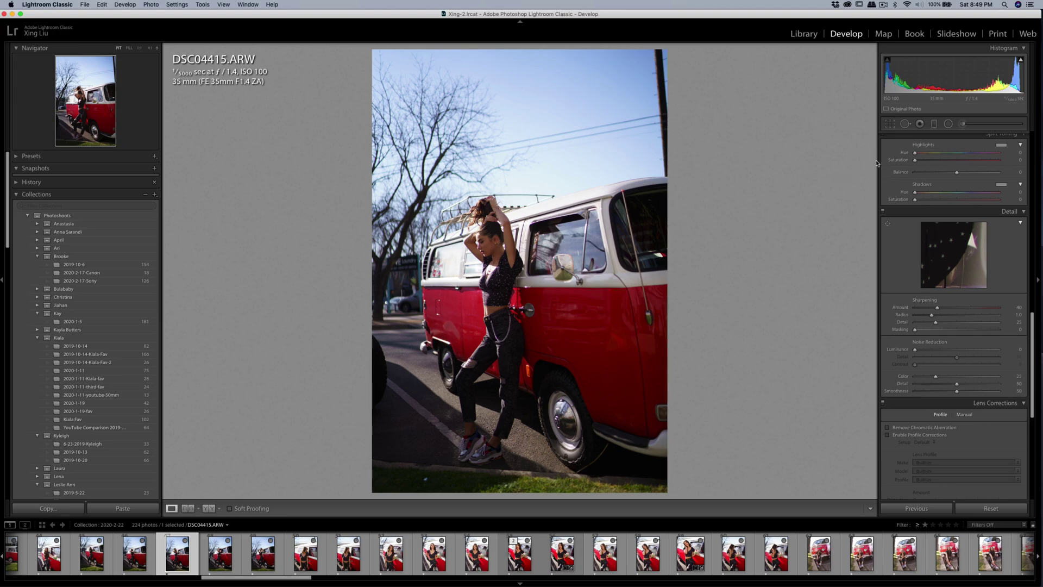
# Straighten DSC04415.ARW by about 1.88 degrees and set a 4 x 5 / 8 x 10 crop with less sky above the van
pyautogui.click(890, 124)
pyautogui.moveTo(810, 130); pyautogui.dragTo(810, 149)
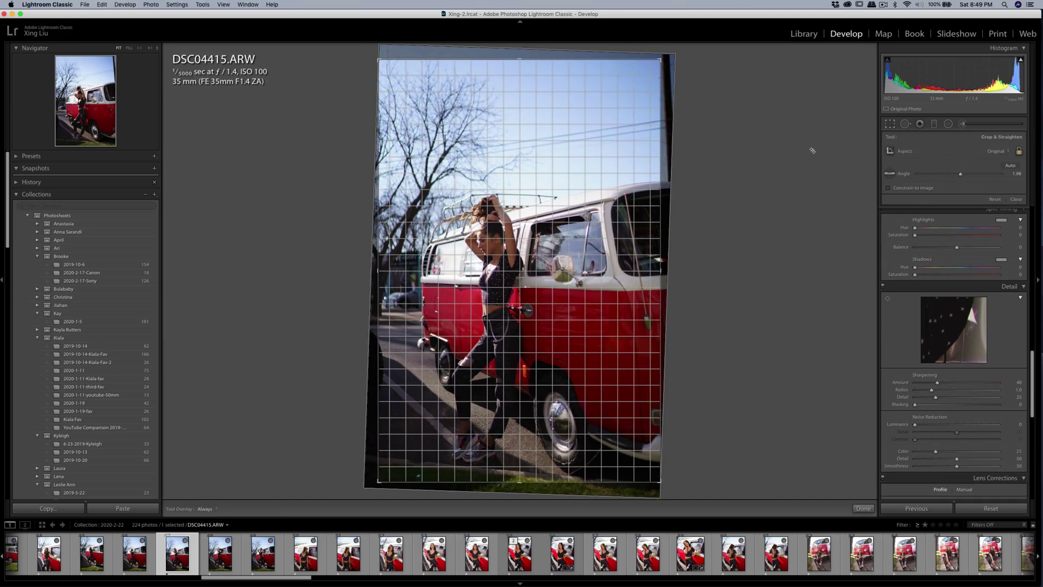
pyautogui.click(997, 151)
pyautogui.click(991, 168)
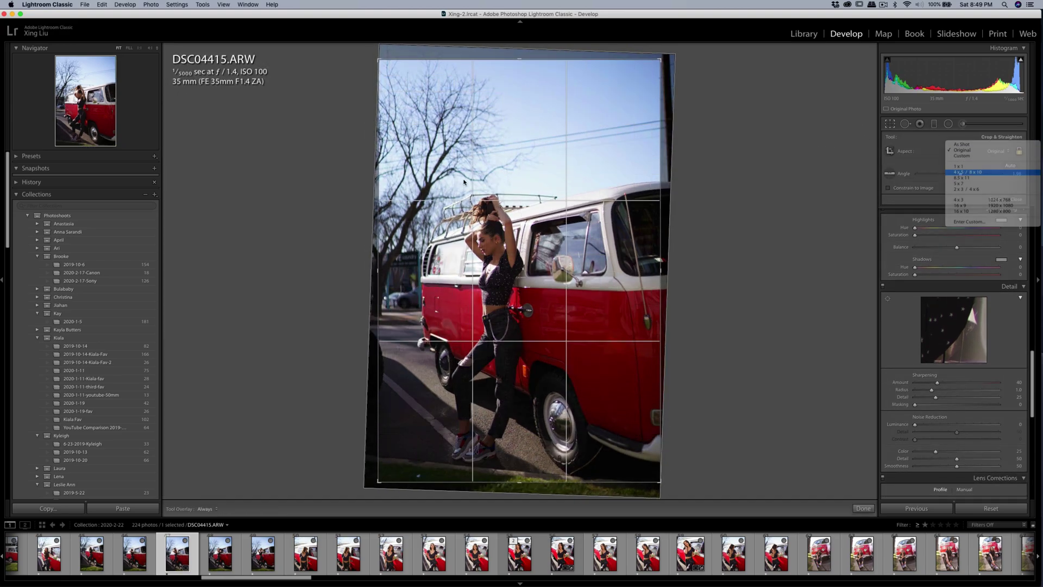
pyautogui.moveTo(469, 141); pyautogui.dragTo(469, 109)
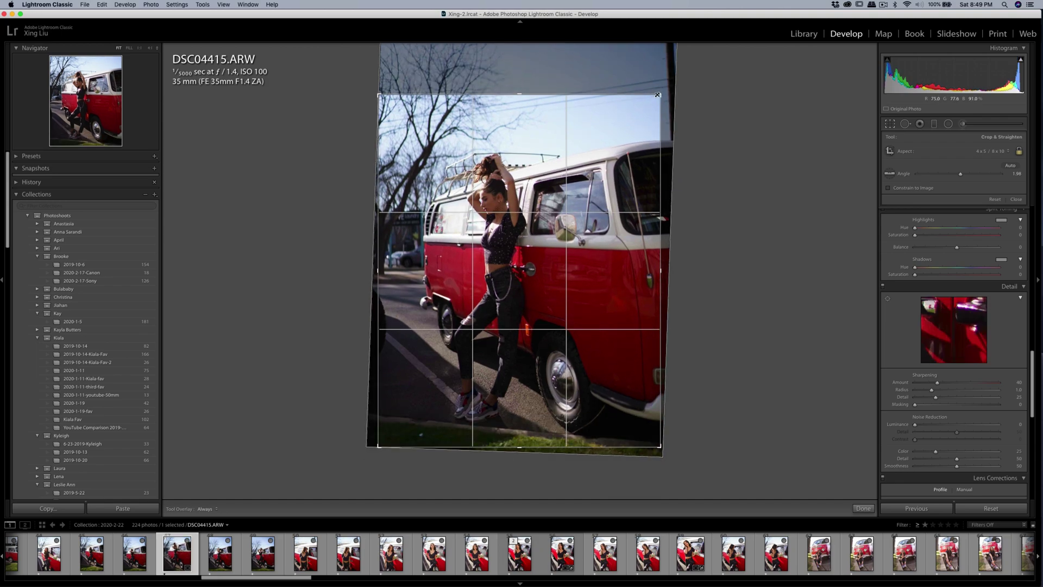
# Tighten the crop around the woman and the van, repositioning the photo to keep her whole figure and the front wheel in frame
pyautogui.moveTo(658, 94); pyautogui.dragTo(659, 101)
pyautogui.moveTo(624, 136); pyautogui.dragTo(682, 133)
pyautogui.moveTo(587, 149); pyautogui.dragTo(581, 146)
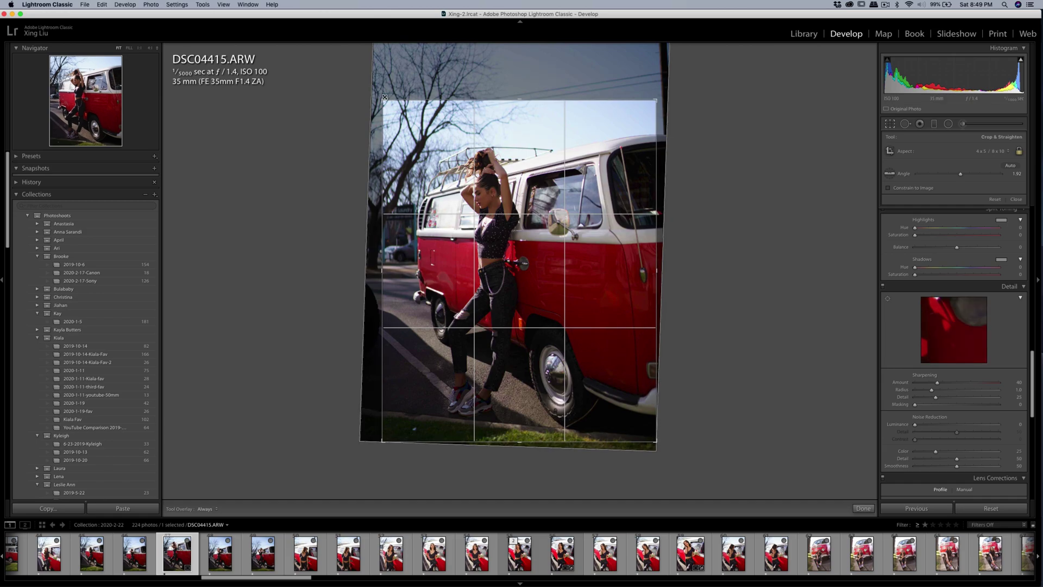
pyautogui.moveTo(383, 100); pyautogui.dragTo(388, 108)
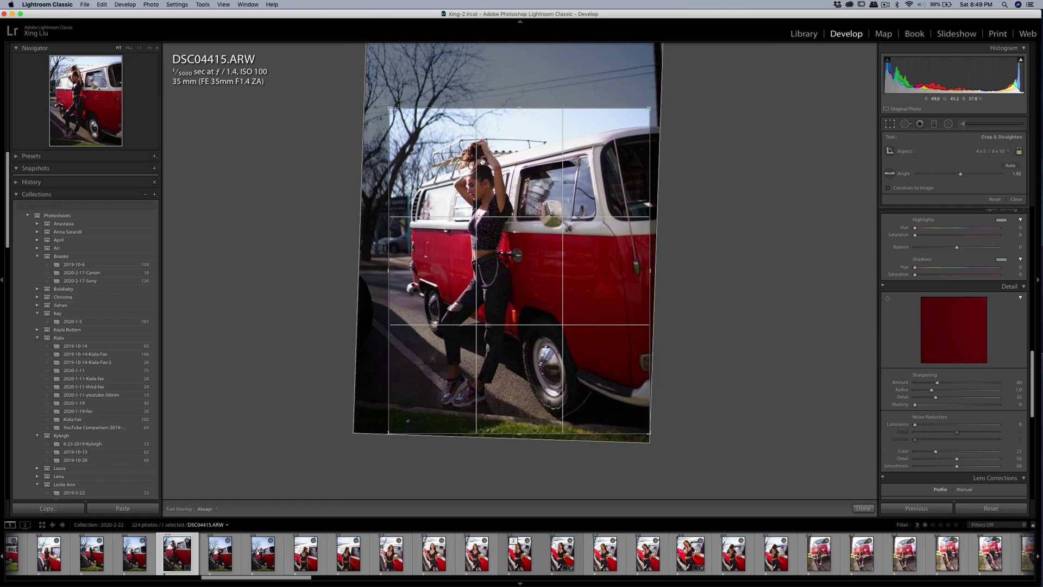
pyautogui.moveTo(483, 162); pyautogui.dragTo(458, 155)
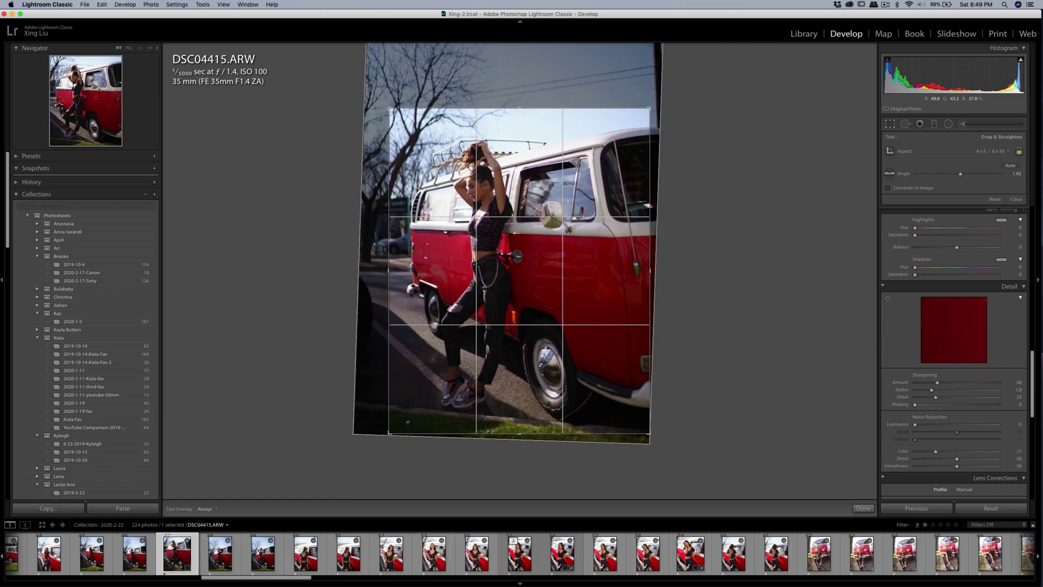
pyautogui.moveTo(399, 117); pyautogui.dragTo(409, 129)
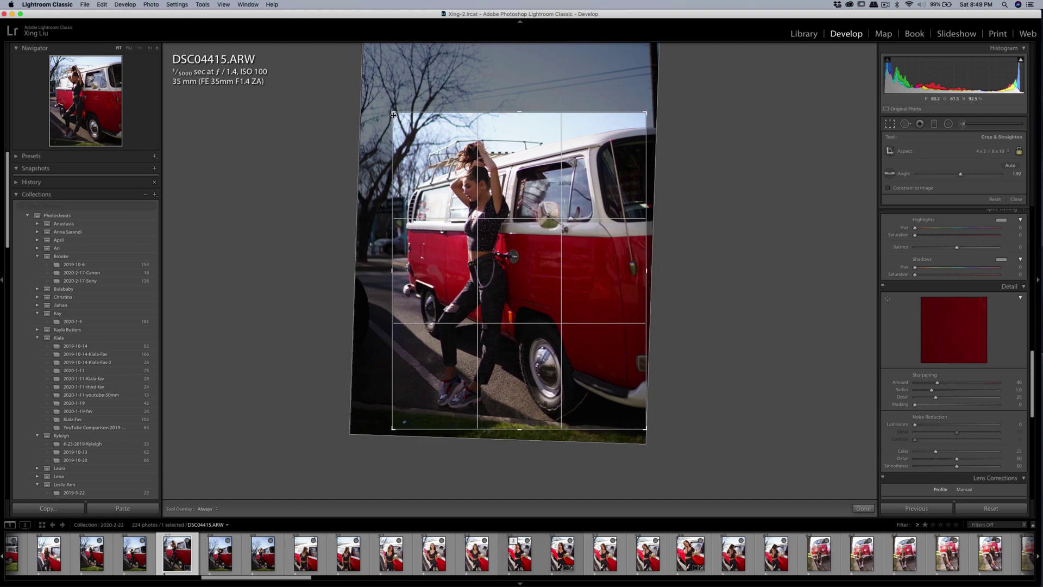
pyautogui.moveTo(473, 201); pyautogui.dragTo(475, 201)
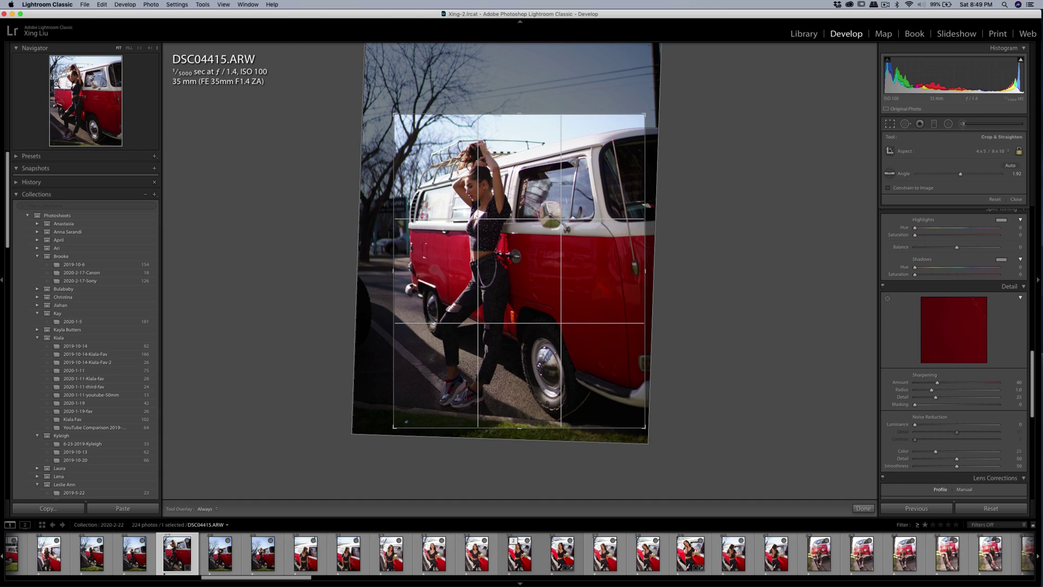
# Rotate the crop to an angle of about 2.70 degrees, shift the woman closer to the centre and apply the crop
pyautogui.moveTo(693, 141); pyautogui.dragTo(696, 143)
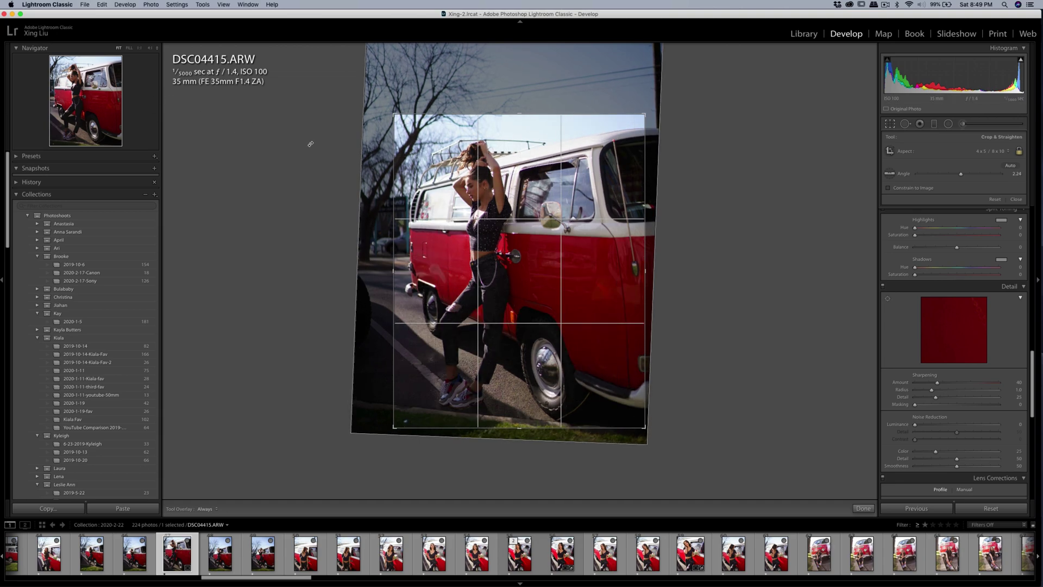
pyautogui.moveTo(421, 173); pyautogui.dragTo(440, 174)
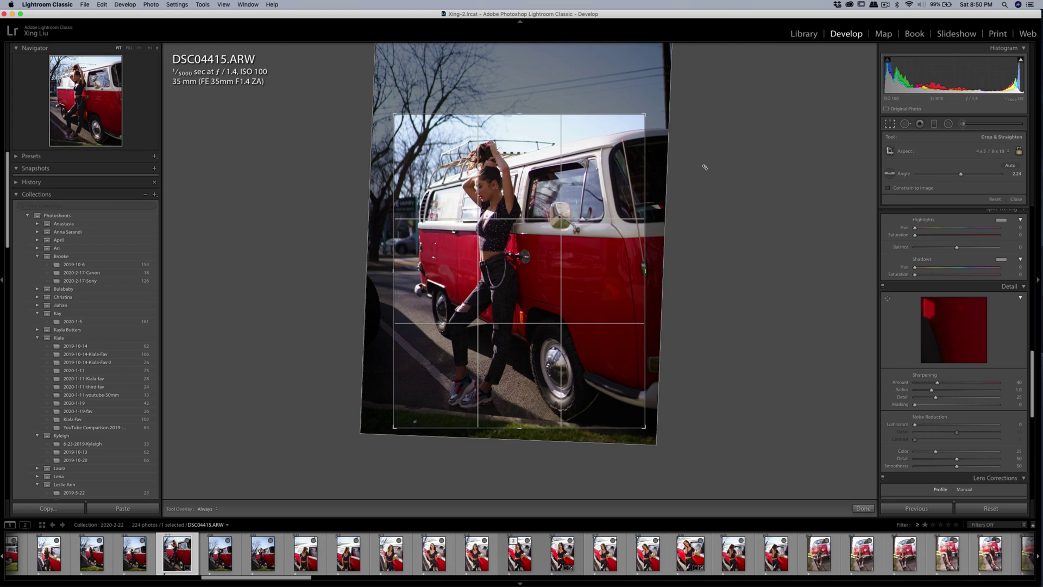
pyautogui.moveTo(715, 165); pyautogui.dragTo(715, 164)
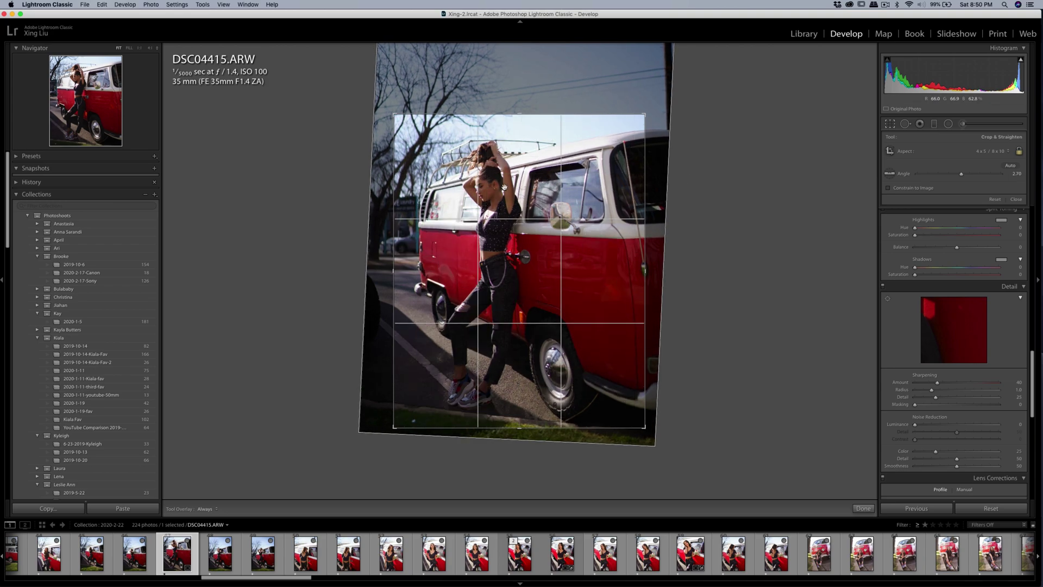
pyautogui.press('Return')
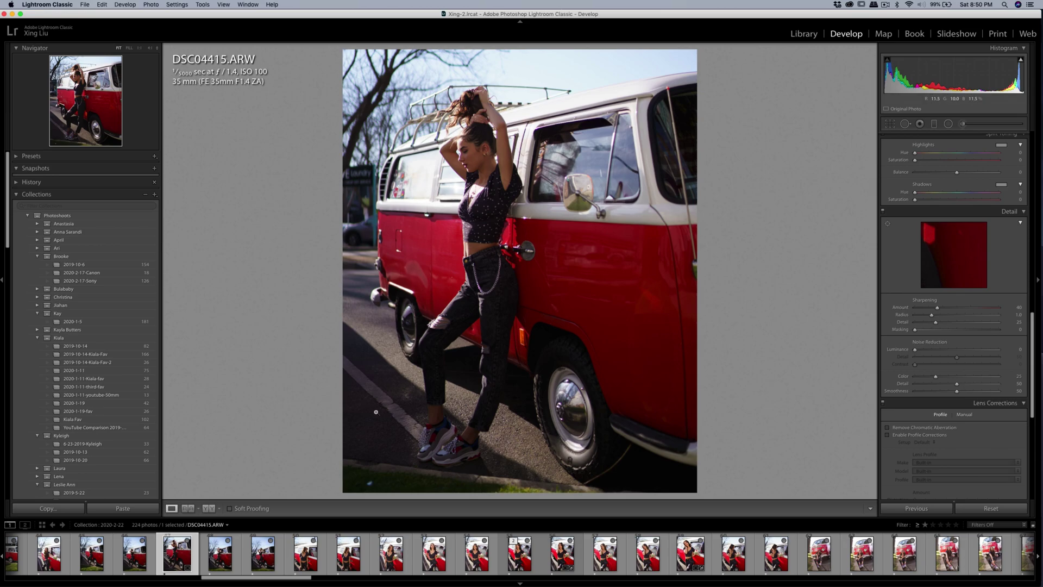
# Reopen the crop, shift the photo slightly down and across within the frame, fine-tune its rotation and apply it
pyautogui.press('q')
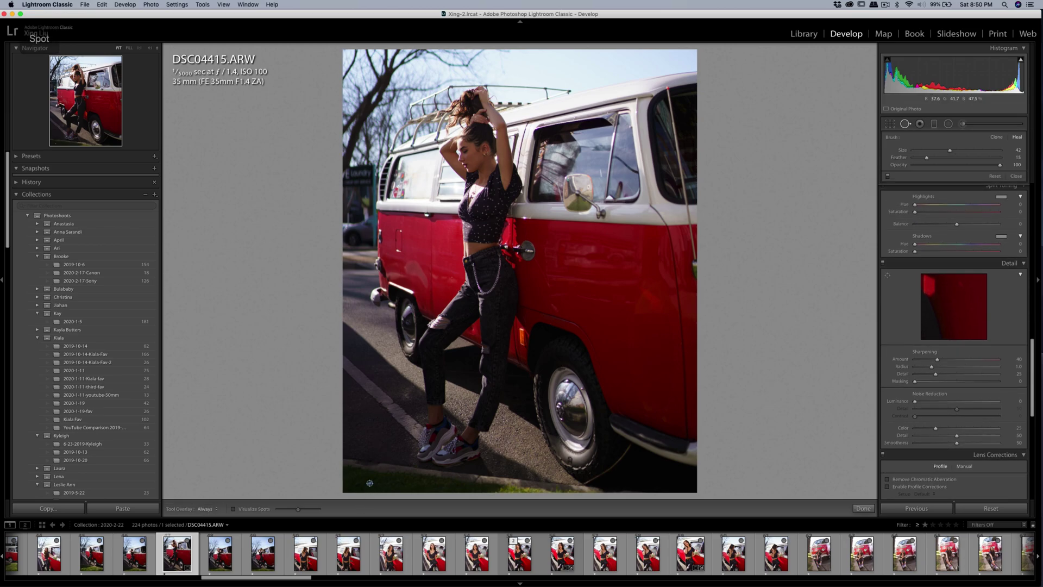
pyautogui.press('q')
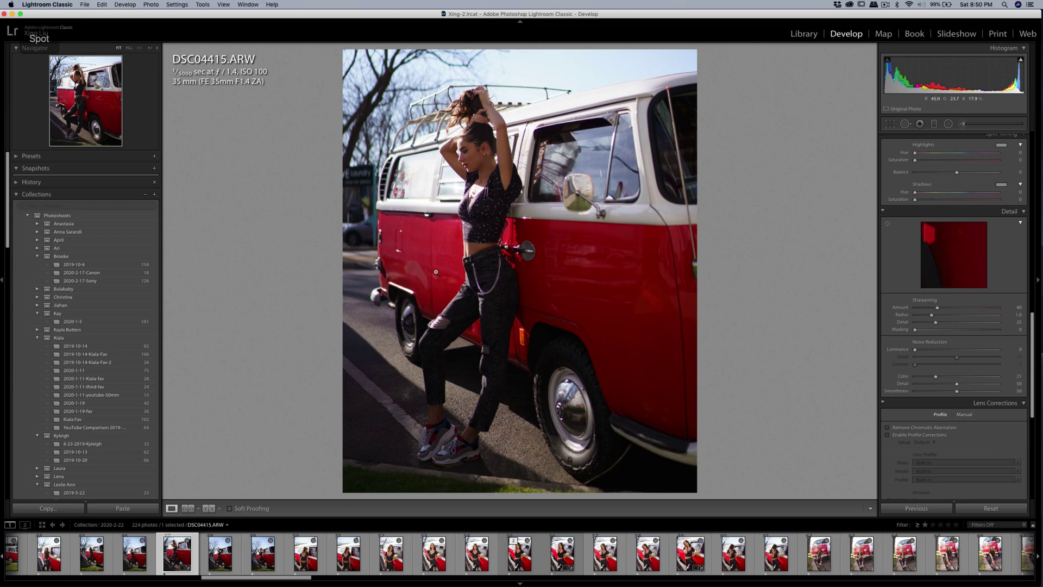
pyautogui.press('r')
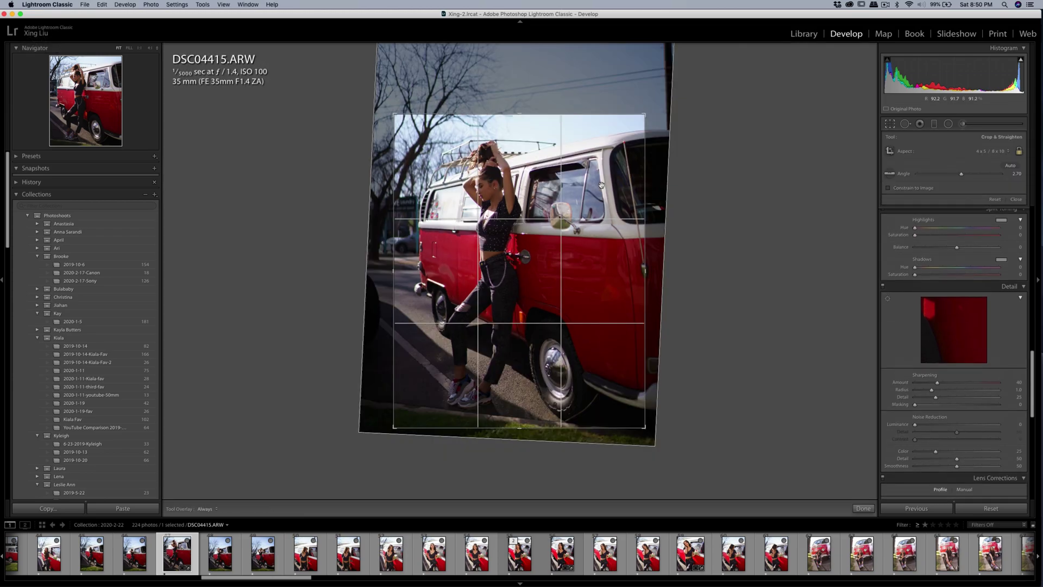
pyautogui.moveTo(583, 186); pyautogui.dragTo(589, 190)
pyautogui.moveTo(695, 168); pyautogui.dragTo(698, 170)
pyautogui.press('Return')
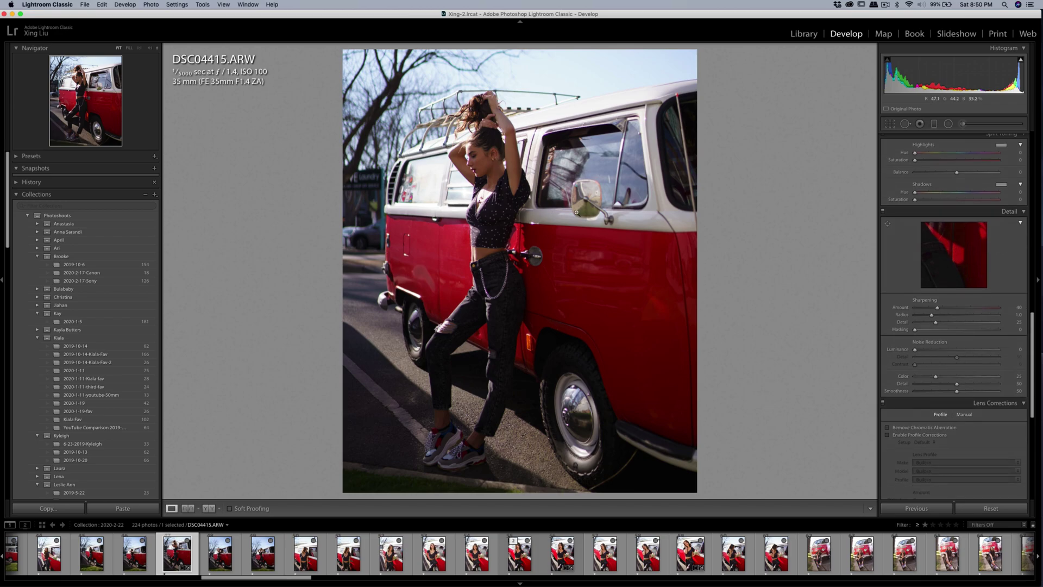
# Set Exposure to +0.10, Contrast to +32, Highlights to -29 and Shadows to +56
pyautogui.scroll(10, 945, 278)
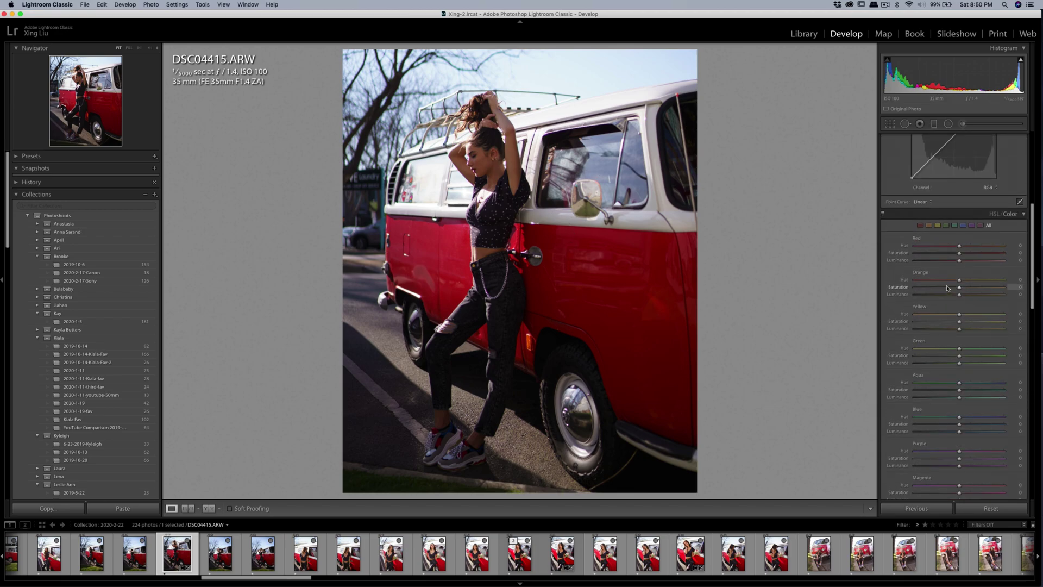
pyautogui.scroll(3, 945, 279)
pyautogui.moveTo(957, 166); pyautogui.dragTo(981, 188)
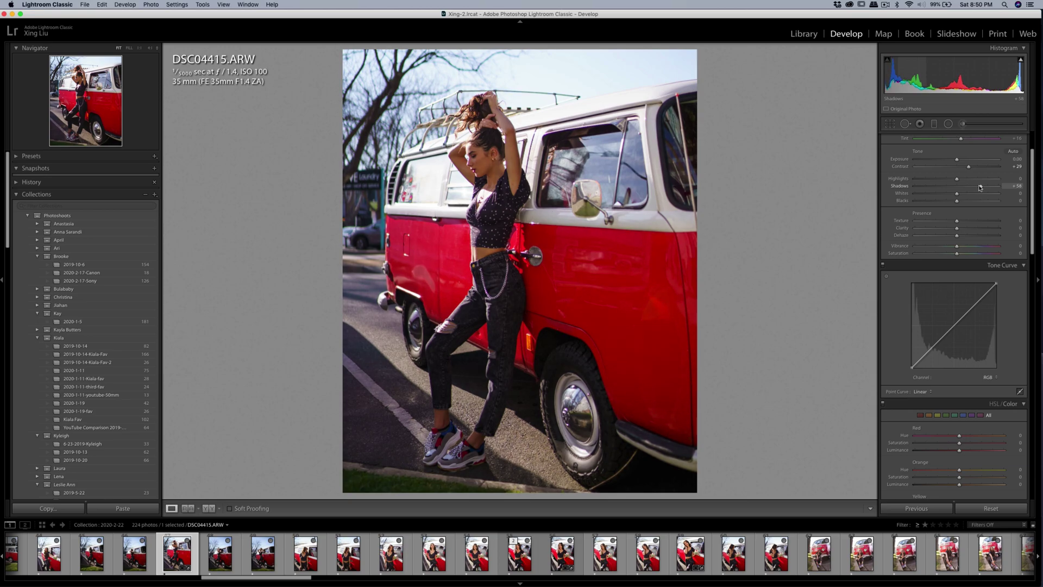
pyautogui.scroll(-6, 962, 177)
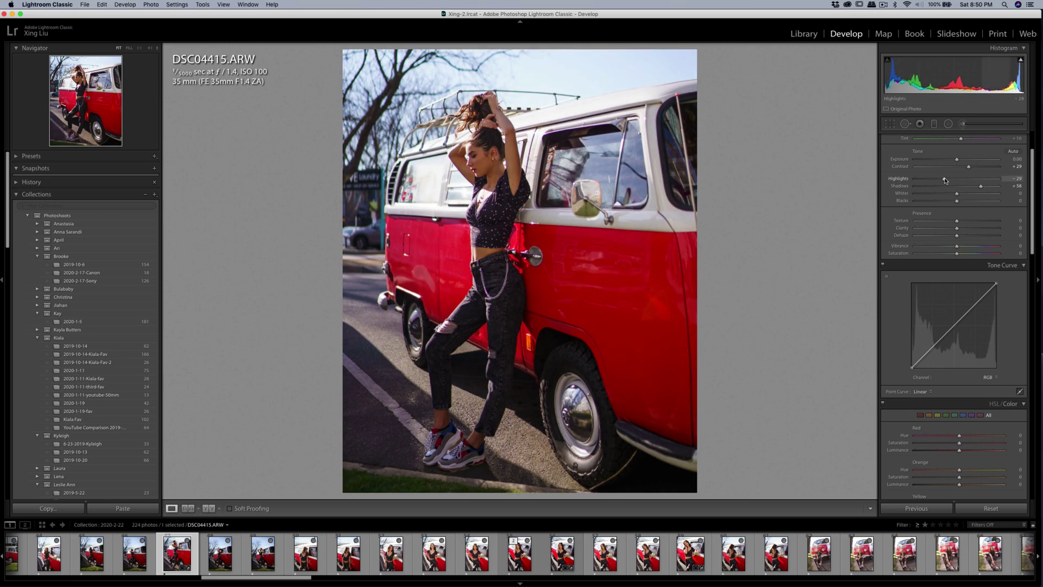
pyautogui.scroll(1, 966, 170)
pyautogui.scroll(3, 959, 163)
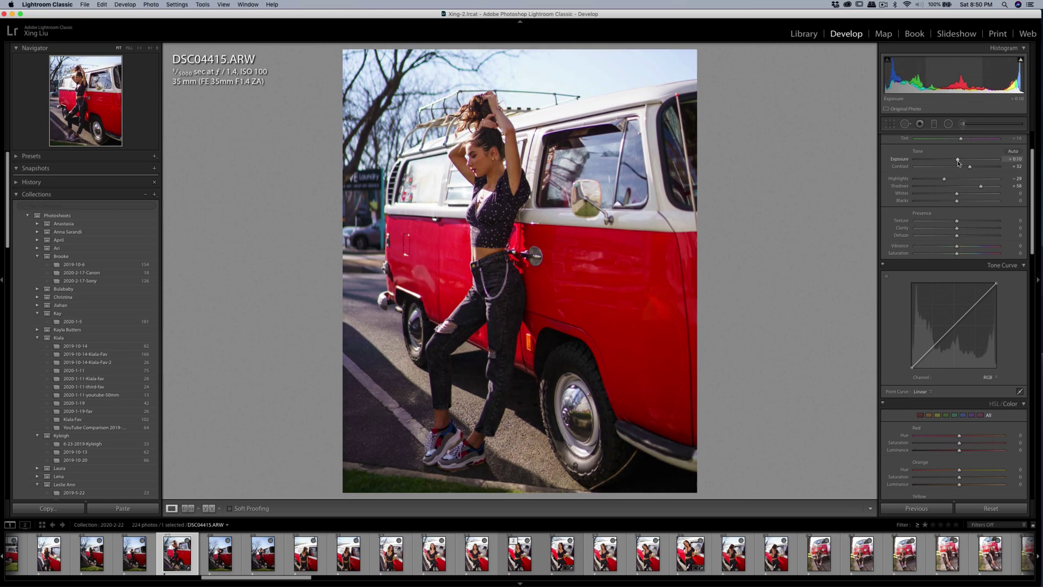
# Set Contrast to +38 and reduce Shadows to +36
pyautogui.scroll(1, 959, 162)
pyautogui.scroll(-2, 959, 162)
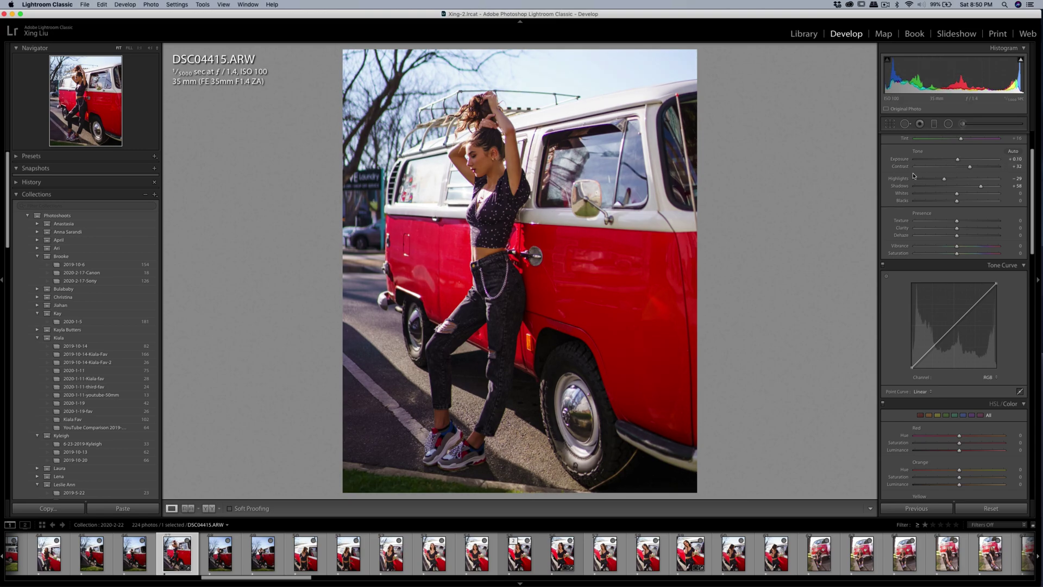
pyautogui.scroll(-2, 979, 190)
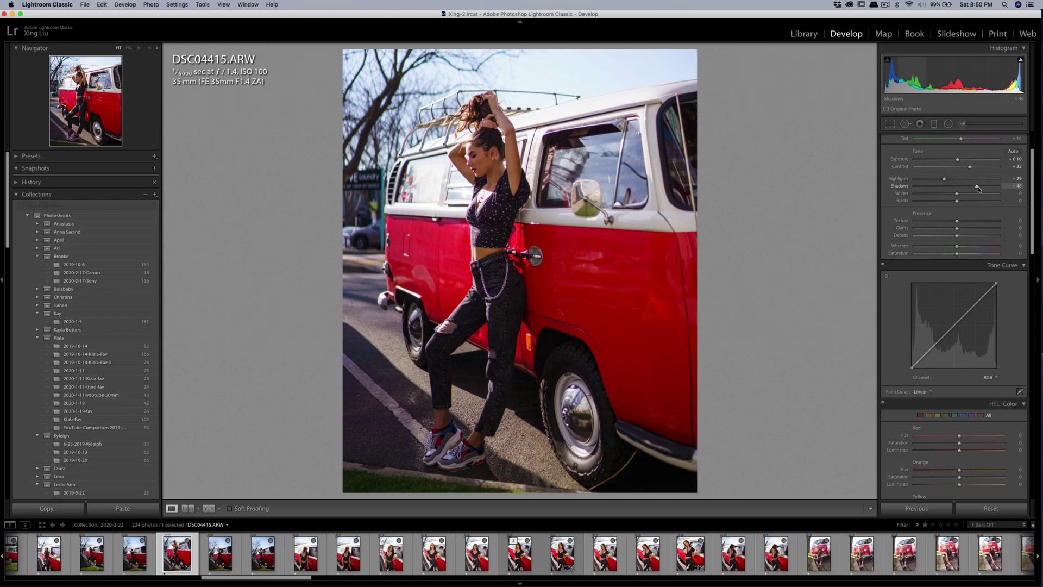
pyautogui.scroll(3, 970, 228)
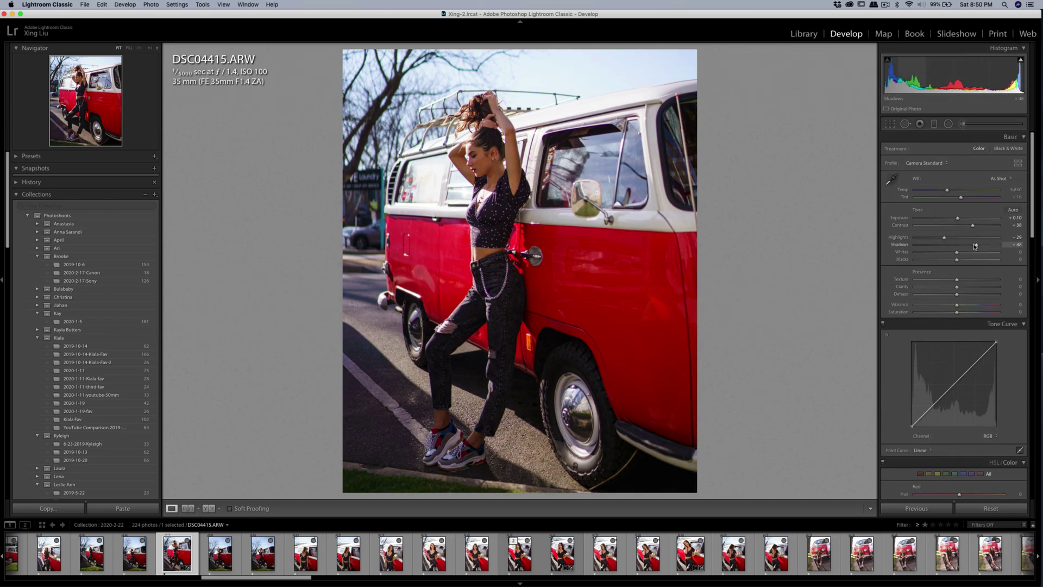
pyautogui.moveTo(975, 246); pyautogui.dragTo(971, 246)
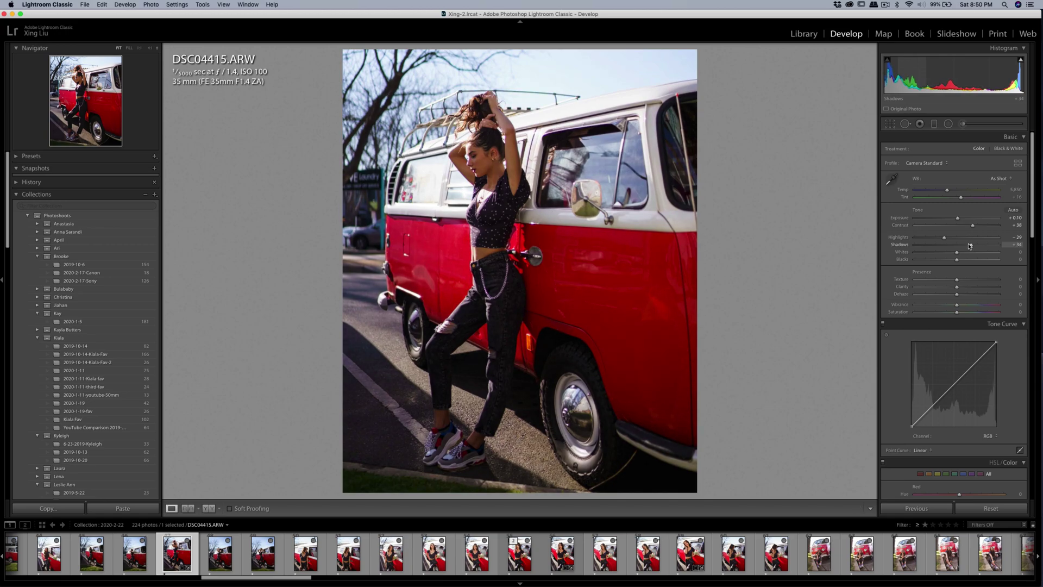
# Brighten the woman's face and dark jeans with an adjustment brush using Shadows at 21 and size 8.0
pyautogui.click(962, 124)
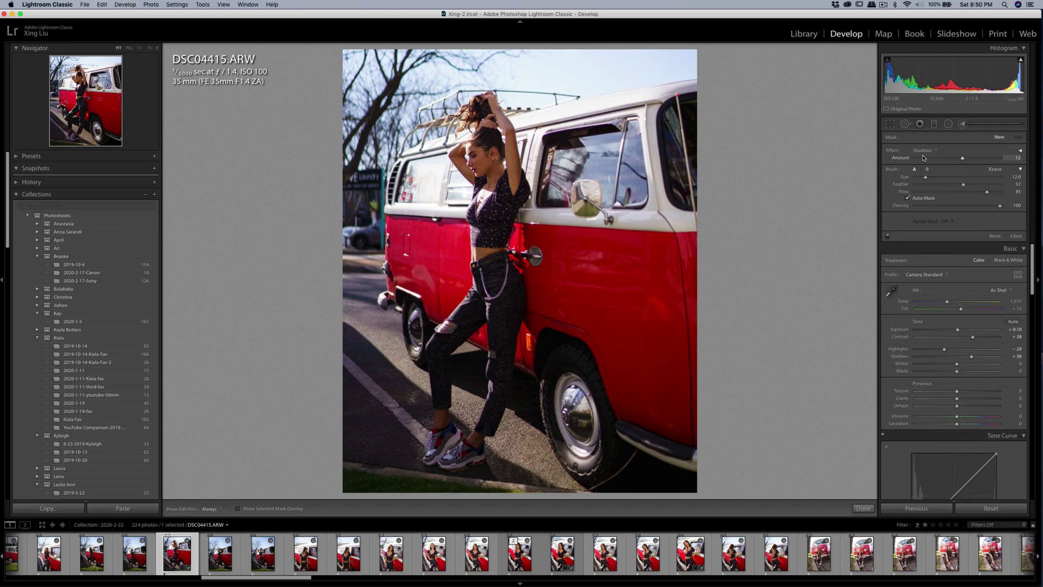
pyautogui.click(966, 160)
pyautogui.press('h')
pyautogui.scroll(-3, 489, 157)
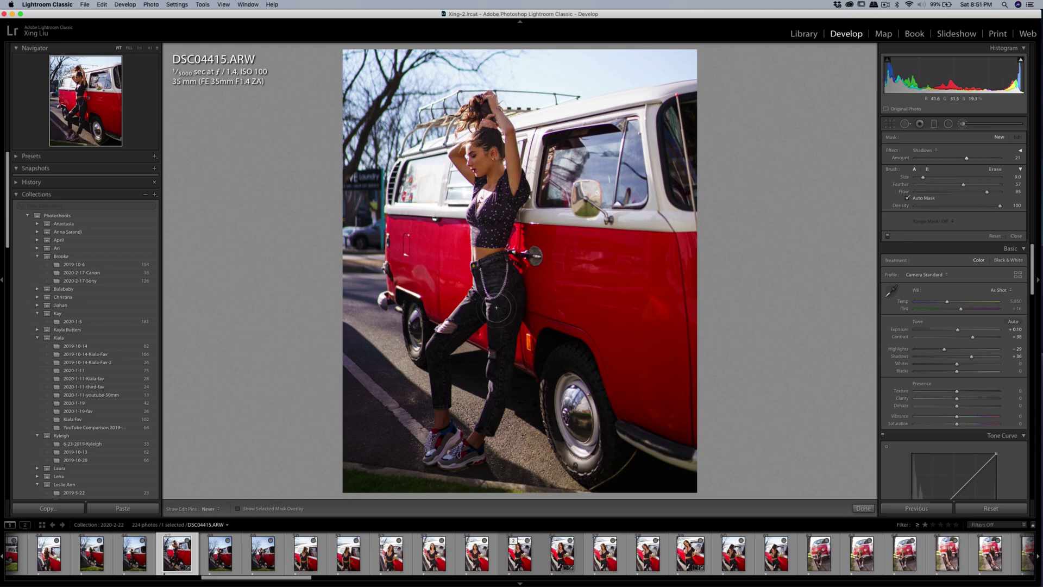
pyautogui.moveTo(509, 329)
pyautogui.mouseDown()
pyautogui.moveTo(481, 428)
pyautogui.moveTo(478, 378)
pyautogui.mouseUp()
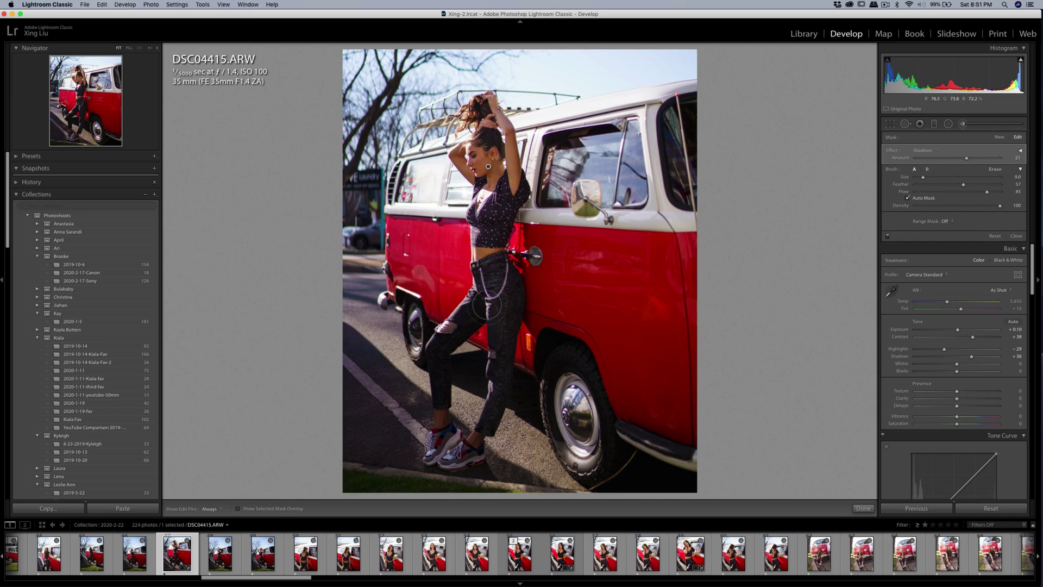
pyautogui.press('h')
# Paint a new brush mask over her hips, waist and face with Shadows at about 12 and size 6.0, and close the brush
pyautogui.click(999, 138)
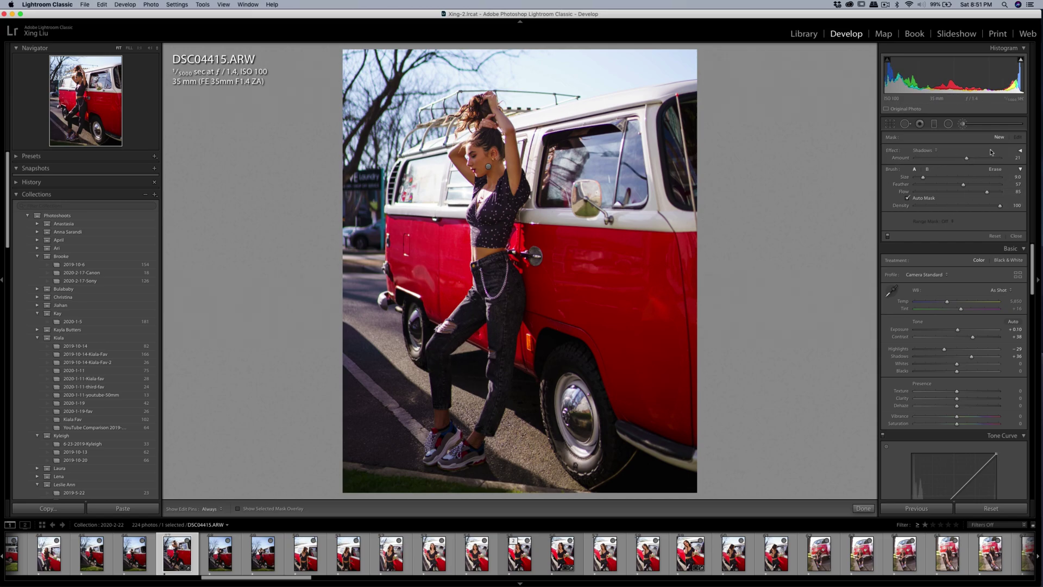
pyautogui.click(963, 159)
pyautogui.scroll(-3, 486, 282)
pyautogui.press('h')
pyautogui.moveTo(485, 282)
pyautogui.mouseDown()
pyautogui.moveTo(479, 305)
pyautogui.moveTo(450, 329)
pyautogui.moveTo(440, 449)
pyautogui.moveTo(478, 446)
pyautogui.moveTo(501, 320)
pyautogui.moveTo(487, 258)
pyautogui.mouseUp()
pyautogui.moveTo(481, 154); pyautogui.dragTo(484, 159)
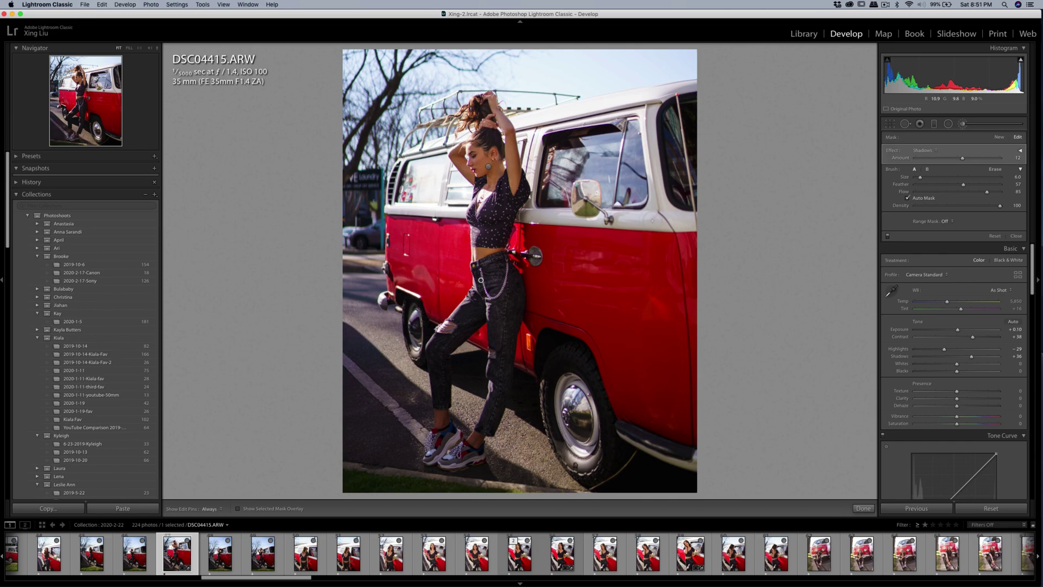
pyautogui.click(963, 125)
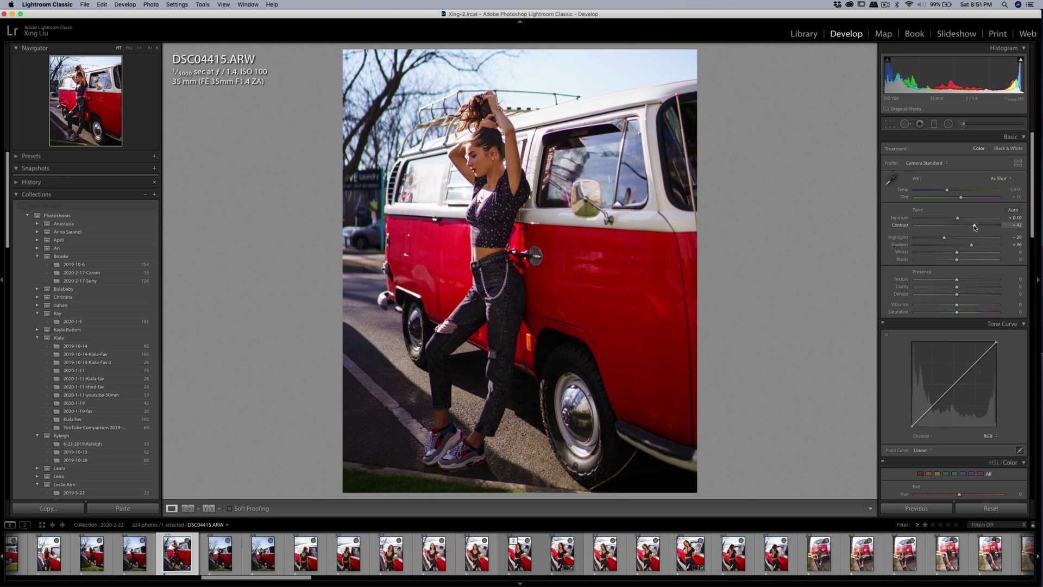
# Set Contrast to +52, yellow saturation to -54 and yellow luminance to -21, and slightly adjust the blues
pyautogui.moveTo(975, 227); pyautogui.dragTo(976, 227)
pyautogui.scroll(-9, 966, 261)
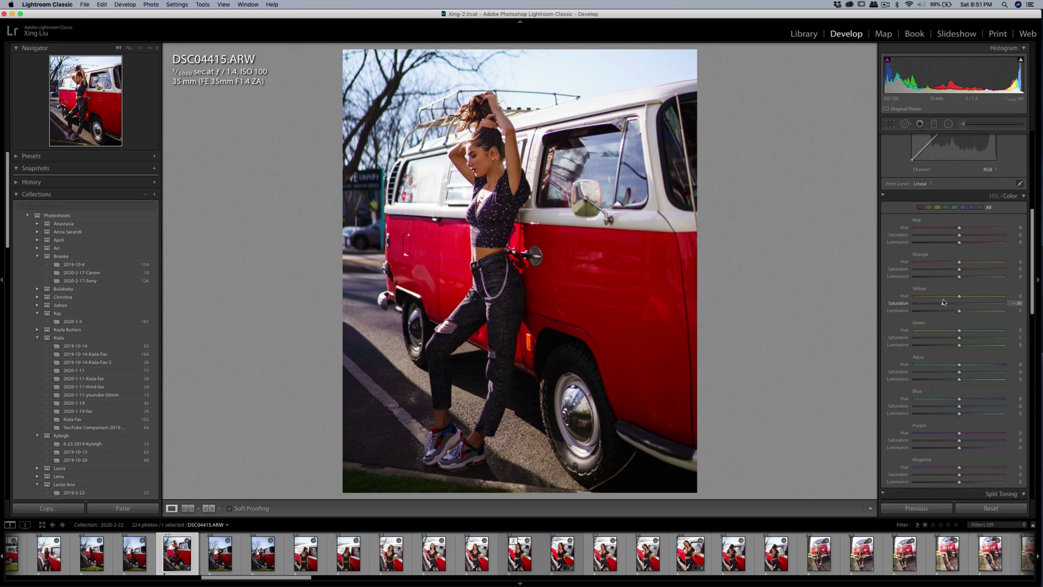
pyautogui.moveTo(922, 305); pyautogui.dragTo(950, 311)
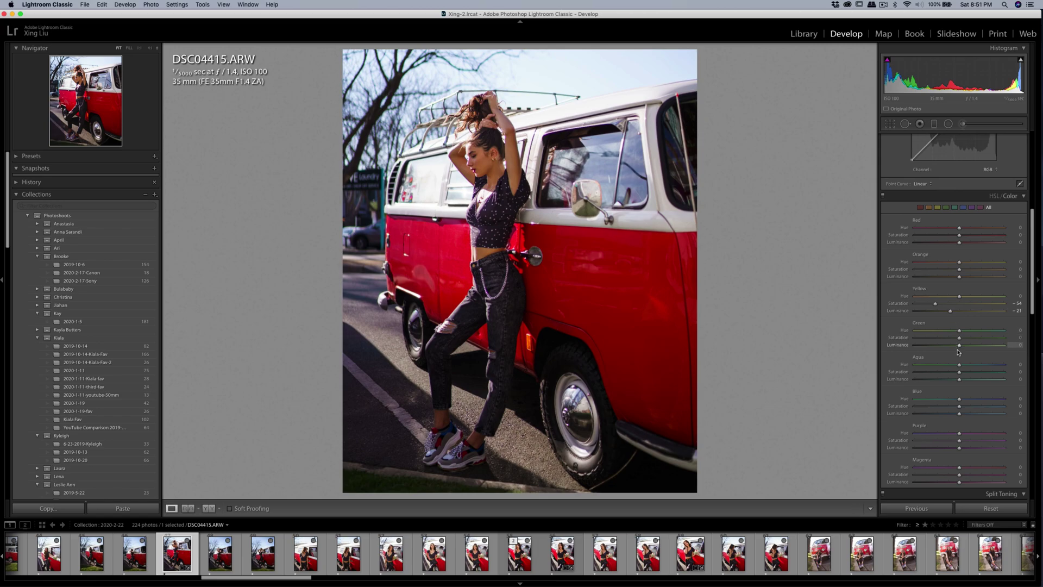
pyautogui.moveTo(959, 406)
pyautogui.mouseDown()
pyautogui.moveTo(927, 406)
pyautogui.moveTo(967, 408)
pyautogui.moveTo(956, 412)
pyautogui.mouseUp()
pyautogui.scroll(10, 957, 217)
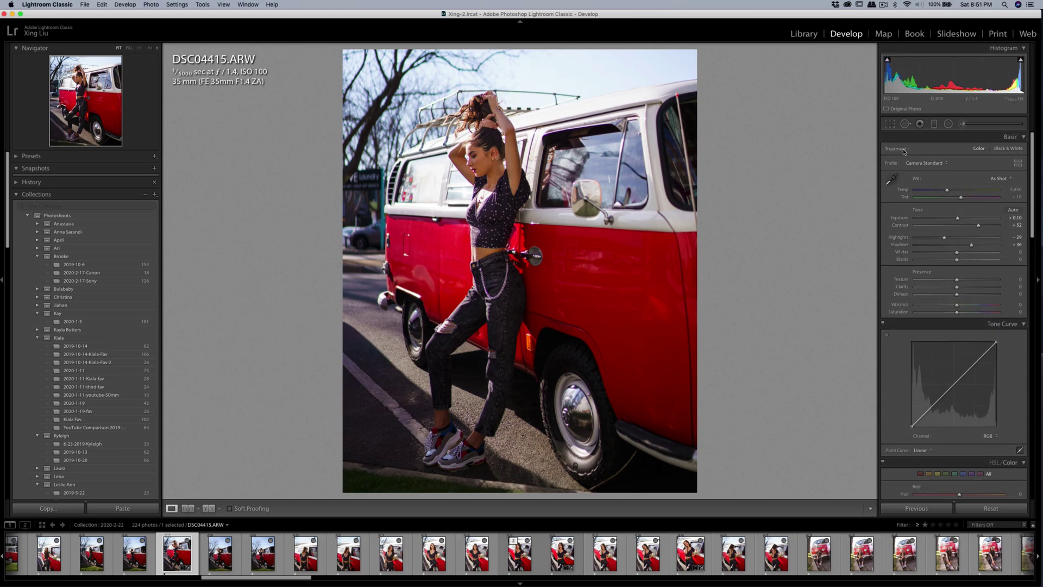
# Reposition the photo within its 4 x 5 crop to reframe the woman and van, and set Contrast to +58
pyautogui.click(890, 123)
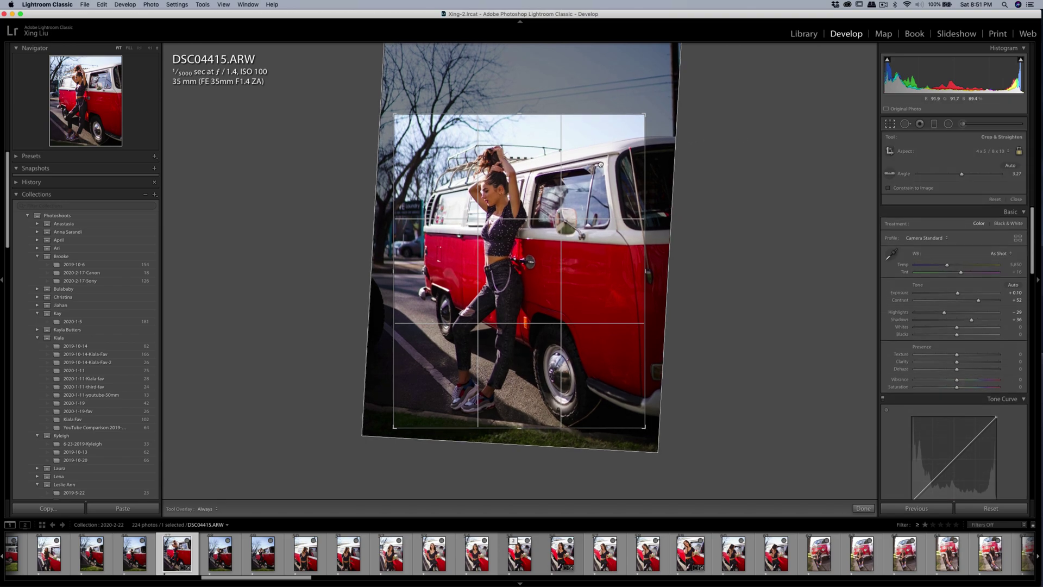
pyautogui.moveTo(590, 166); pyautogui.dragTo(595, 166)
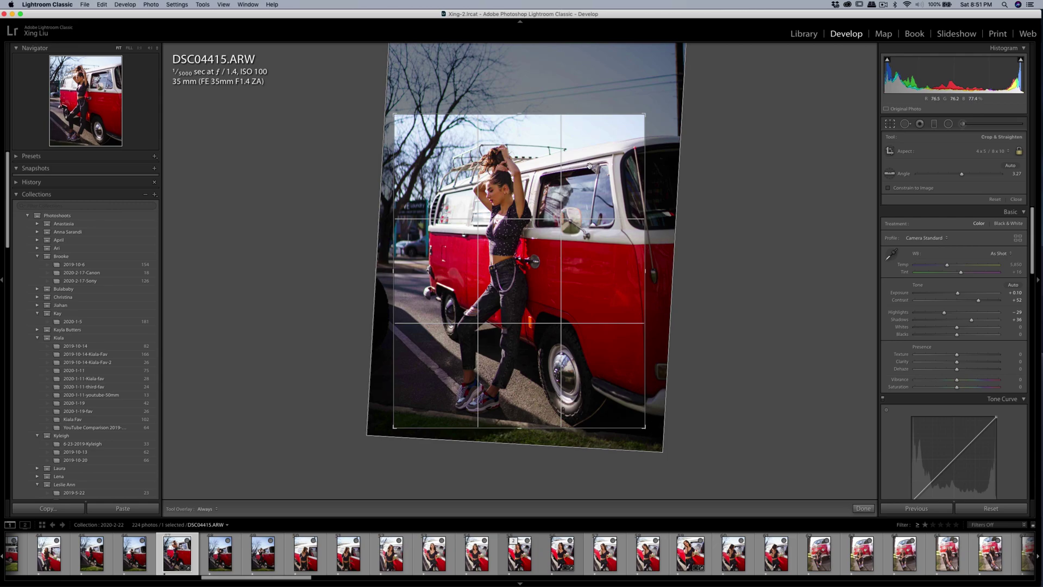
pyautogui.moveTo(587, 164); pyautogui.dragTo(577, 164)
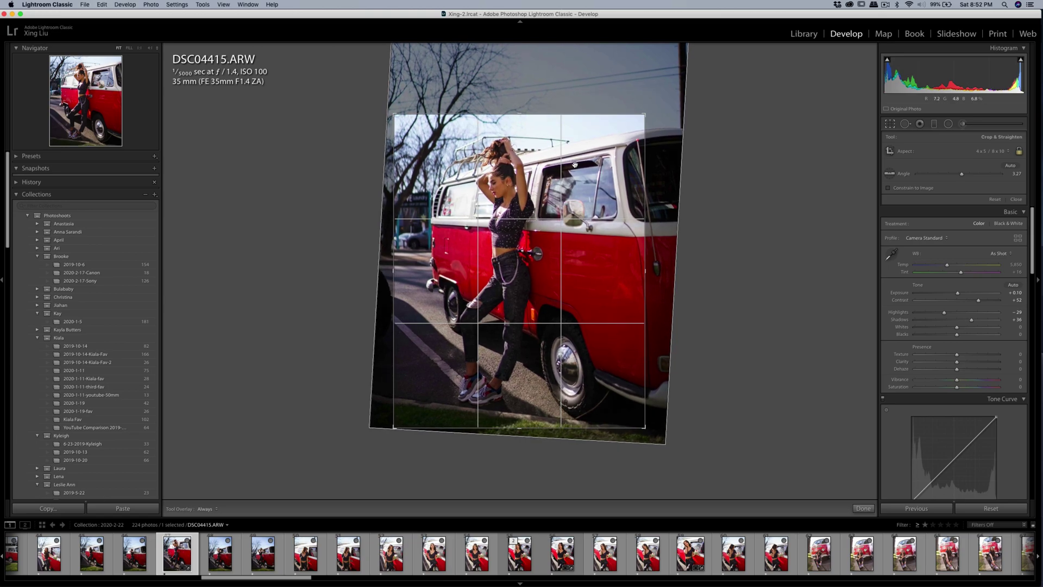
pyautogui.press('Return')
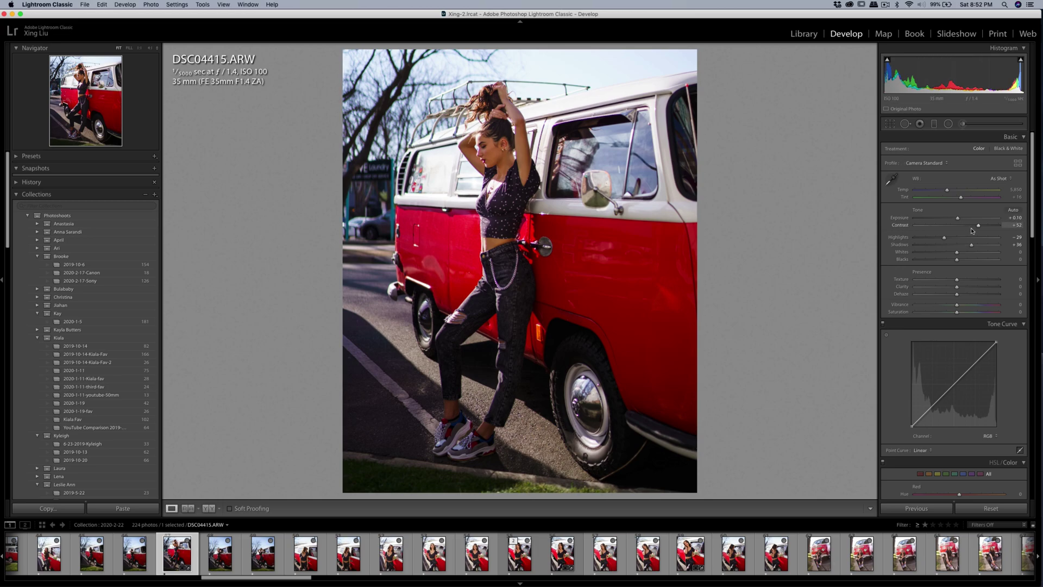
pyautogui.click(890, 124)
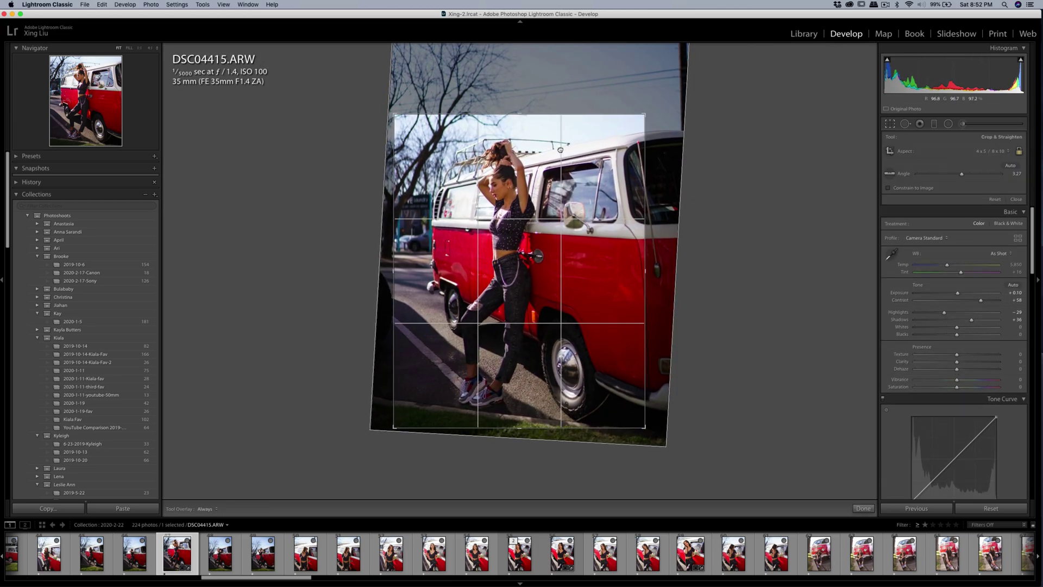
pyautogui.press('Return')
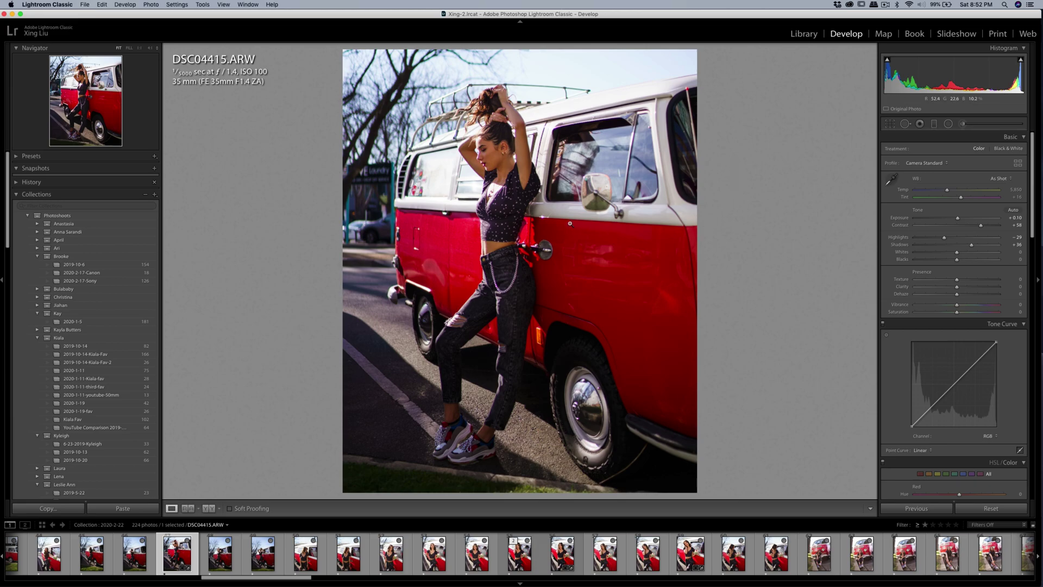
# Export the finished photo DSC04415 to the specified hard drive folder with the existing export settings
pyautogui.rightClick(519, 195)
pyautogui.click(556, 158)
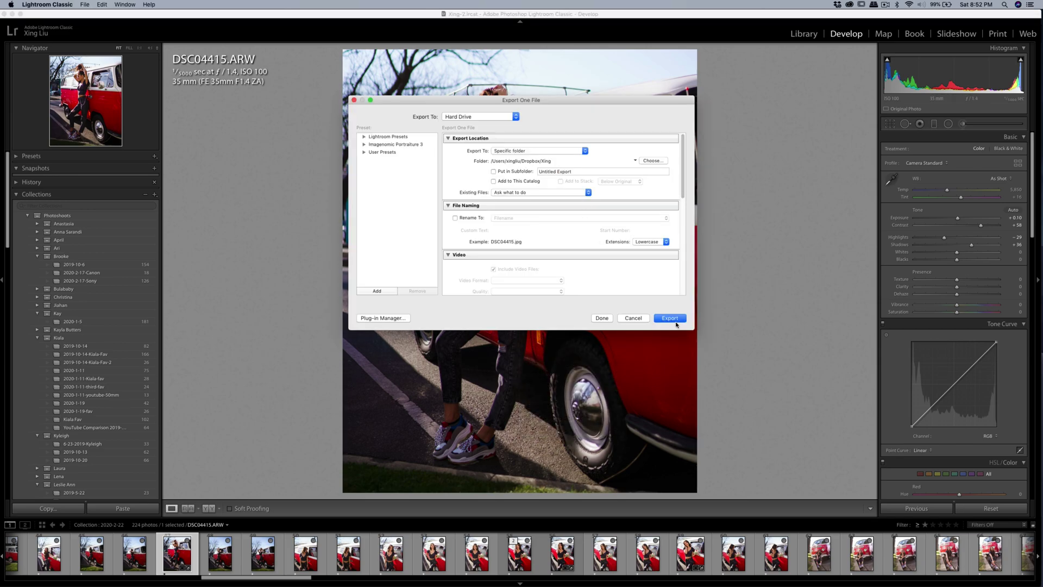
pyautogui.click(676, 319)
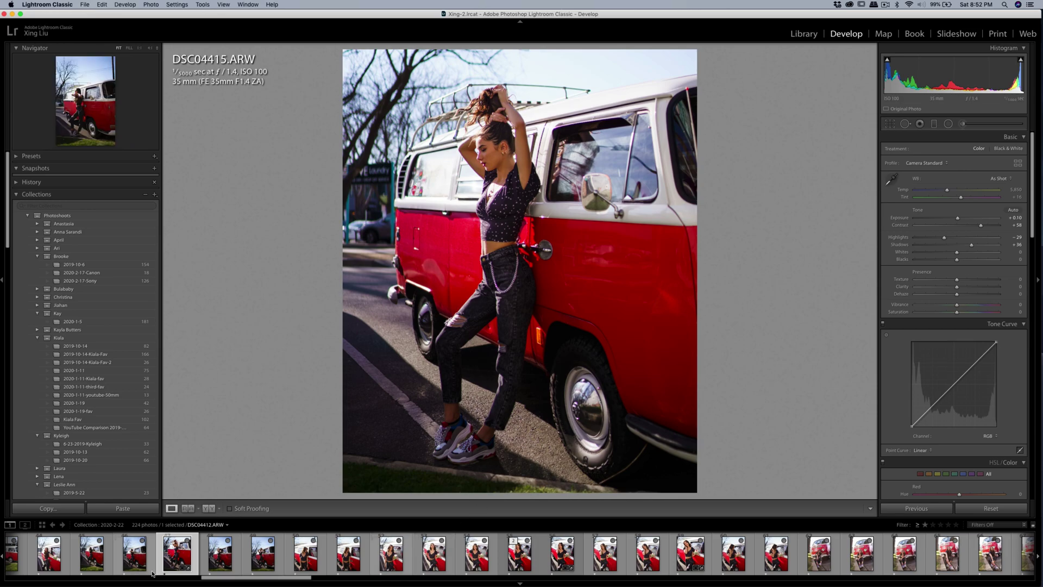
# Browse the earlier red van shots in the collection and open DSC04396.ARW for editing
pyautogui.moveTo(300, 579); pyautogui.dragTo(241, 578)
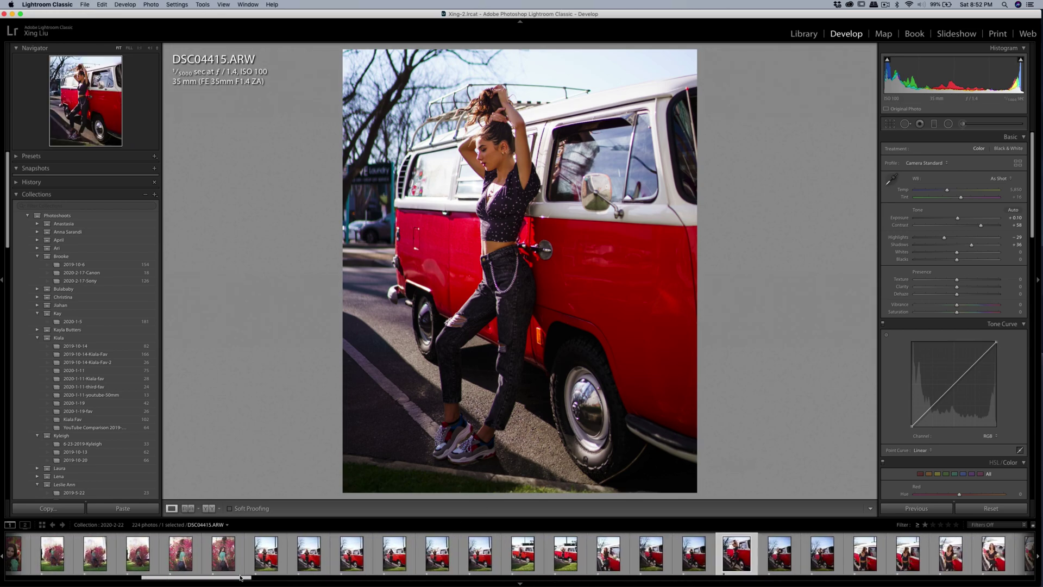
pyautogui.click(270, 564)
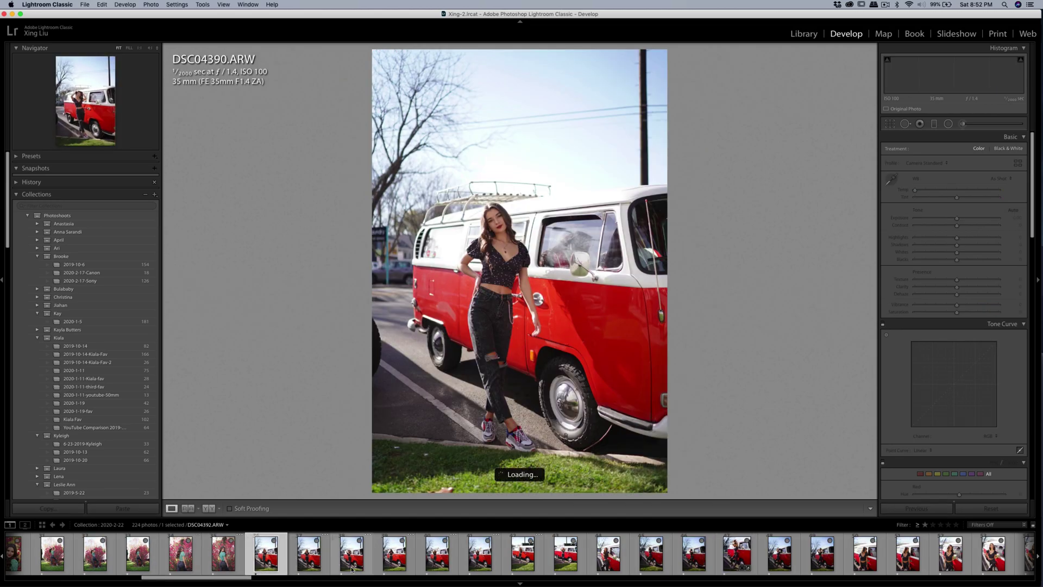
pyautogui.click(352, 565)
pyautogui.click(395, 563)
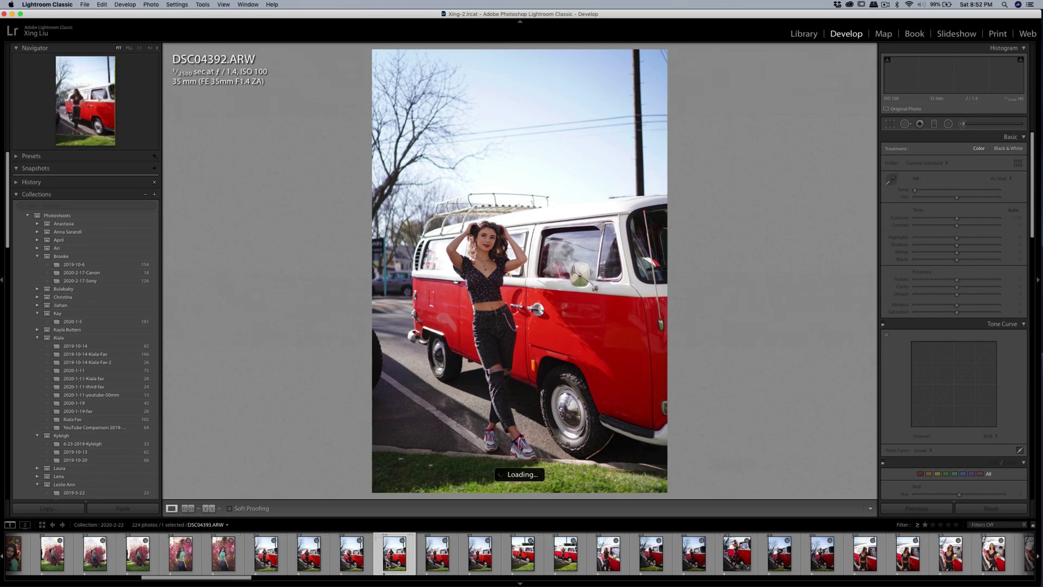
pyautogui.click(443, 561)
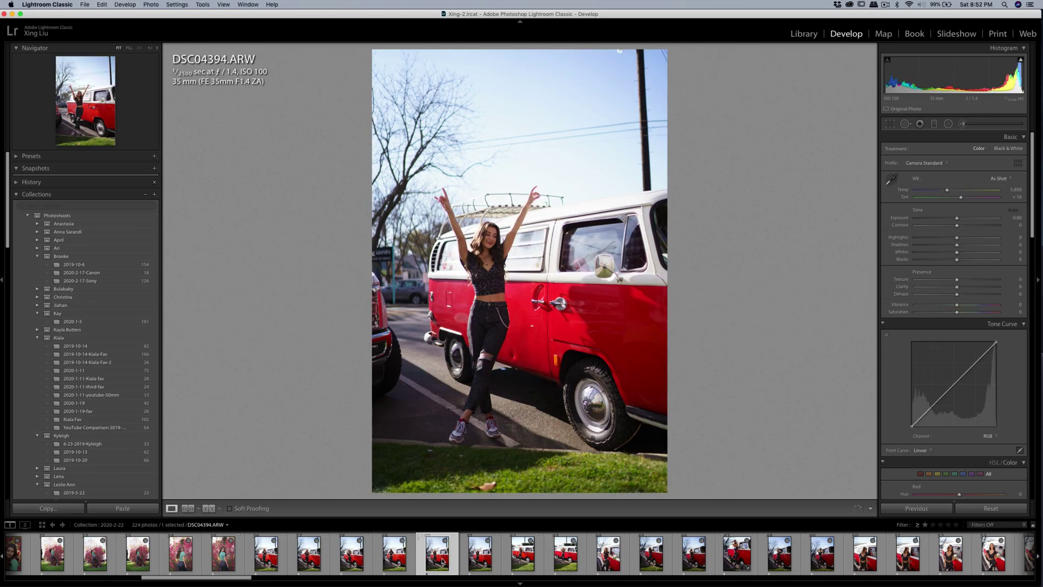
pyautogui.click(484, 559)
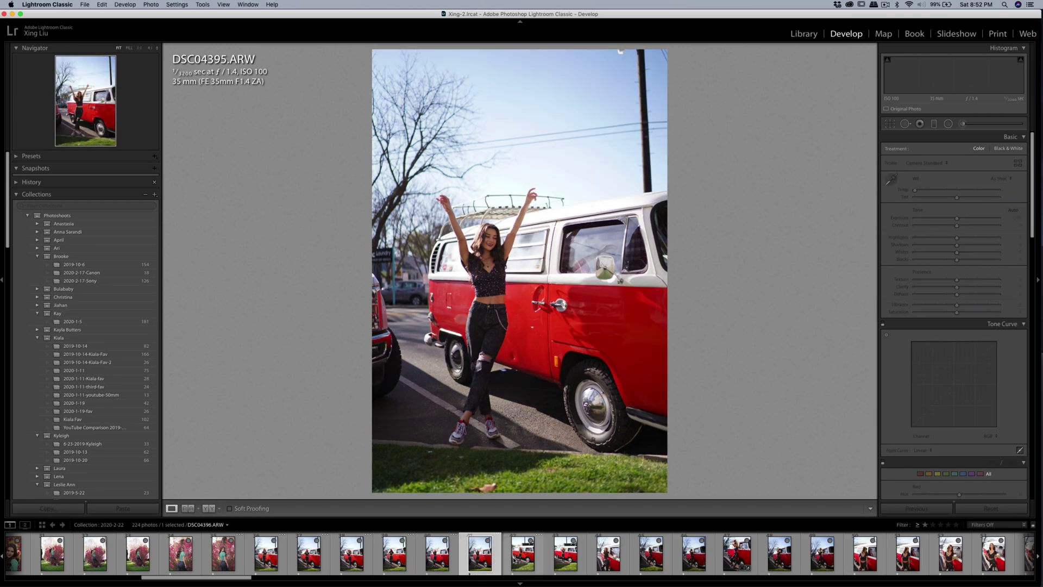
pyautogui.click(519, 560)
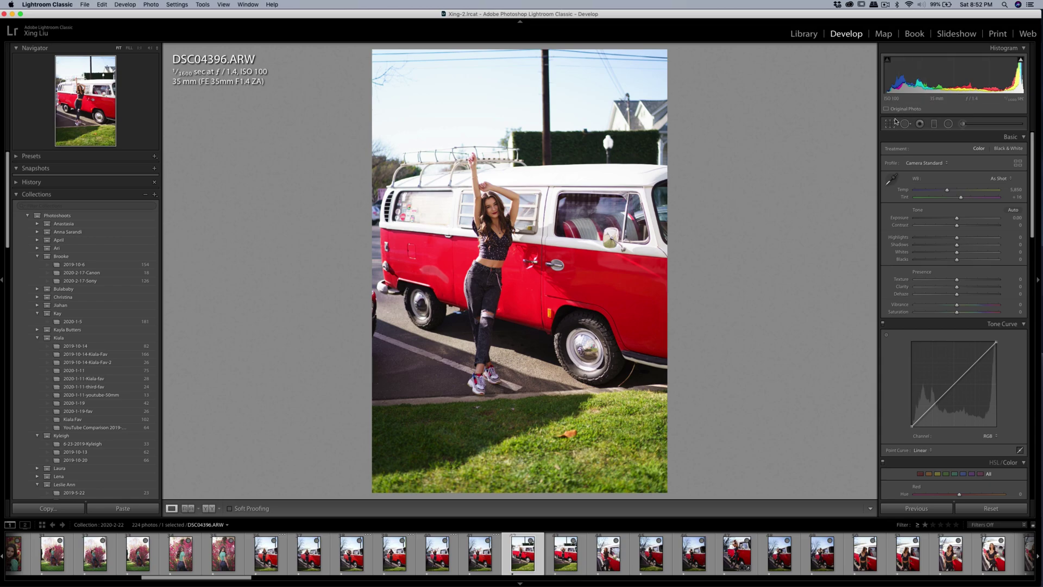
# Crop the photo to the 4 x 5 / 8 x 10 aspect ratio, trimming the sky and grass around the woman and van
pyautogui.press('r')
pyautogui.click(992, 151)
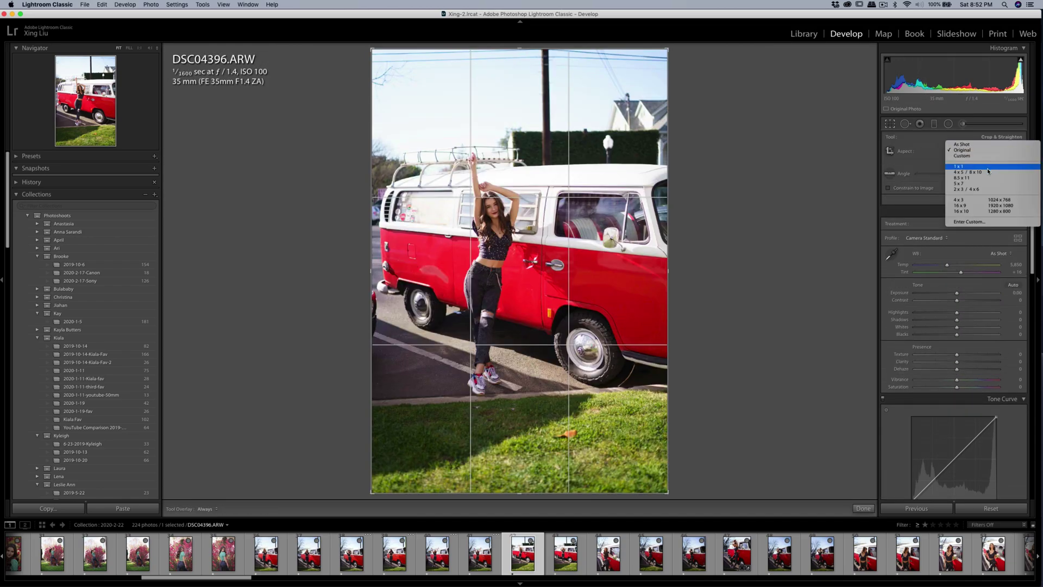
pyautogui.click(987, 170)
pyautogui.moveTo(667, 85); pyautogui.dragTo(644, 110)
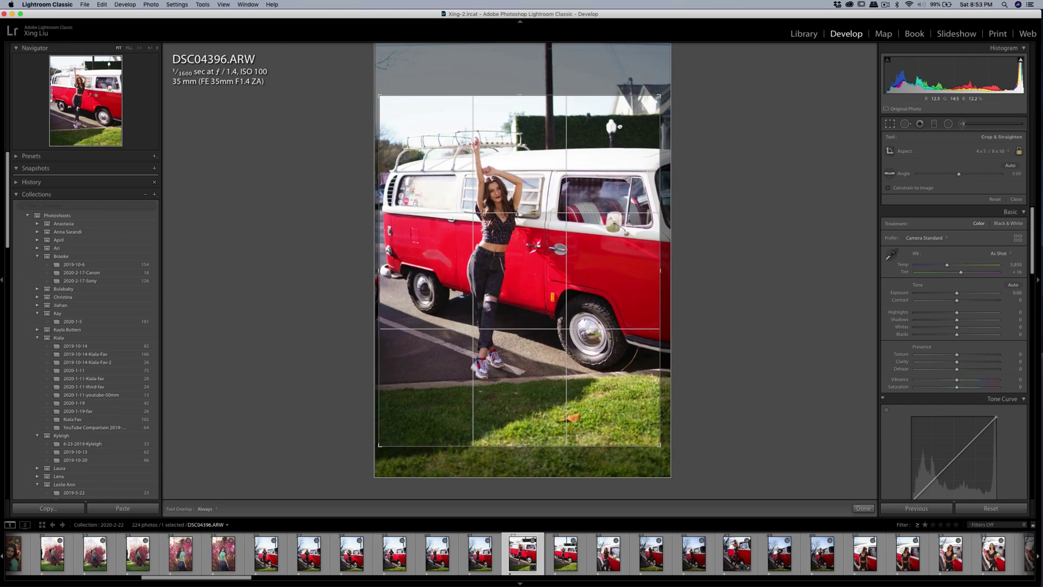
pyautogui.press('Return')
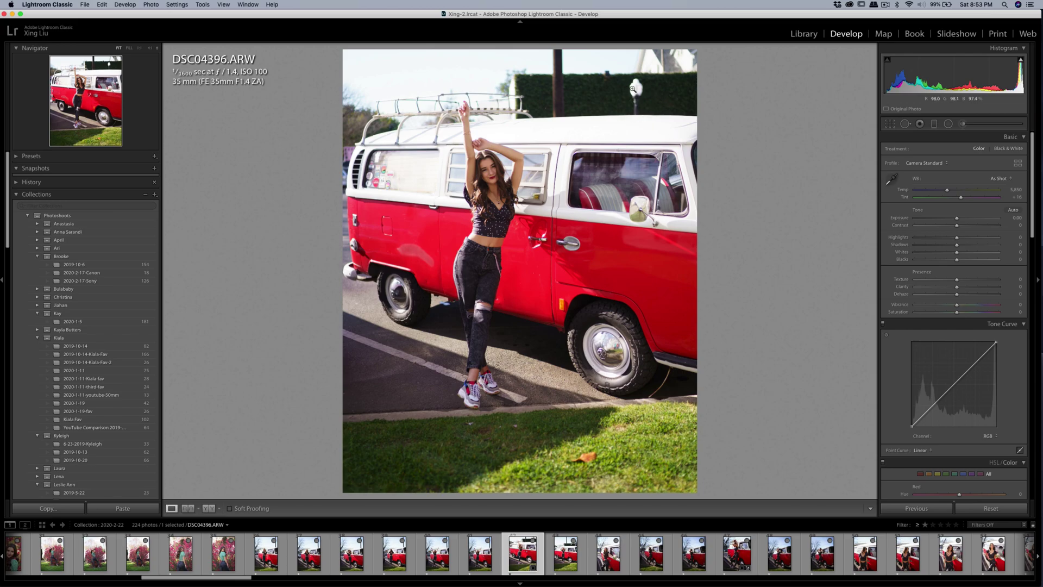
# Paint out the white lamp post in front of the hedge with the Heal brush, sampling from the neighbouring hedge
pyautogui.click(632, 89)
pyautogui.press('q')
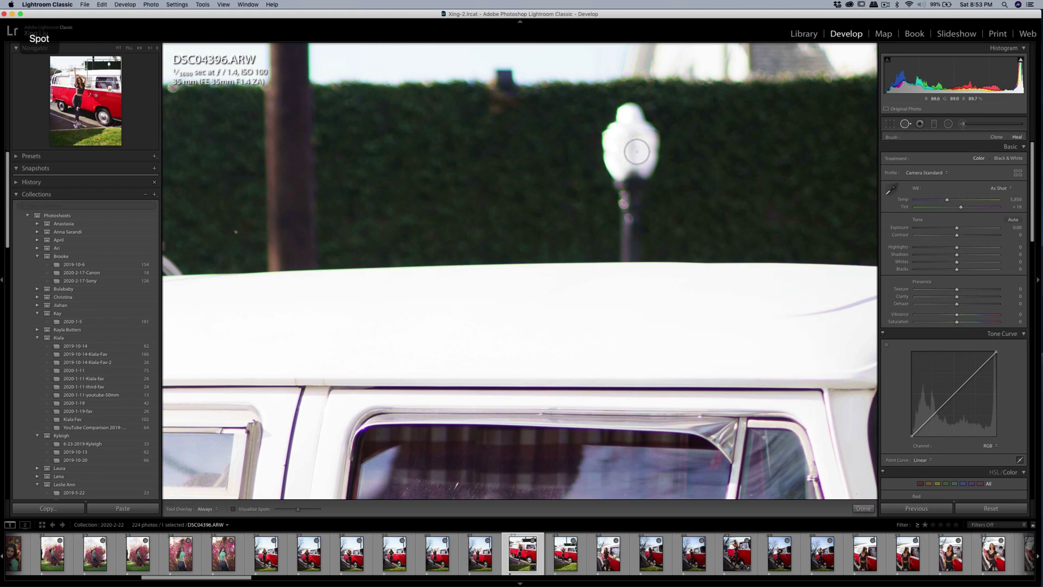
pyautogui.moveTo(644, 127)
pyautogui.mouseDown()
pyautogui.moveTo(631, 133)
pyautogui.moveTo(624, 111)
pyautogui.moveTo(603, 158)
pyautogui.moveTo(652, 171)
pyautogui.moveTo(649, 111)
pyautogui.moveTo(629, 165)
pyautogui.moveTo(629, 260)
pyautogui.mouseUp()
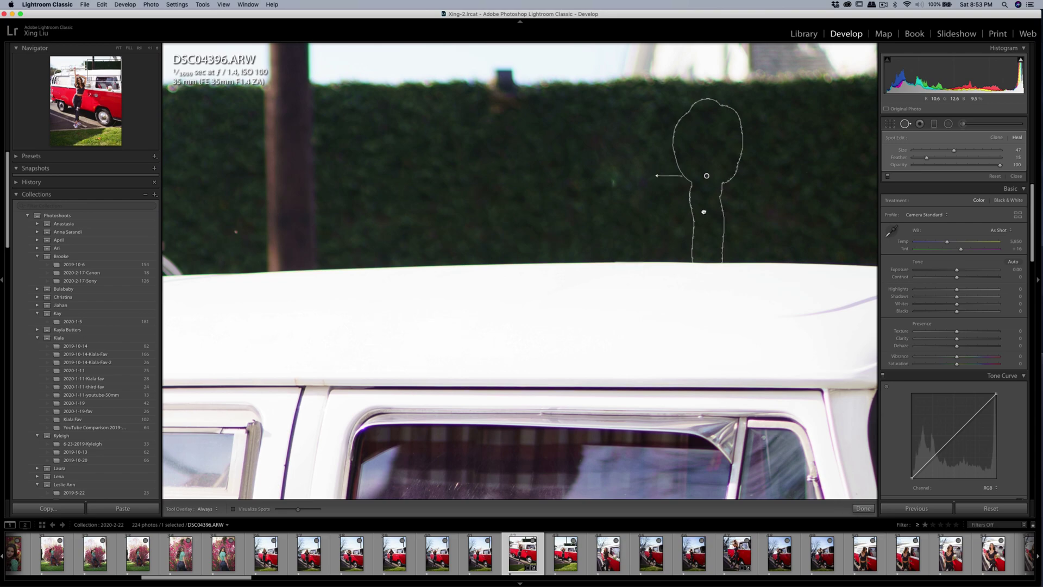
pyautogui.moveTo(694, 169); pyautogui.dragTo(692, 169)
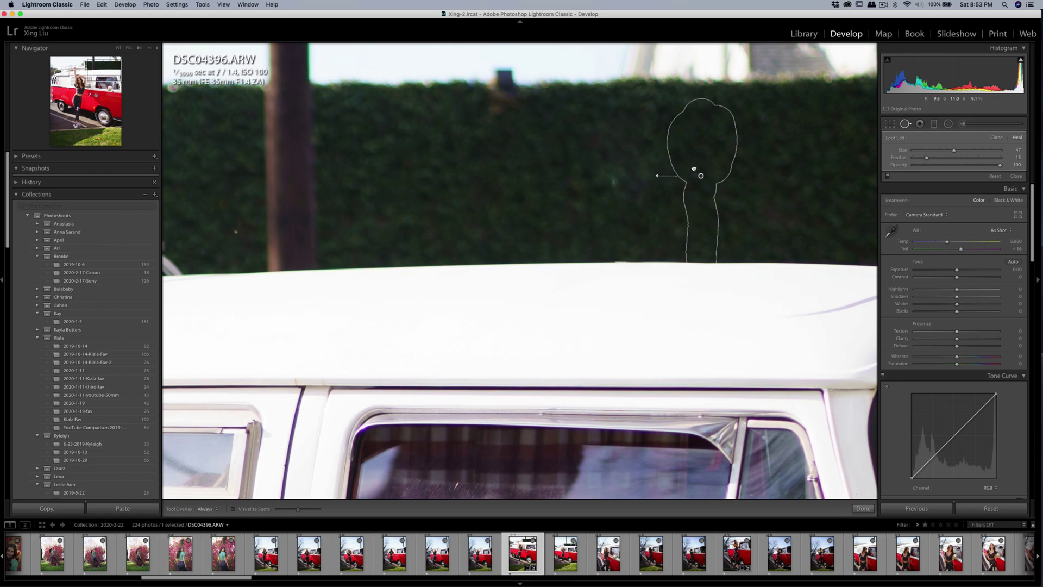
pyautogui.press('q')
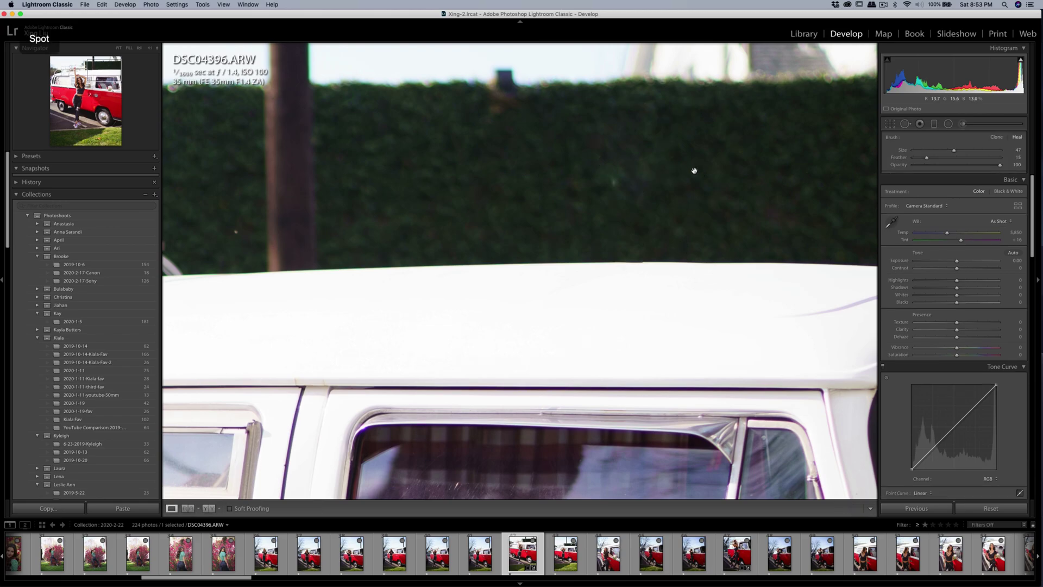
pyautogui.click(647, 213)
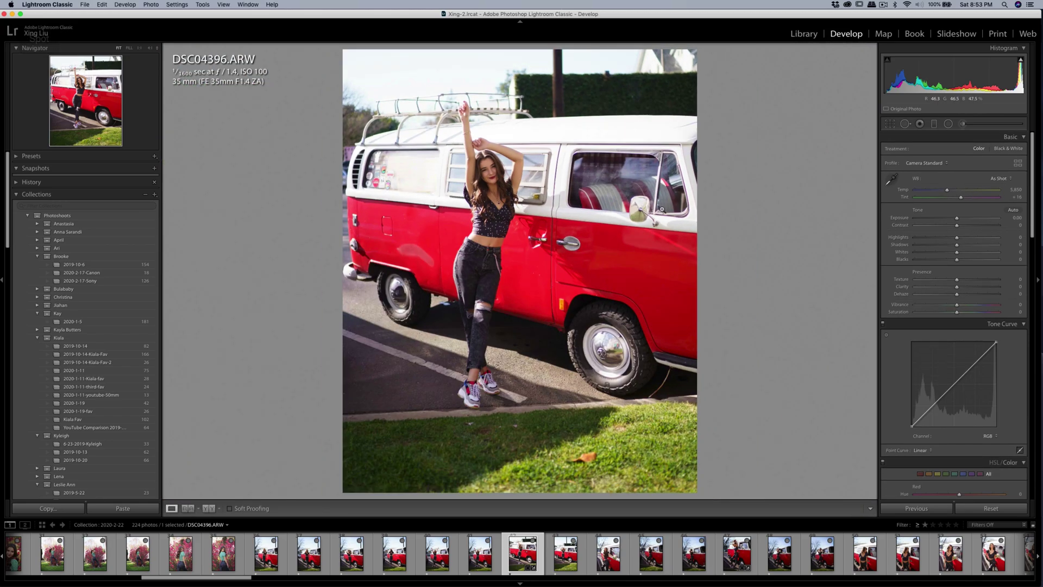
# Undo the last changes to the lamp post heal and move its sample area to the hedge nearer the dark pole
pyautogui.click(670, 129)
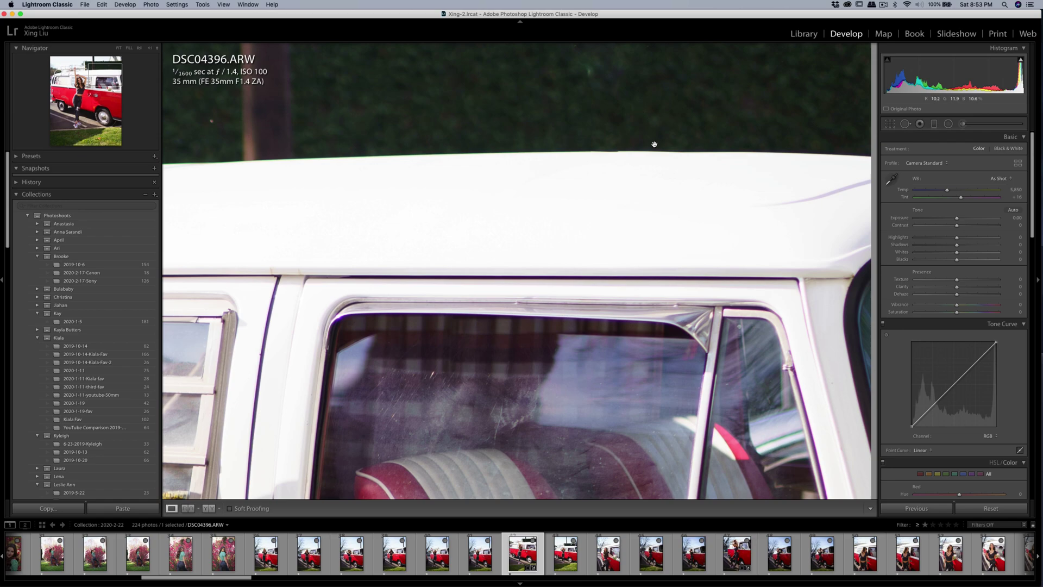
pyautogui.moveTo(654, 144); pyautogui.dragTo(657, 190)
pyautogui.press('super+z')
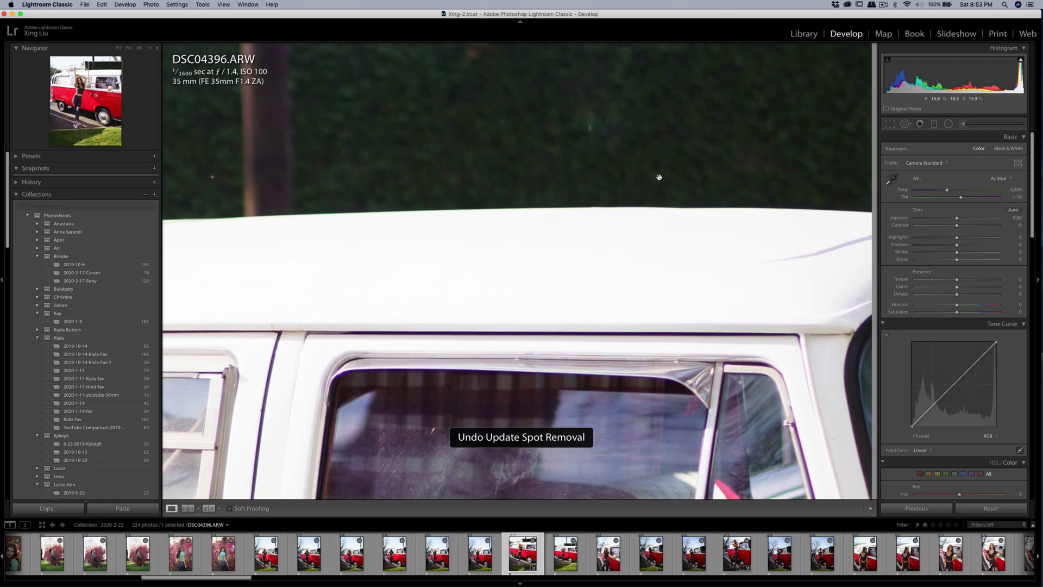
pyautogui.press('super+z')
pyautogui.click(906, 124)
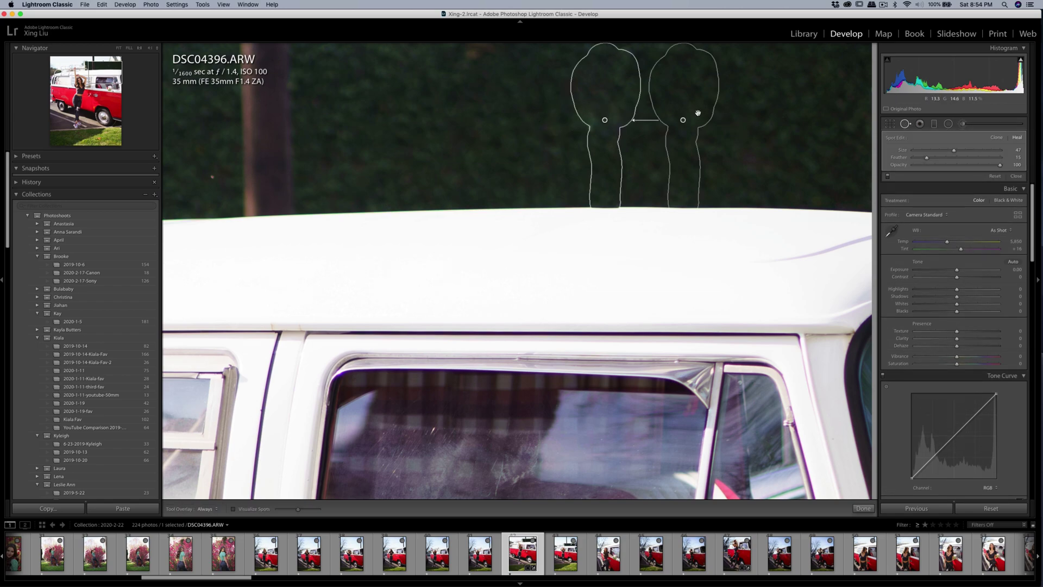
pyautogui.moveTo(698, 113)
pyautogui.mouseDown()
pyautogui.moveTo(562, 113)
pyautogui.moveTo(538, 124)
pyautogui.moveTo(535, 114)
pyautogui.mouseUp()
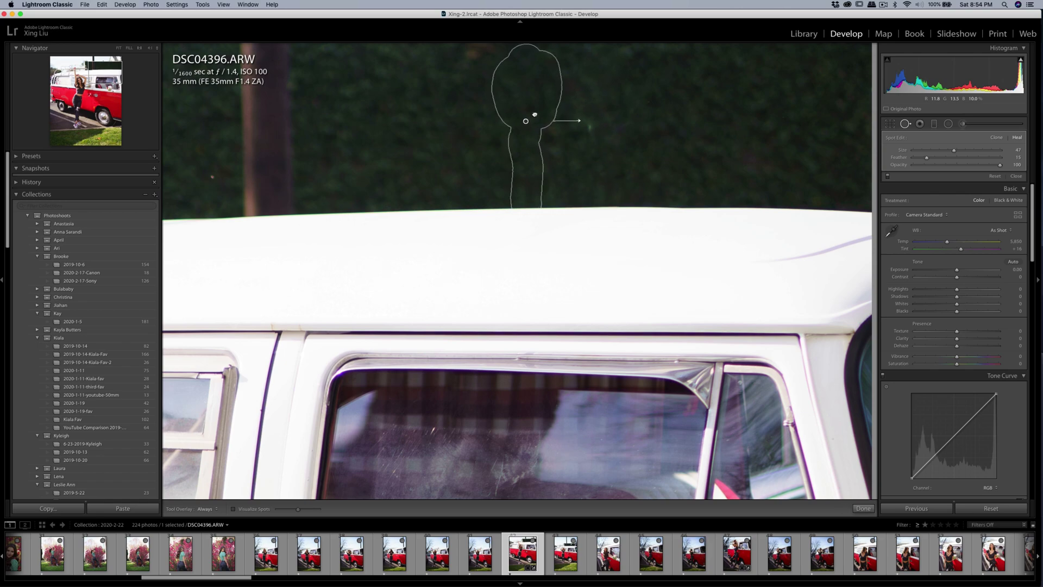
pyautogui.moveTo(534, 114); pyautogui.dragTo(617, 113)
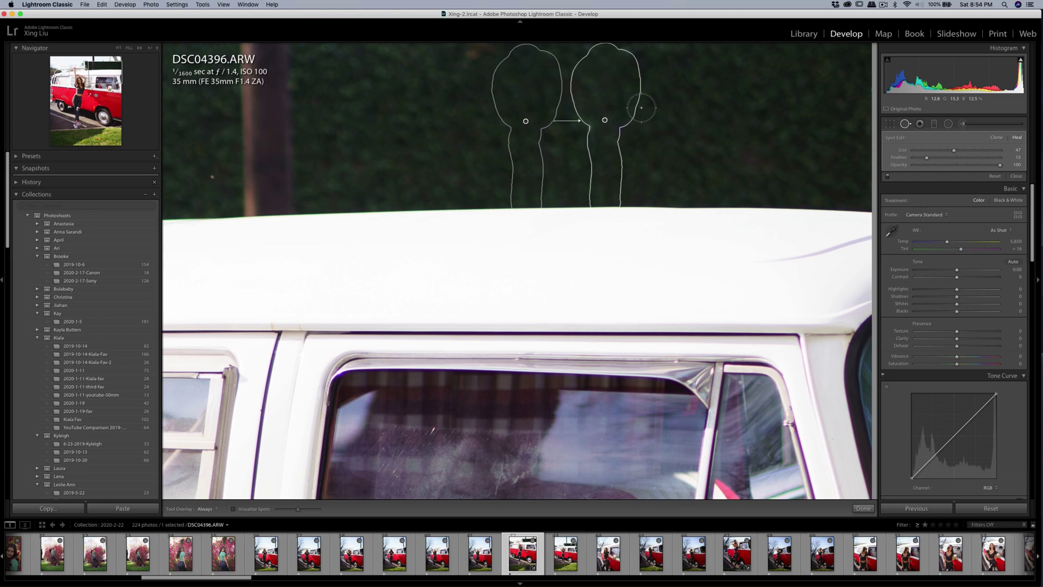
pyautogui.press('q')
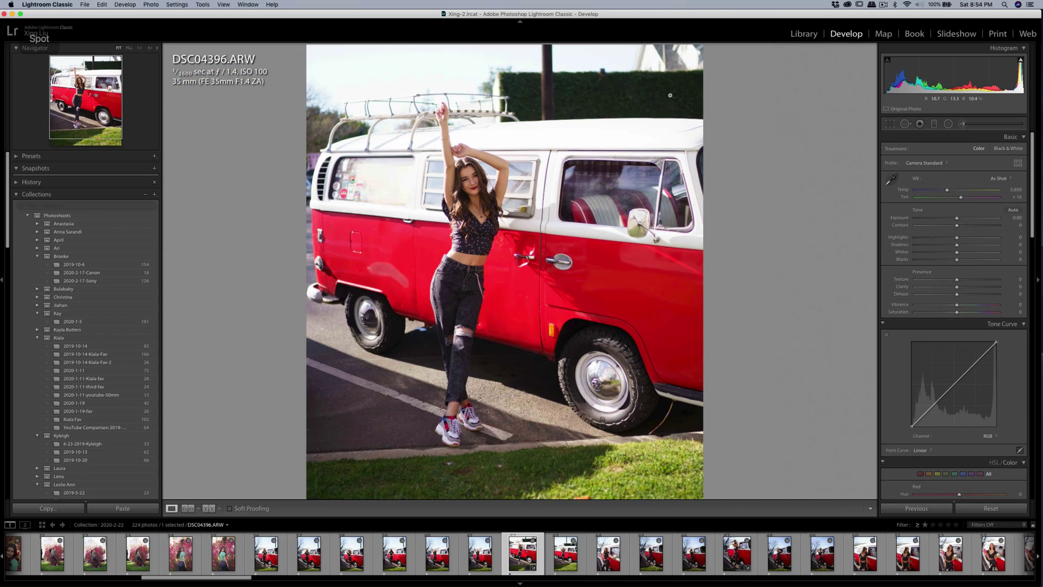
# Heal the leftover smudge on the hedge where the lamp post stood, sampling from clean hedge right beside it
pyautogui.click(677, 96)
pyautogui.click(639, 110)
pyautogui.press('q')
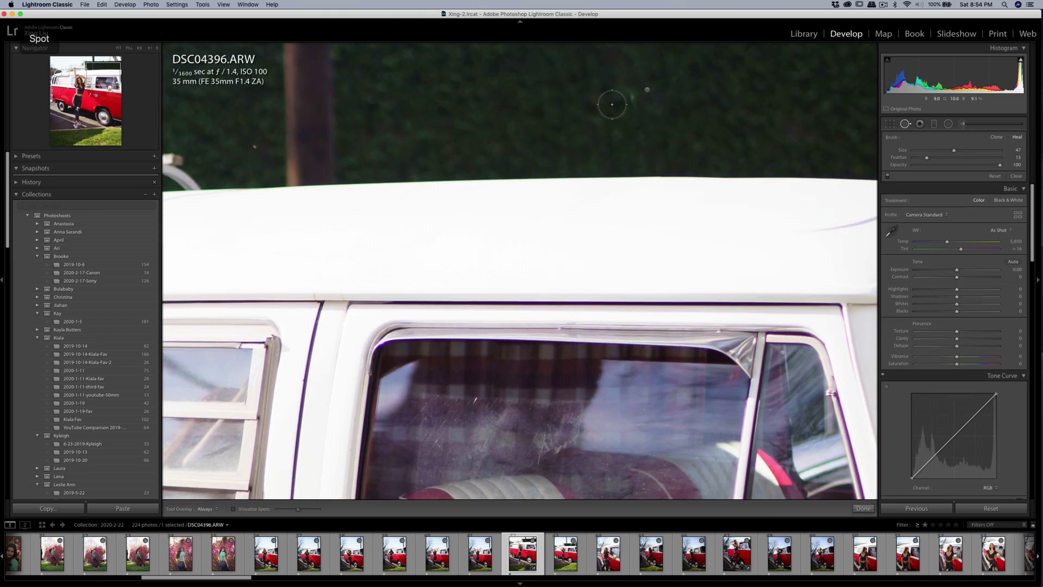
pyautogui.moveTo(625, 101)
pyautogui.mouseDown()
pyautogui.moveTo(626, 80)
pyautogui.moveTo(620, 89)
pyautogui.moveTo(628, 96)
pyautogui.moveTo(638, 74)
pyautogui.moveTo(616, 48)
pyautogui.mouseUp()
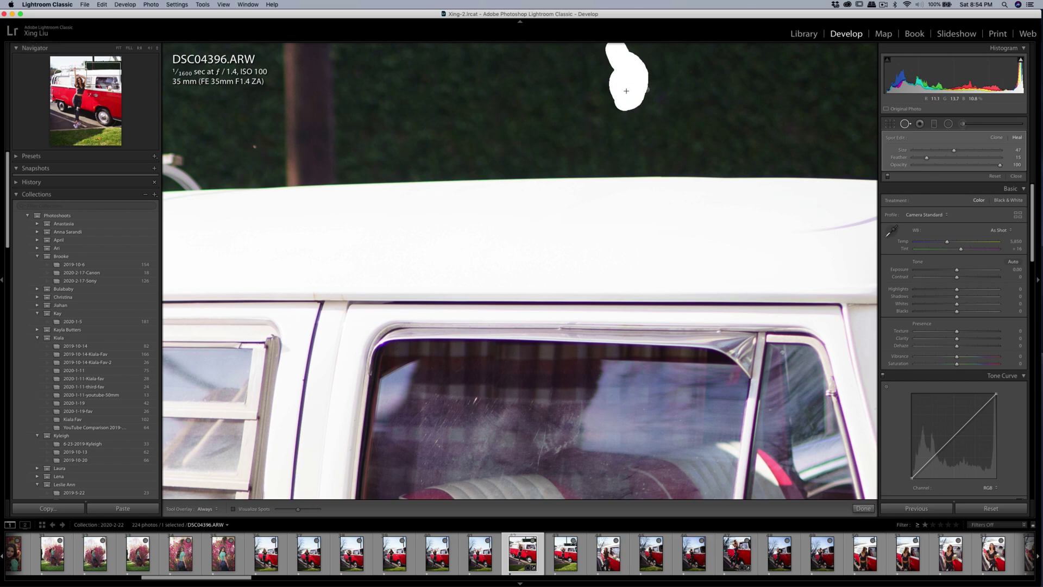
pyautogui.moveTo(626, 91)
pyautogui.mouseDown()
pyautogui.moveTo(642, 104)
pyautogui.moveTo(622, 113)
pyautogui.mouseUp()
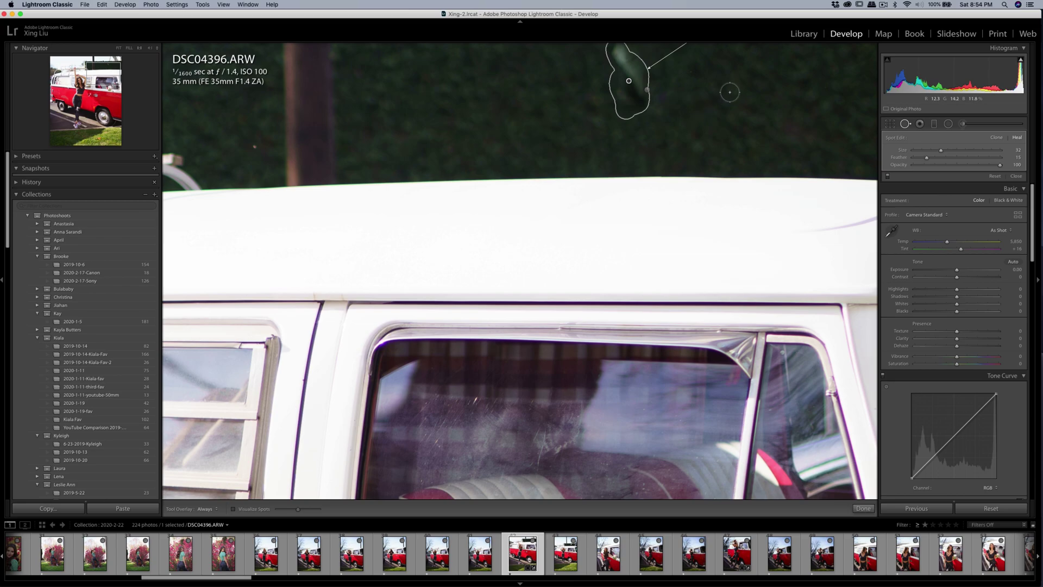
pyautogui.press('super+minus')
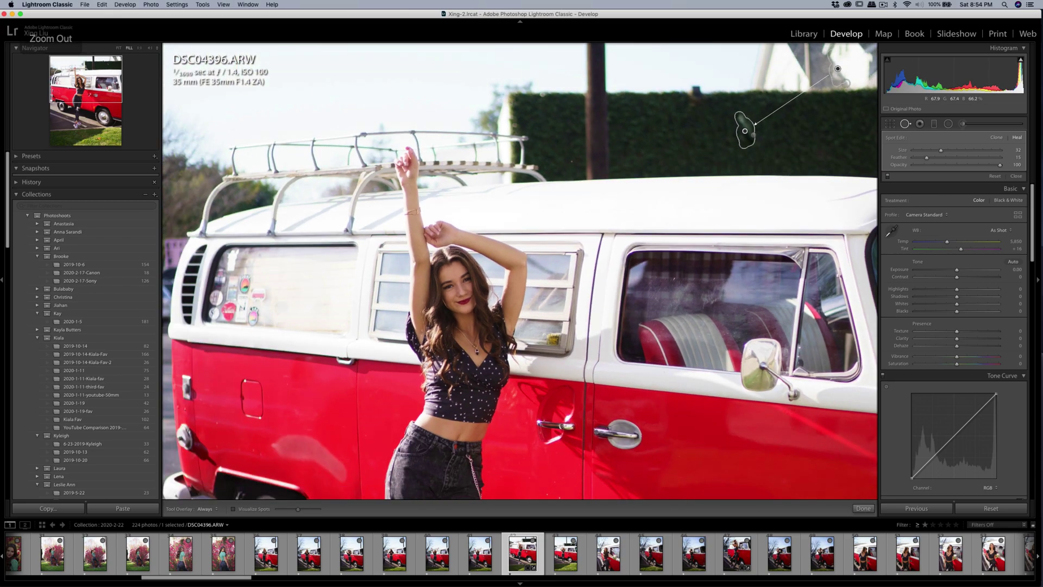
pyautogui.press('space')
pyautogui.moveTo(838, 69)
pyautogui.mouseDown()
pyautogui.moveTo(820, 130)
pyautogui.moveTo(781, 139)
pyautogui.moveTo(765, 130)
pyautogui.moveTo(775, 134)
pyautogui.mouseUp()
pyautogui.press('q')
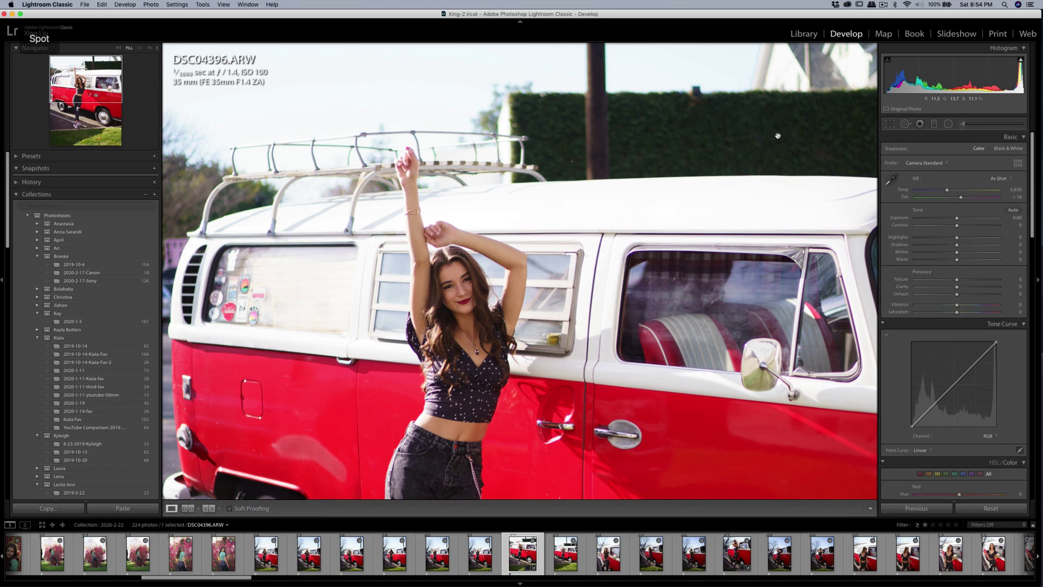
# Heal the small spot on the dark hedge just beside the pole above the van
pyautogui.click(762, 142)
pyautogui.click(775, 145)
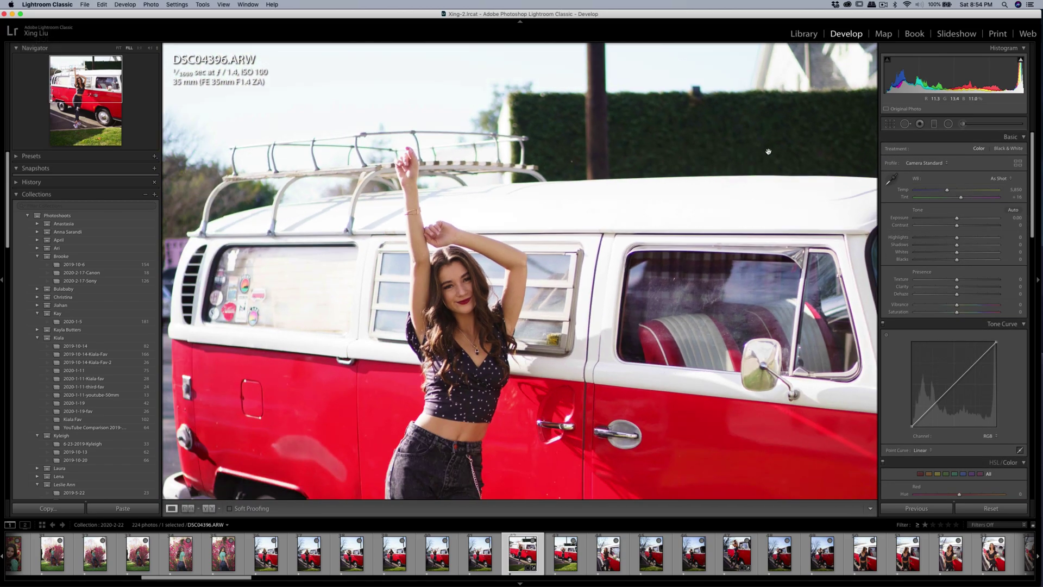
pyautogui.click(571, 162)
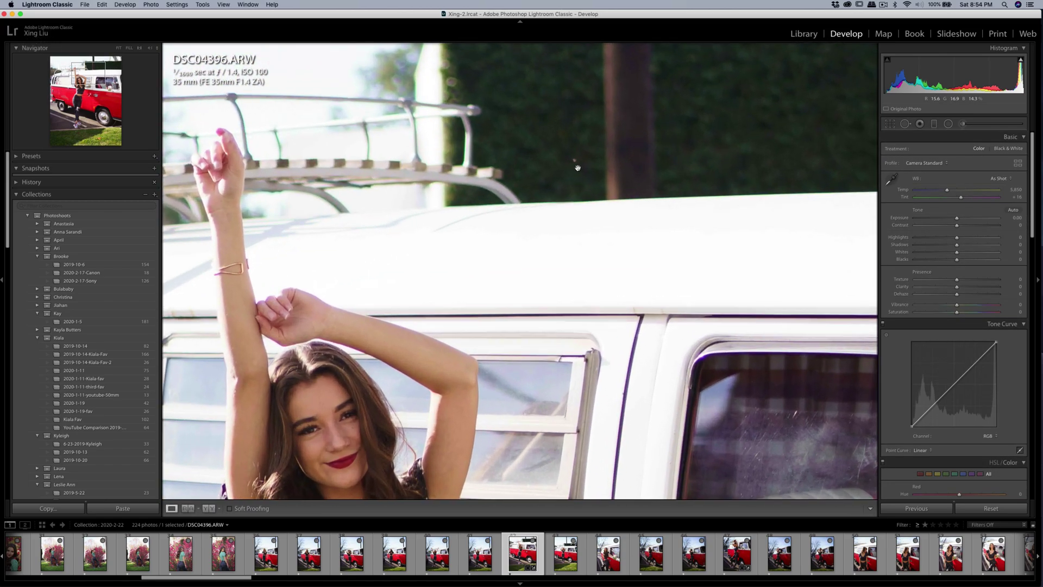
pyautogui.press('q')
pyautogui.click(575, 161)
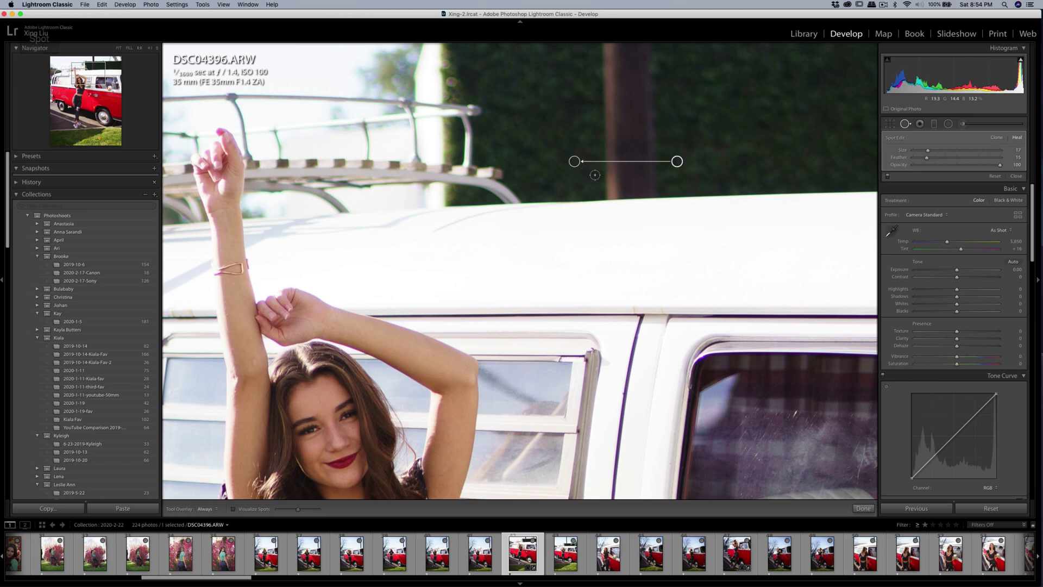
pyautogui.press('q')
pyautogui.click(652, 166)
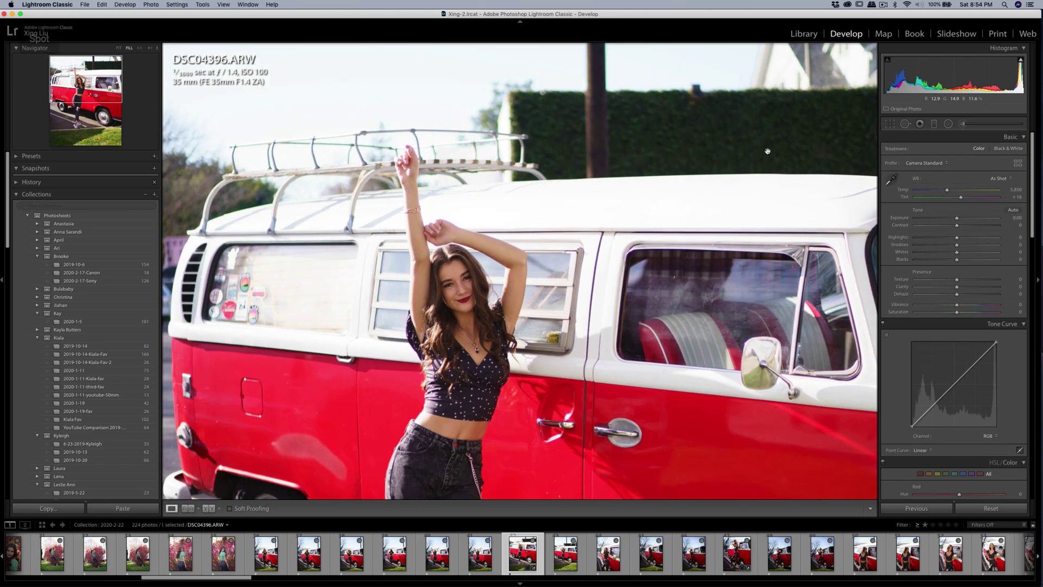
pyautogui.click(767, 151)
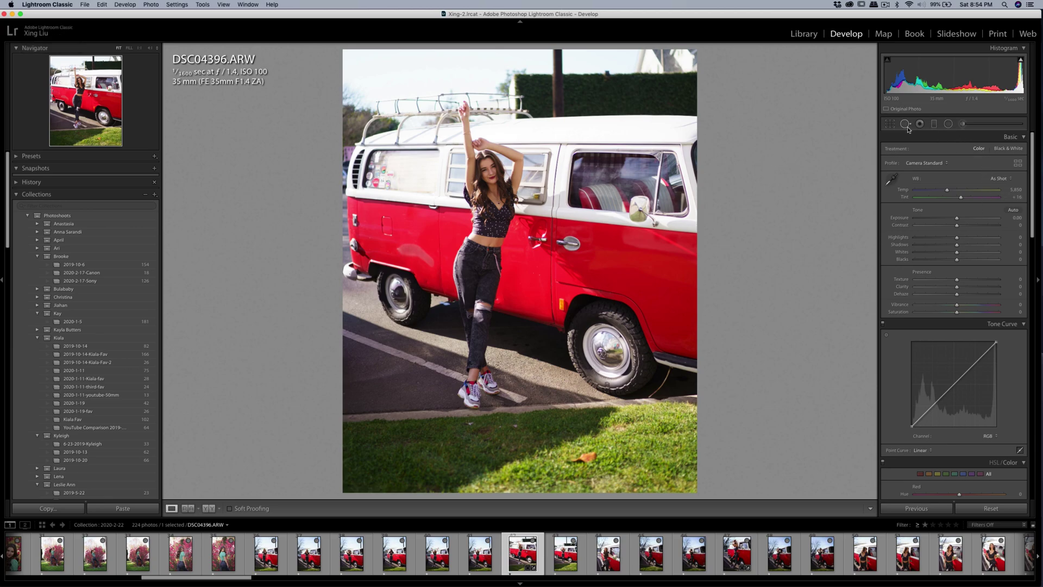
# Refine the 4 x 5 / 8 x 10 crop around the woman and van by slightly adjusting its frame and angle
pyautogui.click(890, 123)
pyautogui.click(996, 154)
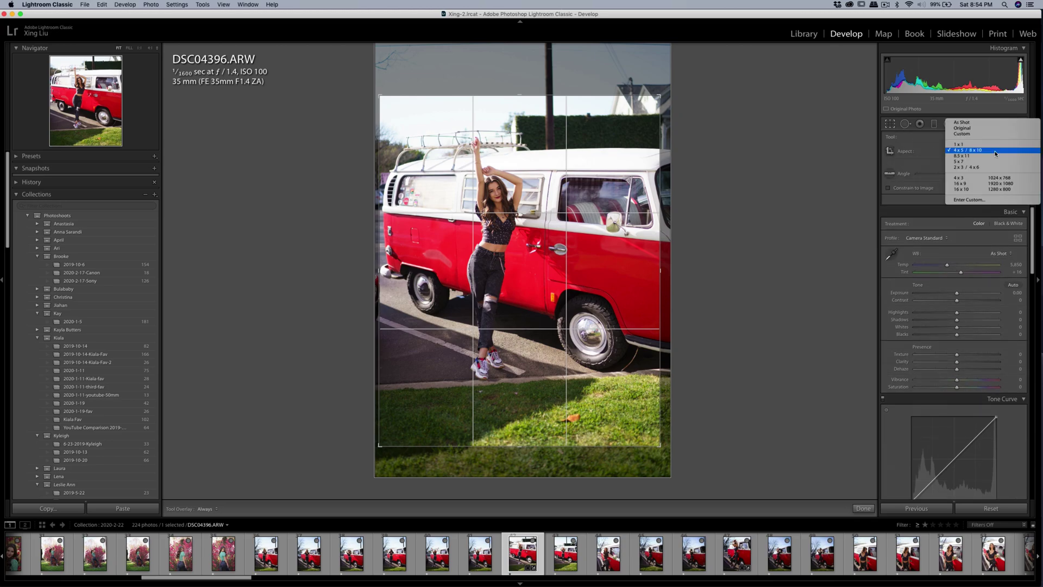
pyautogui.click(957, 153)
pyautogui.moveTo(659, 97); pyautogui.dragTo(452, 179)
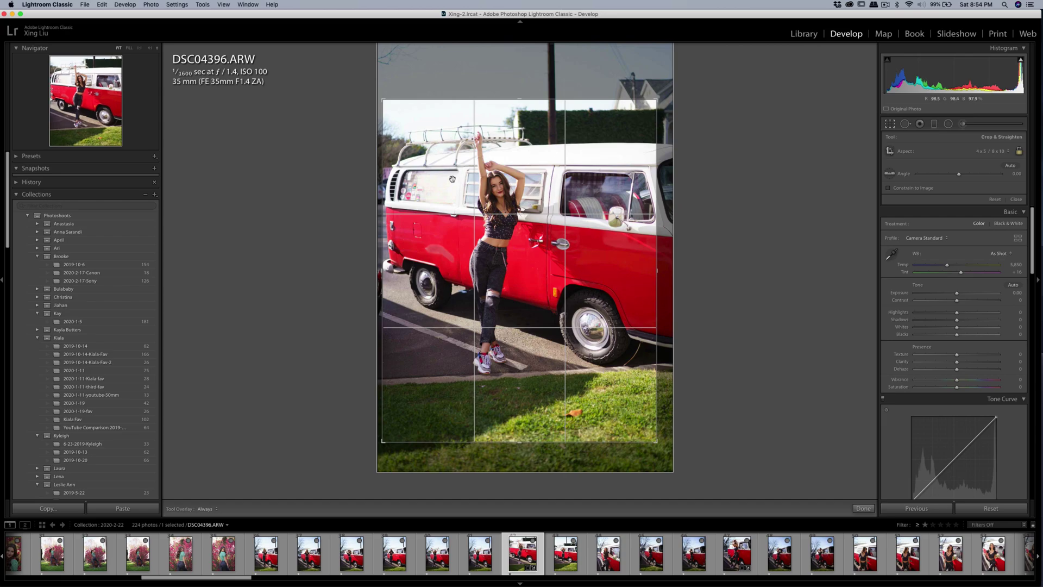
pyautogui.moveTo(657, 100); pyautogui.dragTo(662, 95)
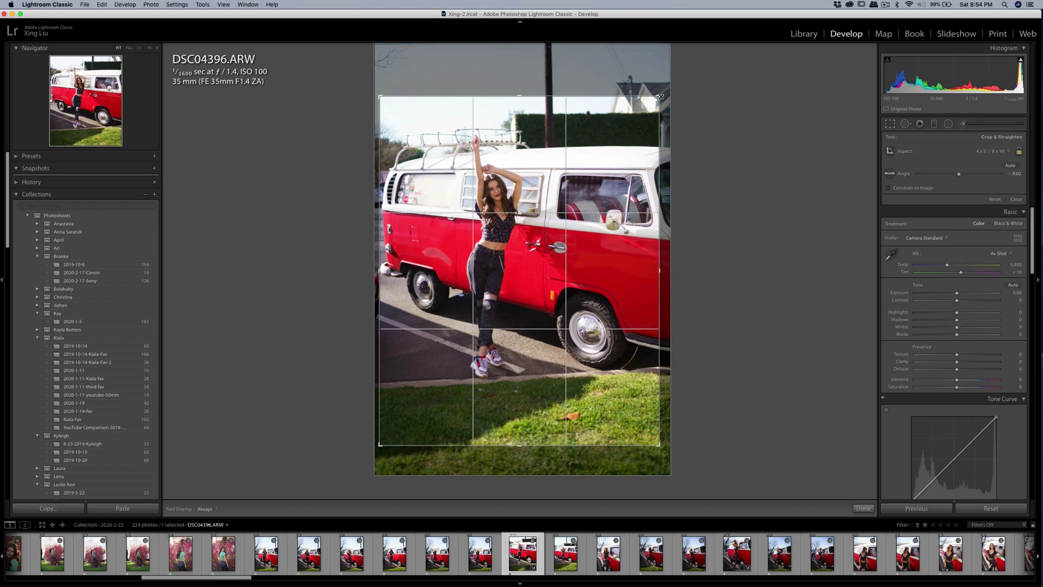
pyautogui.press('Return')
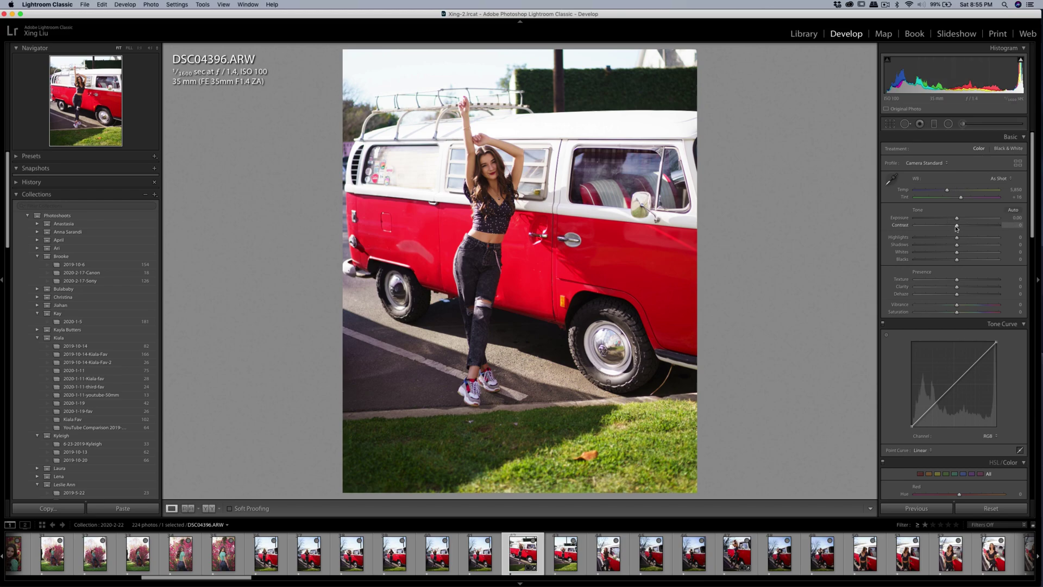
# Set Contrast to +25, Highlights to -18 and Shadows to +8, and brush a Shadows adjustment of 12 onto the woman's face
pyautogui.moveTo(957, 225); pyautogui.dragTo(961, 248)
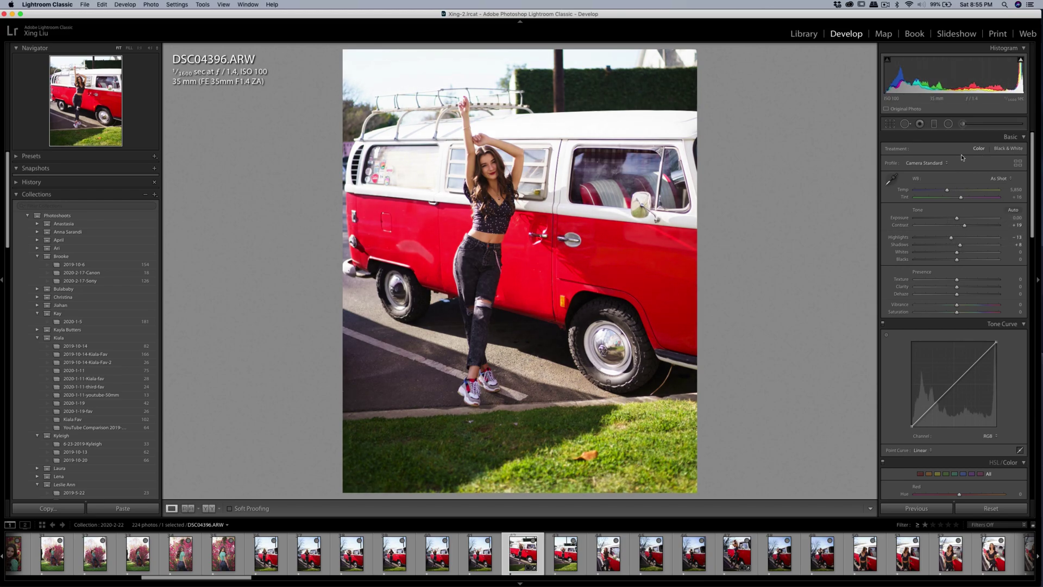
pyautogui.click(963, 124)
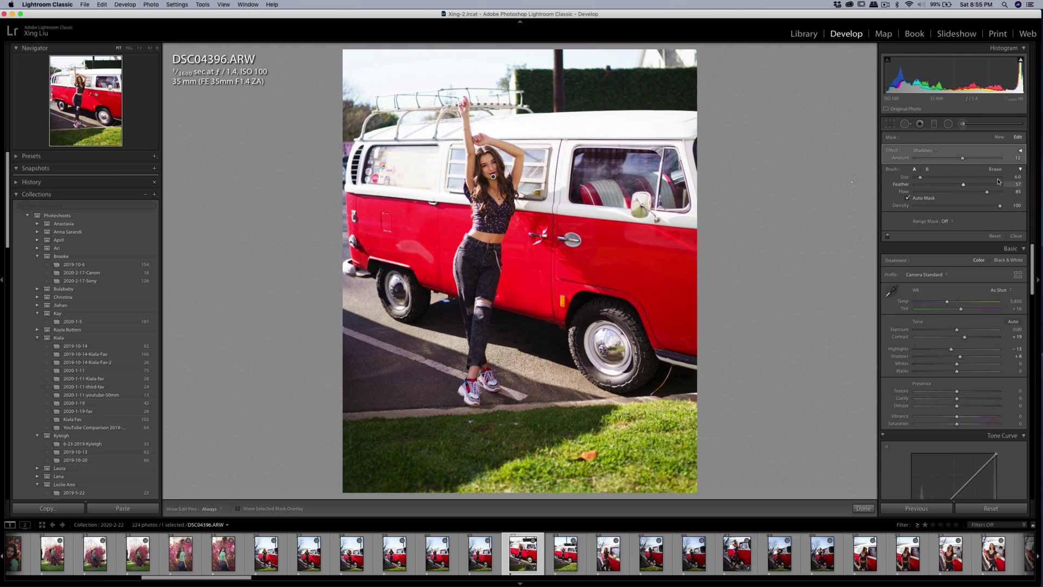
pyautogui.click(964, 125)
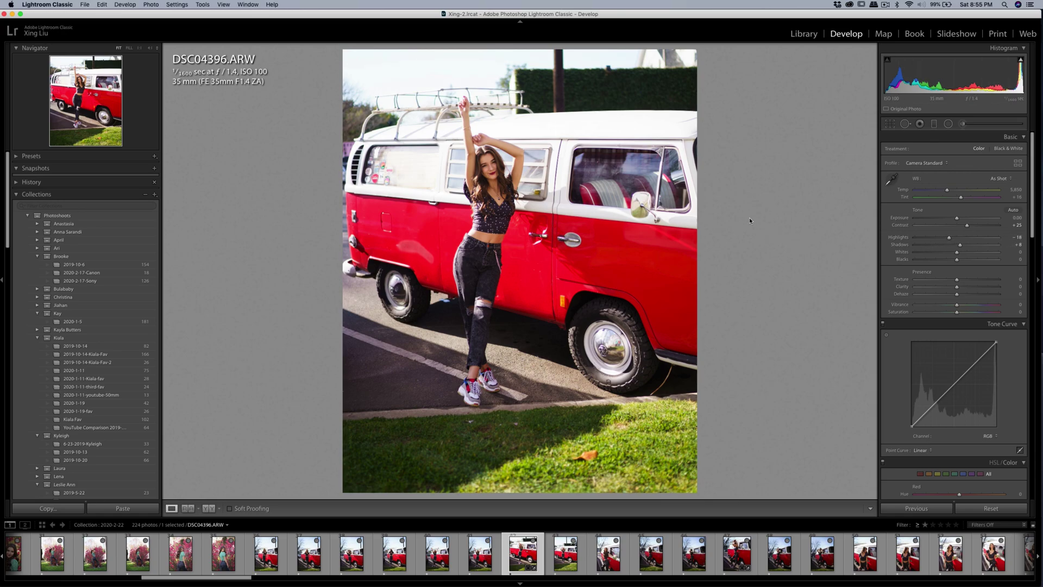
# Export the finished photo DSC04396.ARW with the existing export settings
pyautogui.press('super+shift+e')
pyautogui.press('Return')
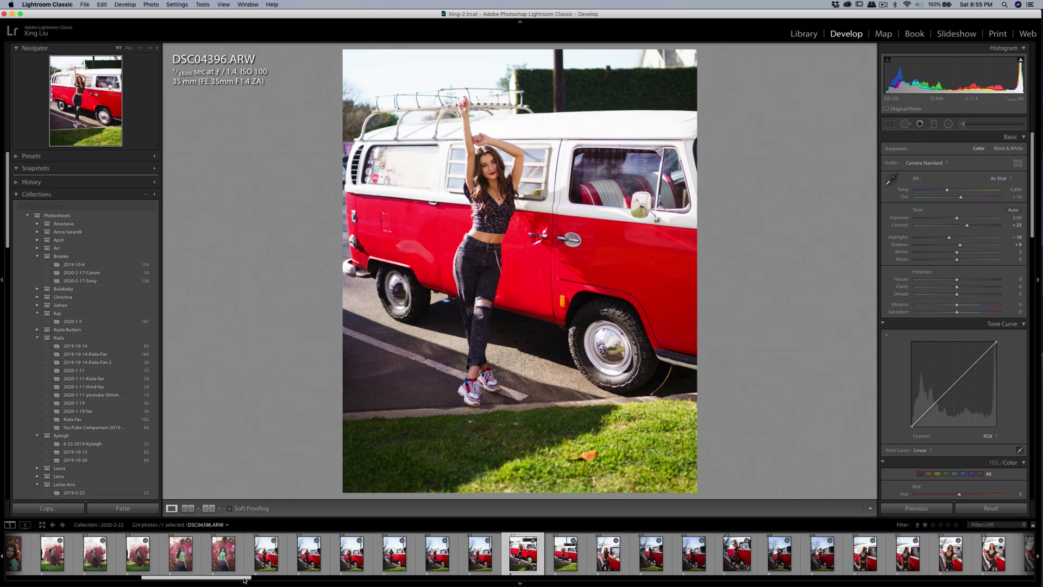
# Browse the remaining van portraits and open DSC04580.ARW for editing
pyautogui.hscroll(5, 258, 582)
pyautogui.moveTo(285, 584); pyautogui.dragTo(358, 585)
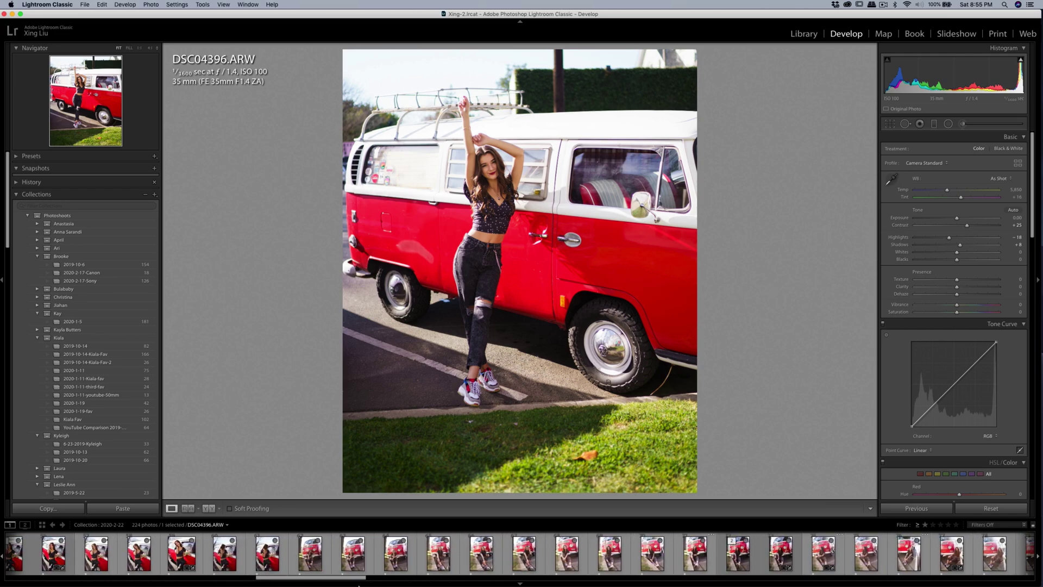
pyautogui.click(577, 565)
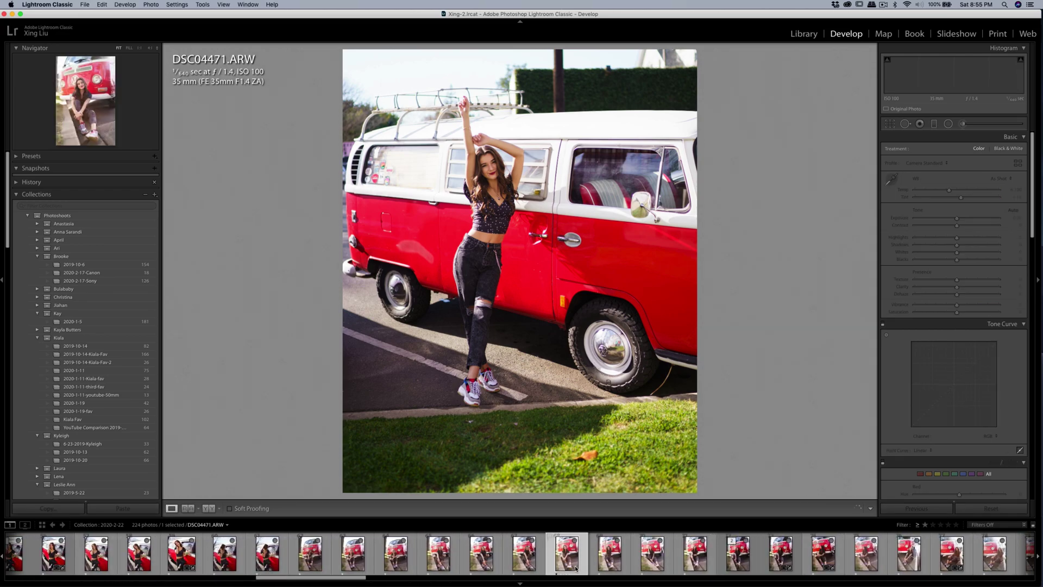
pyautogui.click(621, 571)
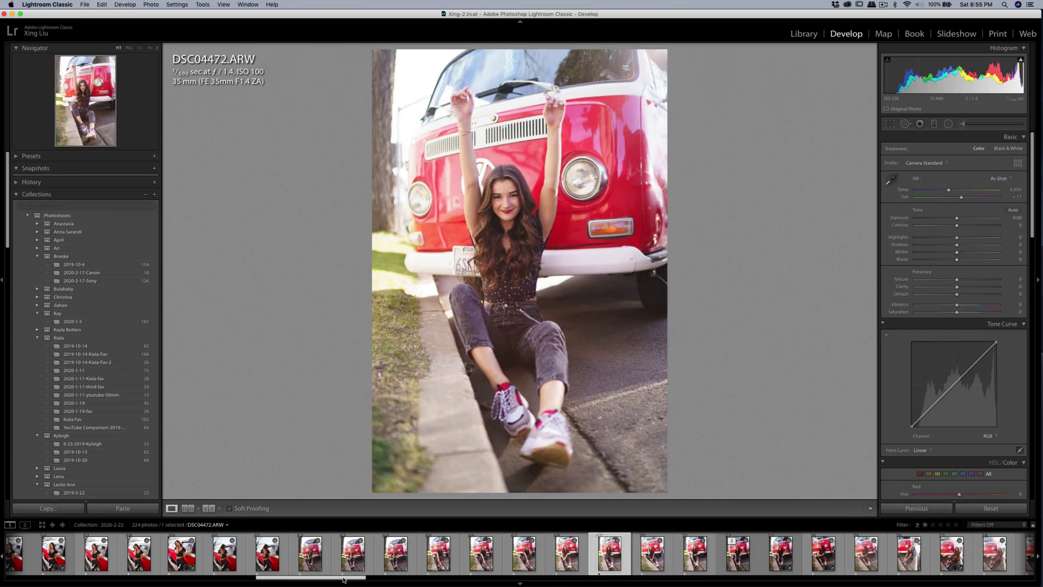
pyautogui.moveTo(343, 580); pyautogui.dragTo(511, 579)
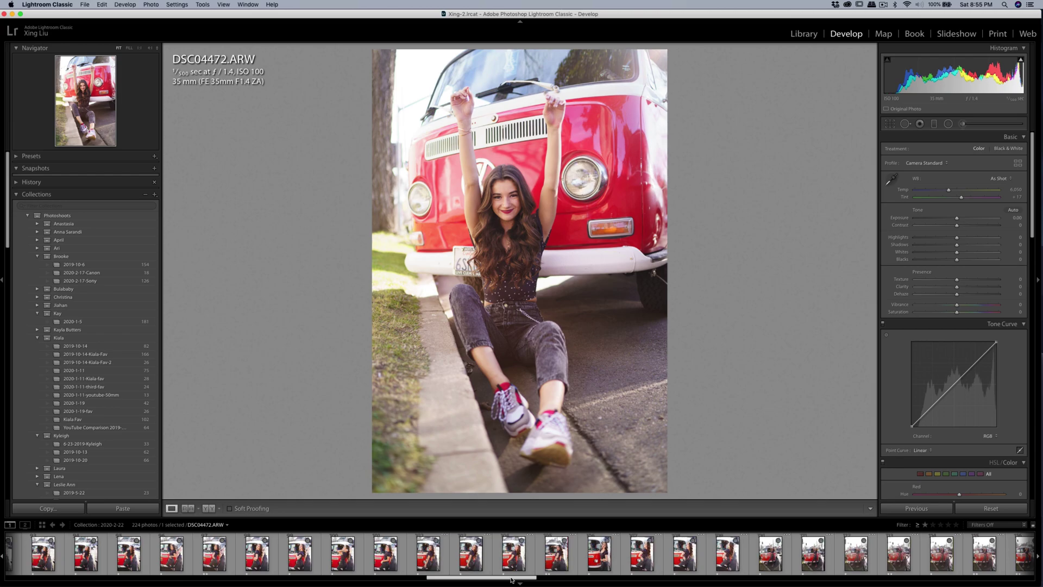
pyautogui.click(554, 565)
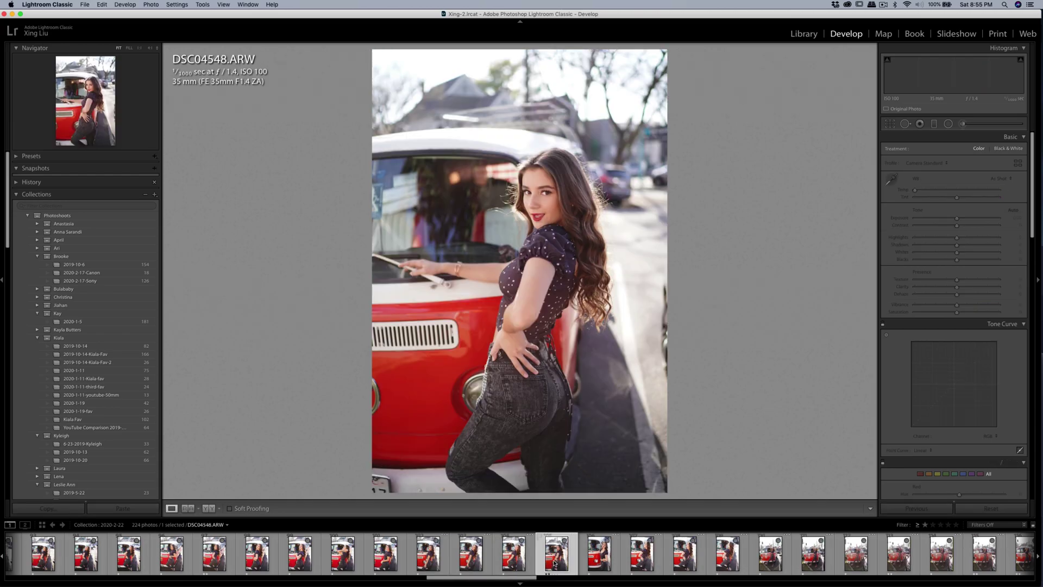
pyautogui.click(642, 568)
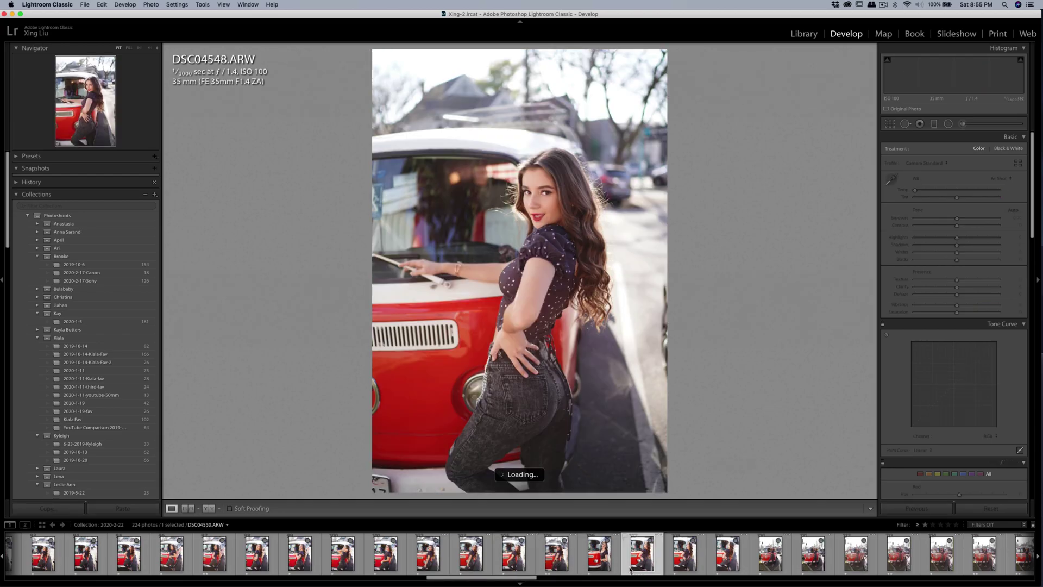
pyautogui.moveTo(526, 580); pyautogui.dragTo(612, 581)
pyautogui.click(605, 565)
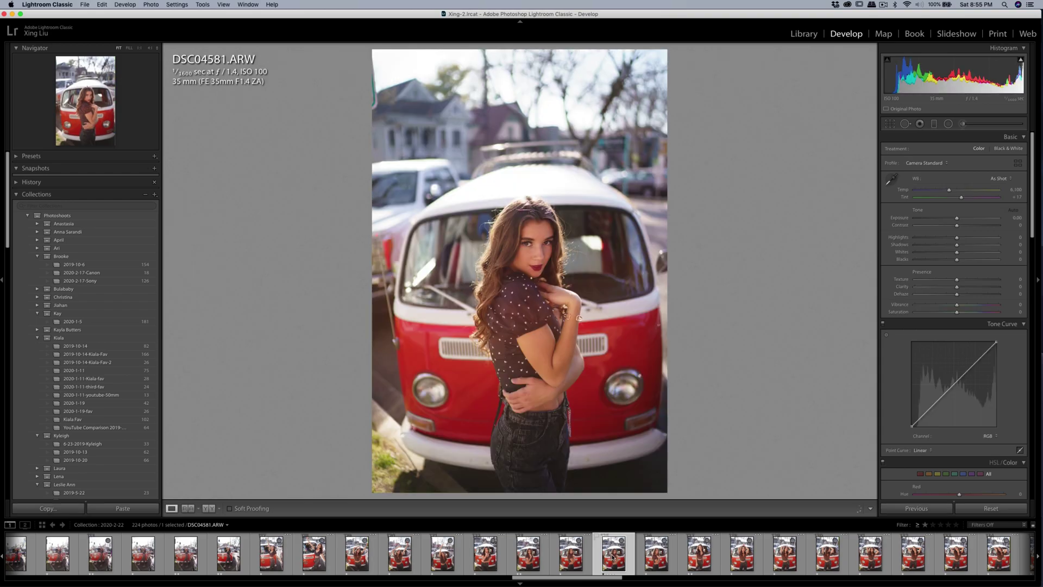
pyautogui.click(565, 568)
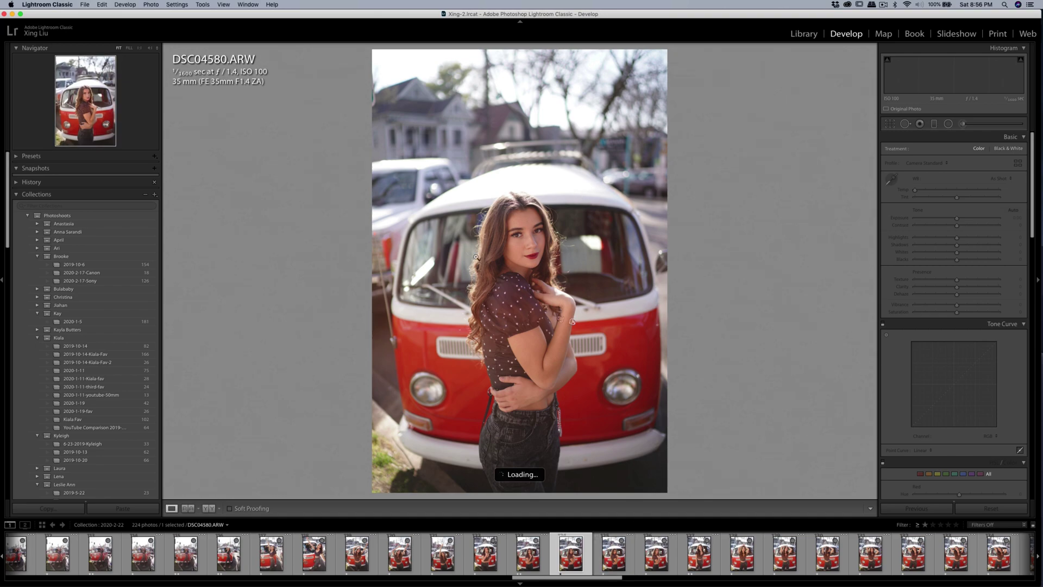
# Straighten the photo to an angle of 1.04 and crop it to 4 x 5 / 8 x 10 around the woman and van front
pyautogui.click(890, 125)
pyautogui.moveTo(819, 149); pyautogui.dragTo(821, 160)
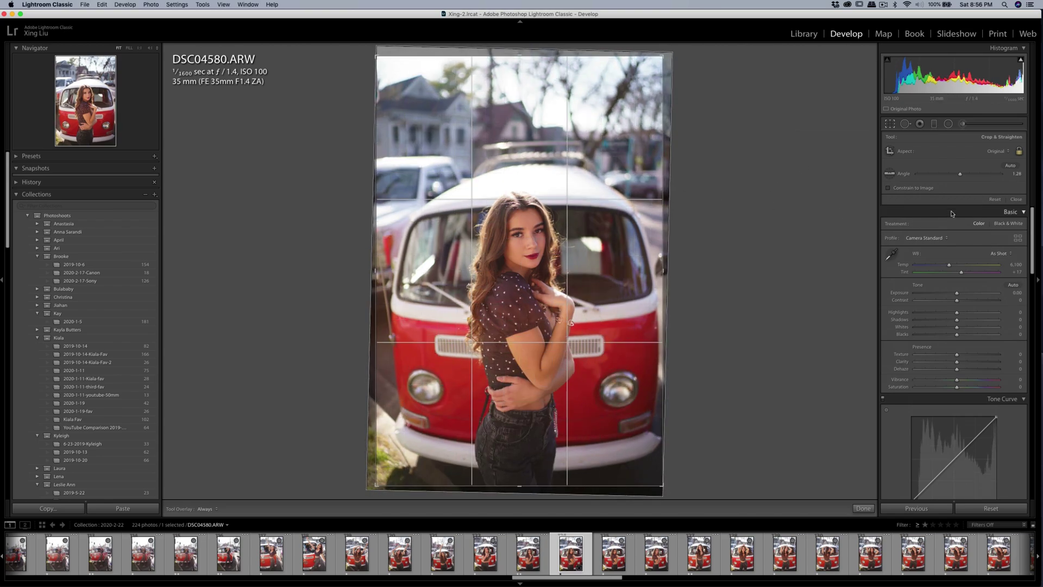
pyautogui.click(997, 152)
pyautogui.click(991, 172)
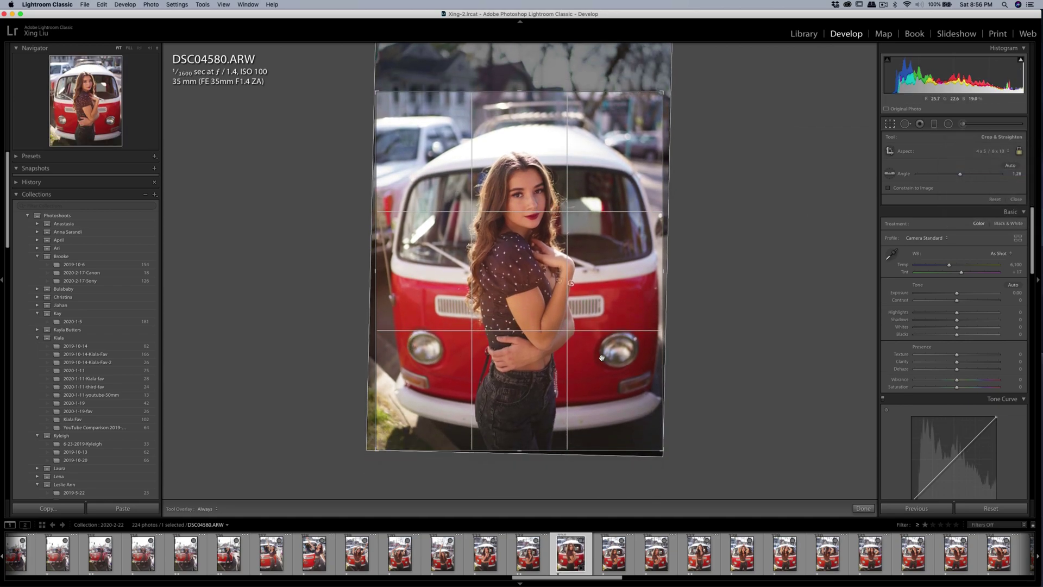
pyautogui.moveTo(376, 92); pyautogui.dragTo(383, 100)
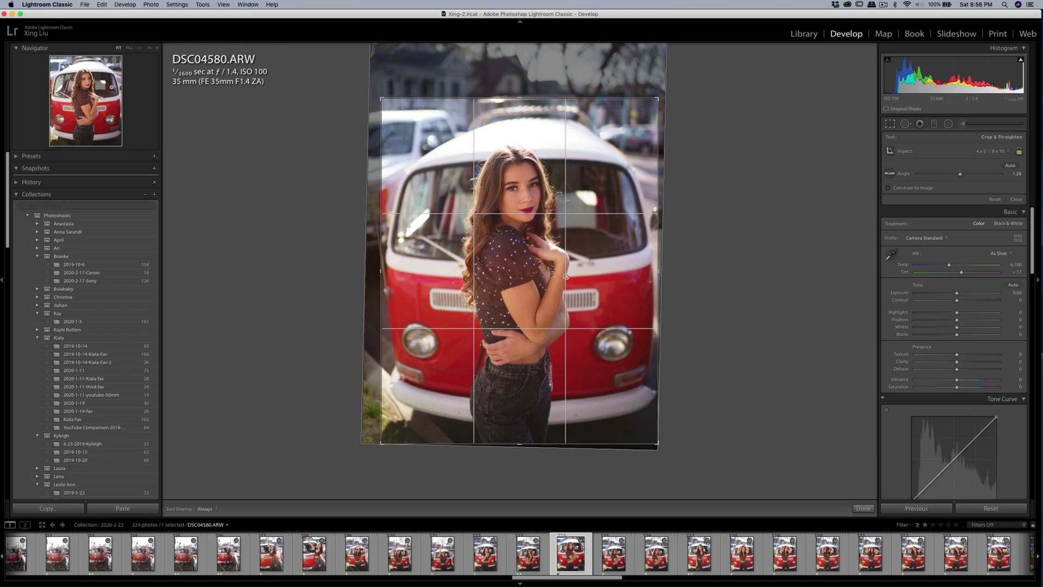
pyautogui.moveTo(717, 146); pyautogui.dragTo(696, 159)
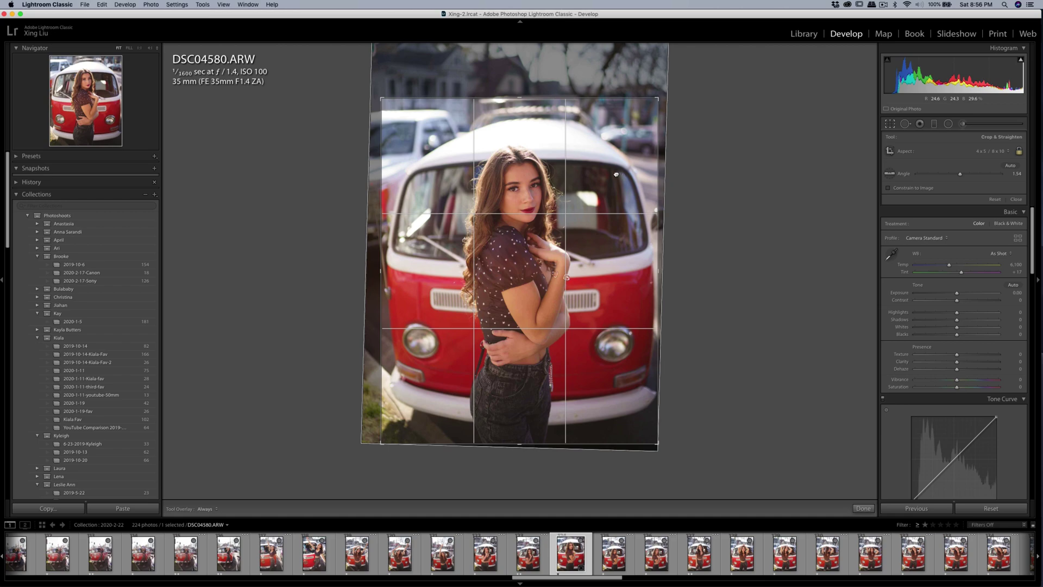
pyautogui.moveTo(609, 178); pyautogui.dragTo(584, 119)
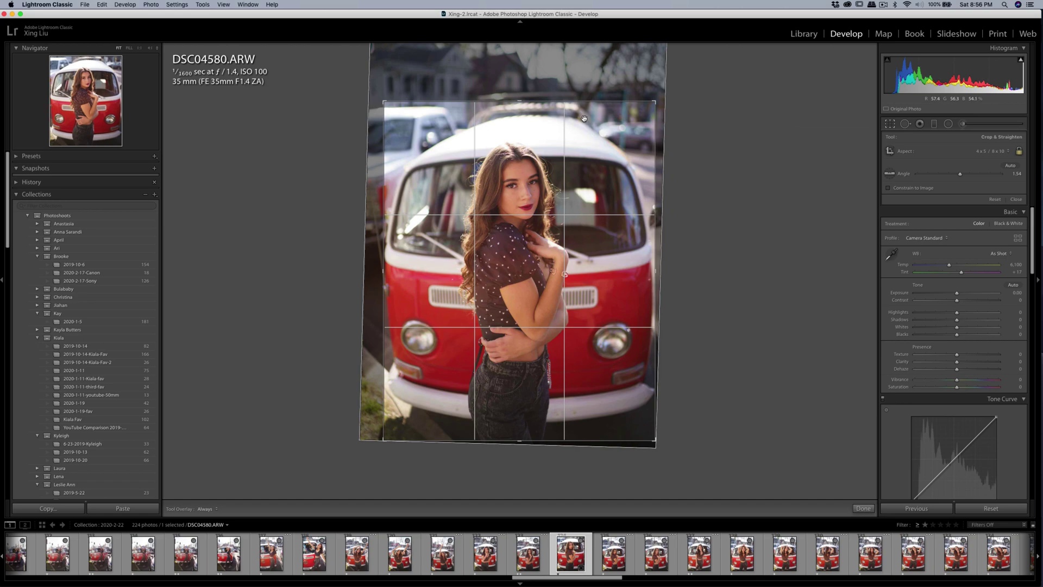
pyautogui.press('Return')
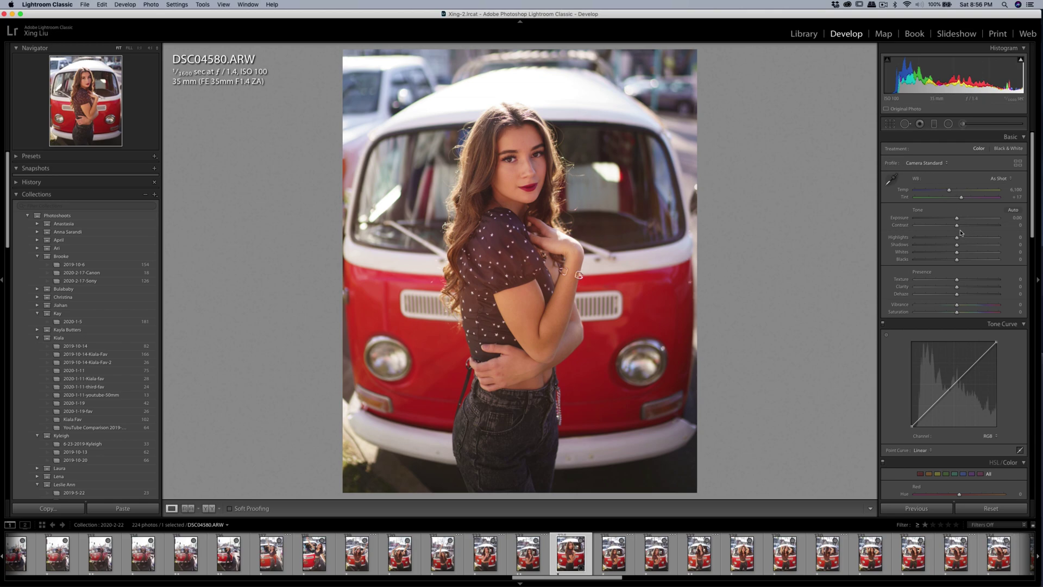
# Set Contrast to +22, Highlights to -11 and Shadows to +3 for the cropped portrait
pyautogui.moveTo(957, 226); pyautogui.dragTo(952, 238)
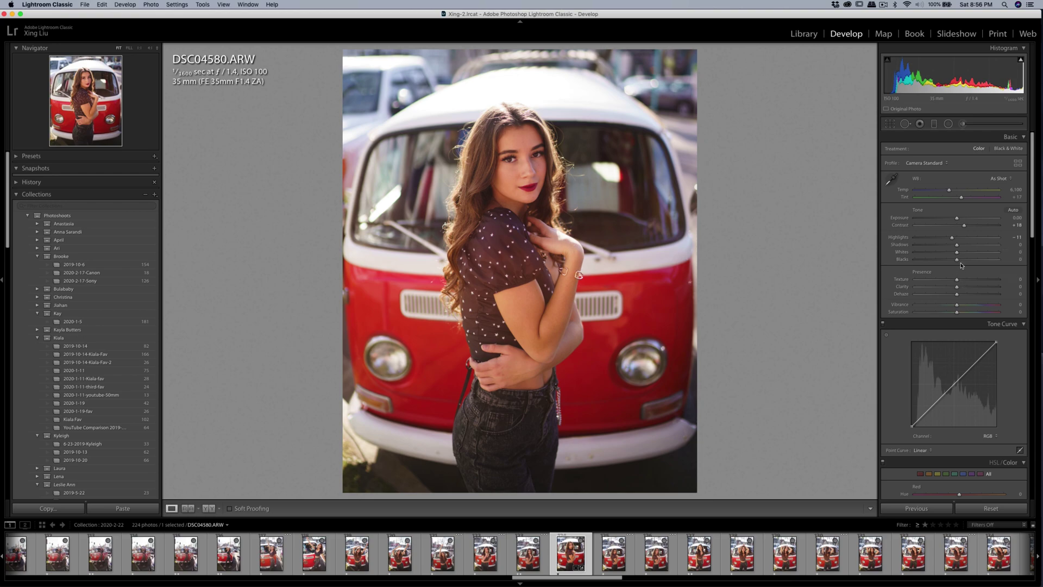
pyautogui.moveTo(956, 244); pyautogui.dragTo(965, 227)
# Paint the Soften Skin (Lite) brush effect over the woman's cheeks and the skin below her eyes
pyautogui.click(535, 160)
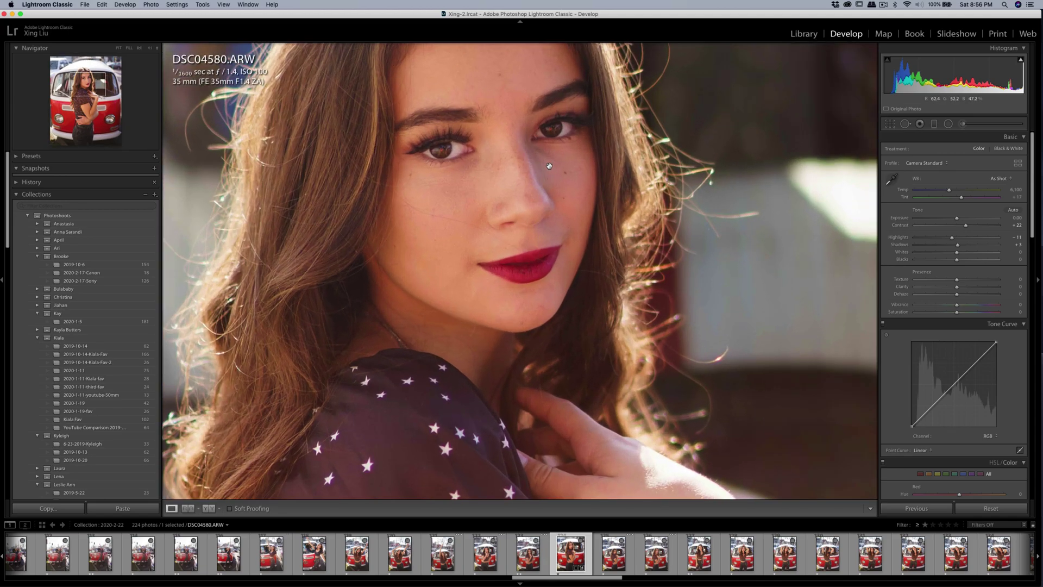
pyautogui.press('k')
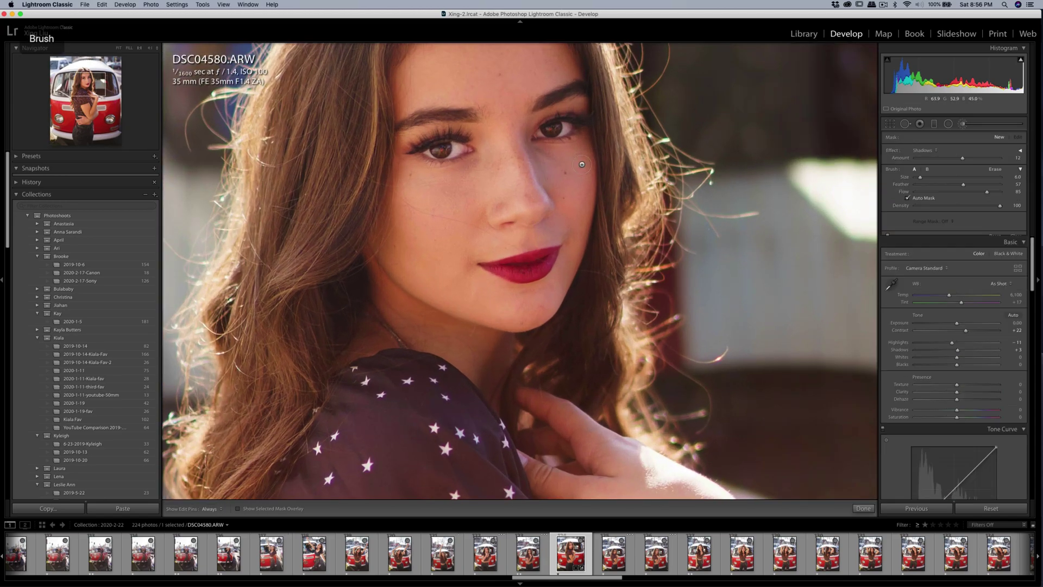
pyautogui.click(923, 150)
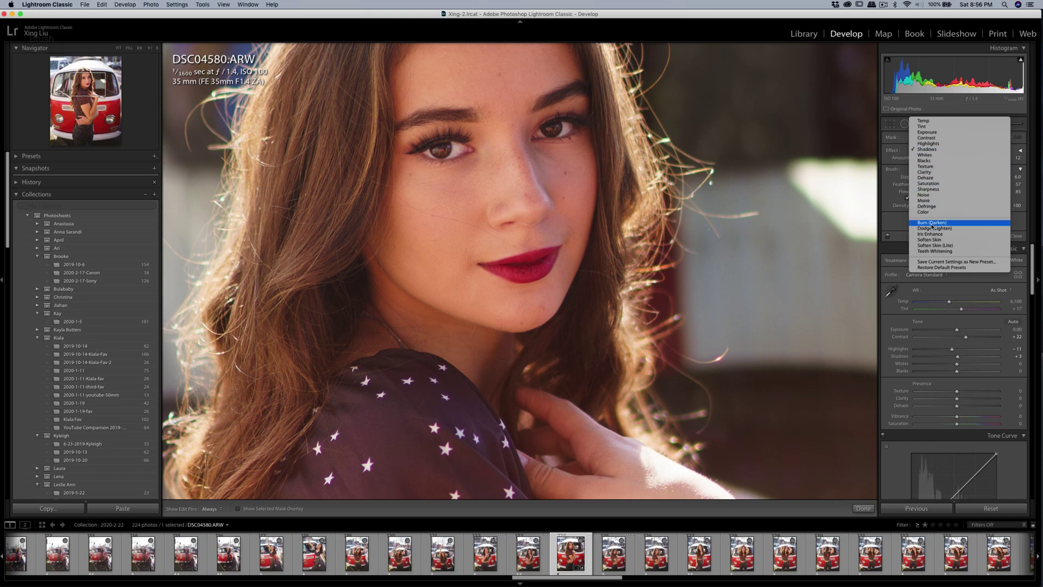
pyautogui.click(936, 246)
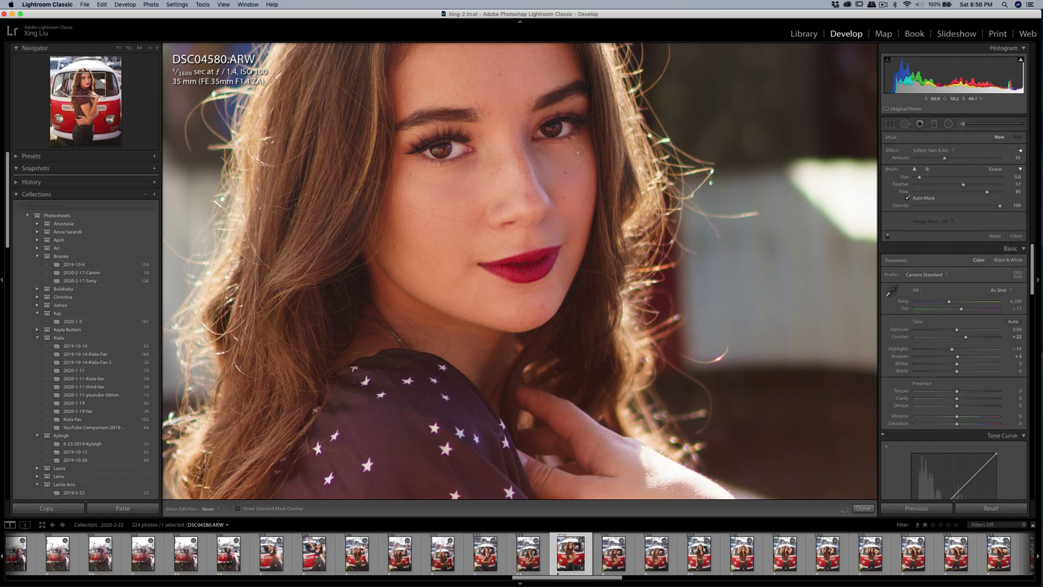
pyautogui.moveTo(556, 162); pyautogui.dragTo(480, 167)
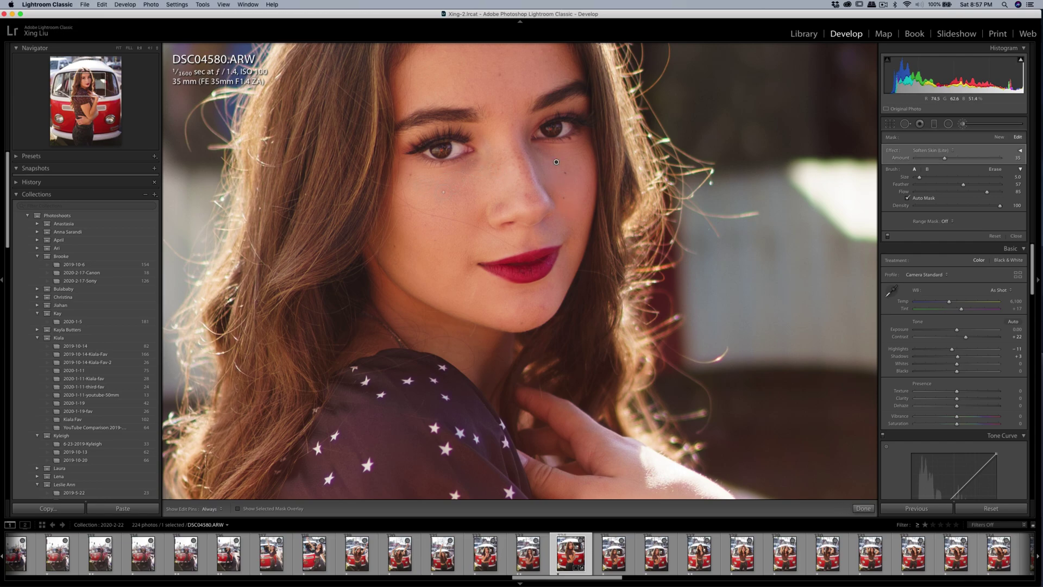
# Heal the skin below the woman's eye beside the nose with the Spot Removal brush and resample the source area
pyautogui.press('q')
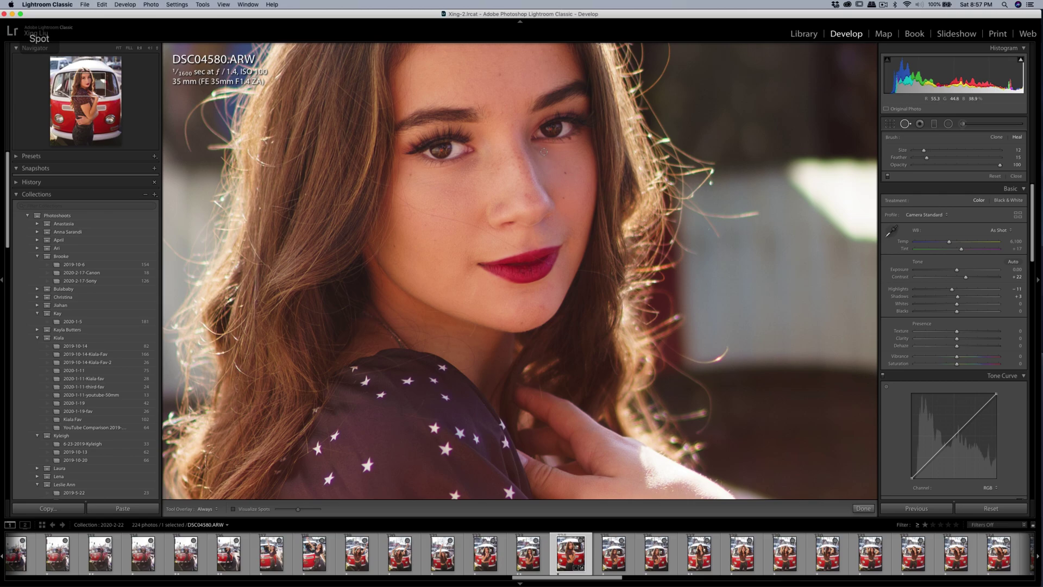
pyautogui.moveTo(537, 150); pyautogui.dragTo(555, 162)
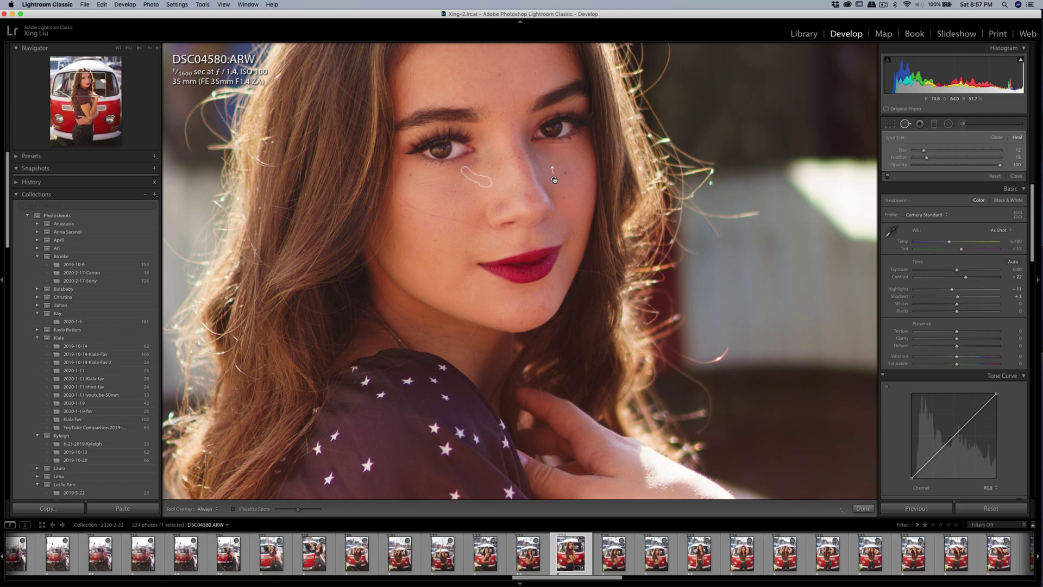
pyautogui.press('/')
# Paint a Soften Skin (Lite) brush adjustment at size 4.0 over the skin below the same eye
pyautogui.press('k')
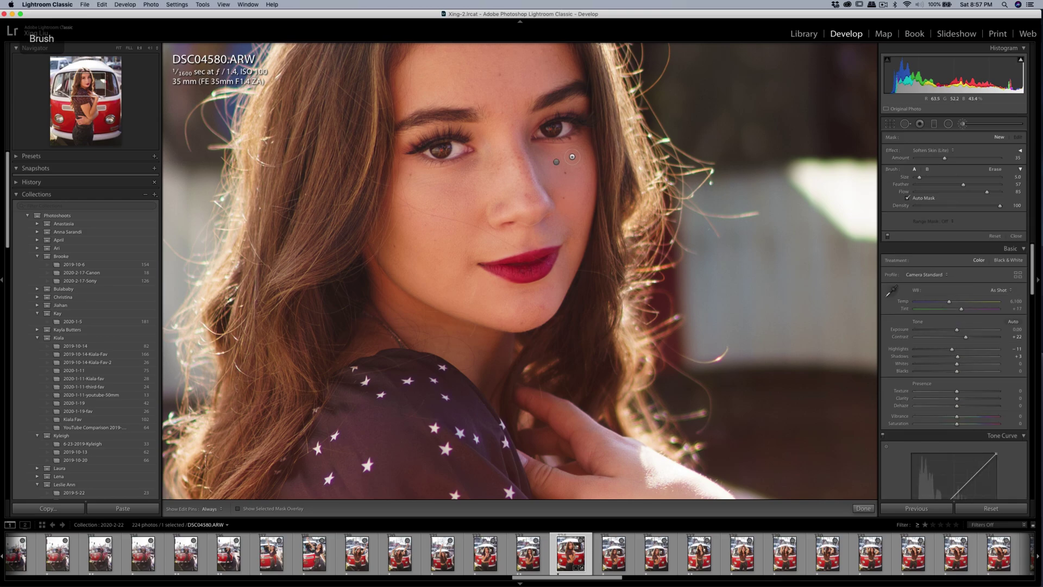
pyautogui.press('[')
pyautogui.press('h')
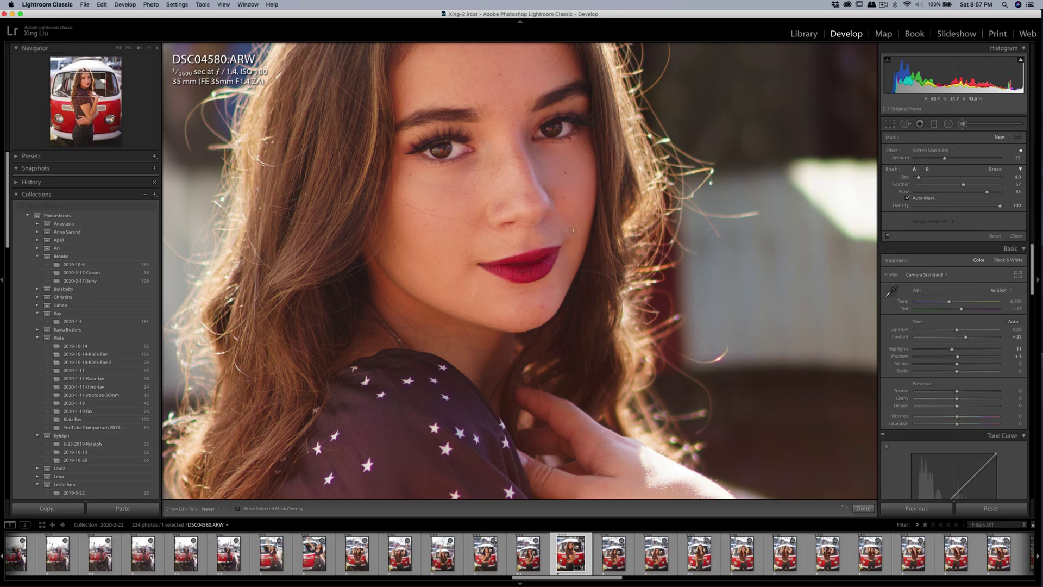
pyautogui.moveTo(546, 159); pyautogui.dragTo(548, 174)
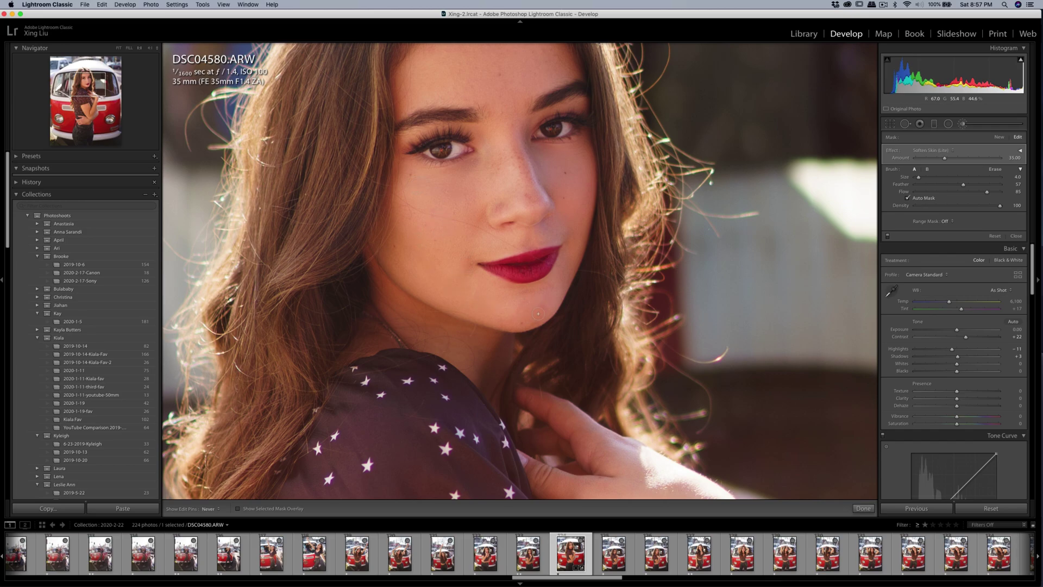
pyautogui.press('h')
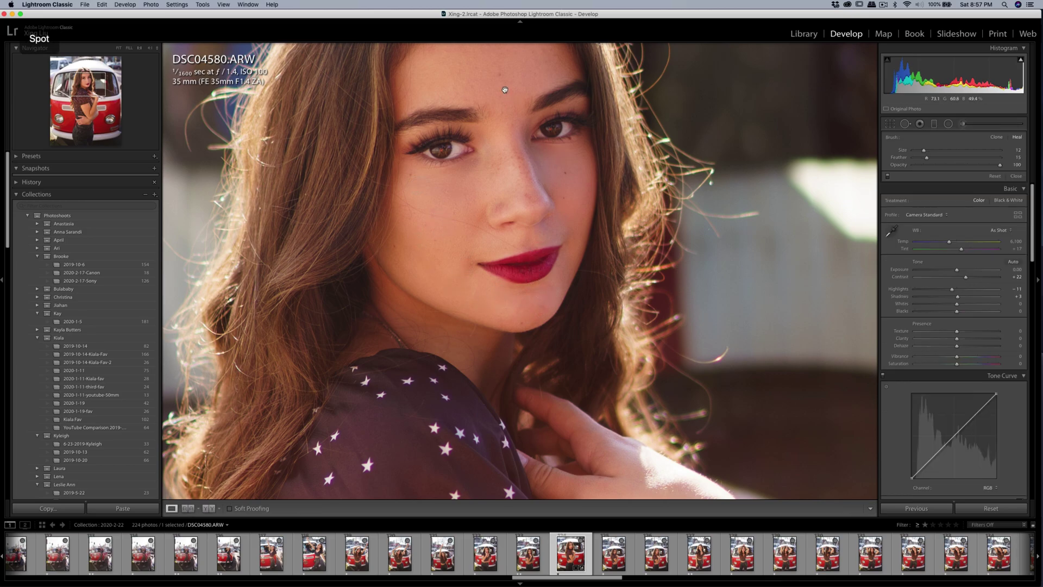
# Soften the woman's forehead with the Soften Skin (Lite) brush and heal a blemish there with Spot Removal
pyautogui.scroll(2, 551, 292)
pyautogui.press('k')
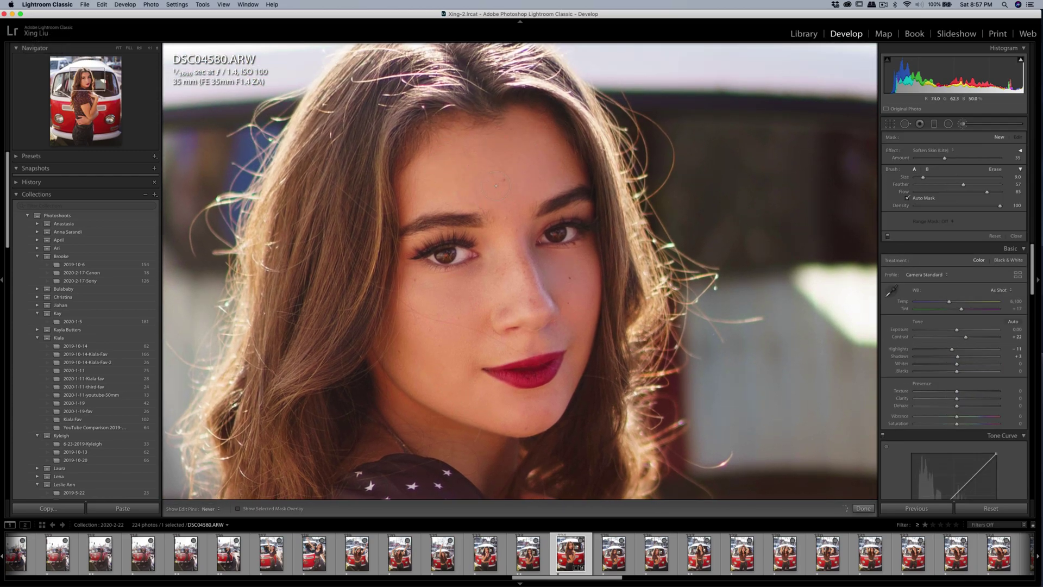
pyautogui.click(507, 208)
pyautogui.press('q')
pyautogui.press('q')
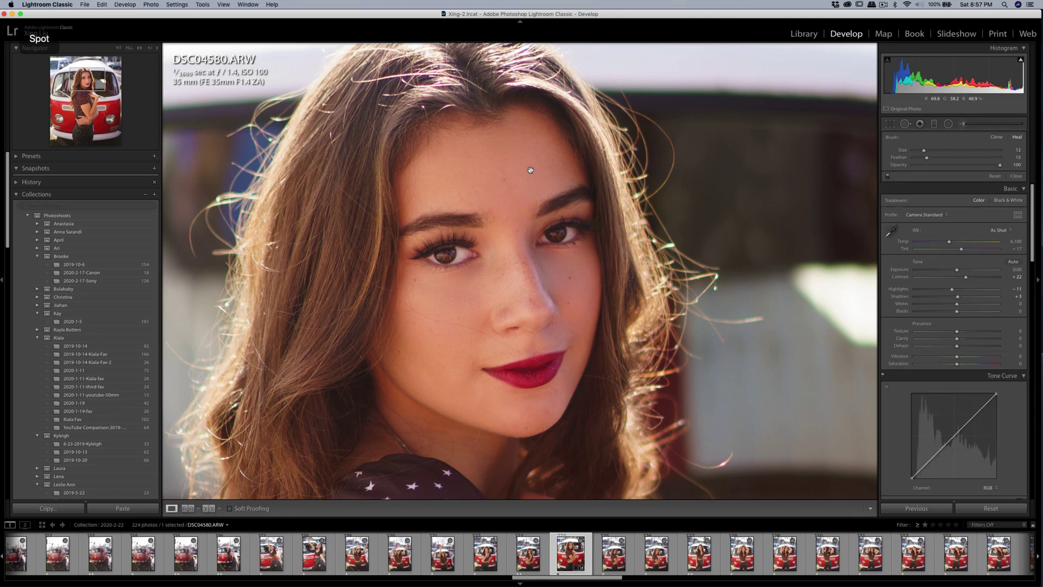
pyautogui.click(526, 170)
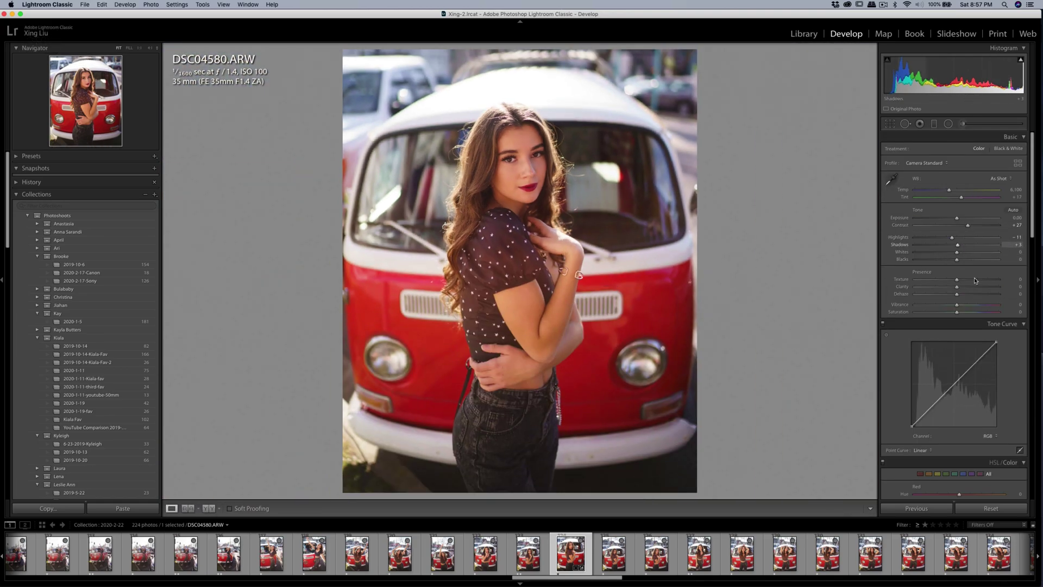
# Set the Yellow Saturation to -27 in the colour adjustments of the portrait
pyautogui.scroll(-5, 972, 304)
pyautogui.moveTo(959, 298)
pyautogui.mouseDown()
pyautogui.moveTo(940, 299)
pyautogui.moveTo(951, 303)
pyautogui.mouseUp()
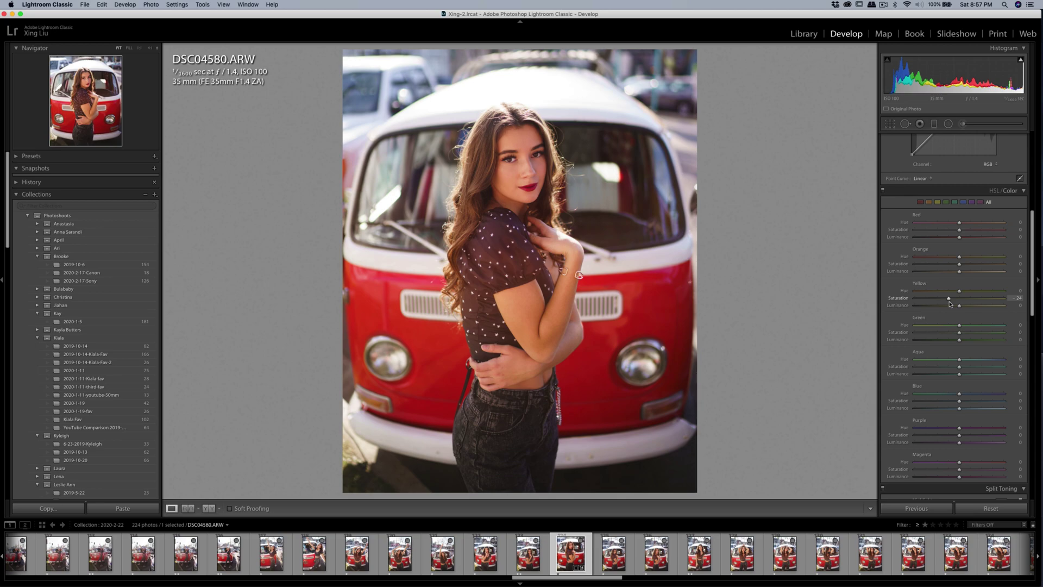
pyautogui.moveTo(949, 304); pyautogui.dragTo(947, 304)
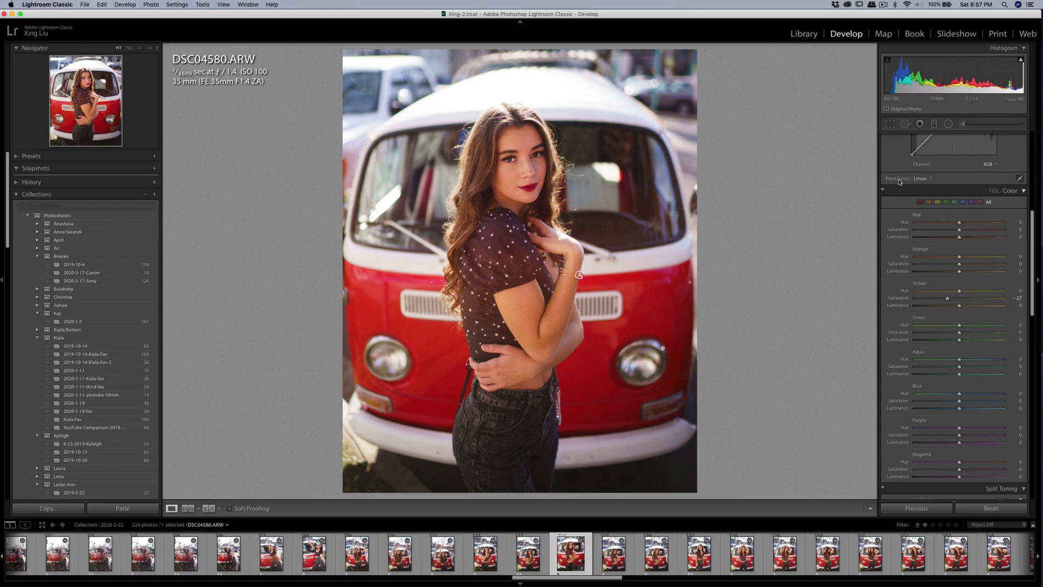
pyautogui.click(890, 124)
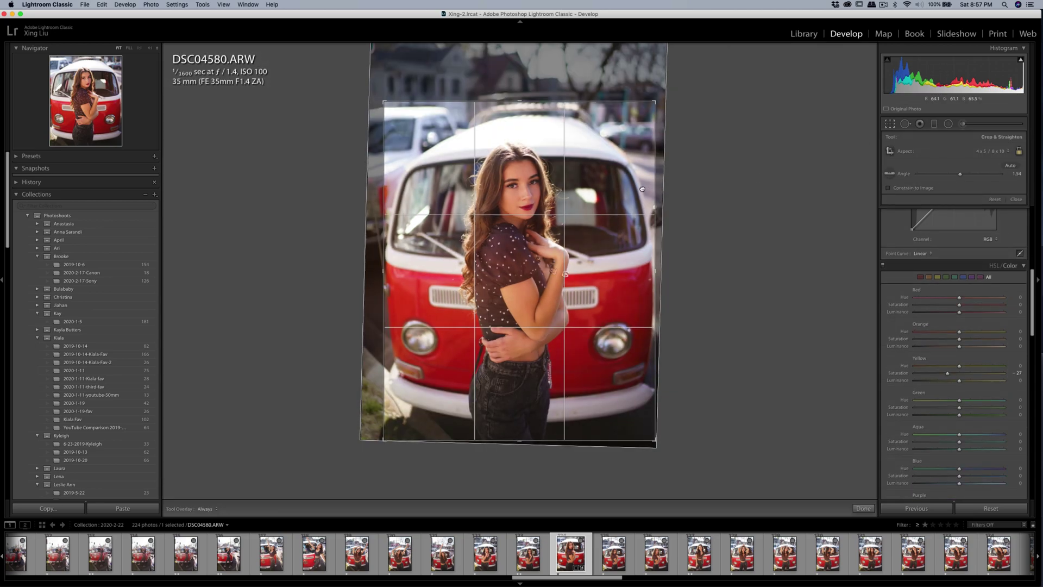
pyautogui.press('Return')
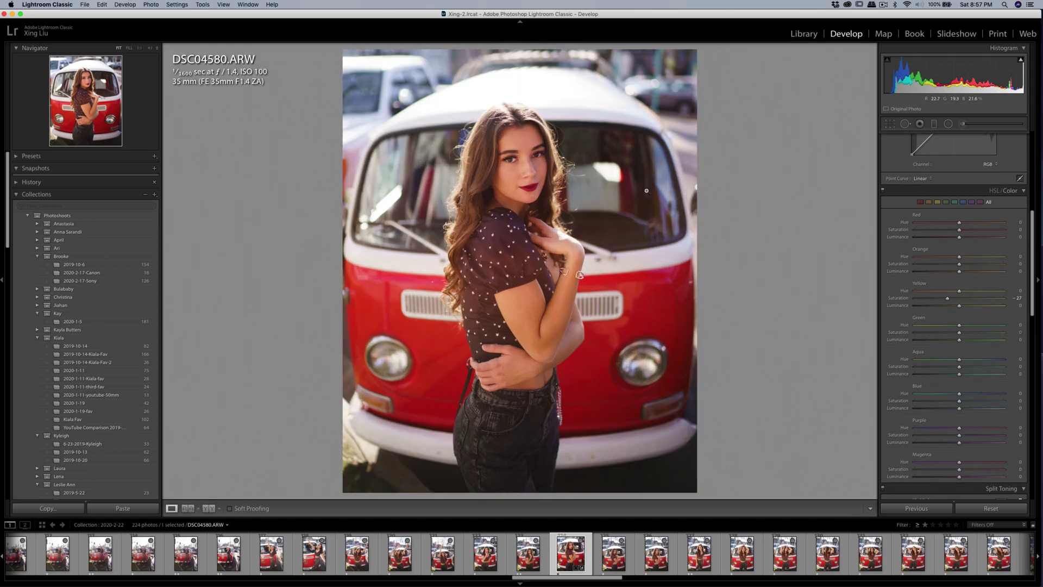
pyautogui.click(889, 123)
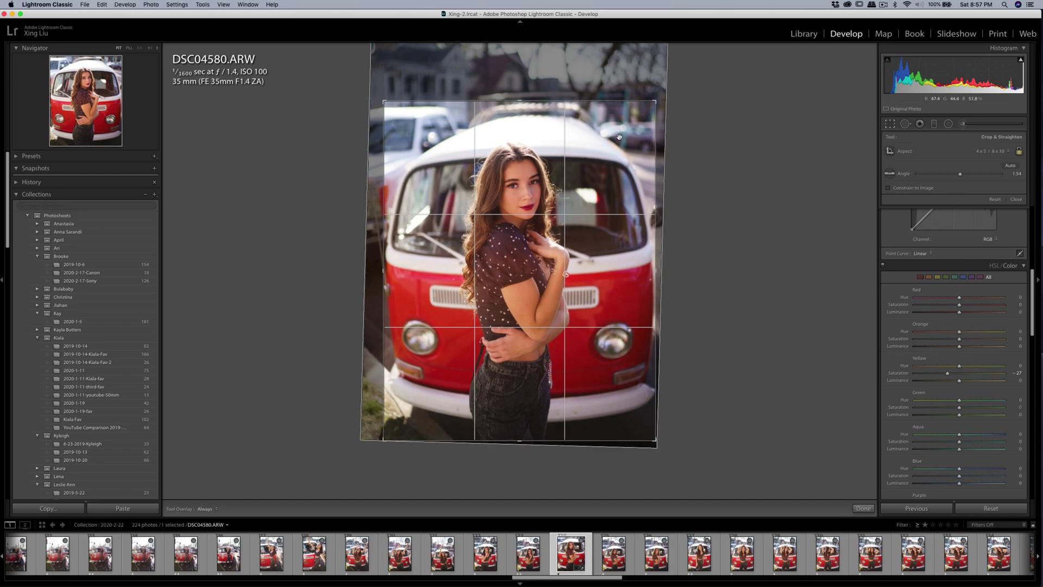
pyautogui.press('Return')
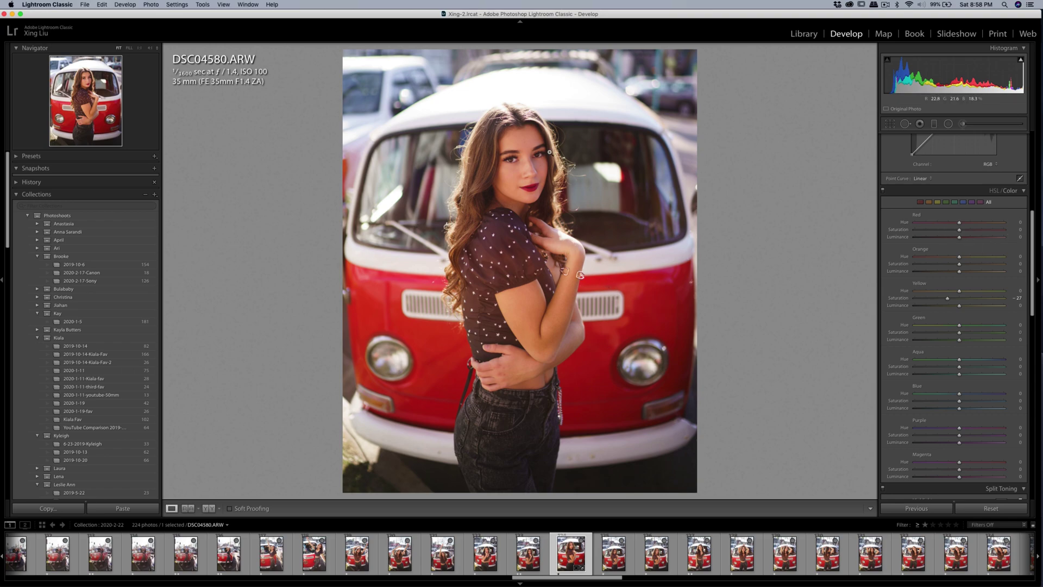
# Switch the adjustment brush effect to Shadows with a slightly positive amount and enlarge the brush for the portrait
pyautogui.click(962, 124)
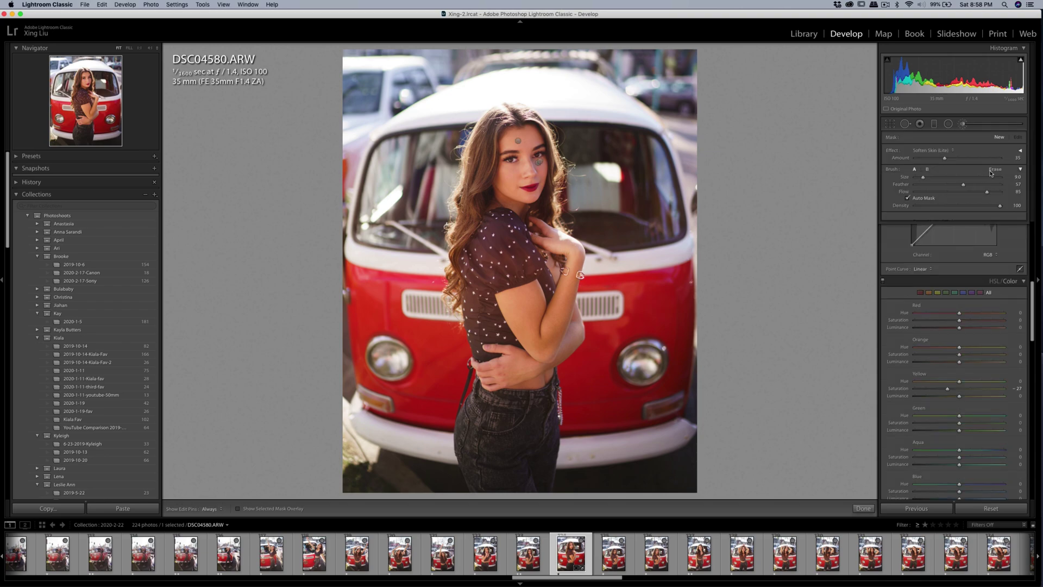
pyautogui.click(928, 152)
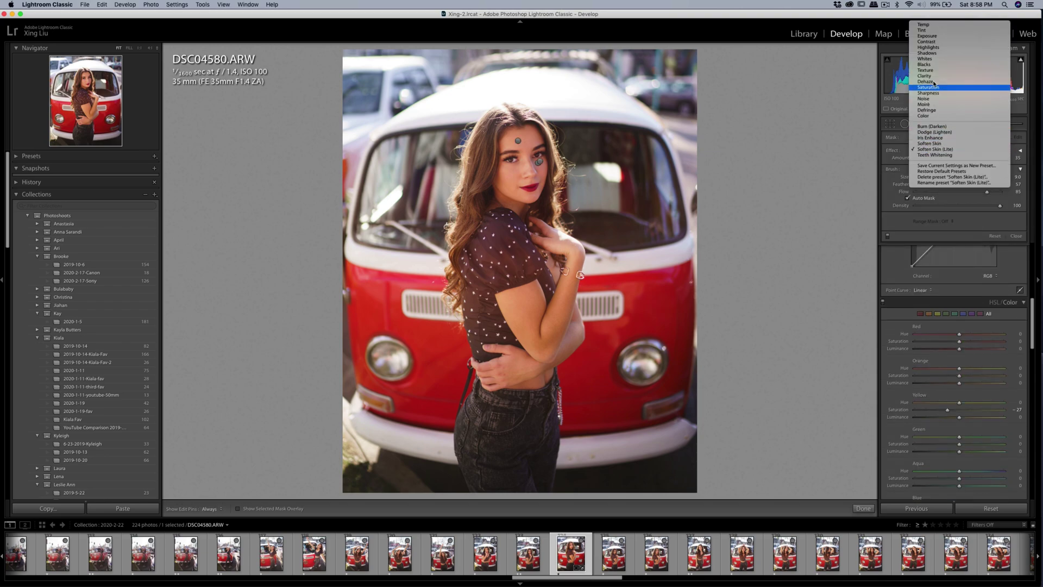
pyautogui.click(927, 54)
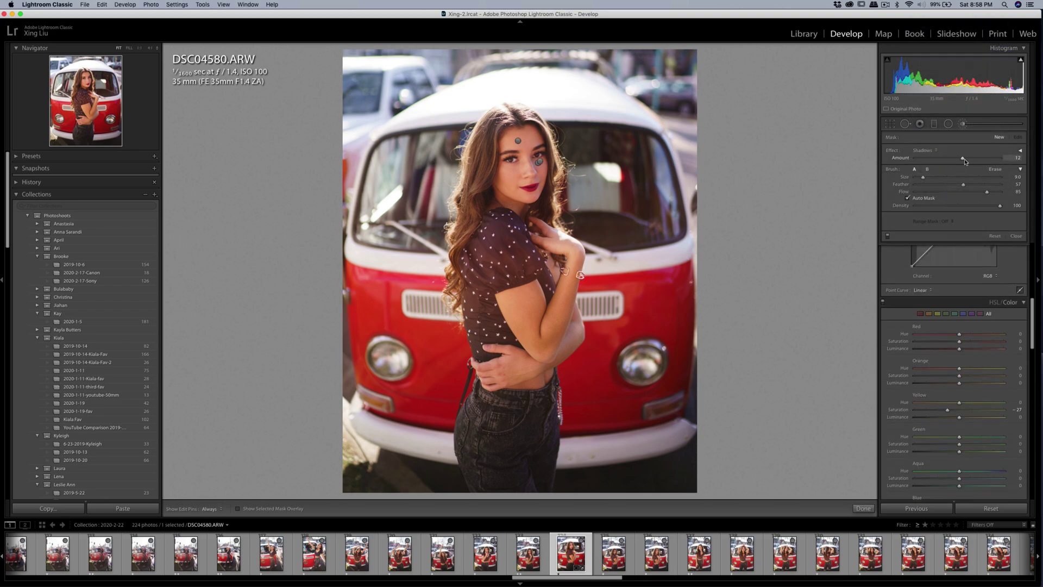
pyautogui.press(']')
pyautogui.press('h')
pyautogui.press('k')
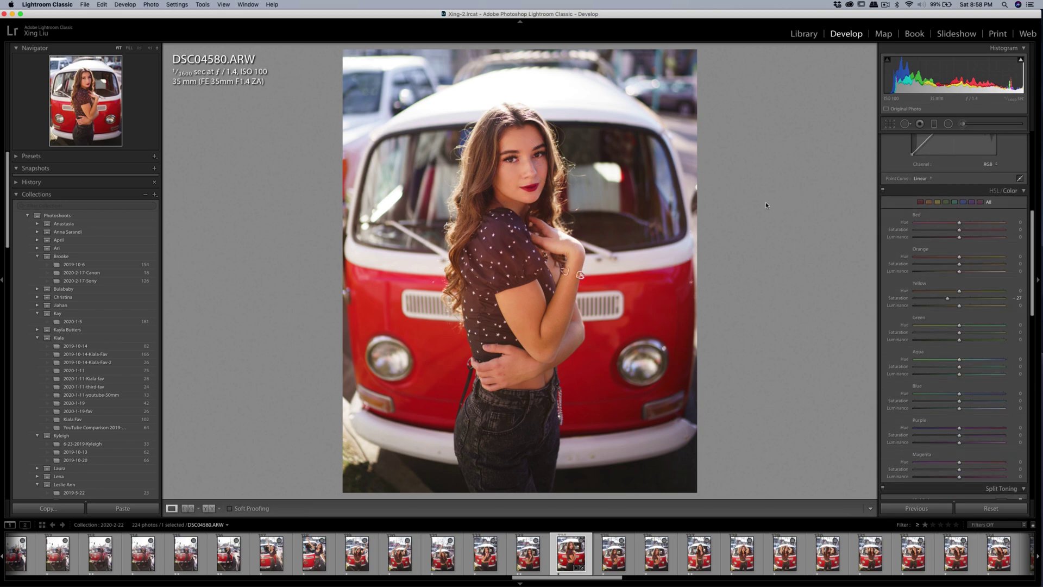
# Set Highlights to -15 and export the finished portrait to the hard drive with the existing export settings
pyautogui.scroll(10, 978, 228)
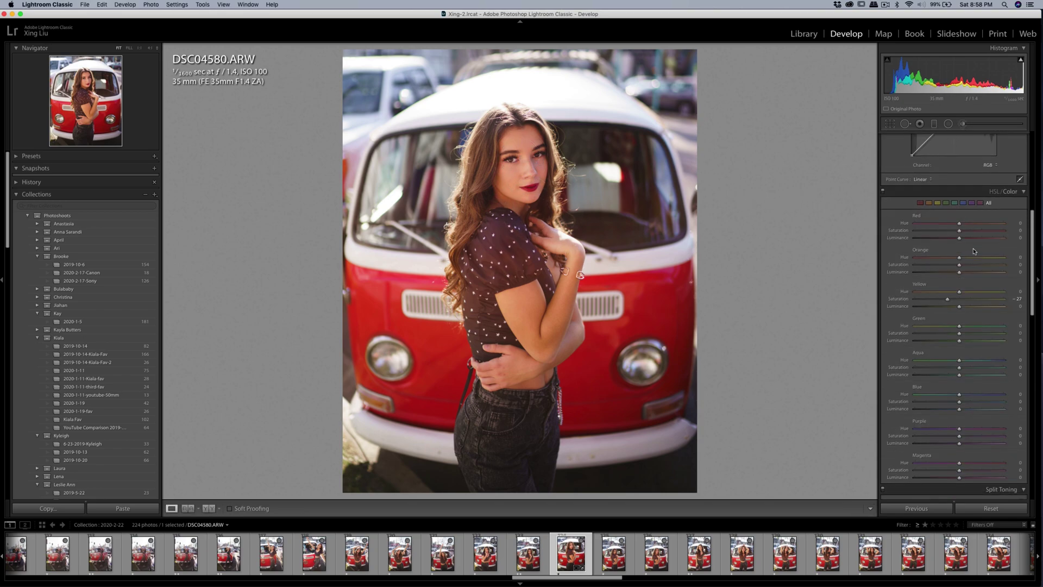
pyautogui.moveTo(957, 237); pyautogui.dragTo(953, 240)
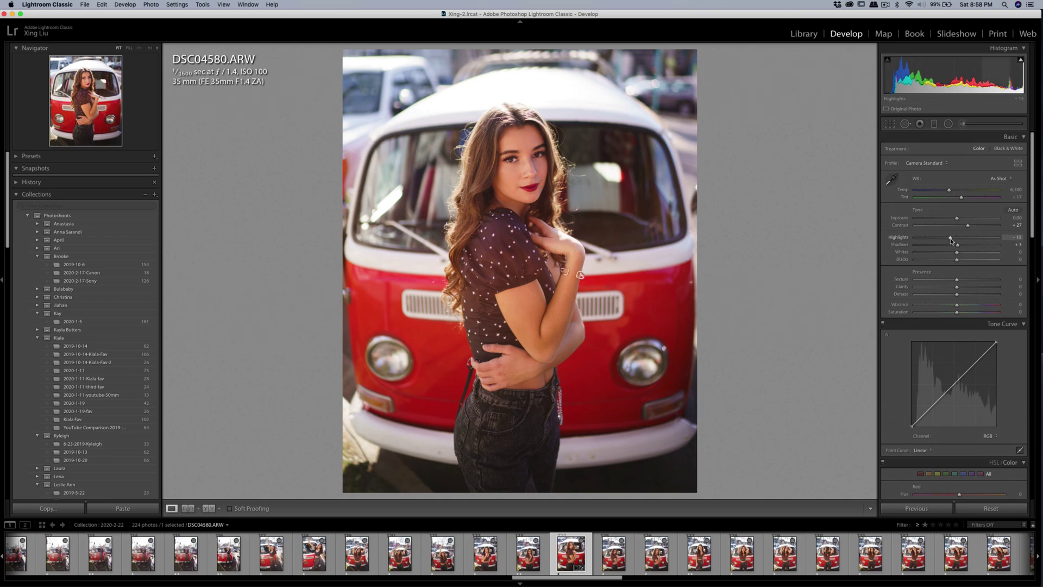
pyautogui.press('super+shift+e')
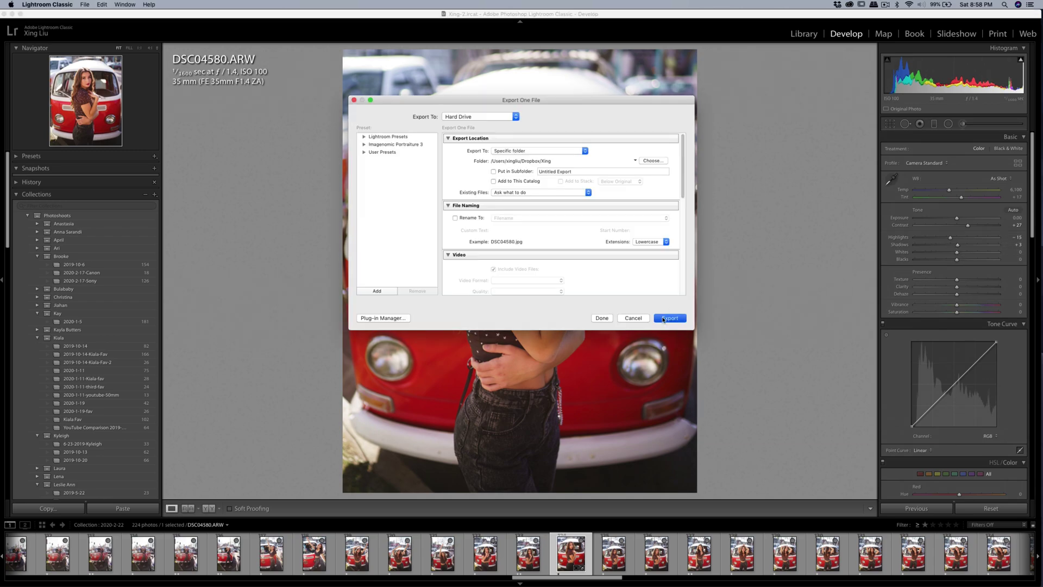
pyautogui.click(664, 319)
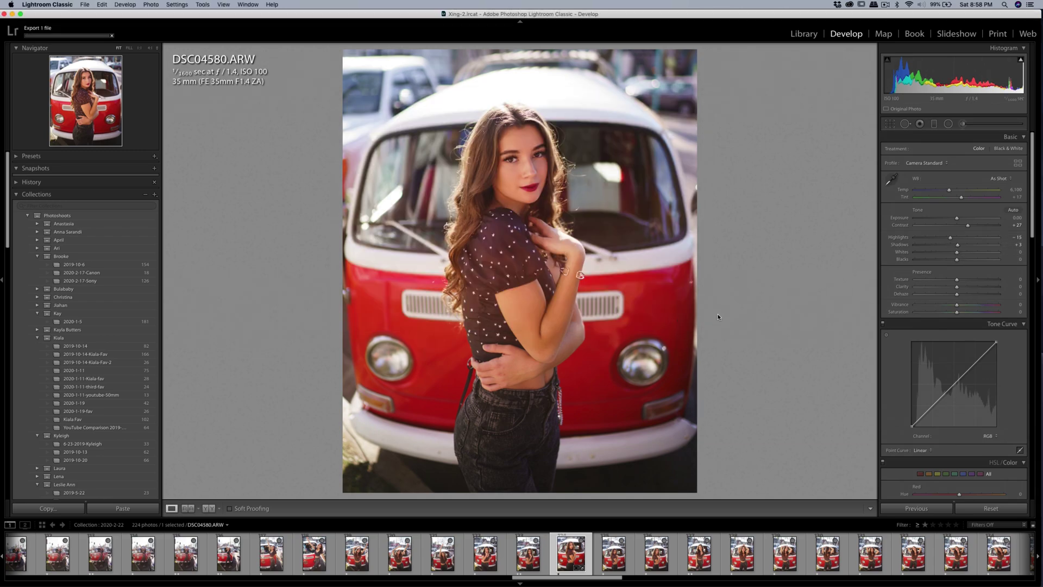
# Open DSC04578.ARW, straighten it slightly and crop it to 4 x 5 / 8 x 10 around the woman and van front
pyautogui.click(479, 559)
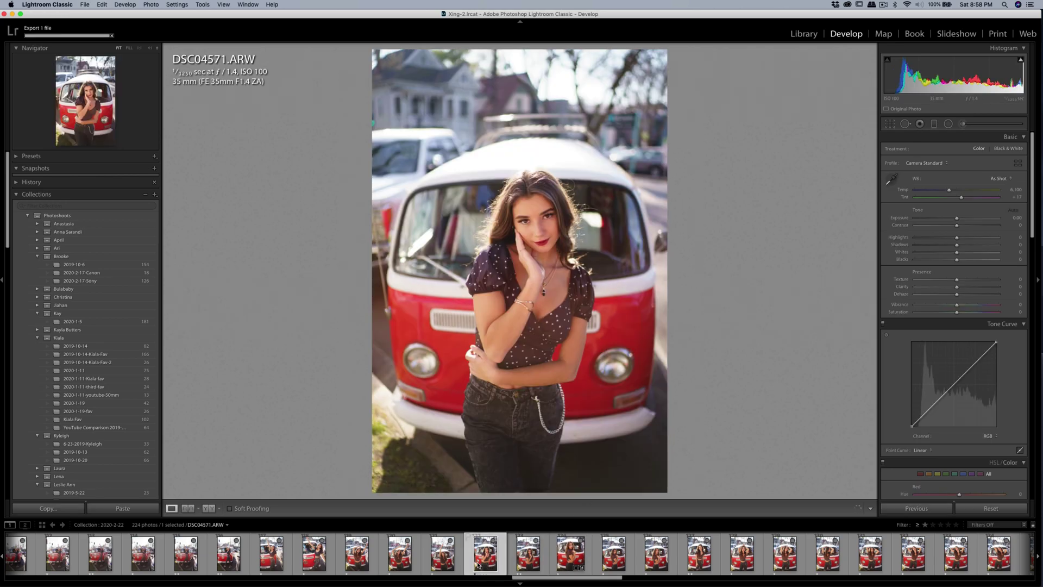
pyautogui.click(534, 561)
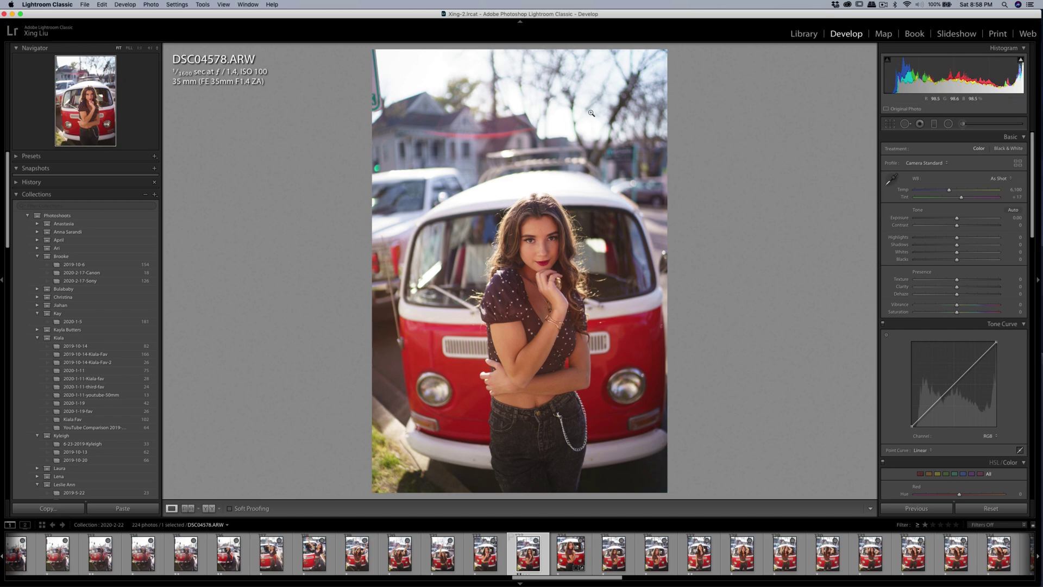
pyautogui.click(889, 124)
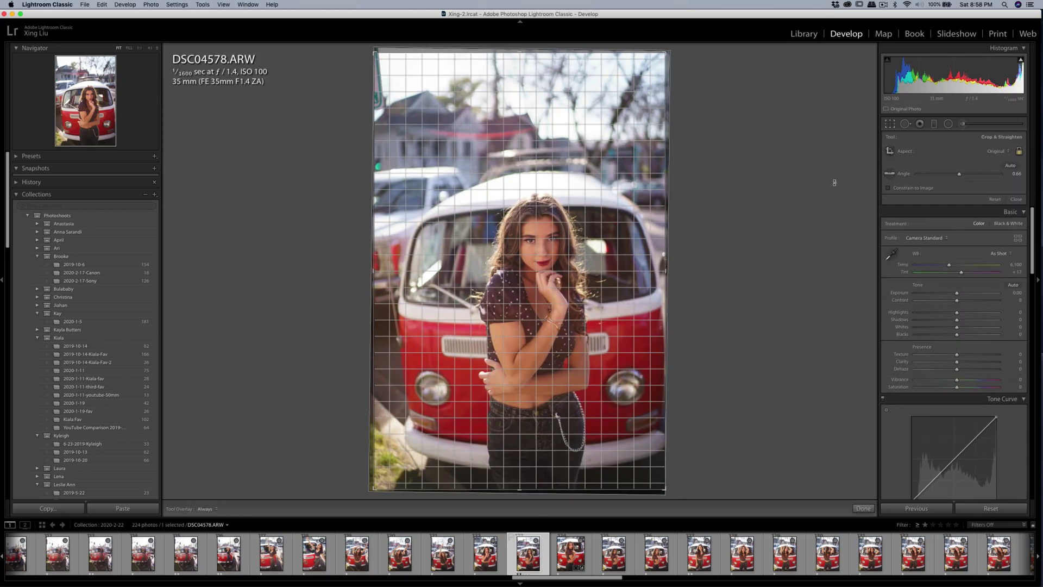
pyautogui.moveTo(835, 182); pyautogui.dragTo(834, 186)
pyautogui.click(997, 151)
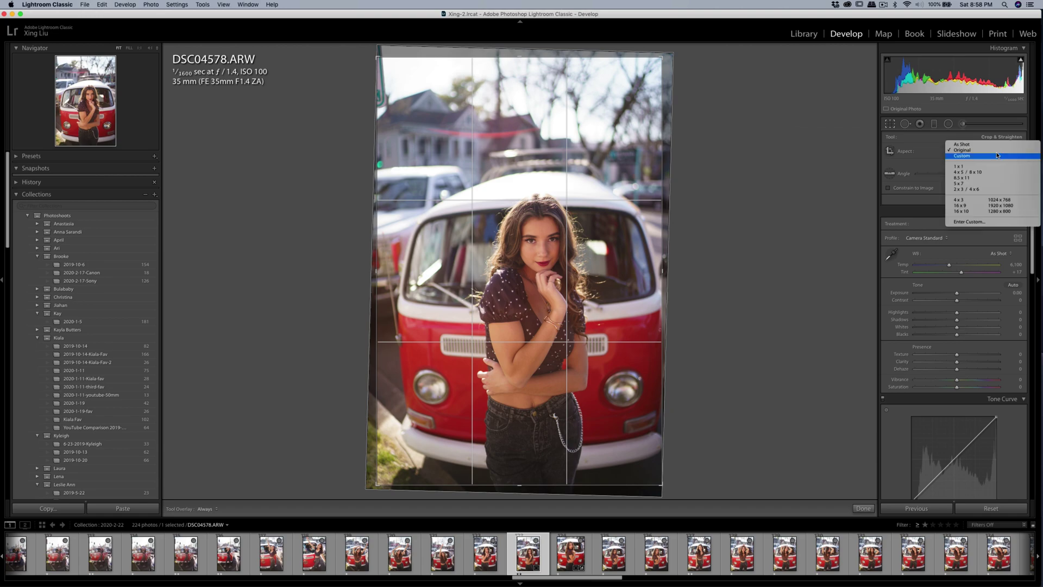
pyautogui.click(998, 172)
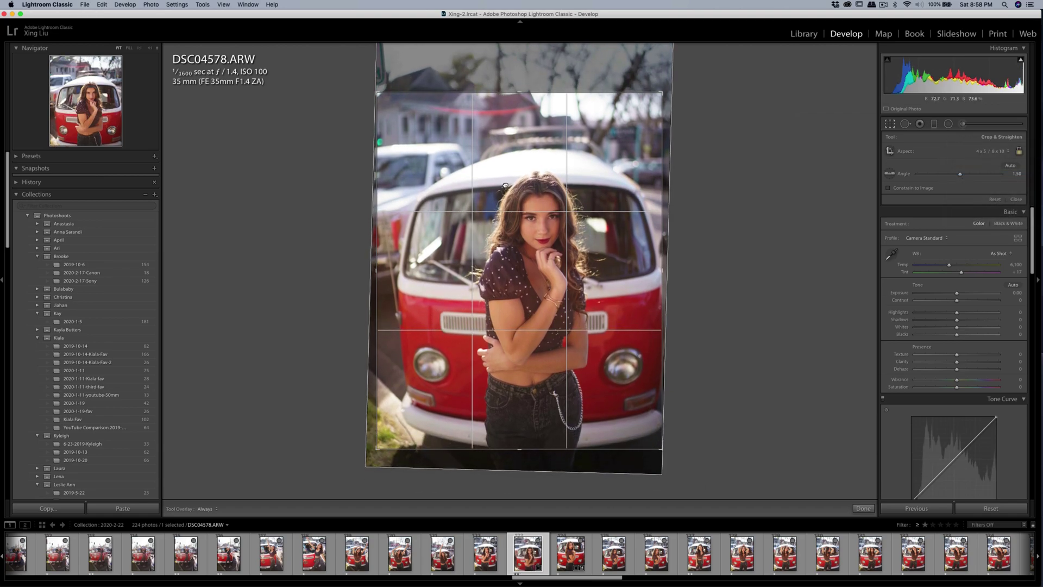
pyautogui.moveTo(376, 449); pyautogui.dragTo(386, 445)
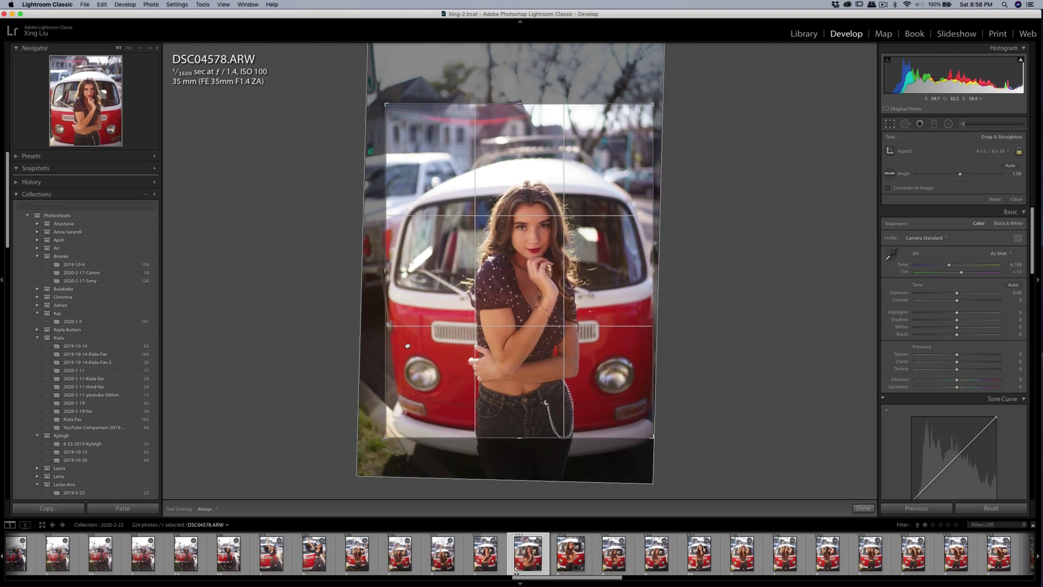
pyautogui.moveTo(407, 346); pyautogui.dragTo(401, 304)
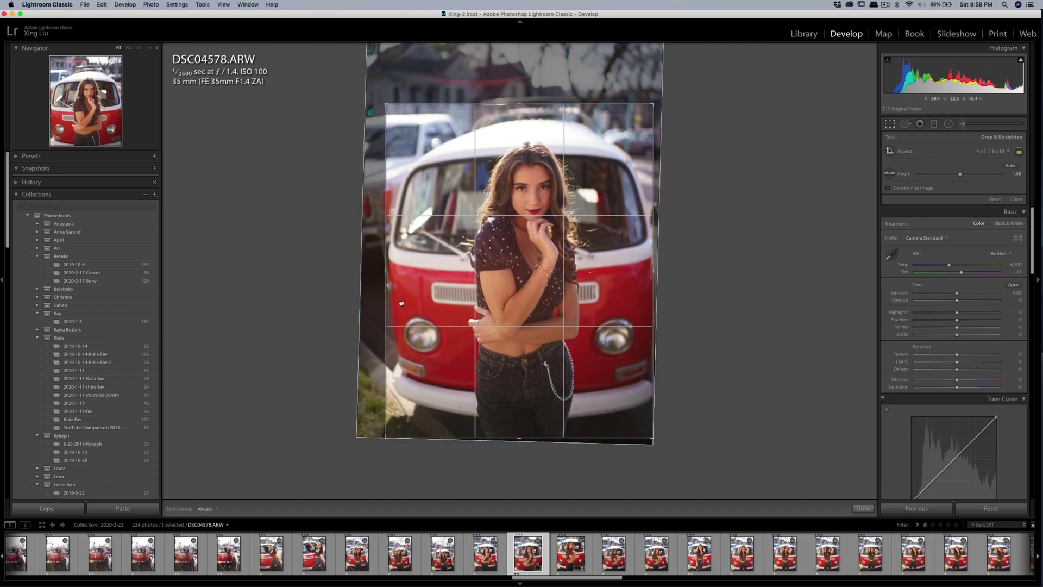
# Tighten the 4 x 5 / 8 x 10 crop around the woman and van, rotate it to about 3.2 degrees and apply it
pyautogui.moveTo(383, 106); pyautogui.dragTo(682, 177)
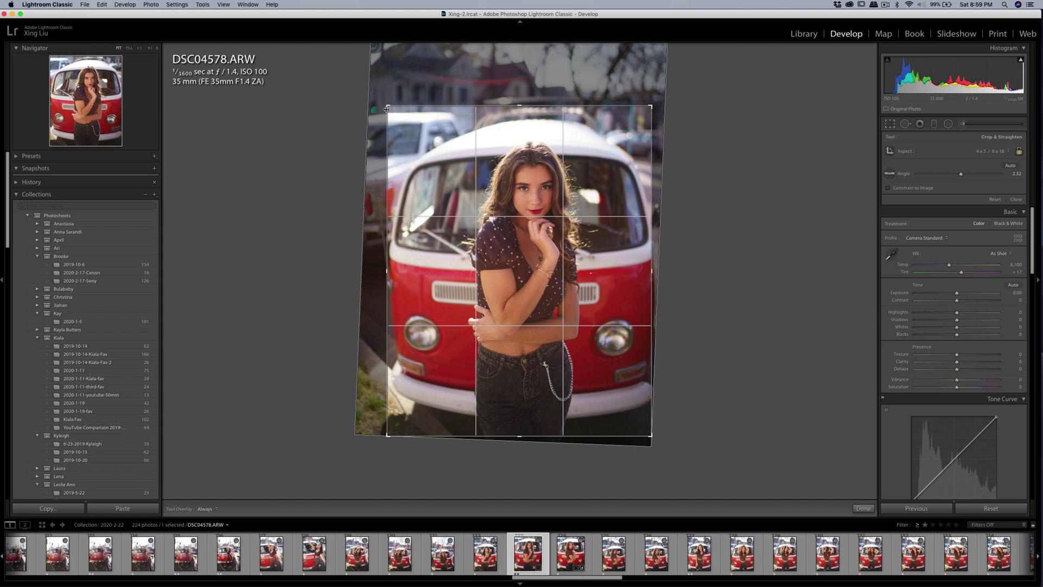
pyautogui.moveTo(388, 106); pyautogui.dragTo(389, 108)
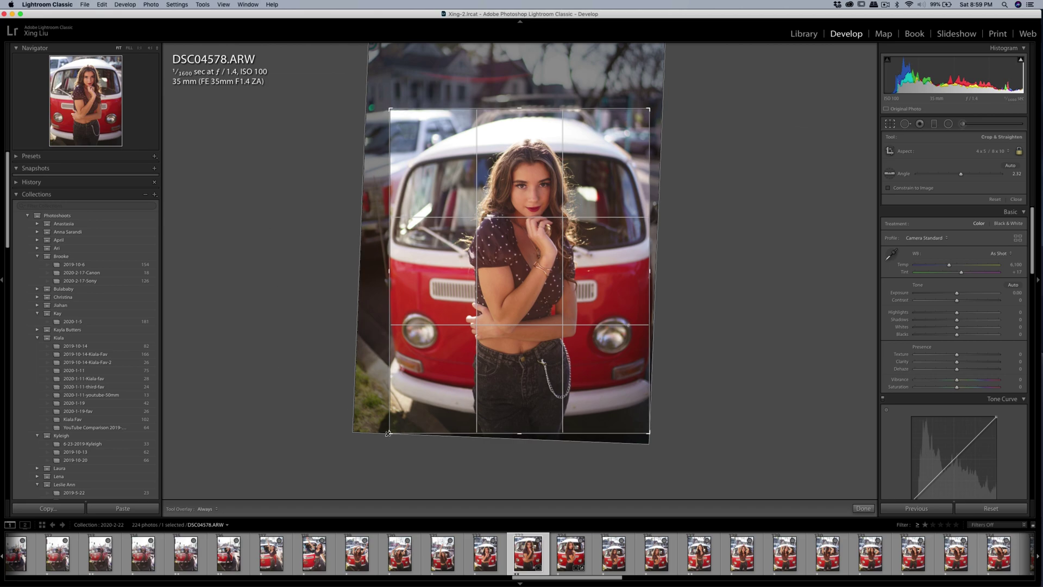
pyautogui.moveTo(387, 435); pyautogui.dragTo(388, 430)
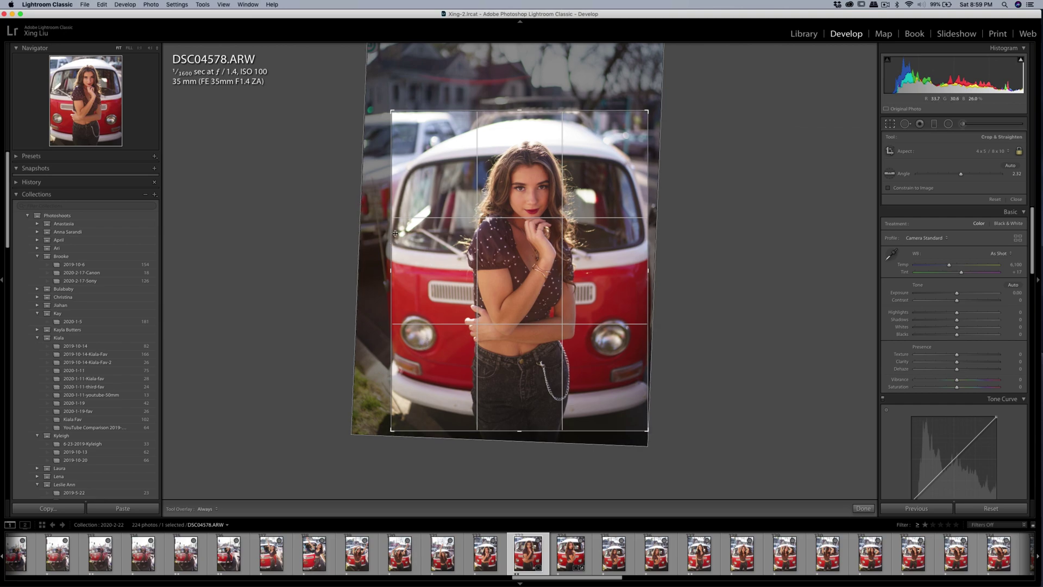
pyautogui.moveTo(644, 235); pyautogui.dragTo(637, 238)
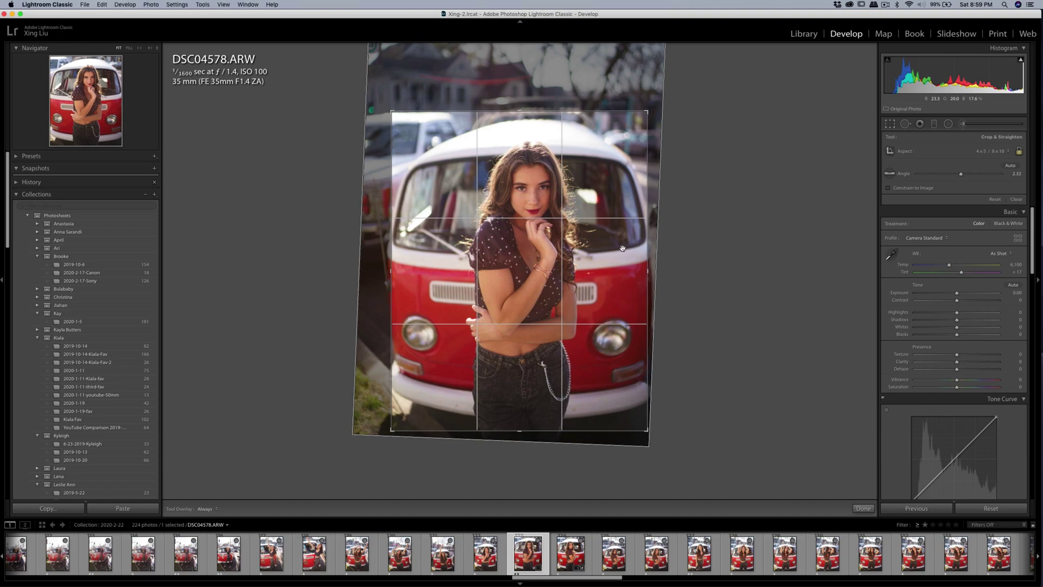
pyautogui.moveTo(706, 216); pyautogui.dragTo(703, 218)
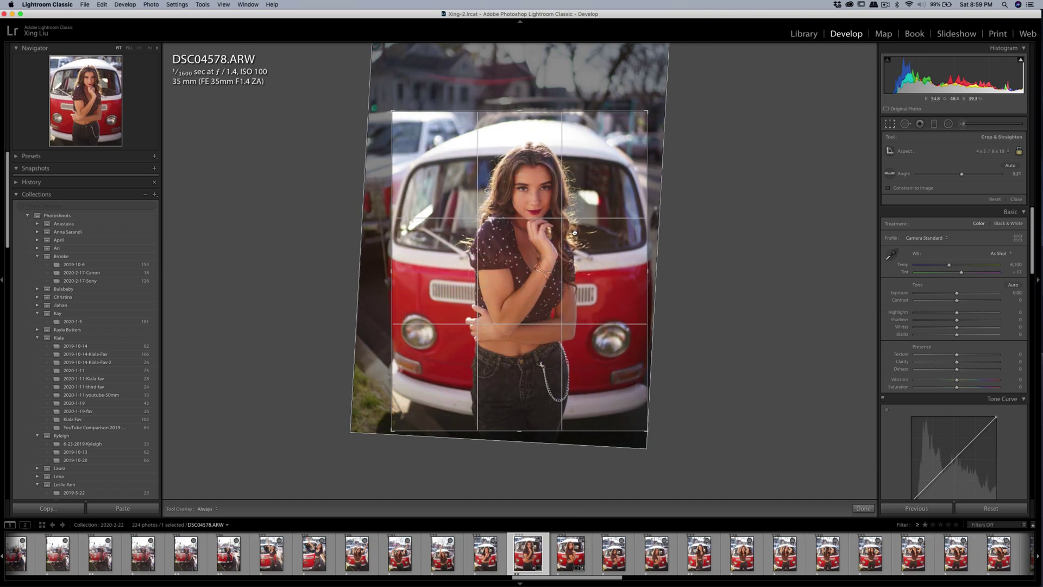
pyautogui.press('Return')
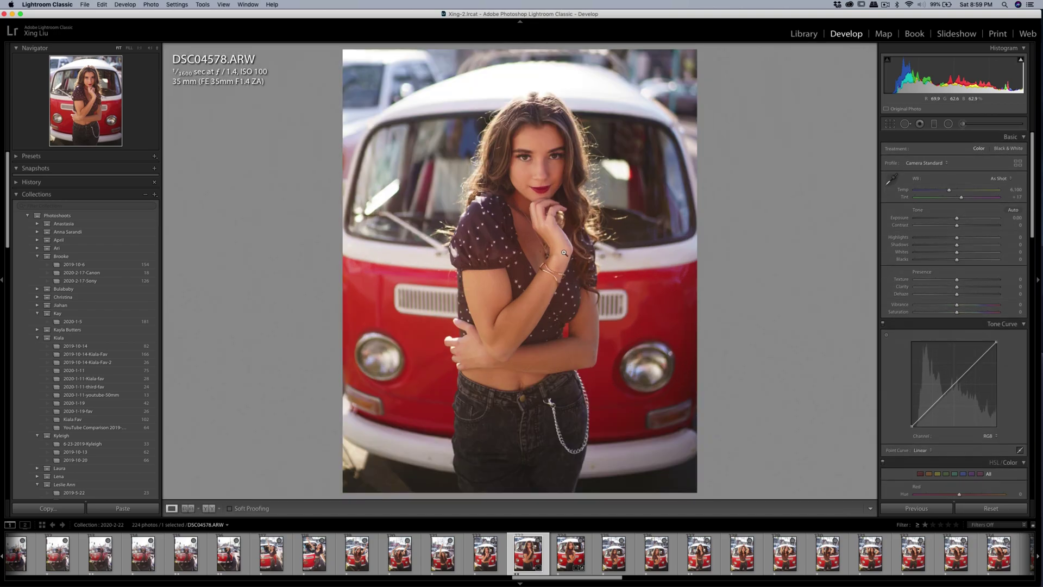
# Brush a Shadows adjustment with amount 15 and brush size 14 over the woman's face
pyautogui.click(962, 124)
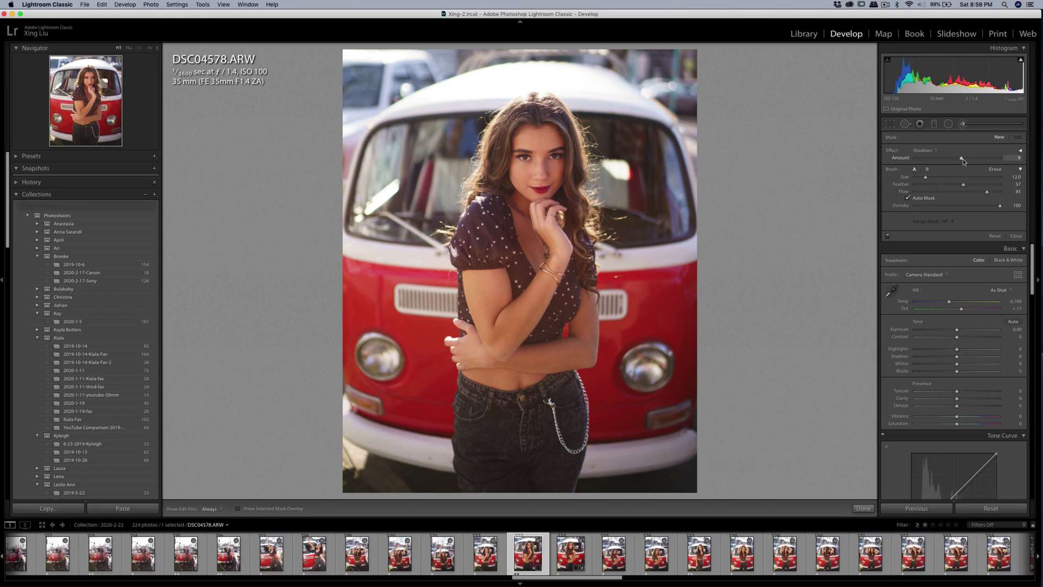
pyautogui.press('h')
pyautogui.scroll(2, 543, 209)
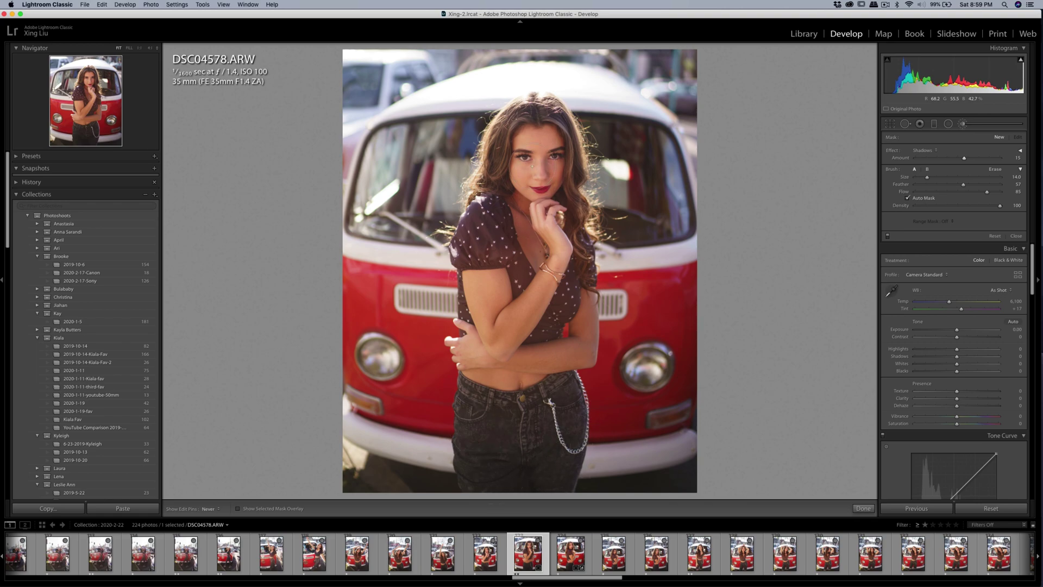
pyautogui.click(541, 180)
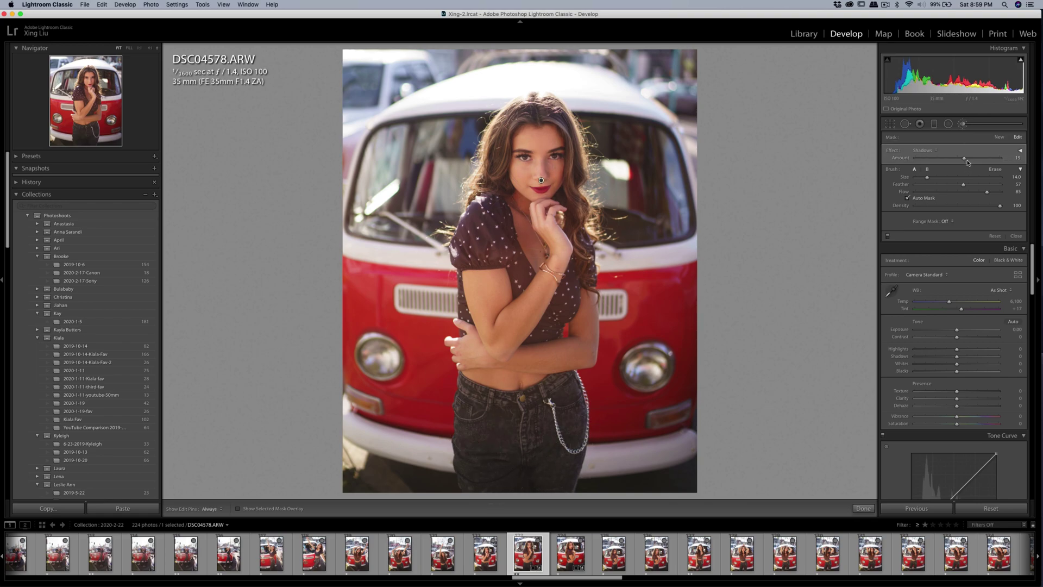
pyautogui.moveTo(966, 160); pyautogui.dragTo(964, 161)
# Zoom in on the face and brush Soften Skin (Lite) under the eyes with a size 4 brush and a reduced amount
pyautogui.press('q')
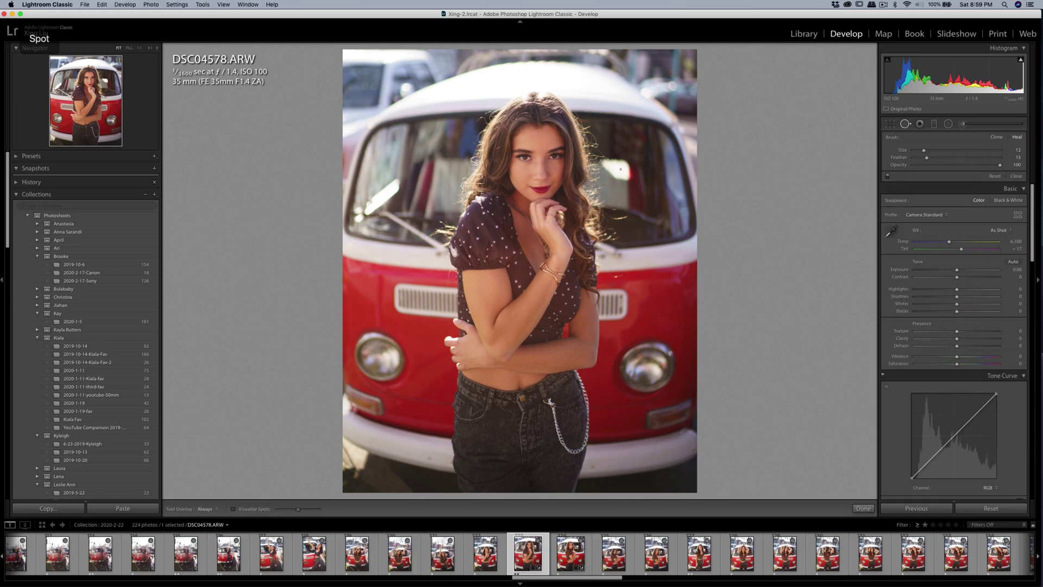
pyautogui.press('q')
pyautogui.click(556, 166)
pyautogui.press('k')
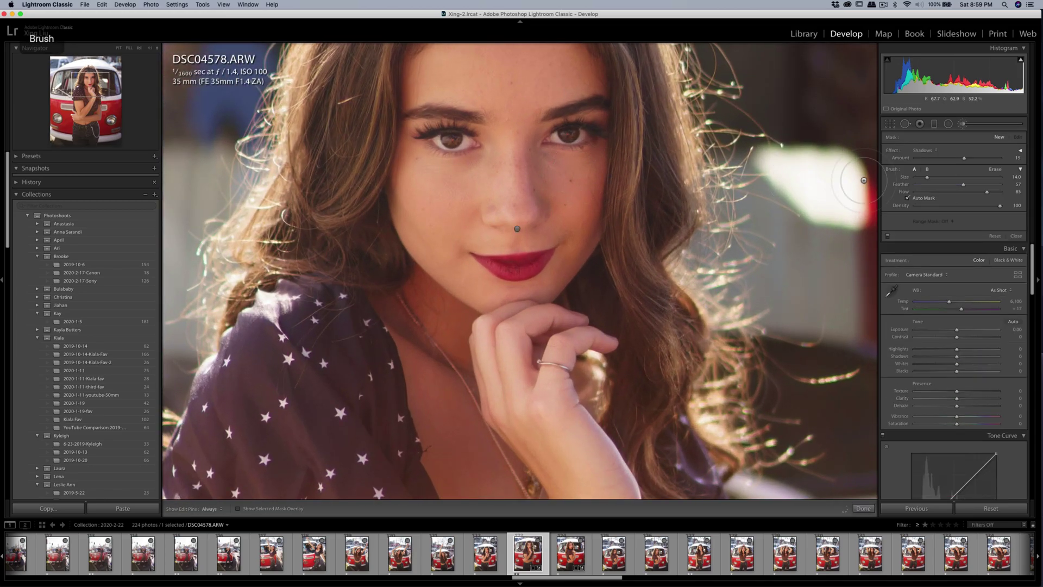
pyautogui.click(932, 150)
pyautogui.click(952, 246)
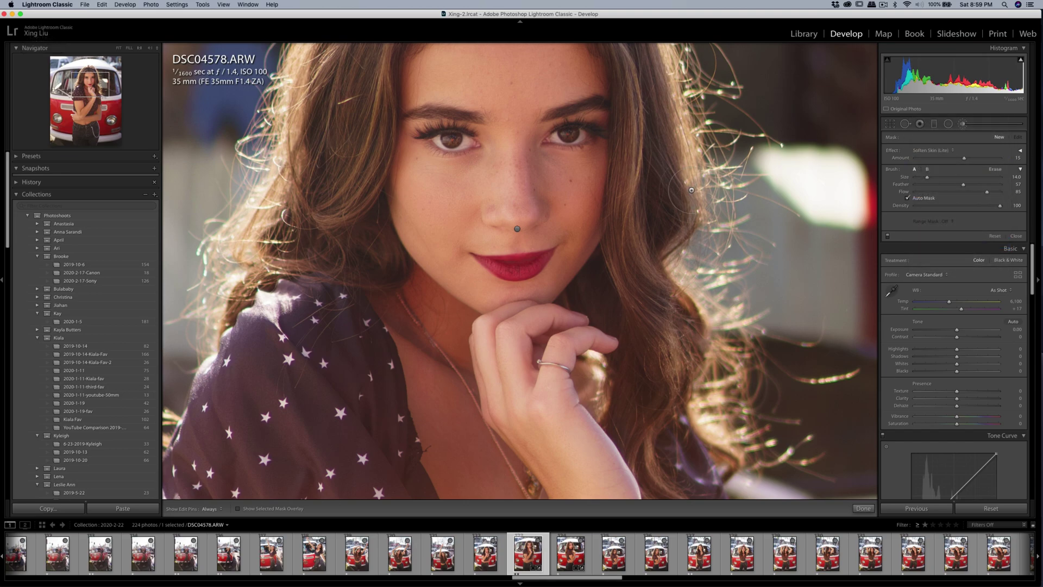
pyautogui.click(562, 168)
pyautogui.press('h')
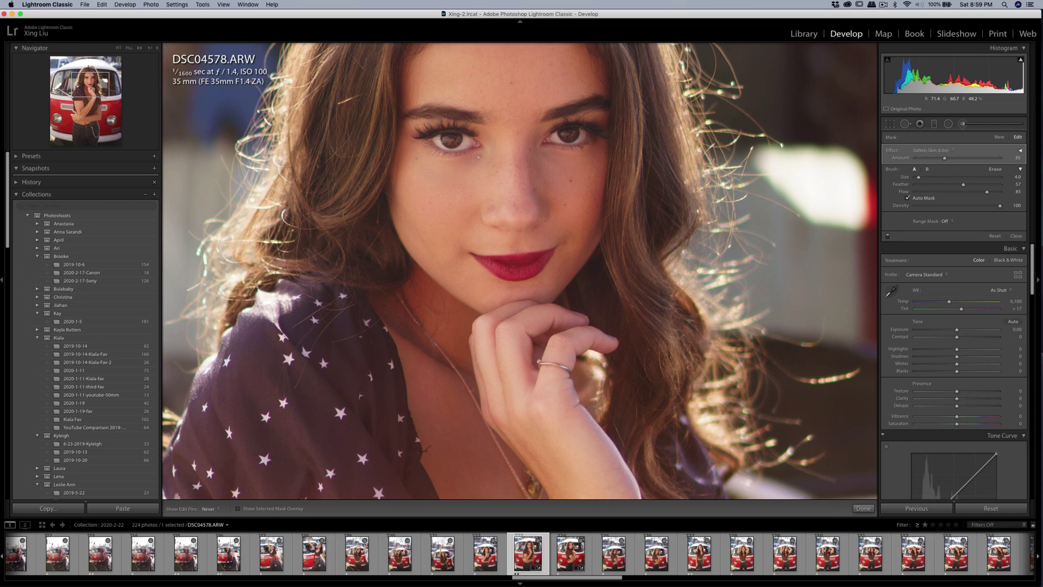
# Heal the small blemishes beneath the woman's eye with the spot removal tool
pyautogui.press('q')
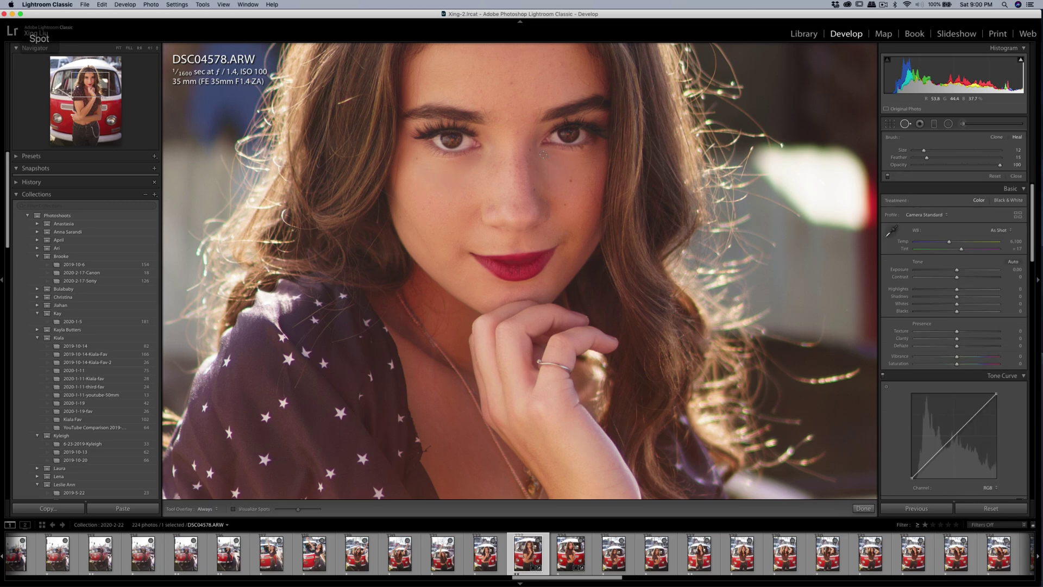
pyautogui.click(543, 154)
pyautogui.moveTo(559, 165)
pyautogui.mouseDown()
pyautogui.moveTo(571, 166)
pyautogui.moveTo(549, 160)
pyautogui.moveTo(564, 167)
pyautogui.moveTo(553, 176)
pyautogui.mouseUp()
pyautogui.press('k')
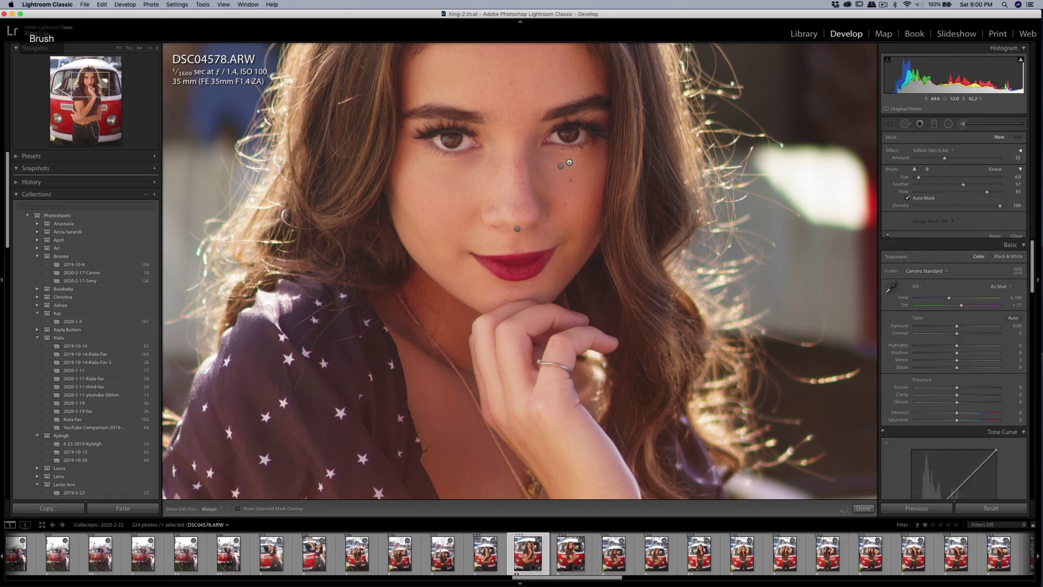
# Smooth more of the facial skin with Soften Skin (Lite), enlarging the brush to size 10, and return to the full photo
pyautogui.click(546, 156)
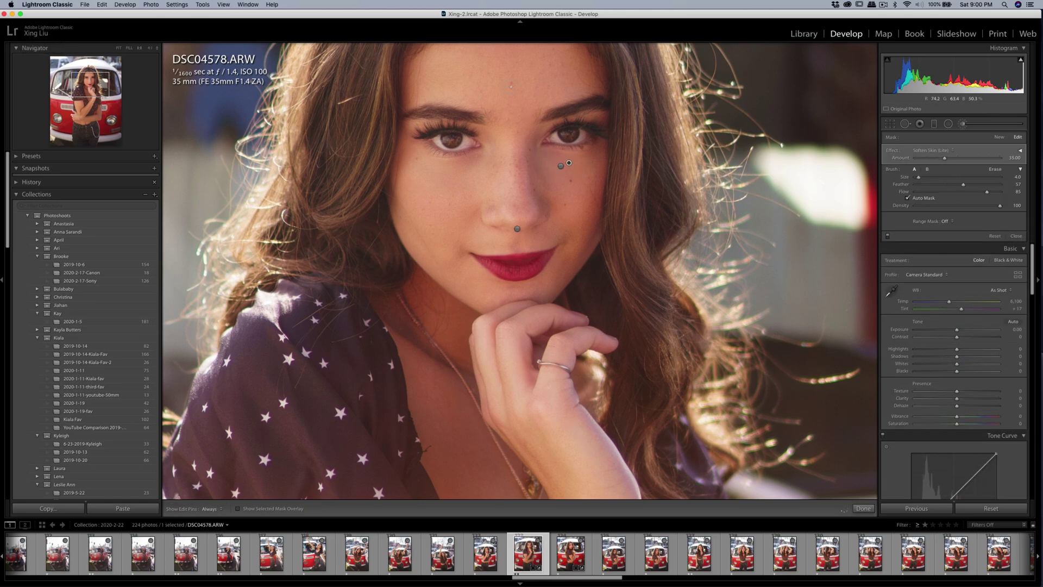
pyautogui.press('h')
pyautogui.press('space')
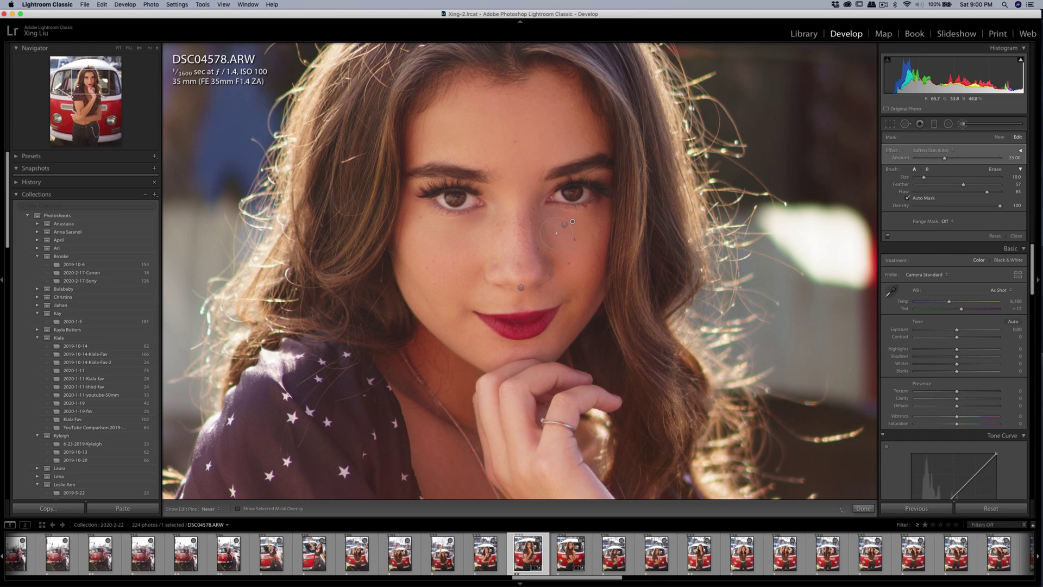
pyautogui.press('h')
pyautogui.press('h')
pyautogui.press('h')
pyautogui.press('h')
pyautogui.press('h')
pyautogui.press('h')
pyautogui.press('h')
pyautogui.press('h')
pyautogui.press('h')
pyautogui.press('q')
pyautogui.press('q')
pyautogui.press('z')
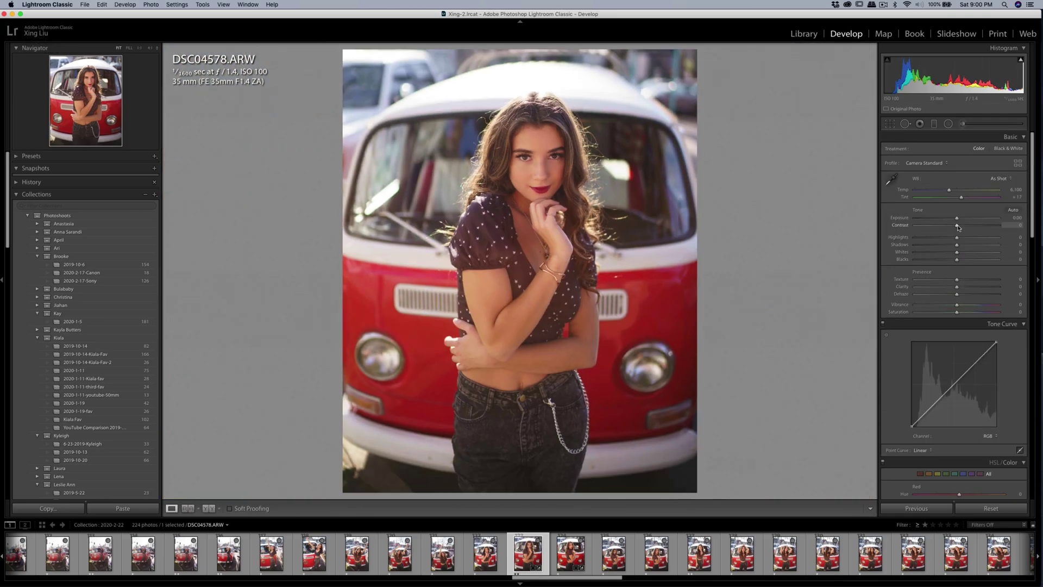
# Fine-tune the basic tone starting with Contrast, and set Yellow Saturation to -25 and Yellow Hue to -13
pyautogui.moveTo(958, 228); pyautogui.dragTo(945, 241)
pyautogui.scroll(-10, 956, 282)
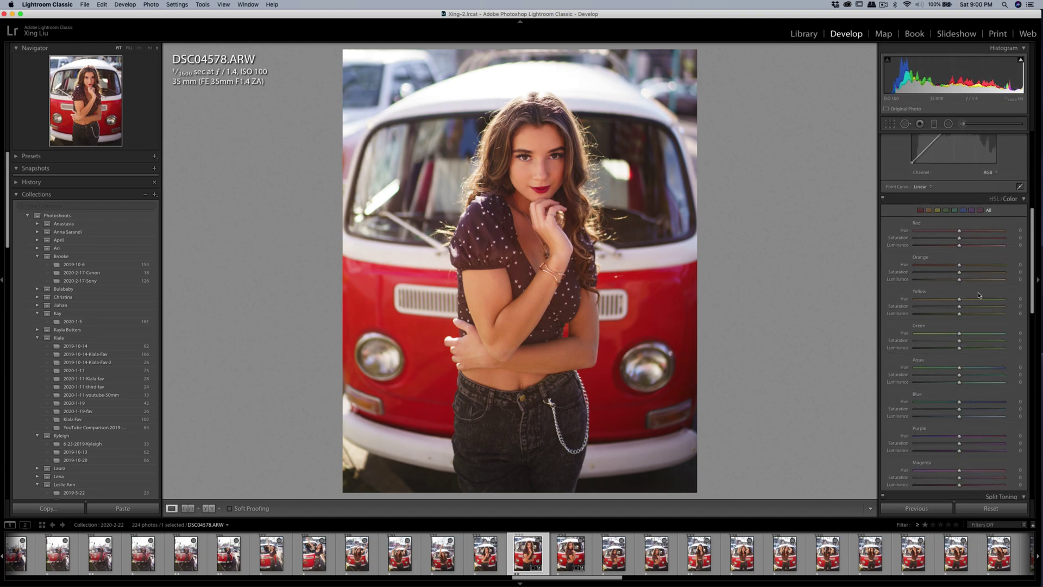
pyautogui.moveTo(960, 308)
pyautogui.mouseDown()
pyautogui.moveTo(946, 307)
pyautogui.moveTo(952, 300)
pyautogui.mouseUp()
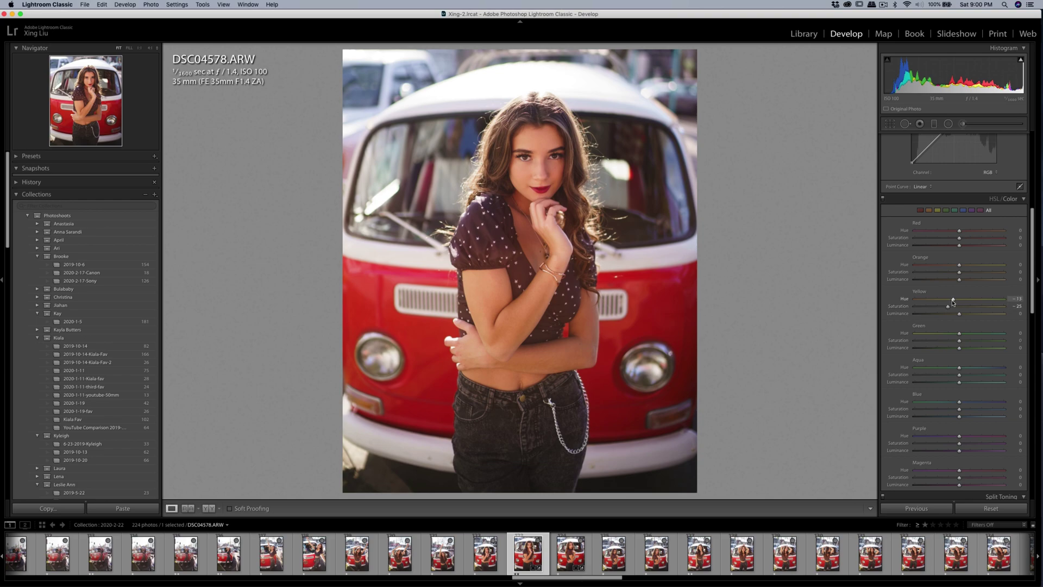
# Recheck the crop of DSC04578.ARW and export the portrait to the hard drive with the existing export settings
pyautogui.click(889, 124)
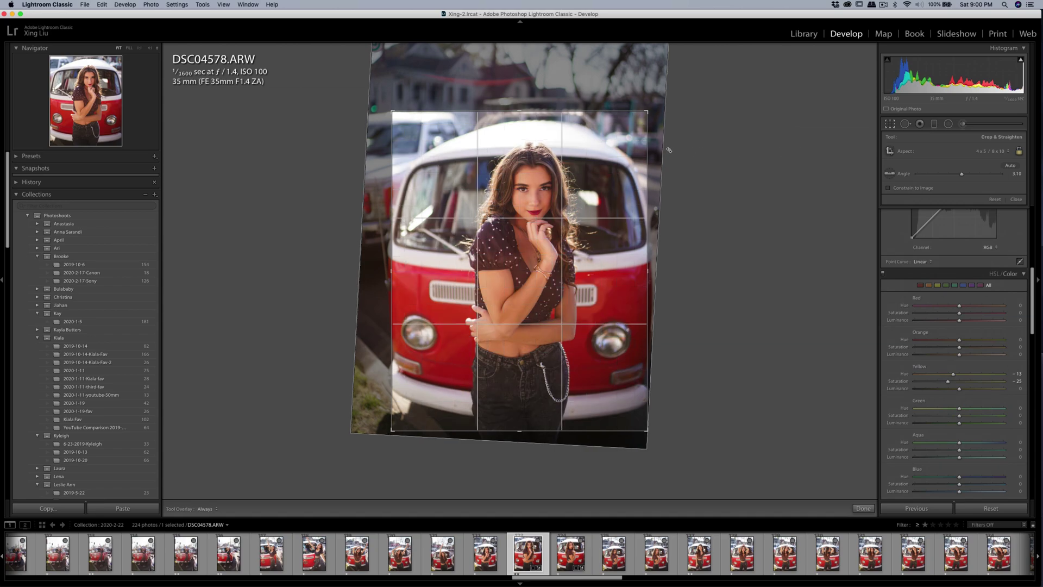
pyautogui.press('Return')
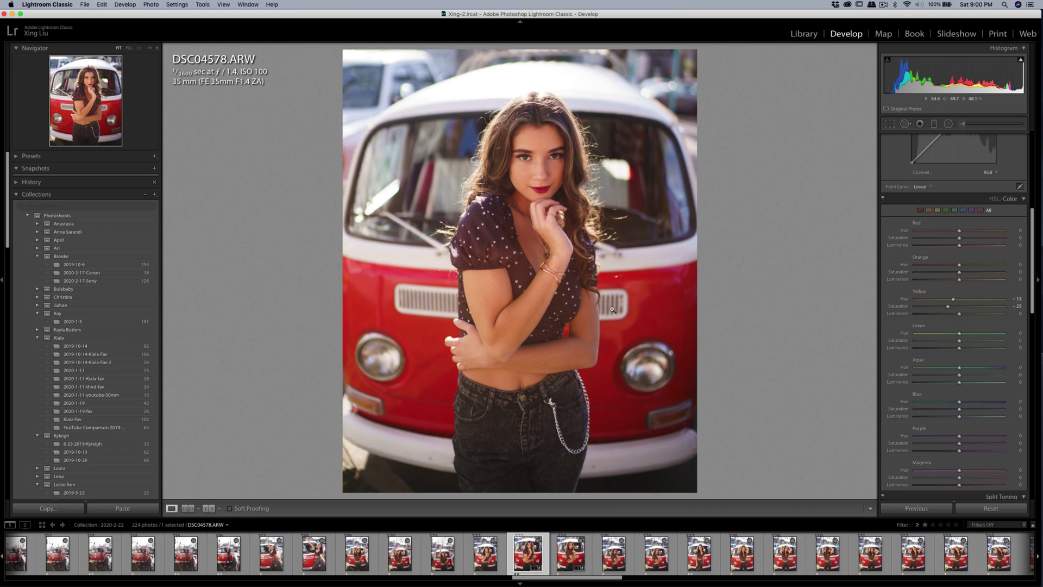
pyautogui.press('super+shift+e')
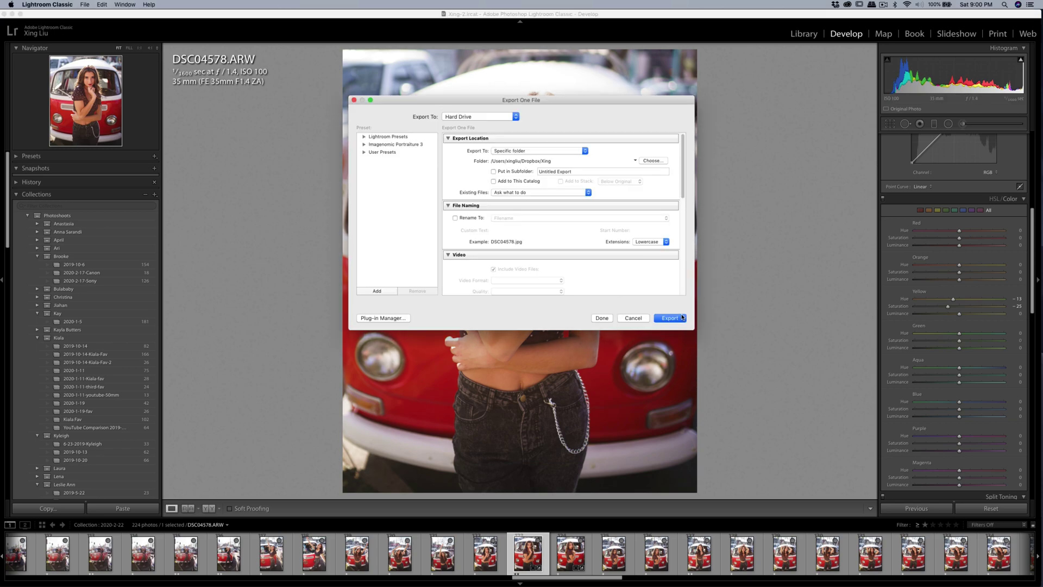
pyautogui.click(667, 318)
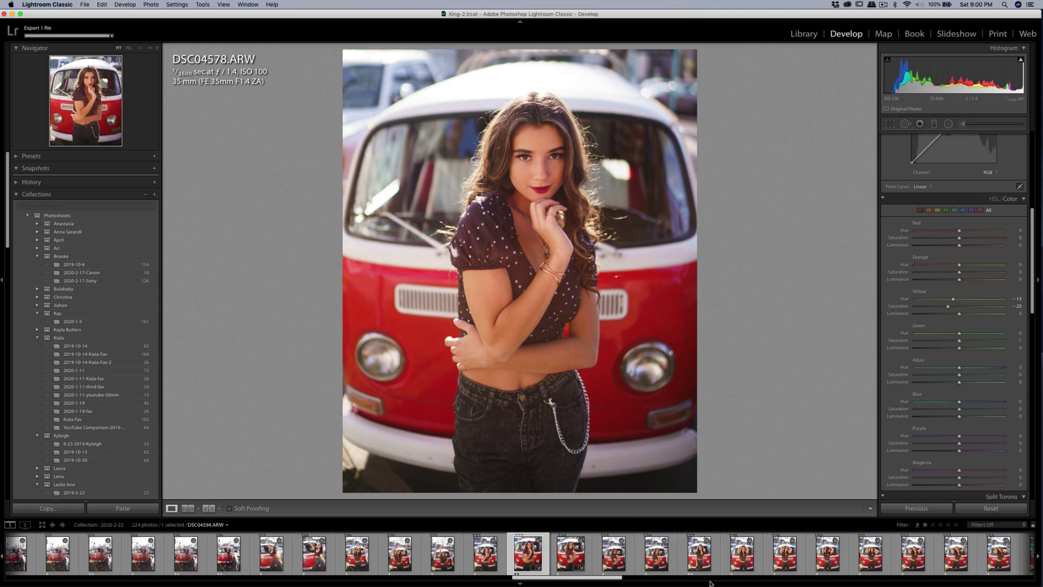
# Browse further along the photo strip for the next portrait to edit
pyautogui.moveTo(611, 582); pyautogui.dragTo(729, 580)
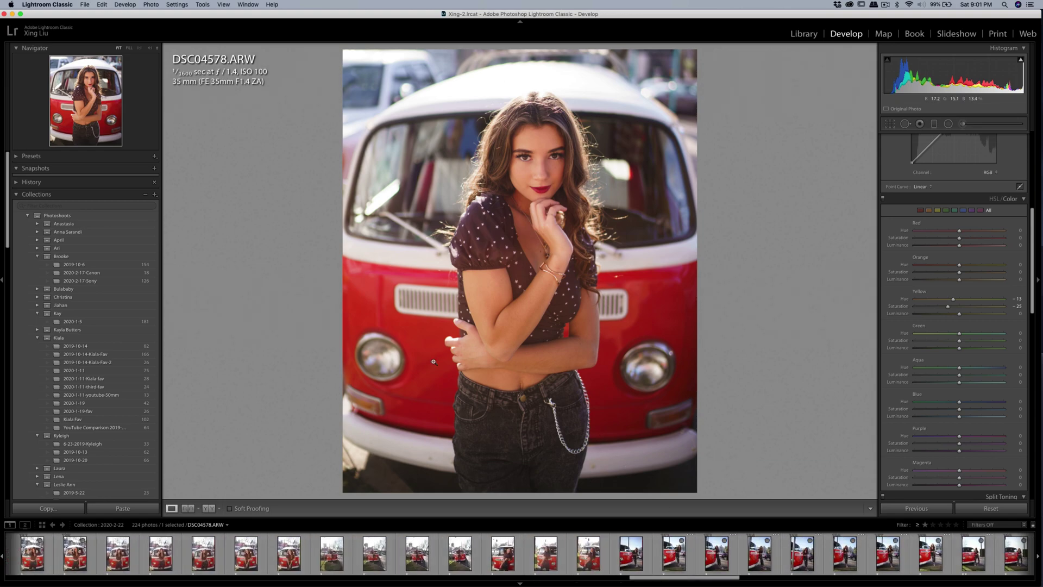